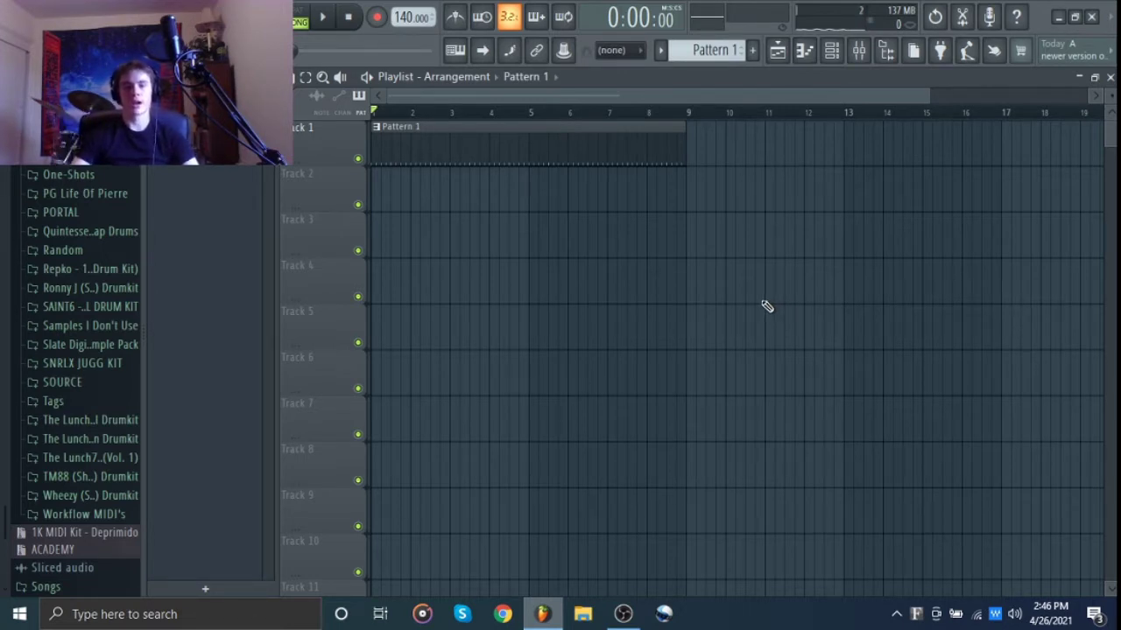
Check the Xpand!2 instrument in the channel rack, close it, and open that channel's piano roll
click(830, 52)
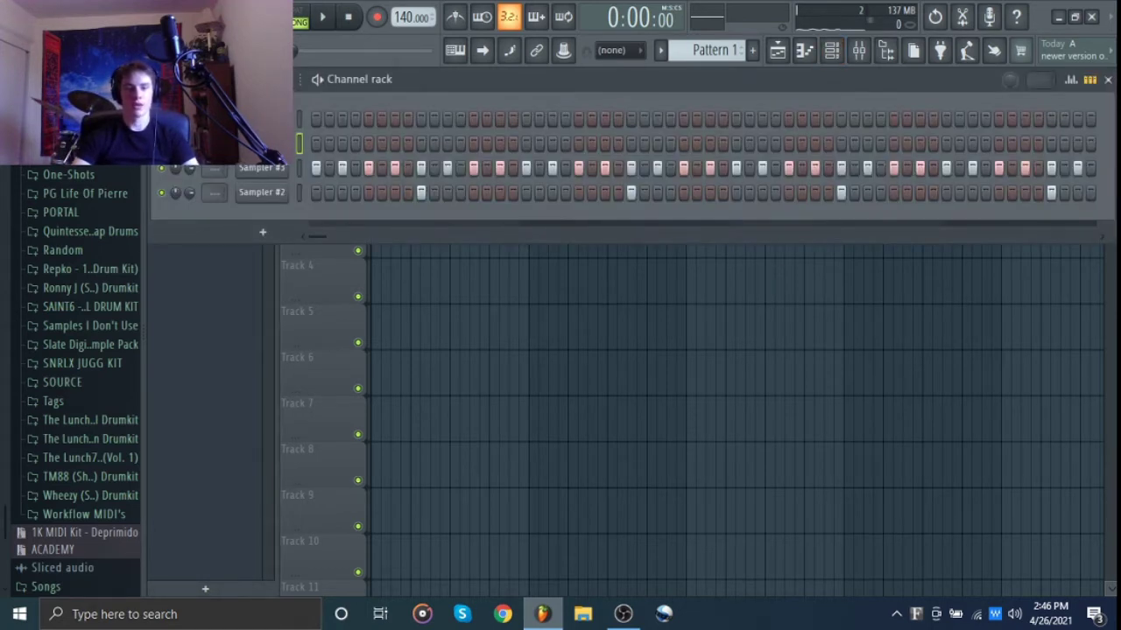
click(261, 143)
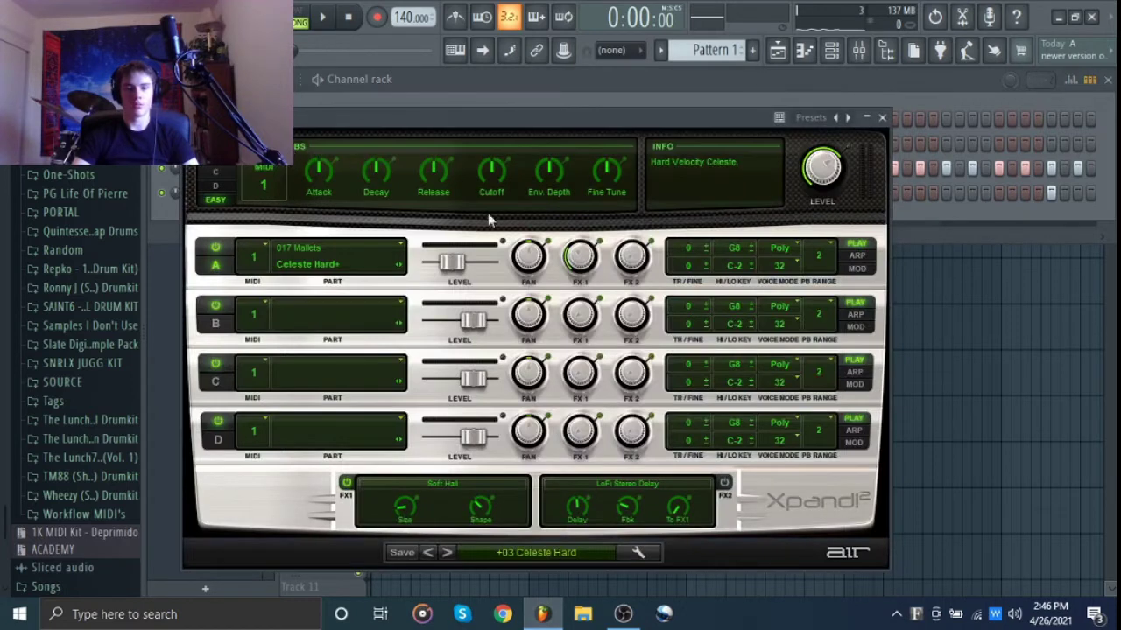
click(881, 117)
right_click(262, 187)
click(320, 75)
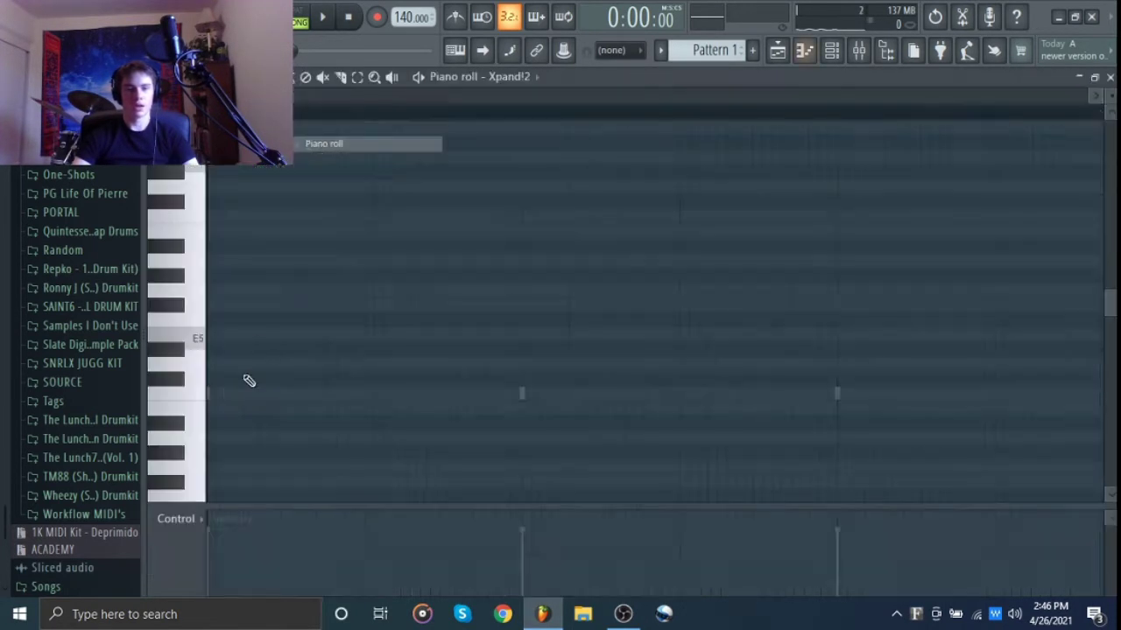
Draw four consecutive one-bar notes in bars 1 to 4: E5, D5, C5 and B4
click(238, 335)
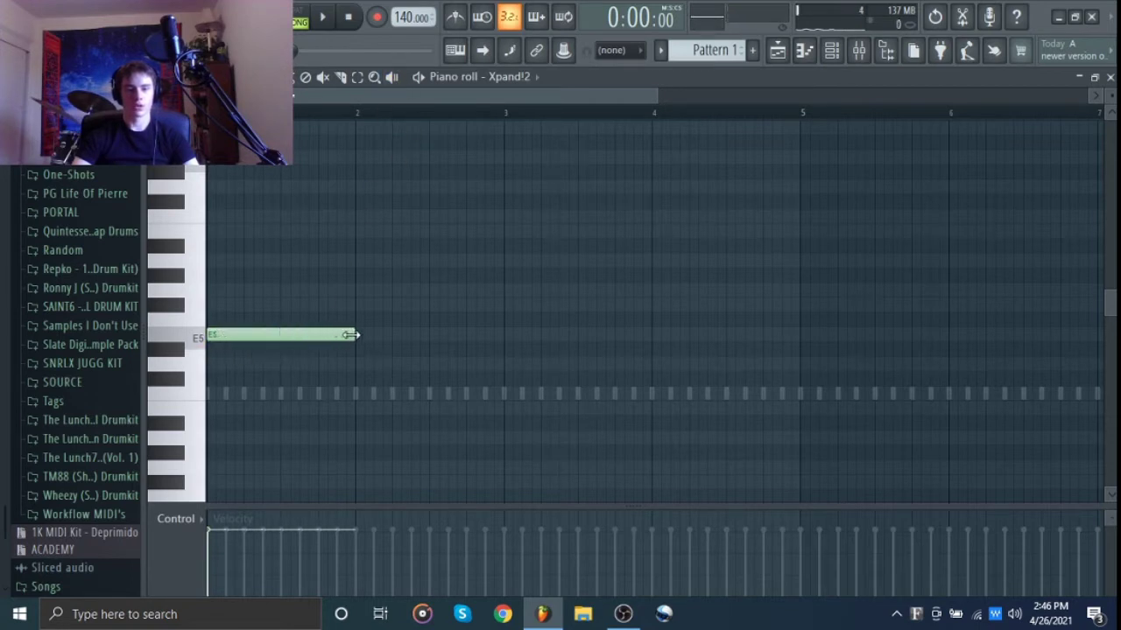
drag(364, 378, 356, 353)
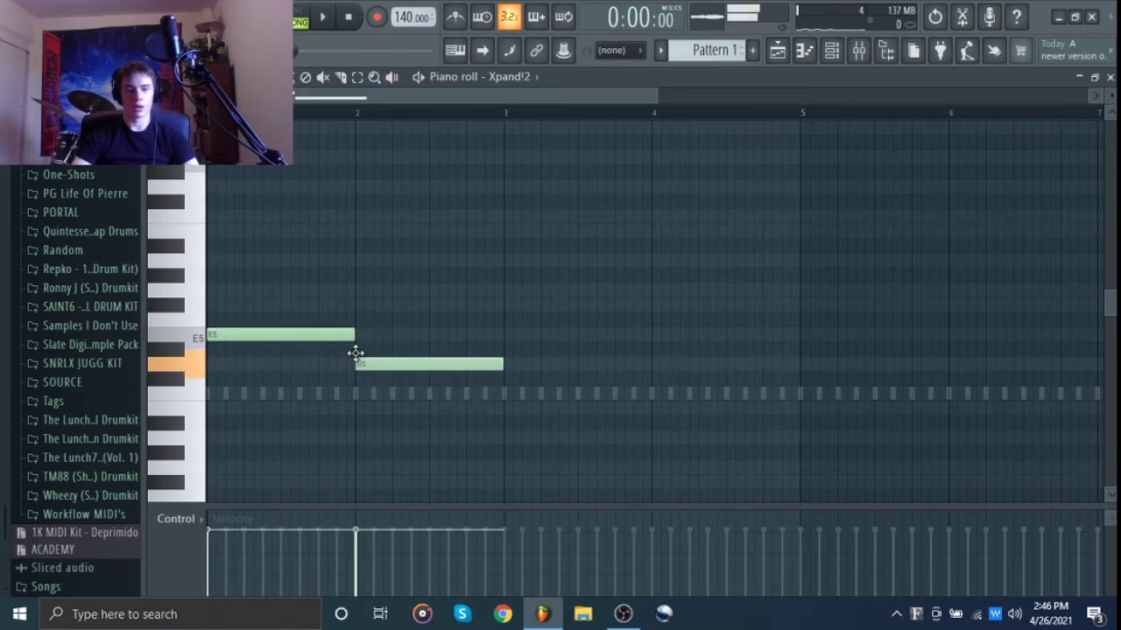
click(512, 393)
click(651, 410)
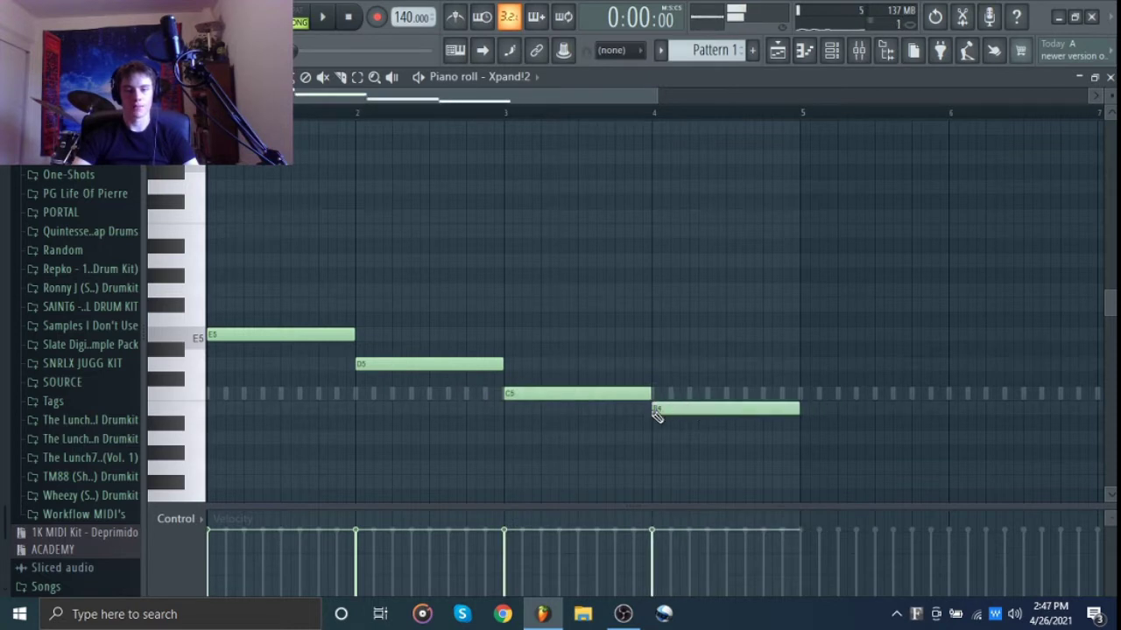
Duplicate the four long notes one octave higher over the same bars and deselect them
key(ctrl+a)
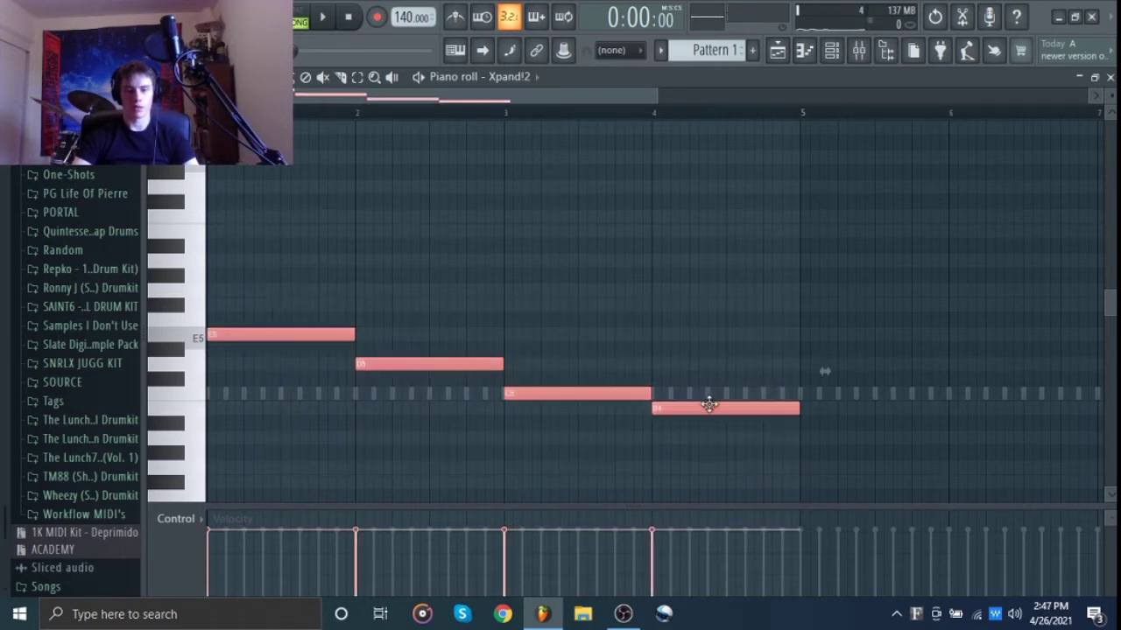
key(ctrl+c)
key(ctrl+v)
key(ctrl+Up)
key(ctrl+d)
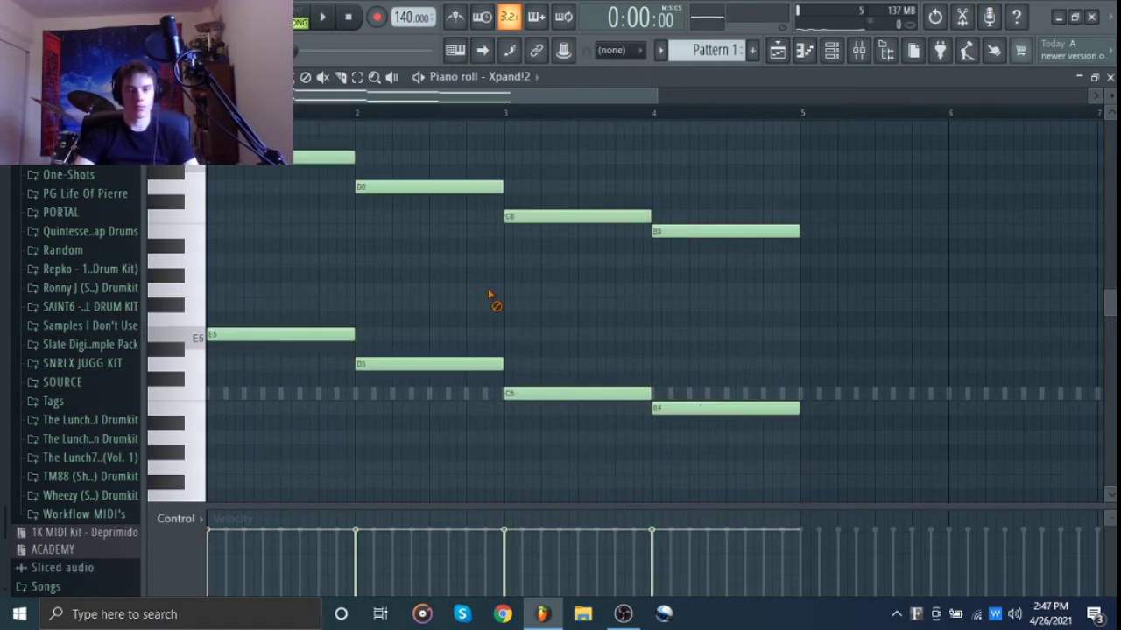
Add a run of short notes through bar 1, D6, A5, C6, F#5, G5, B5 and A5, and play it back
click(249, 214)
drag(225, 221, 317, 191)
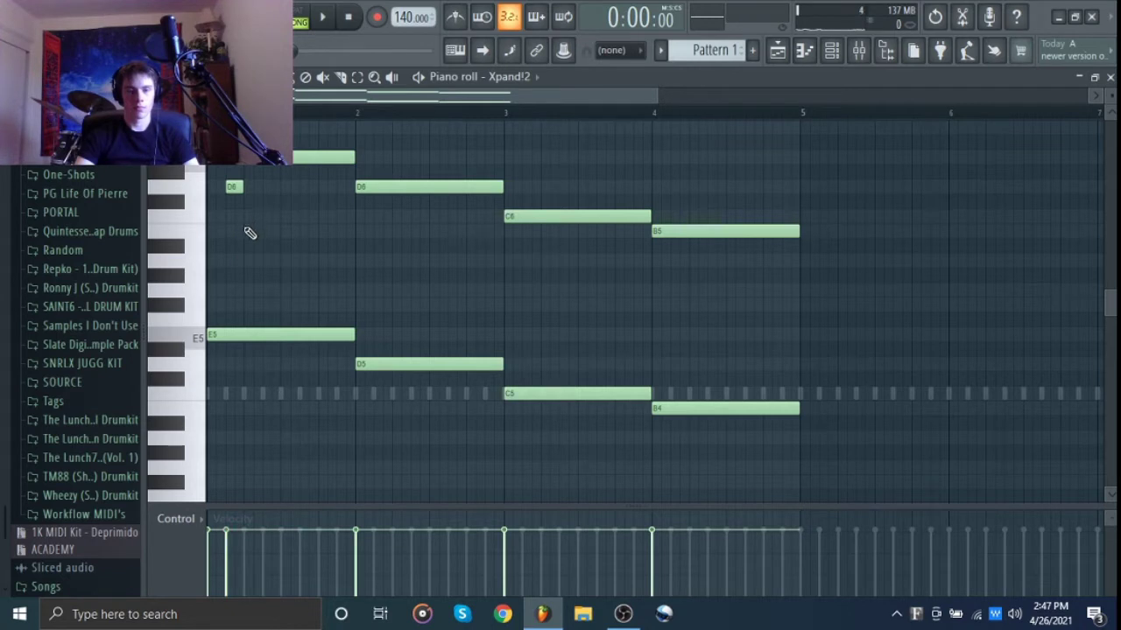
drag(251, 251, 253, 263)
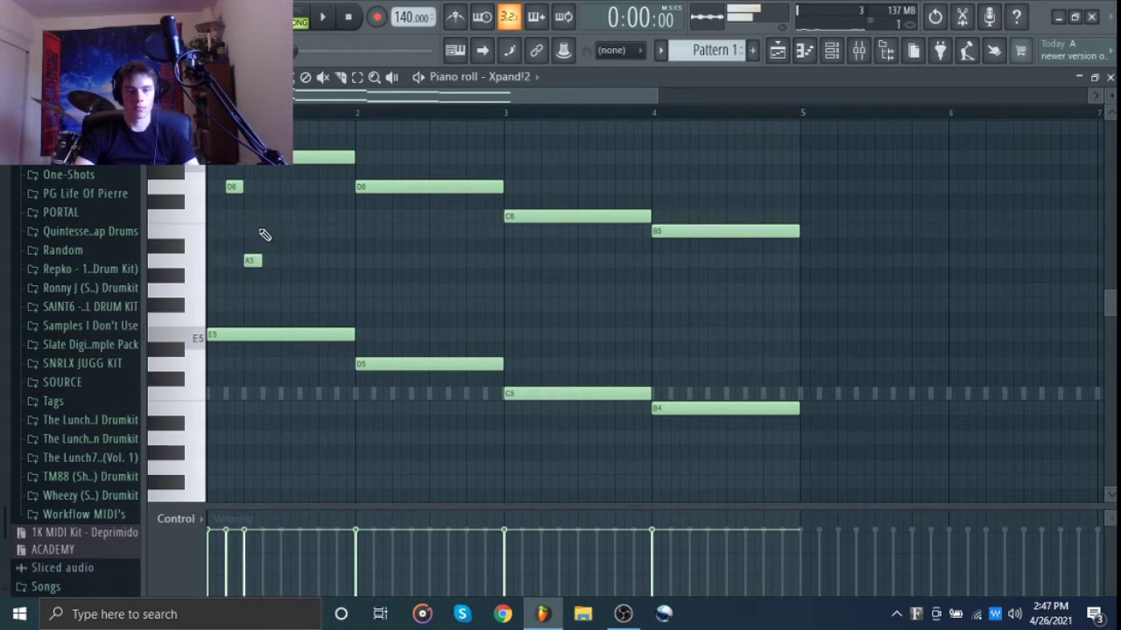
key(space)
key(space)
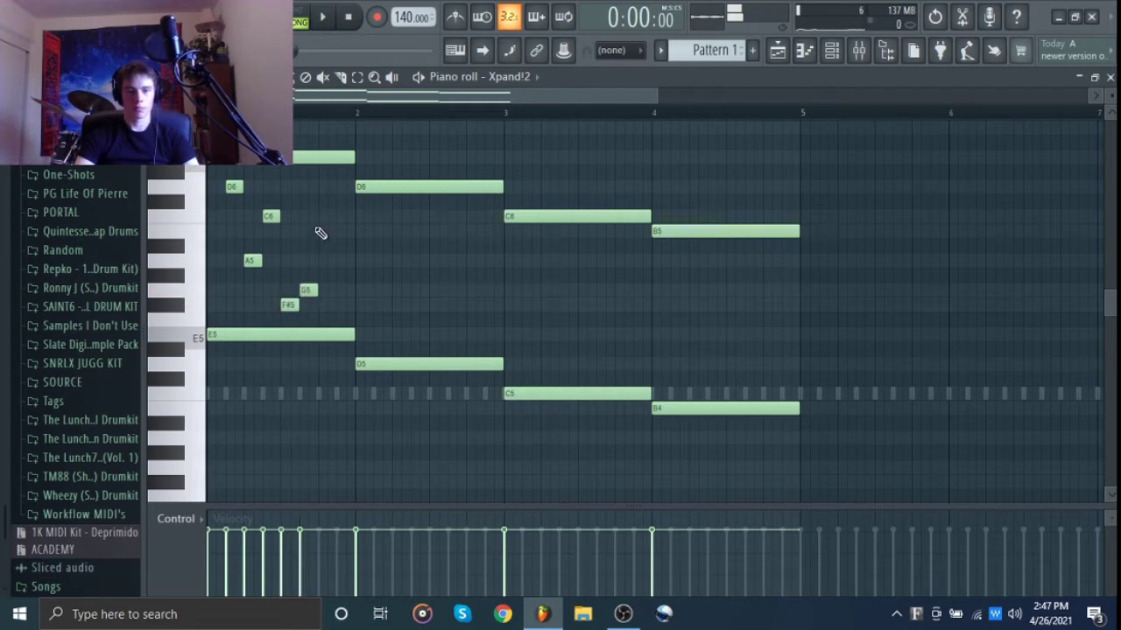
key(space)
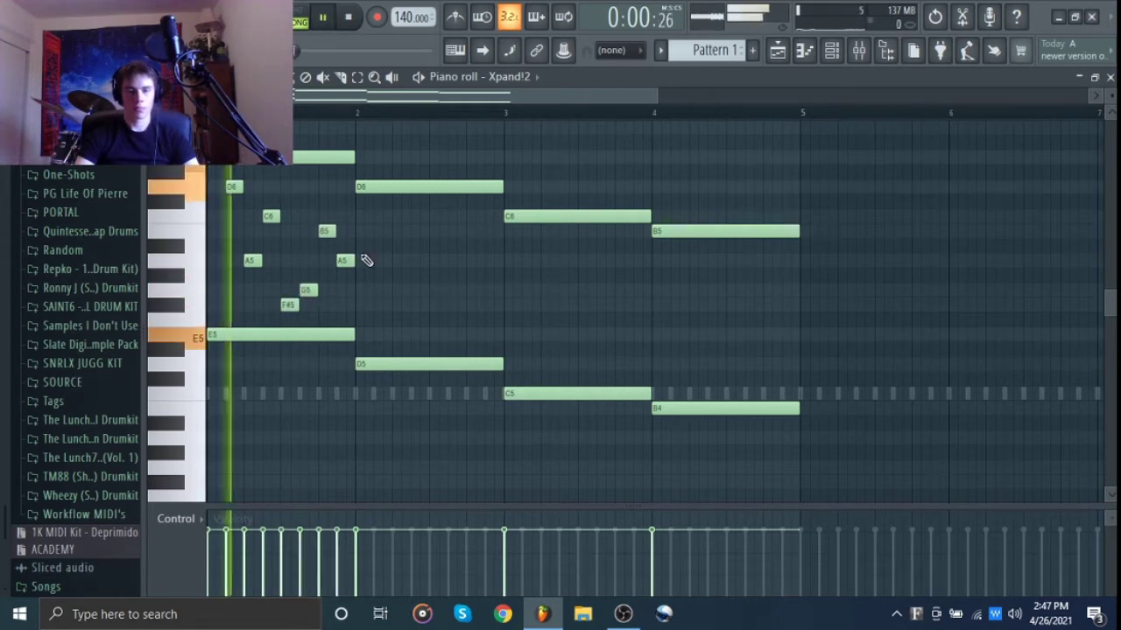
key(space)
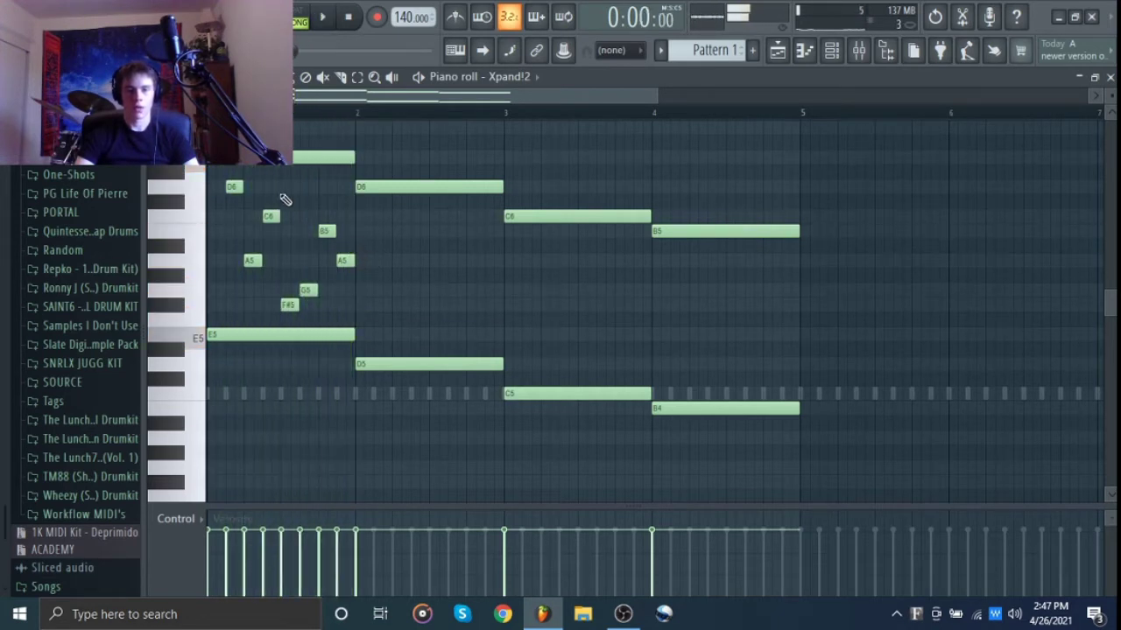
Copy the short-note run from bar 1 into bars 2, 3 and 4, and play the melody back
drag(224, 182, 358, 321)
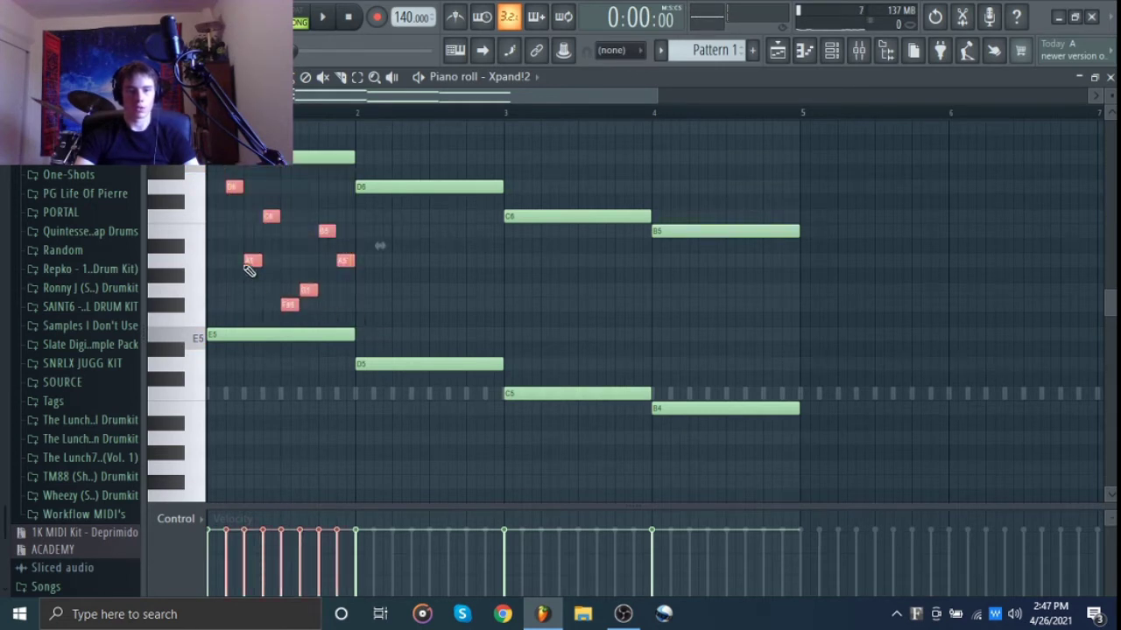
drag(252, 261, 696, 259)
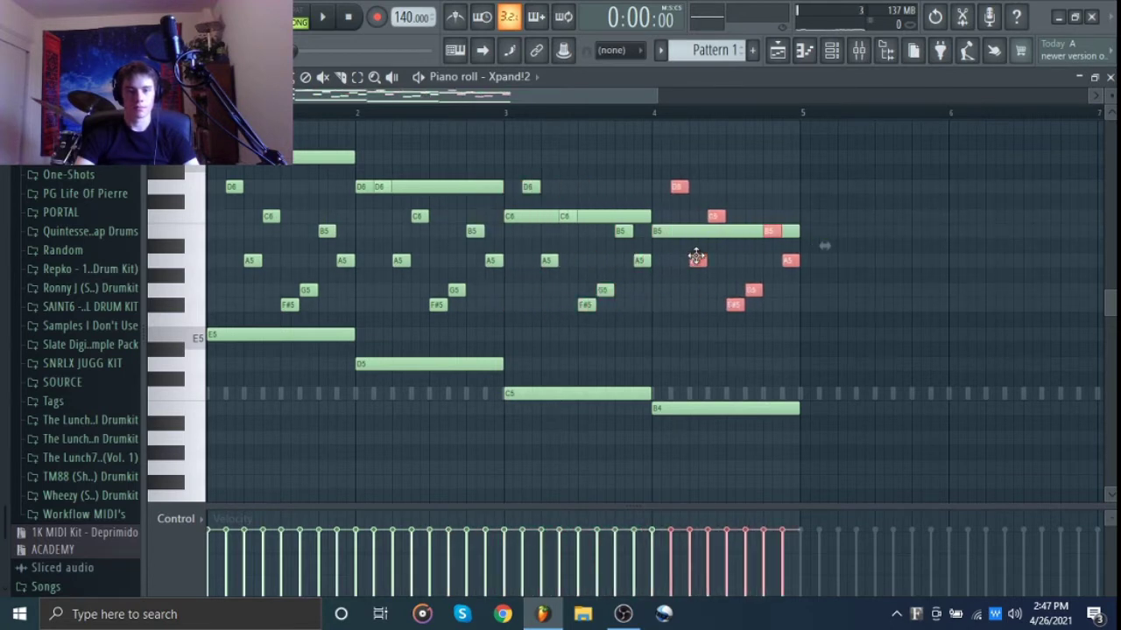
click(663, 321)
key(space)
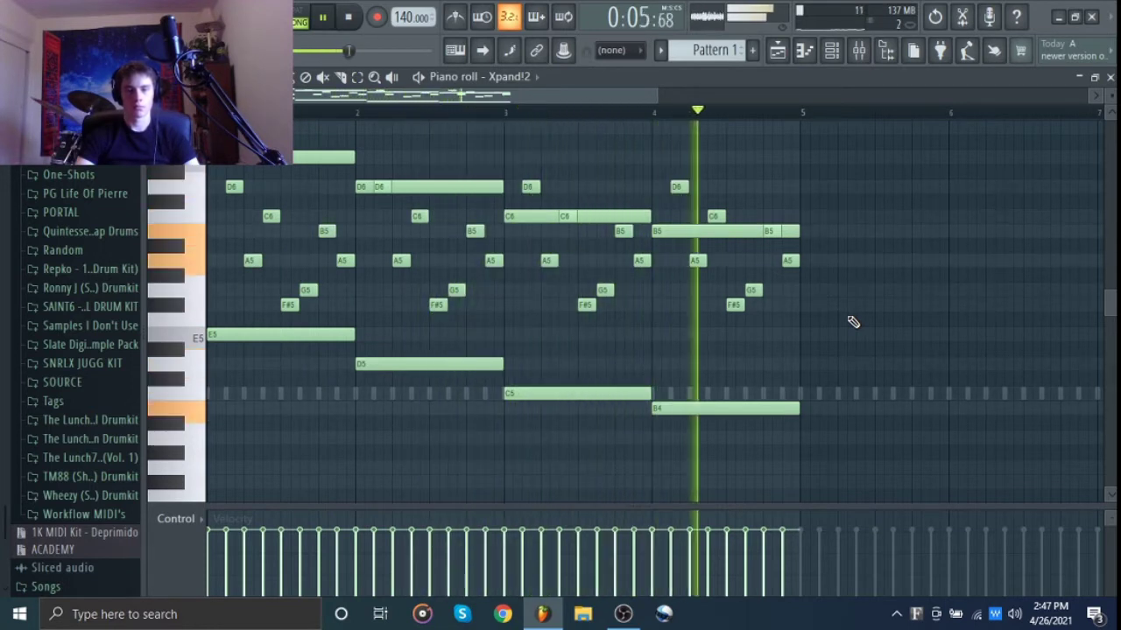
key(space)
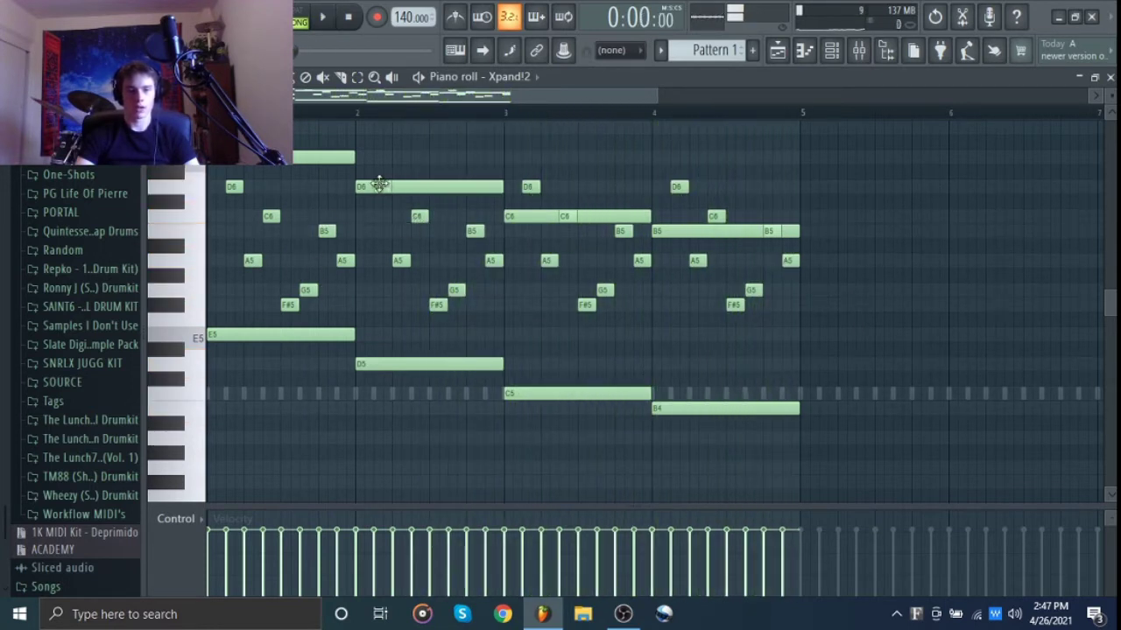
Move the first short D6 note in bar 2 down to B5 and listen to the result
drag(378, 184, 379, 235)
key(space)
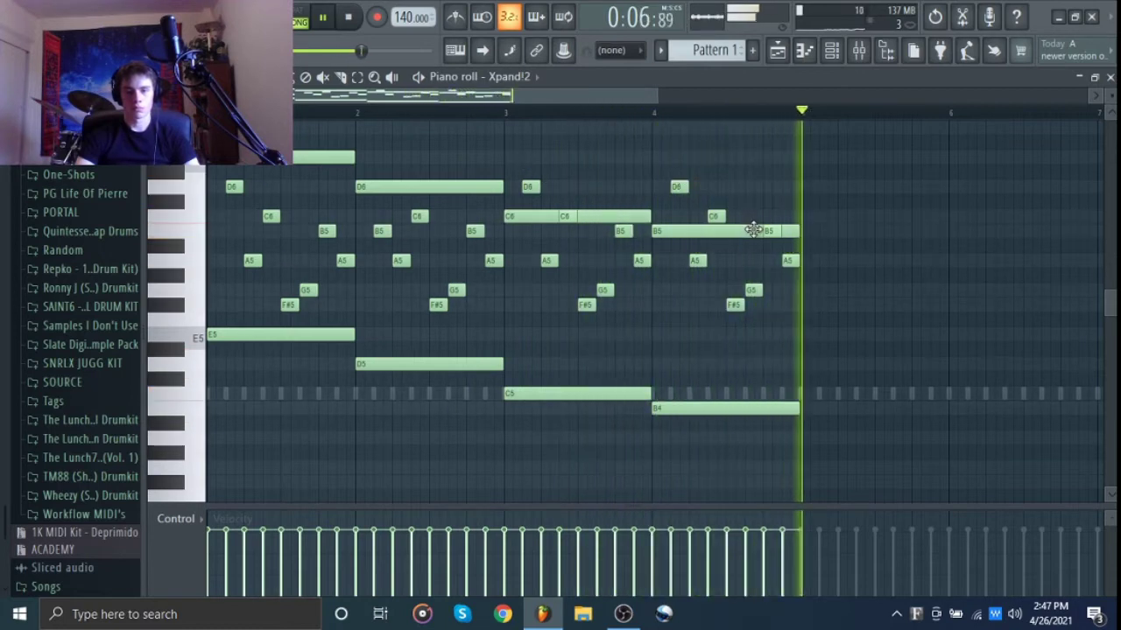
key(space)
Duplicate the whole four-bar melody into bars 5 to 8 and play it back
key(ctrl+a)
key(ctrl+b)
scroll(741, 220, down, 3)
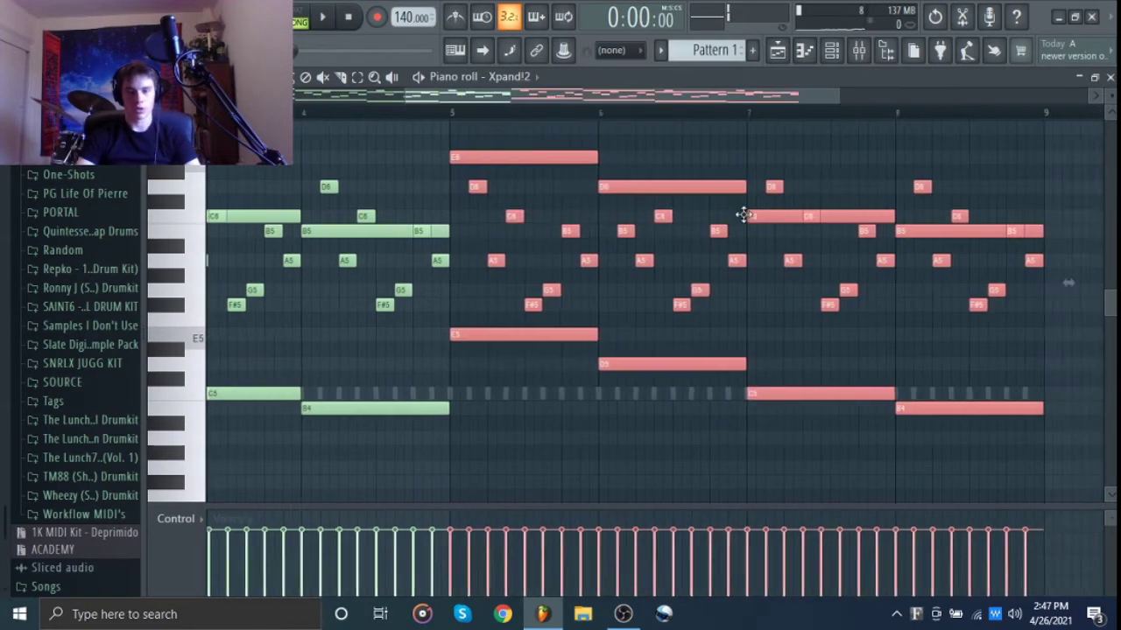
key(ctrl+d)
key(space)
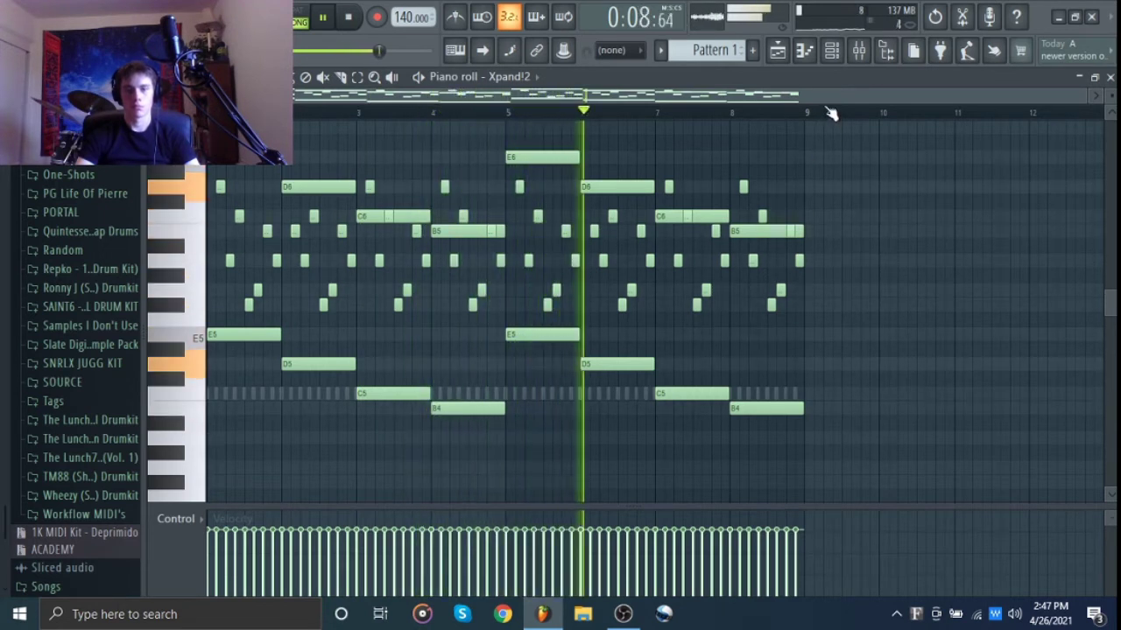
Add a BBC Symphony Orchestra channel to the channel rack and stop playback
key(F6)
click(261, 233)
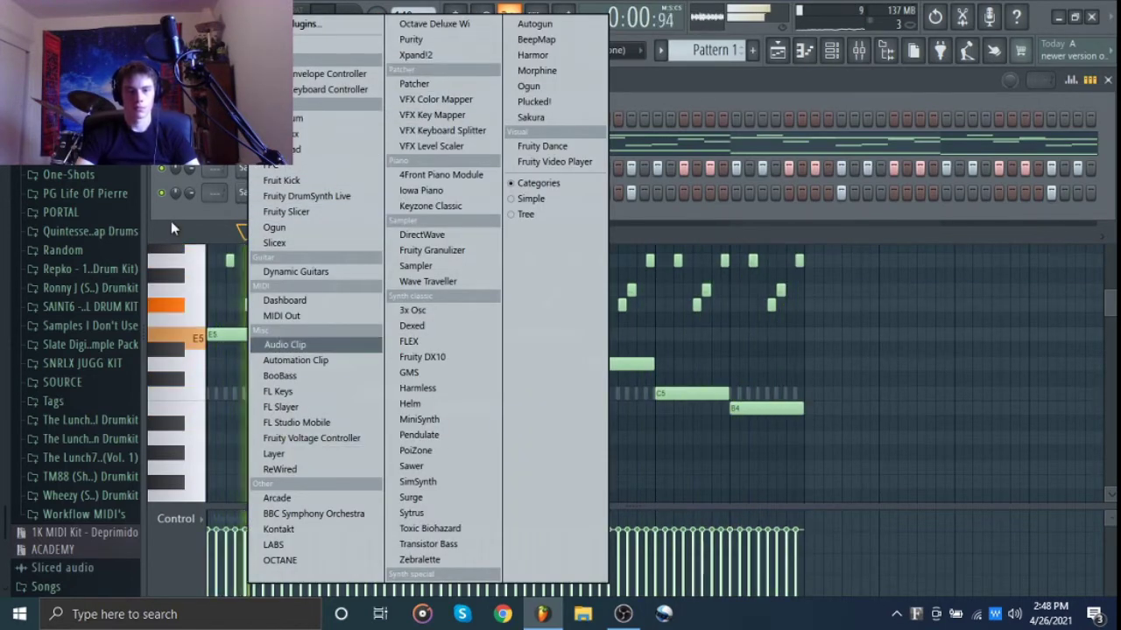
key(space)
click(261, 233)
click(317, 515)
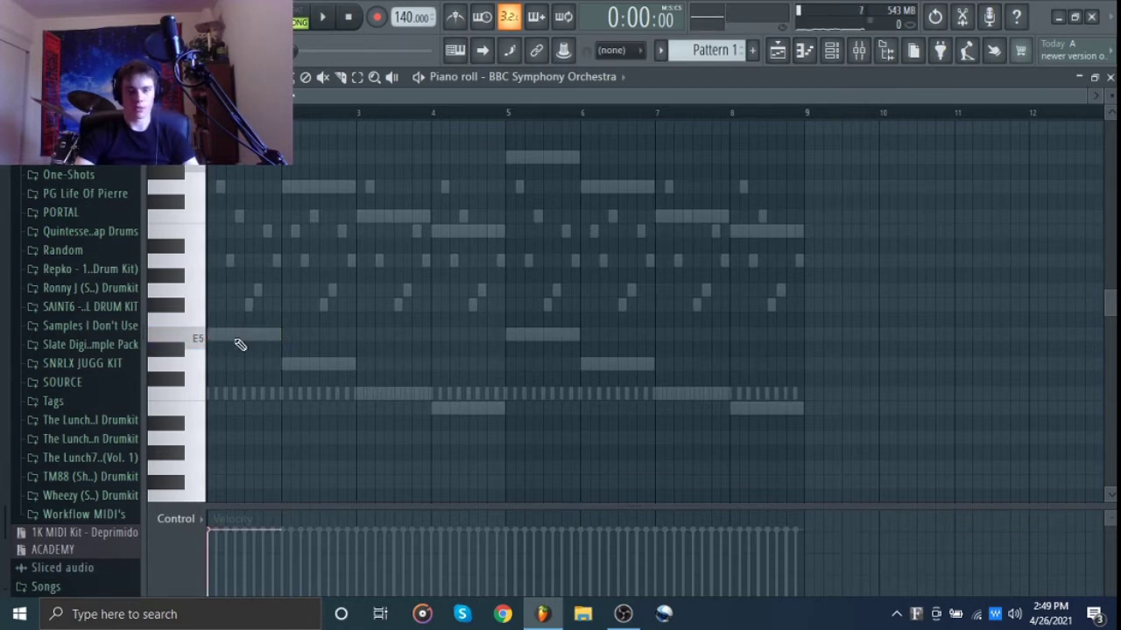
Draw one-bar notes E4, D4, C4 and B3 across bars 1 to 4 for the orchestra channel
scroll(242, 348, down, 5)
click(243, 291)
click(284, 321)
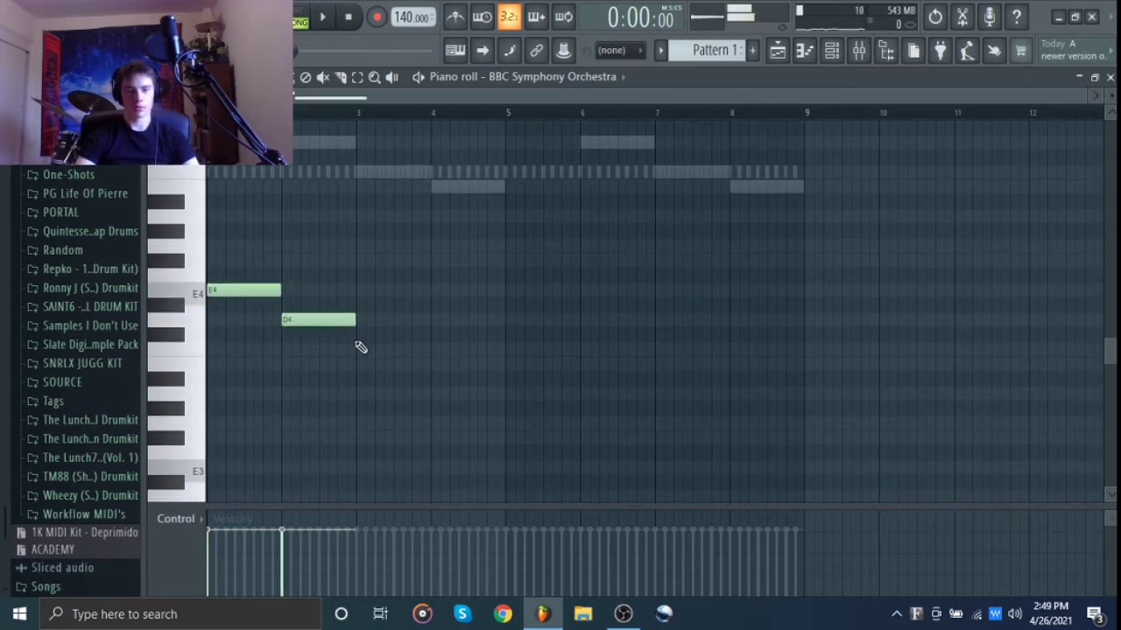
click(358, 349)
click(433, 365)
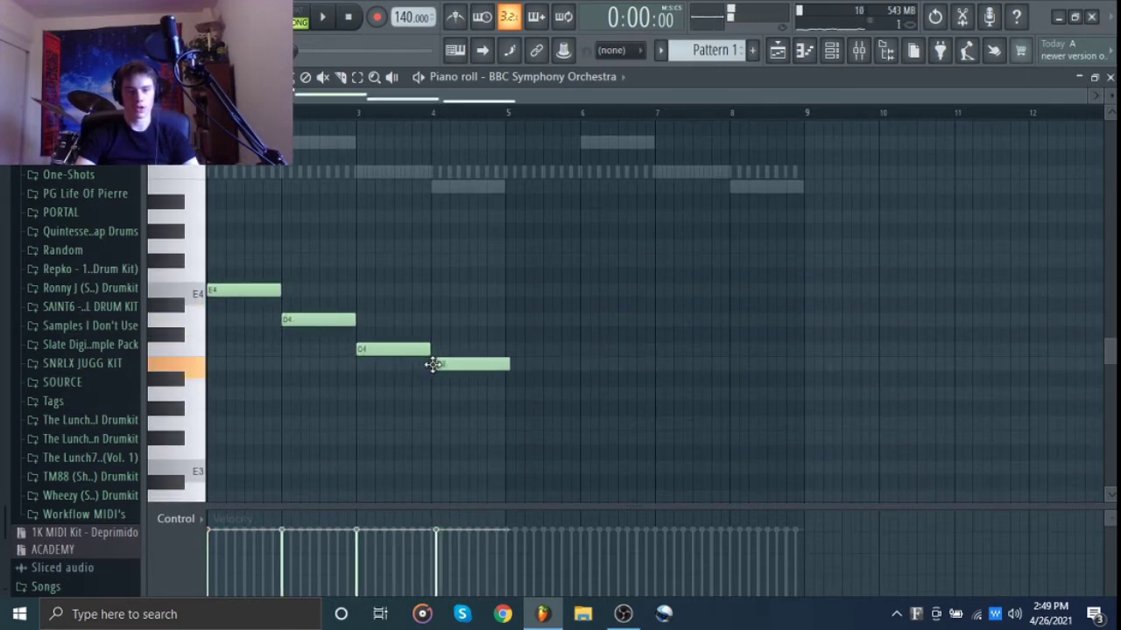
Duplicate the four orchestra notes one octave lower over the same bars and play the pattern
drag(242, 268, 482, 396)
key(ctrl+c)
key(ctrl+v)
key(ctrl+Down)
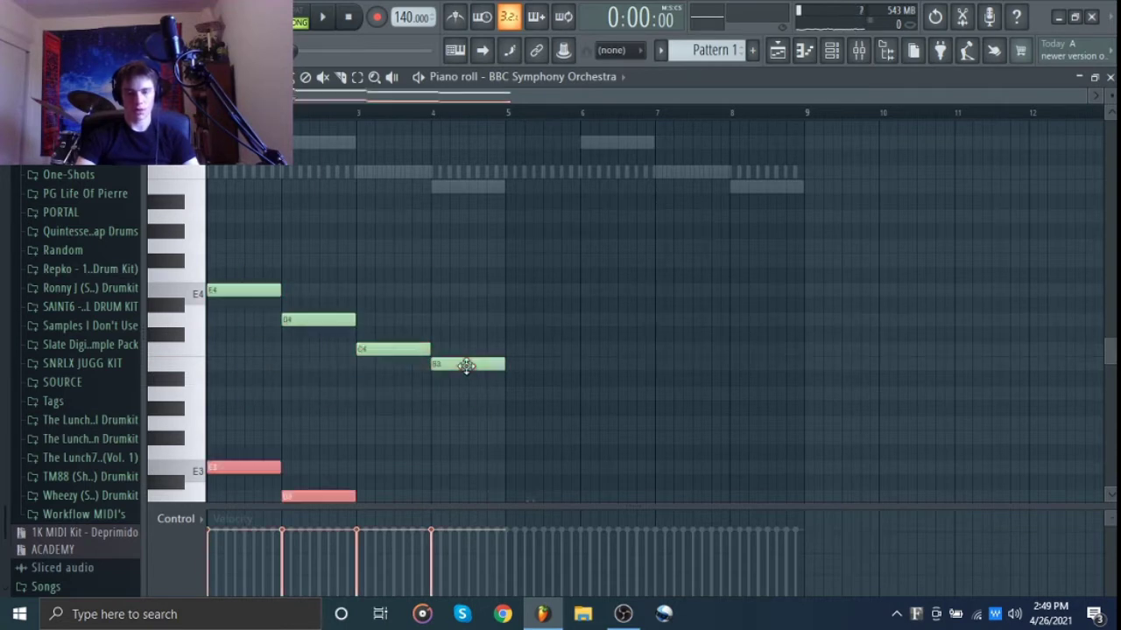
key(space)
click(511, 293)
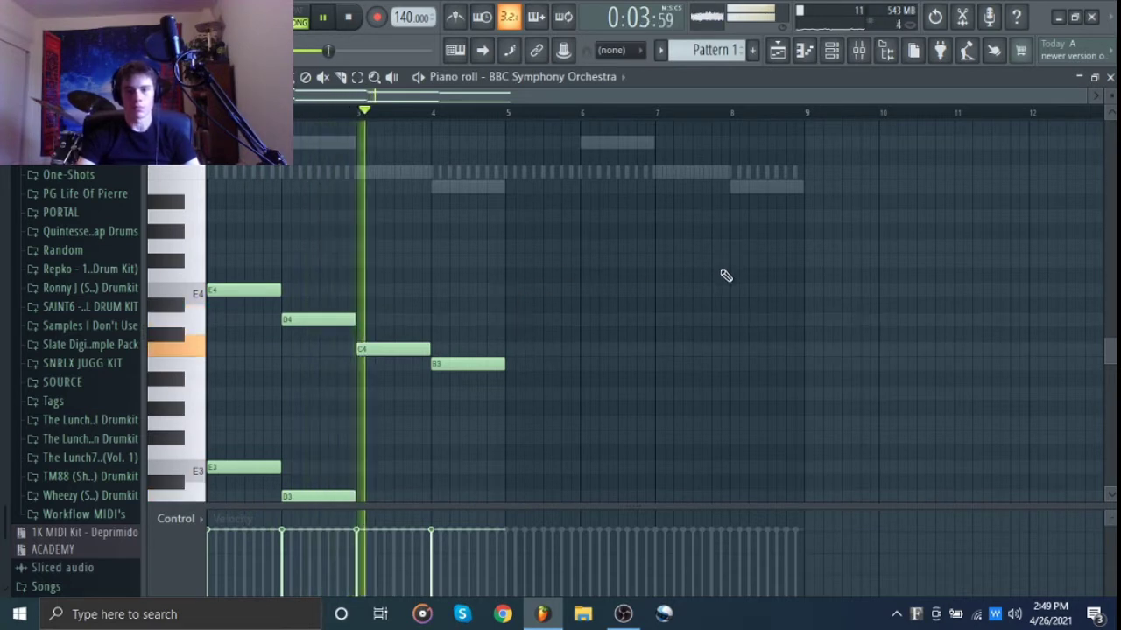
Duplicate the four-bar orchestra part into bars 5 to 8 and listen to it
key(ctrl+b)
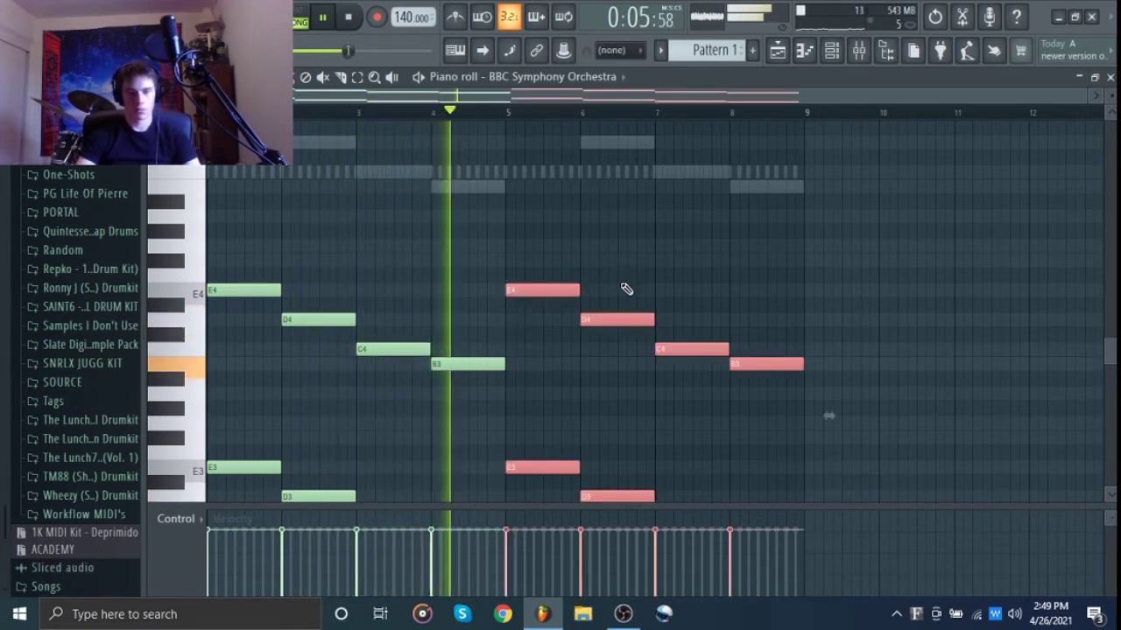
click(625, 287)
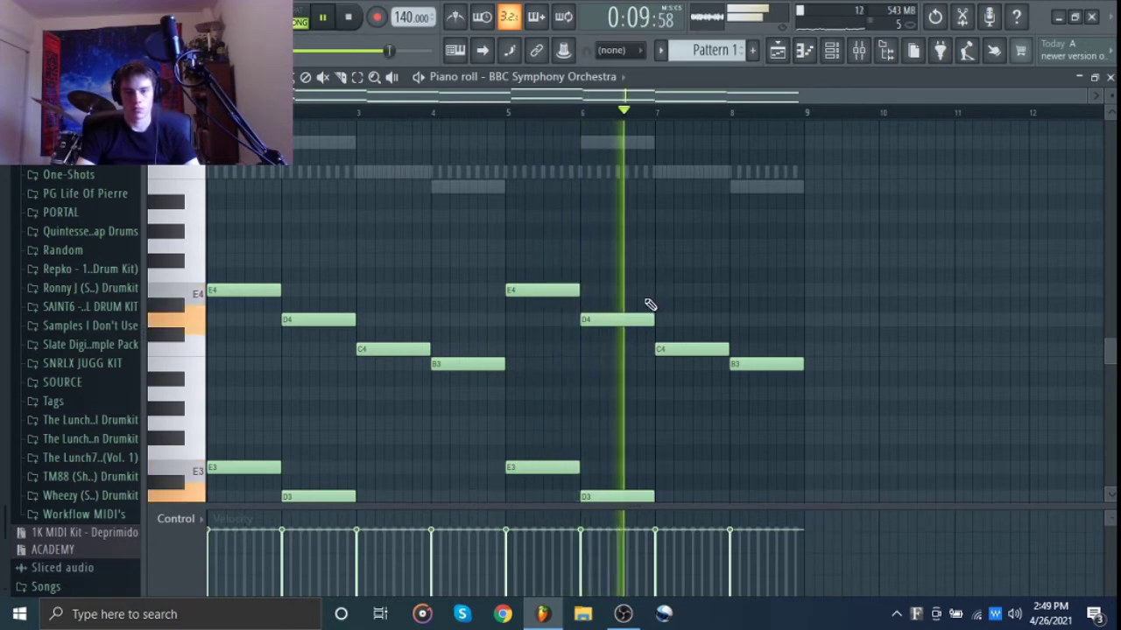
key(space)
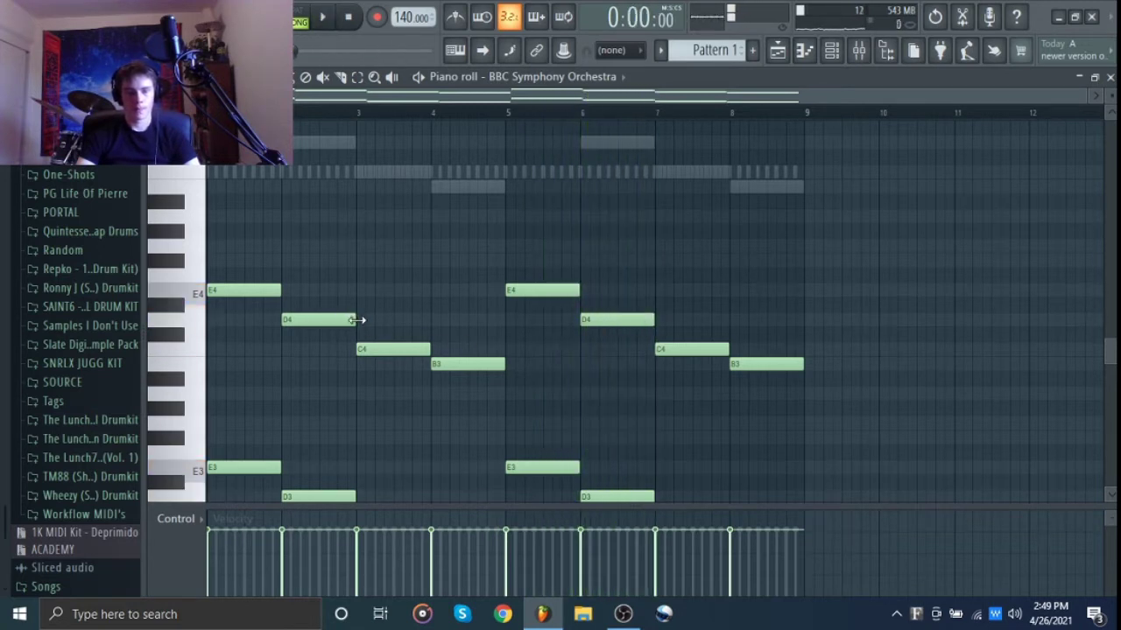
Shorten the D4 notes in bars 2 and 6 to three quarters of a bar and fill each gap with a short B3
click(336, 365)
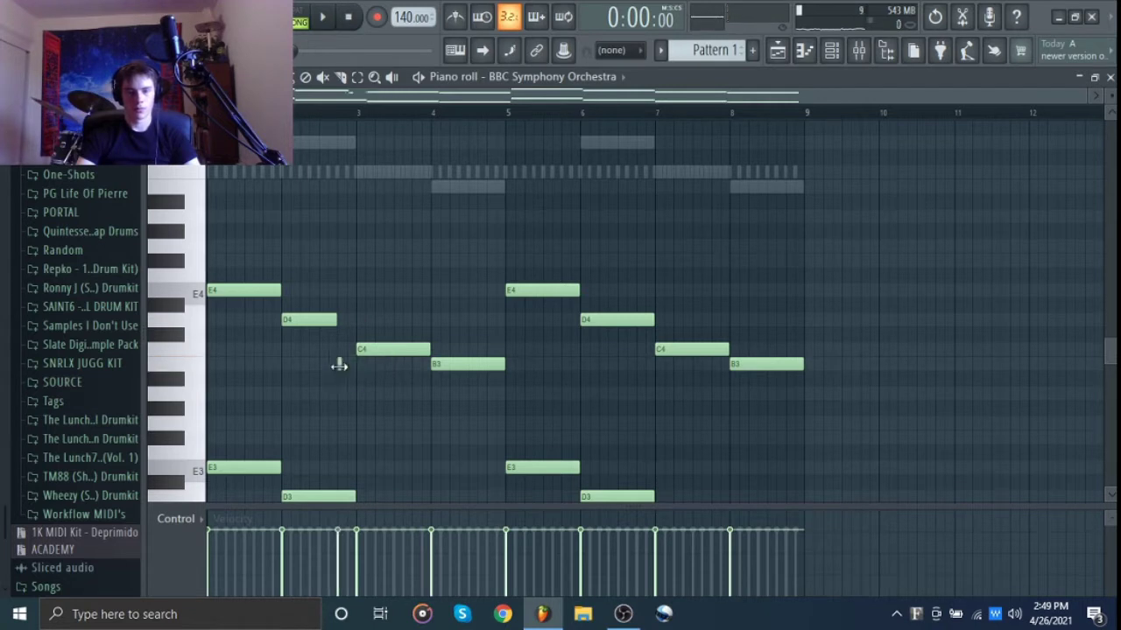
key(space)
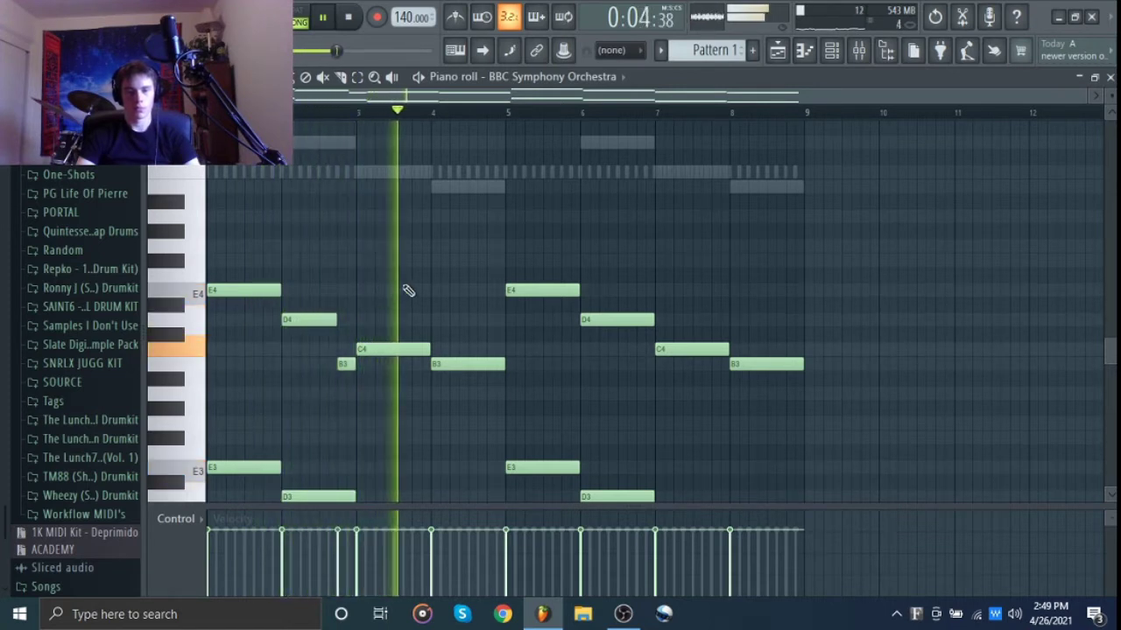
drag(653, 321, 639, 320)
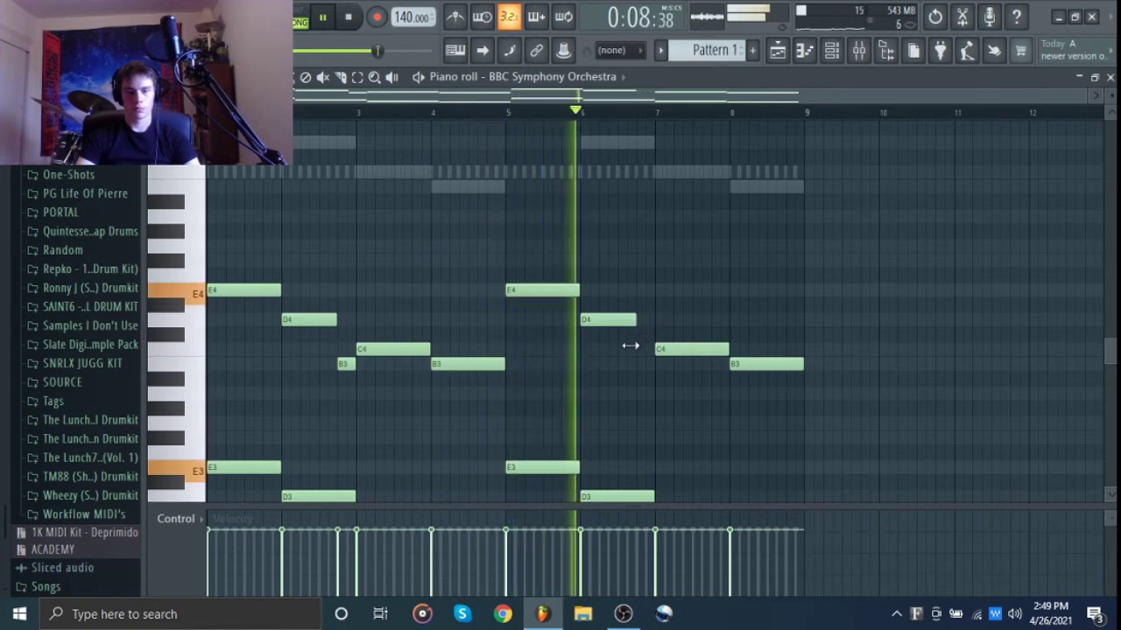
click(638, 363)
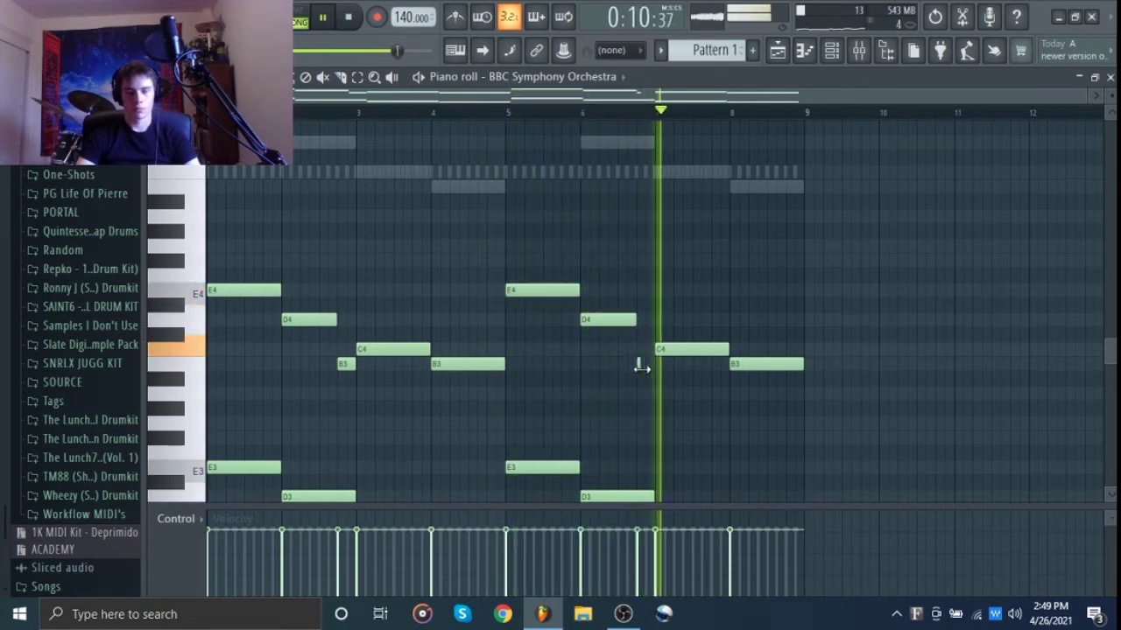
drag(645, 364, 644, 375)
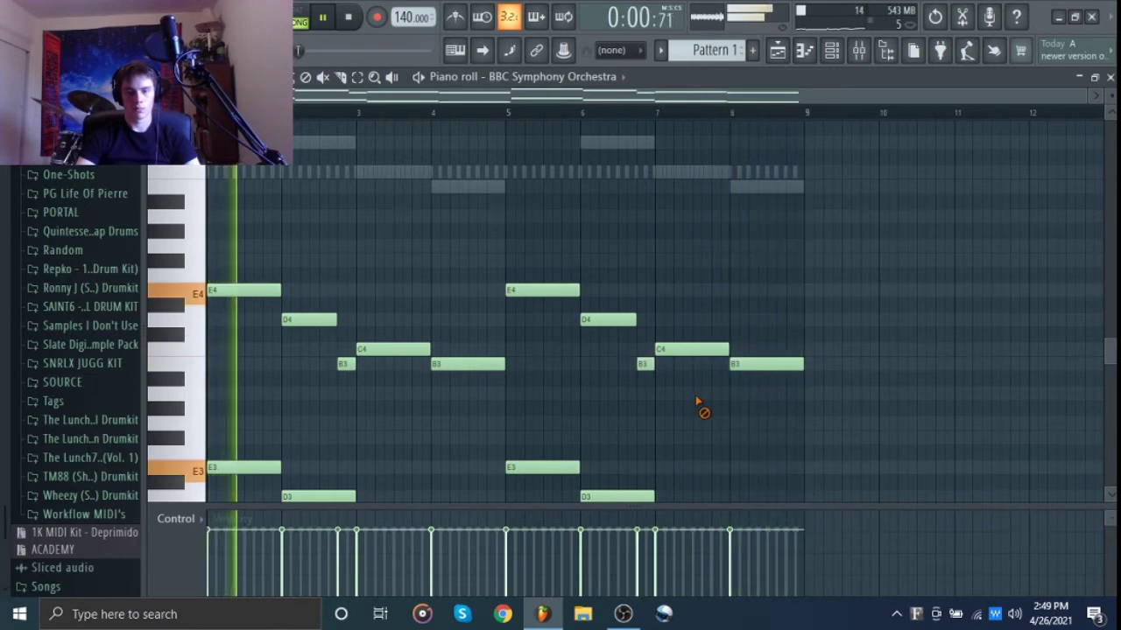
Shorten the B3 note in bar 8 to half a bar and fill the rest with a half-bar C4
drag(802, 364, 763, 366)
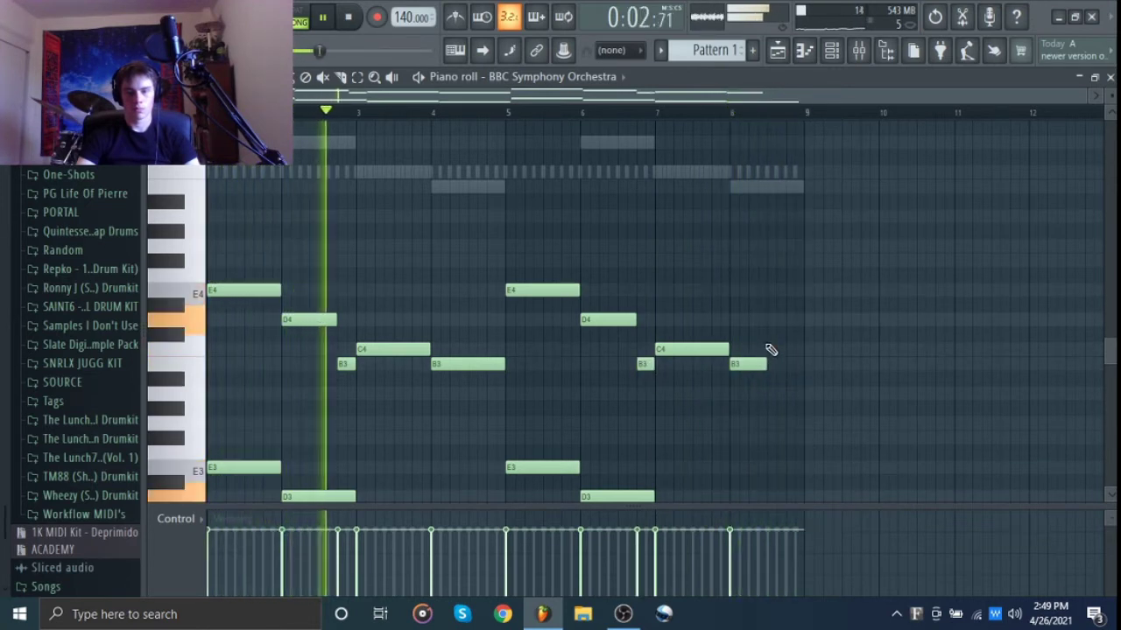
click(777, 350)
drag(802, 344, 806, 348)
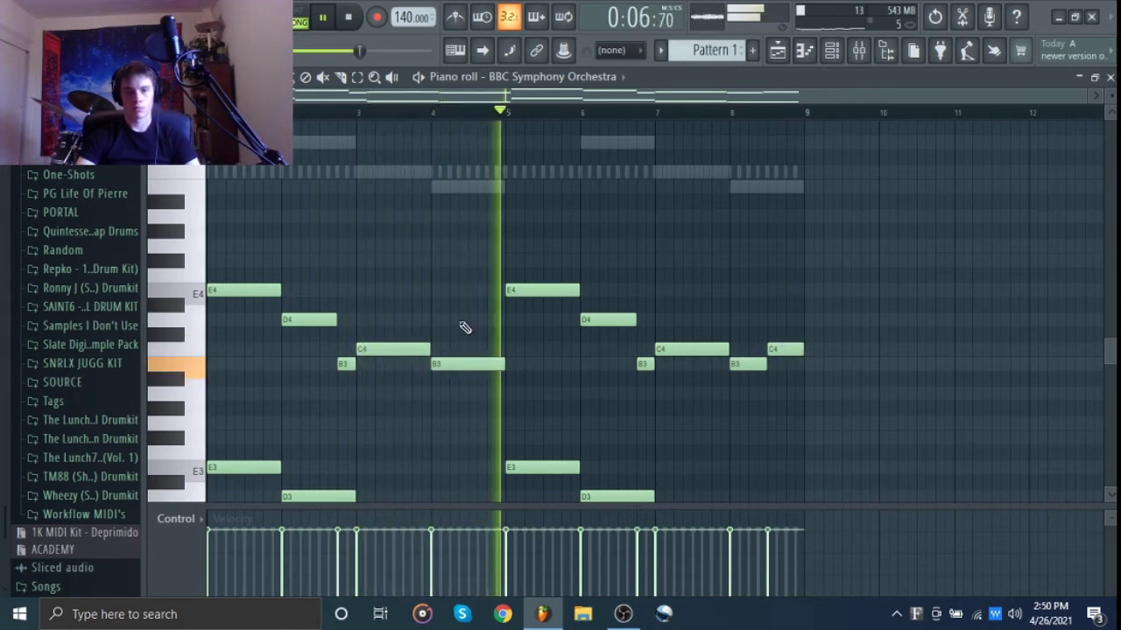
Lower the short B3 notes at the ends of bars 2 and 6 to A3 and listen to the pattern
click(343, 365)
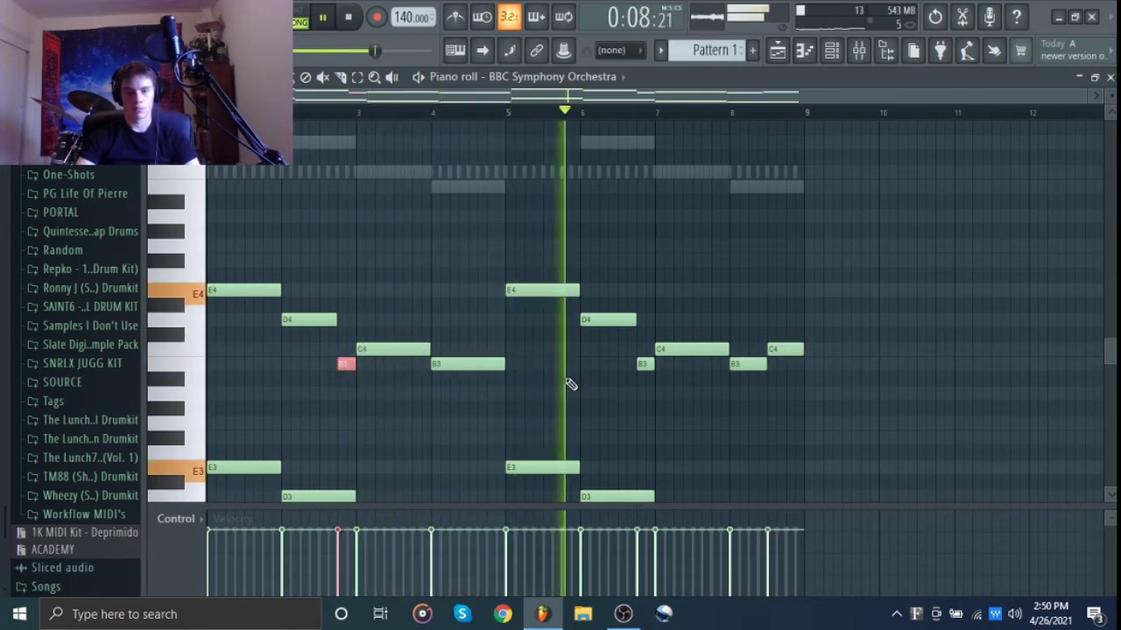
ctrl+click(640, 363)
key(Down)
key(Down)
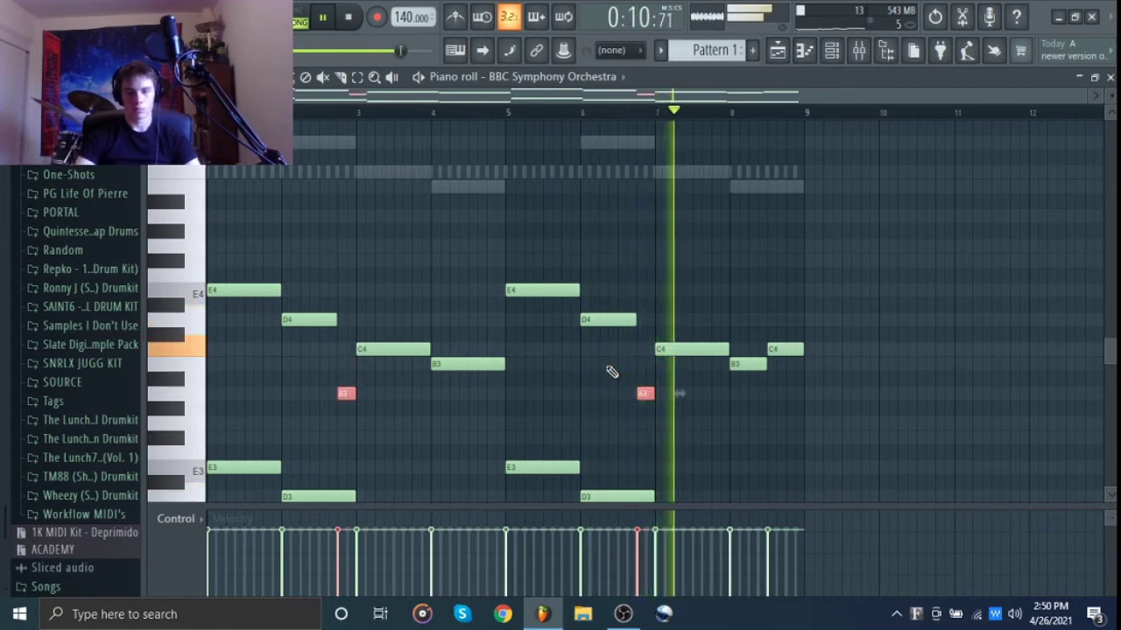
key(ctrl+d)
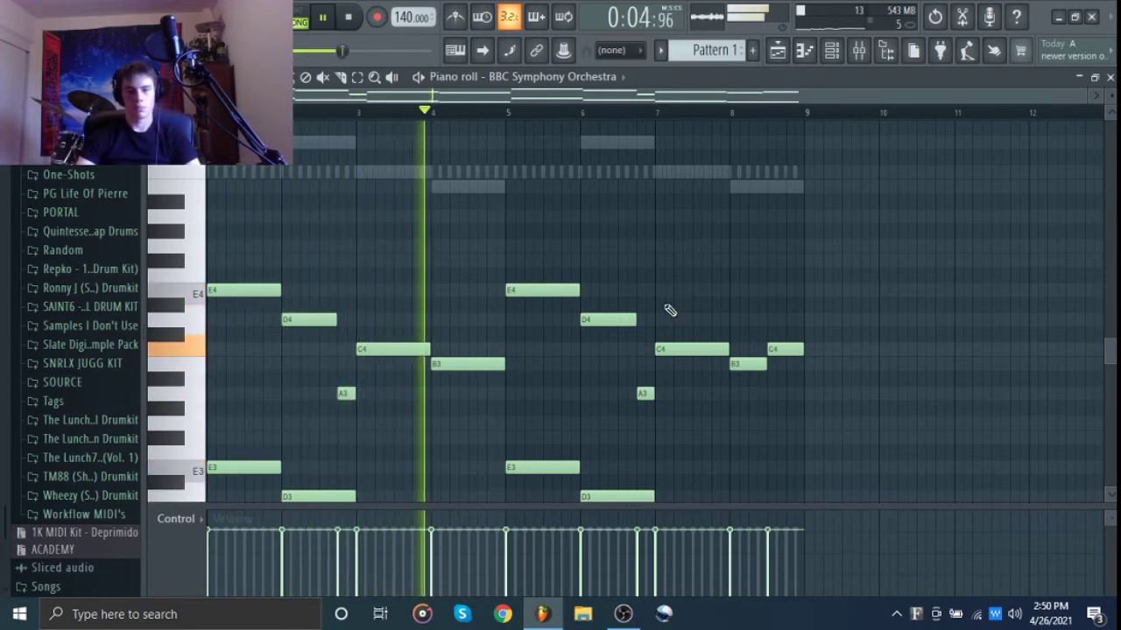
key(space)
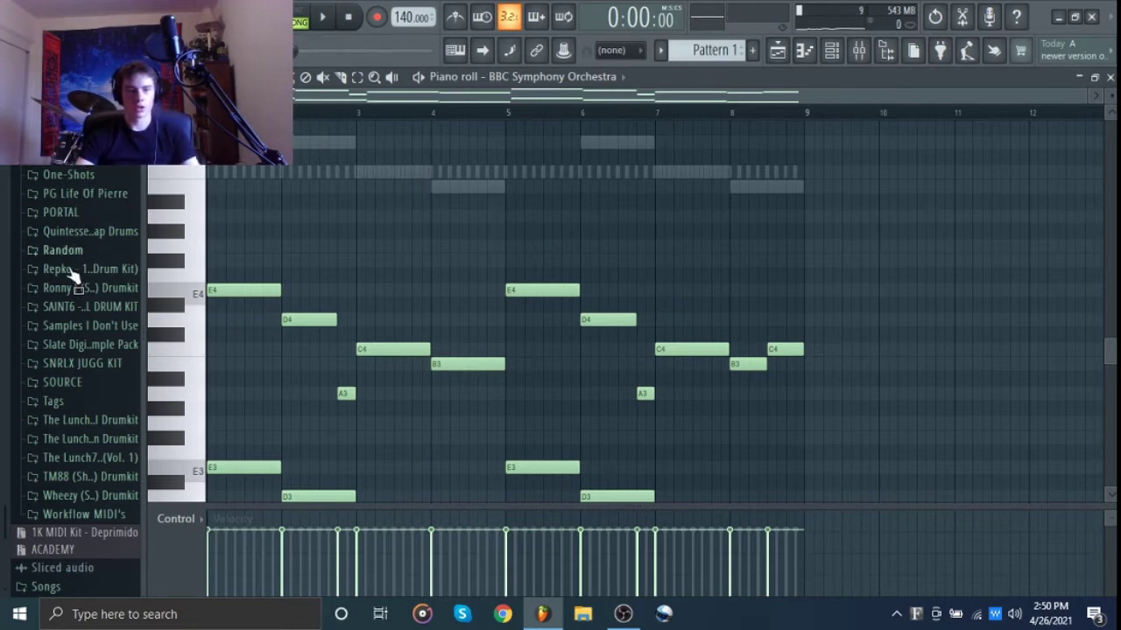
Browse the Closed Hats folder of the TM88 drumkit and audition several hi-hat samples
click(66, 475)
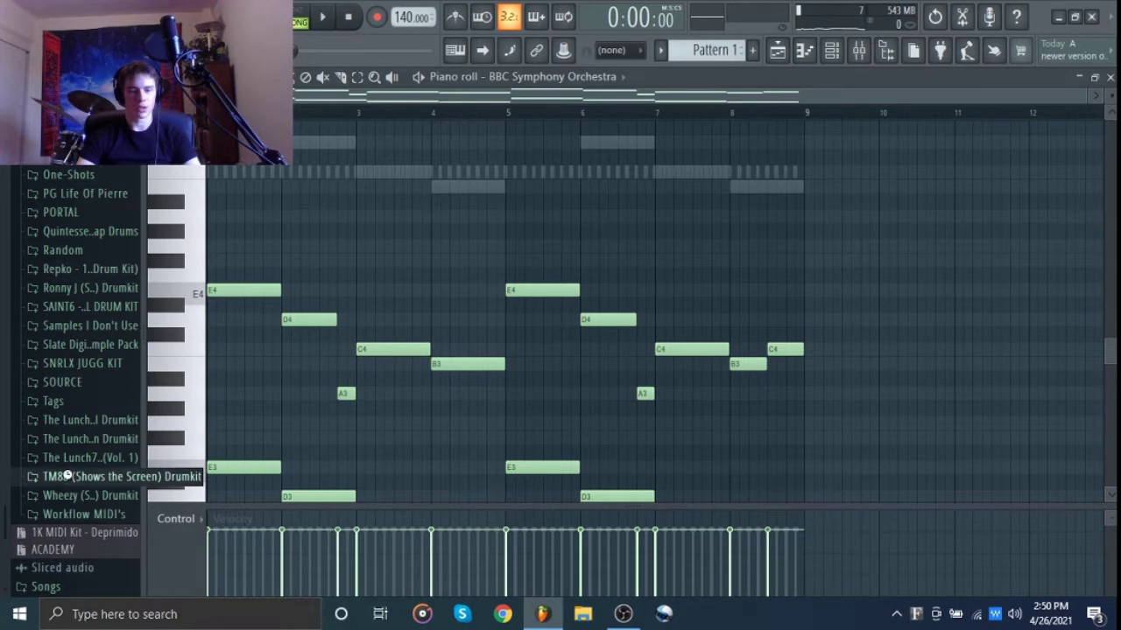
scroll(53, 473, down, 2)
click(88, 391)
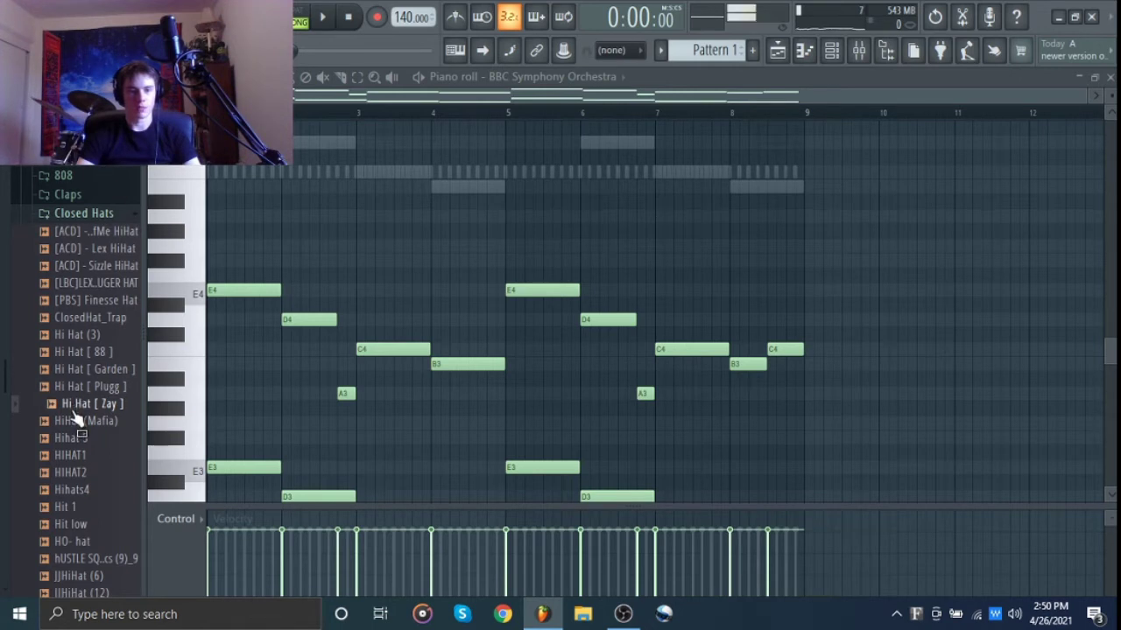
click(87, 265)
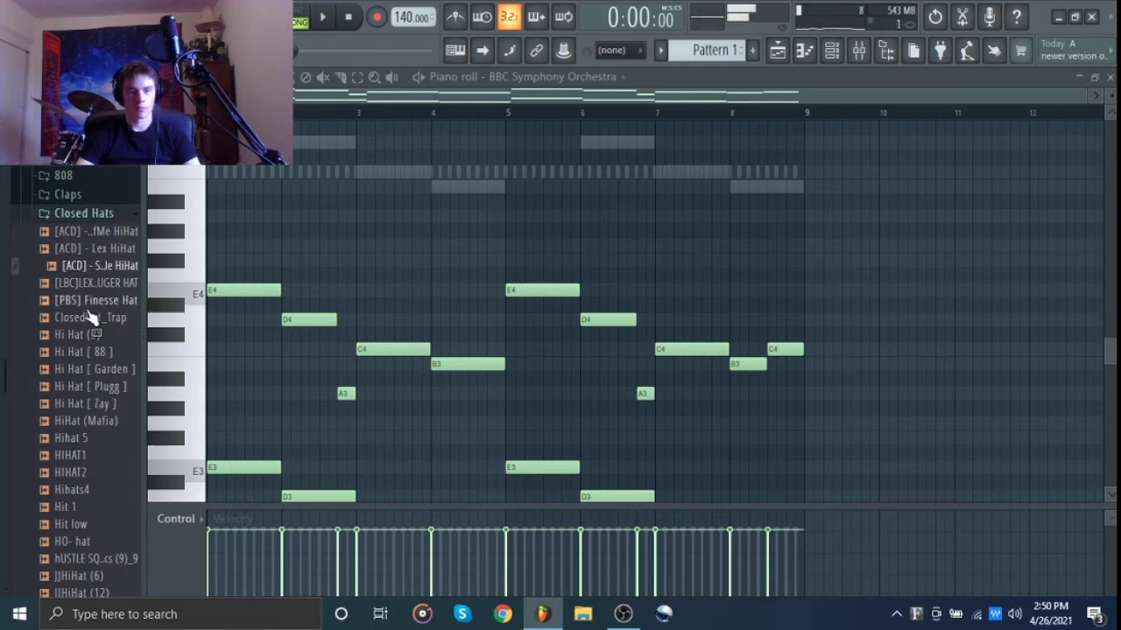
click(89, 372)
click(88, 388)
click(83, 404)
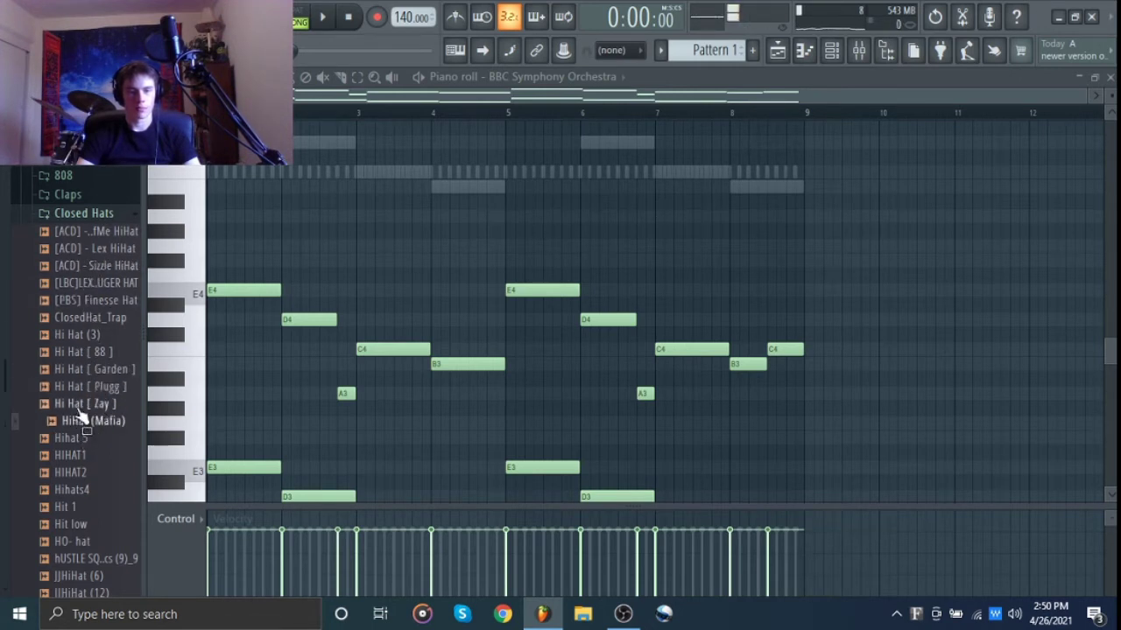
Load the HiHat (Mafia) sample onto the hi-hat channel, listen to it in the pattern and open that channel's piano roll
click(81, 421)
drag(815, 210, 273, 200)
key(space)
right_click(273, 200)
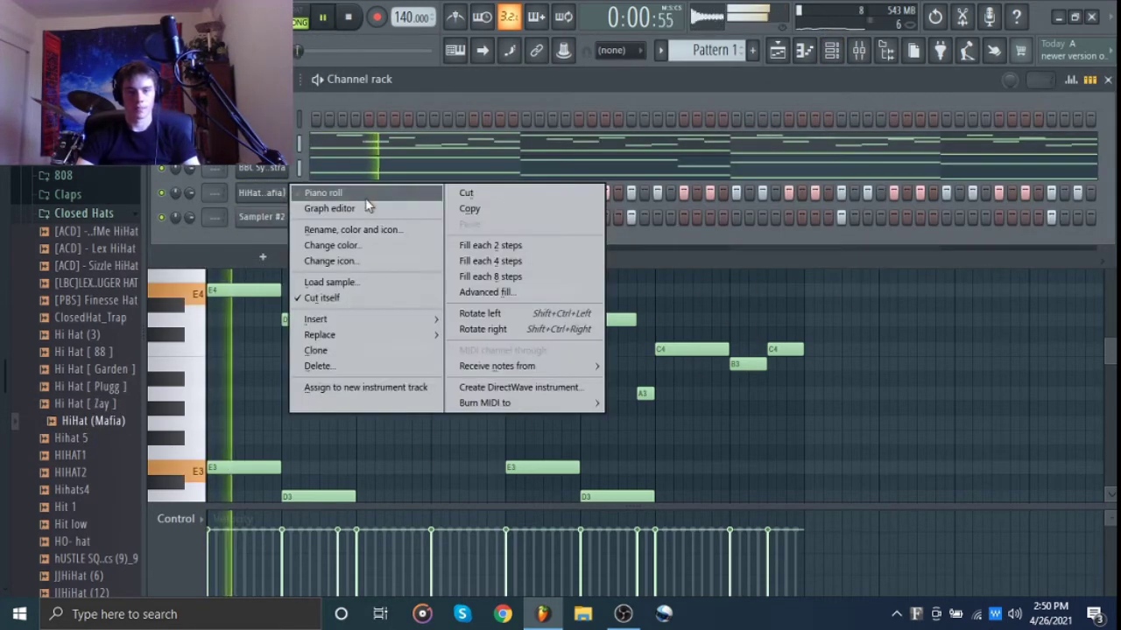
click(324, 187)
key(space)
scroll(288, 296, up, 5)
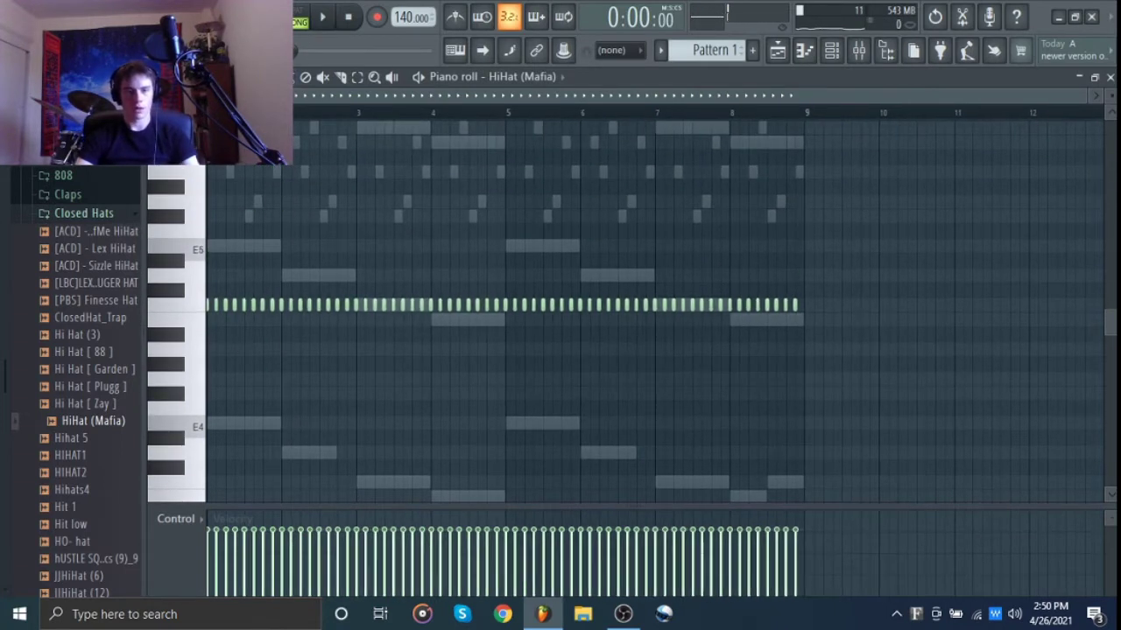
Add a roll of four short A4 hi-hat notes starting on the second beat of bar 1 and play it
click(197, 76)
click(207, 218)
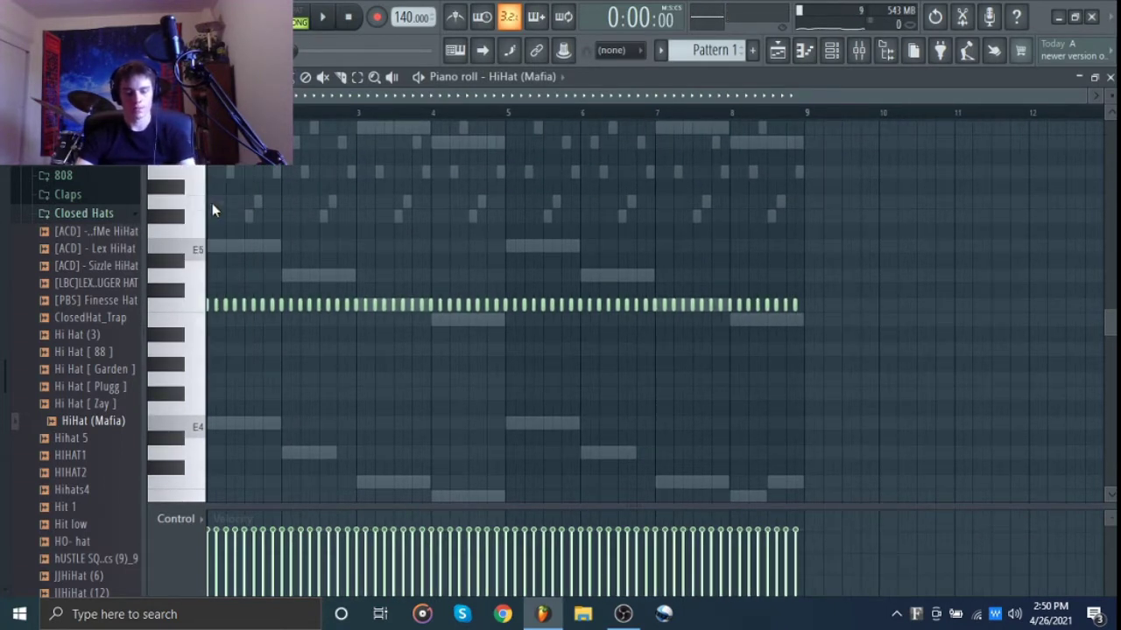
scroll(197, 386, up, 1)
scroll(197, 385, up, 3)
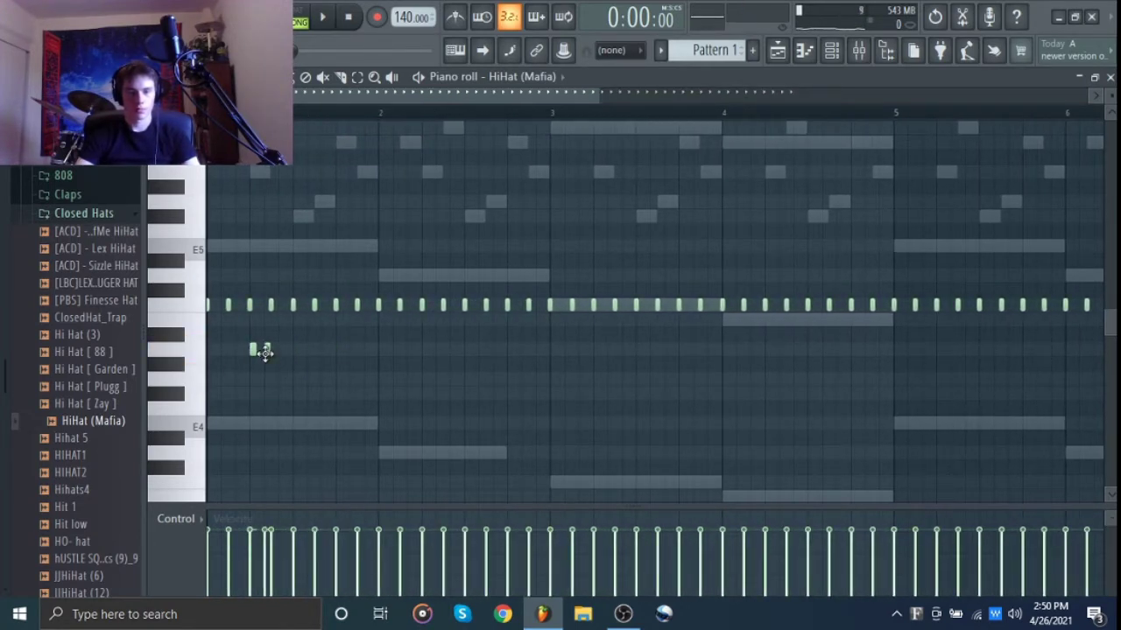
scroll(223, 408, up, 2)
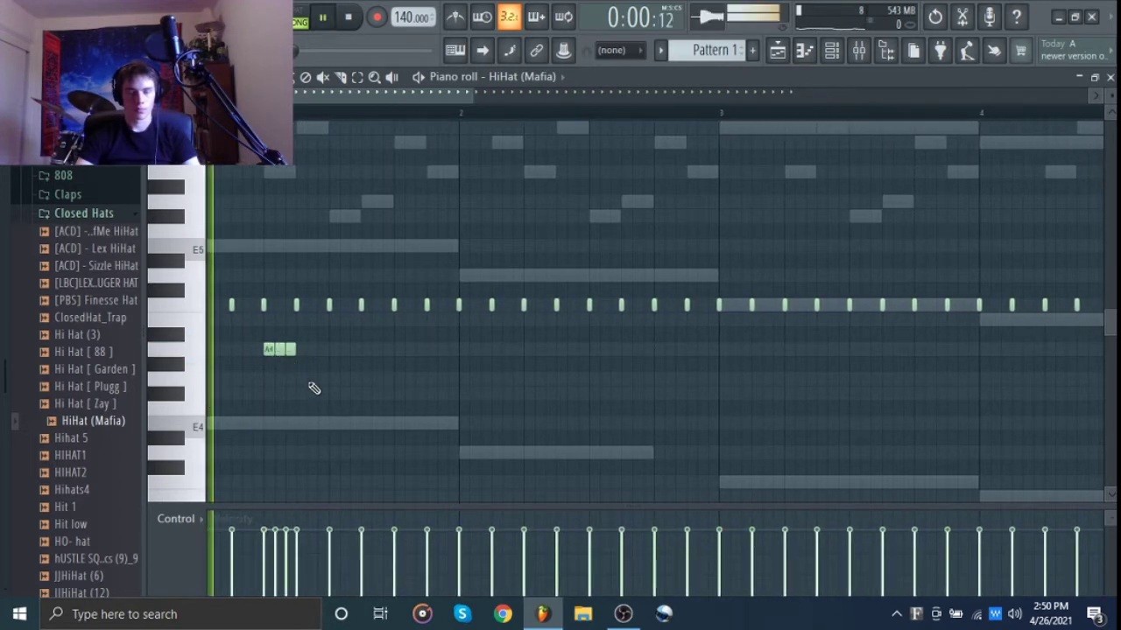
scroll(282, 370, down, 1)
key(space)
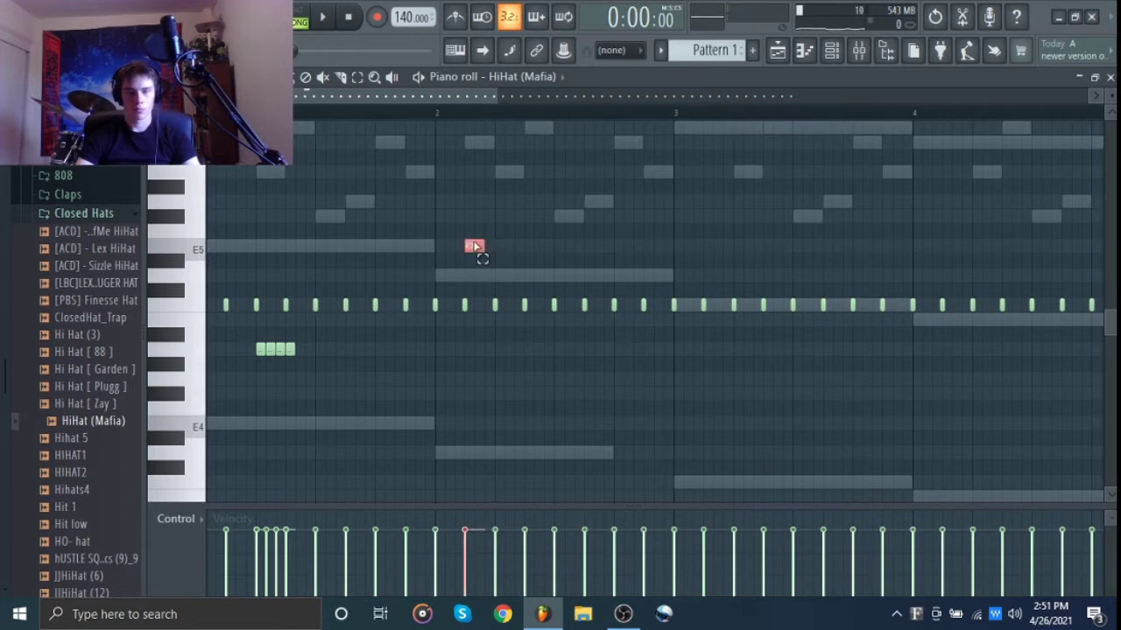
Build a bar 2 hi-hat fill from a chopped E5 roll with rising velocities, followed by four longer A4 notes replacing two C5 hits
key(alt+u)
key(Return)
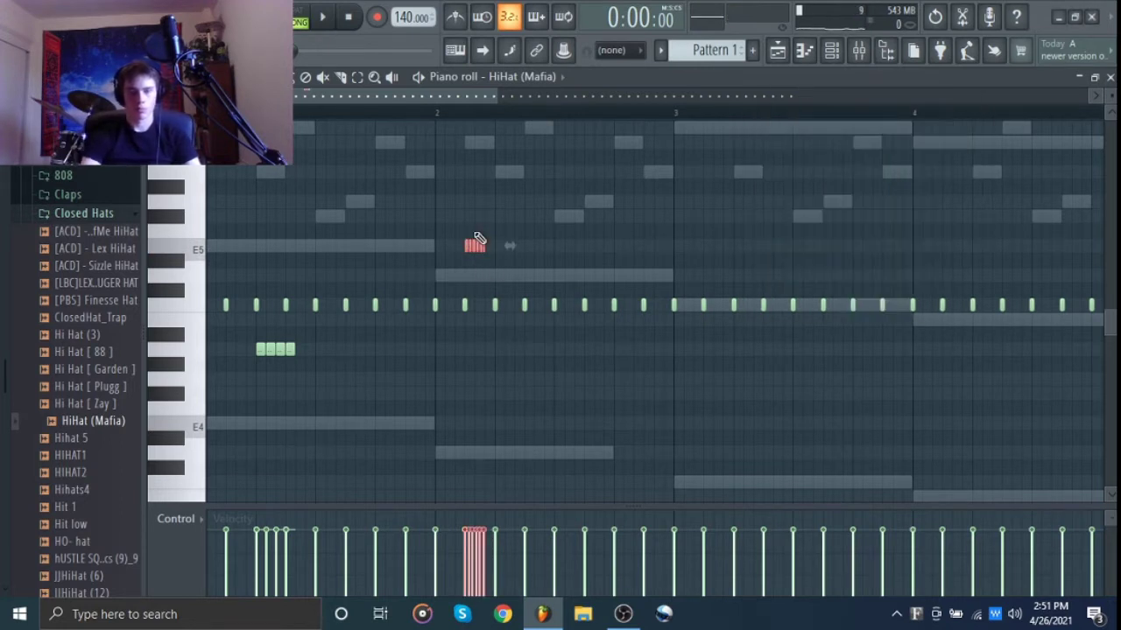
key(ctrl+d)
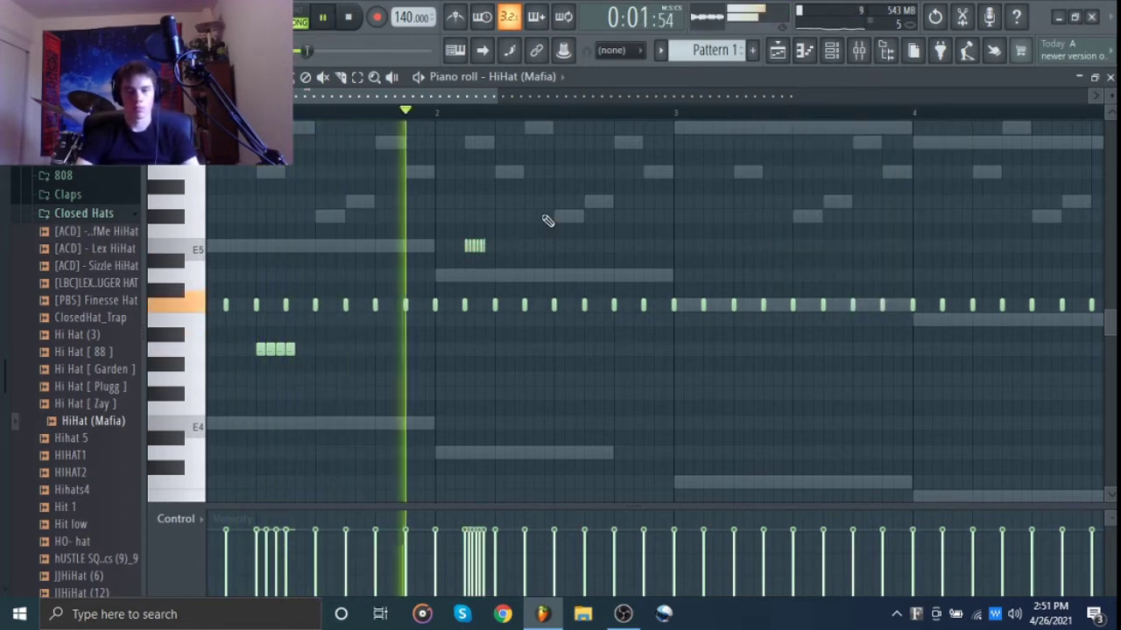
key(space)
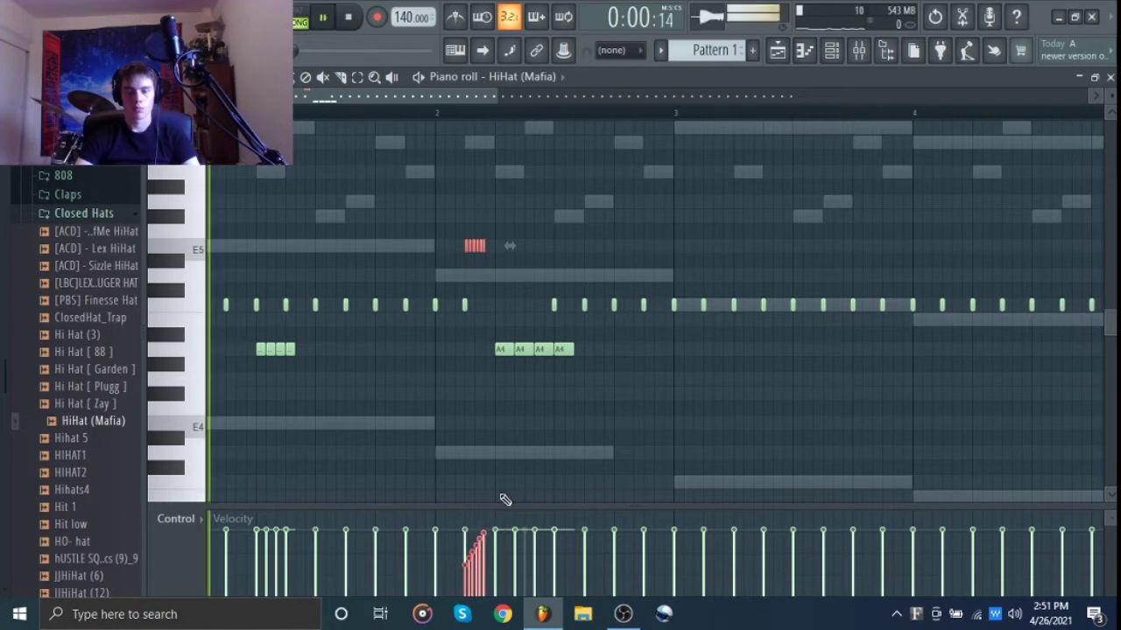
key(ctrl+d)
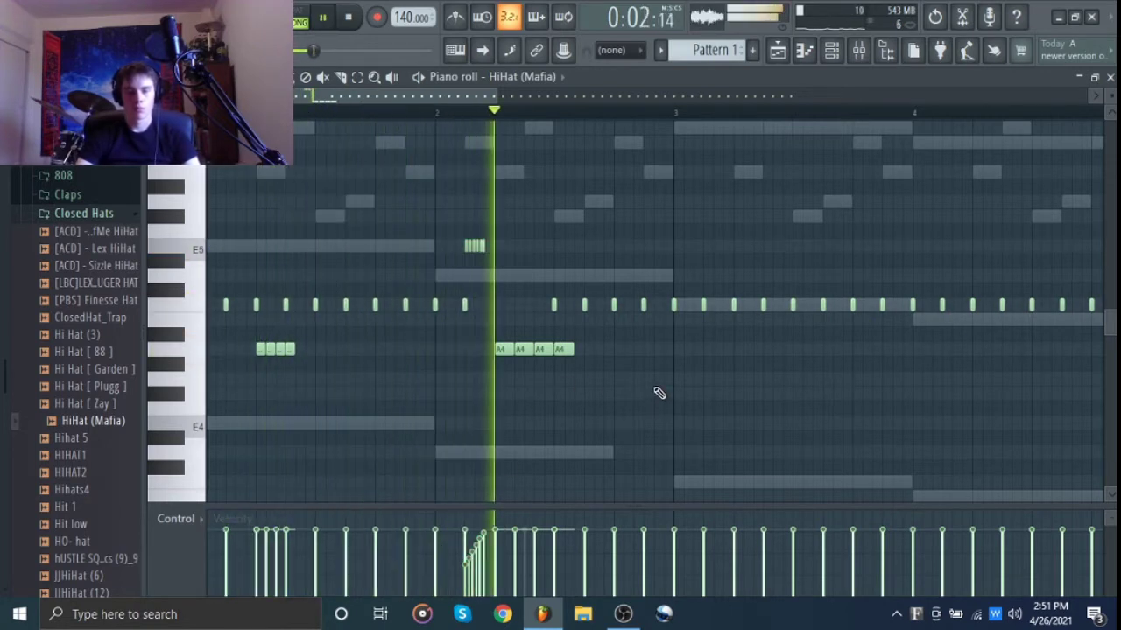
Add three-note hi-hat rolls on D5 and B4 plus a single A4 in bar 3, and a short C5 roll in bar 4
key(space)
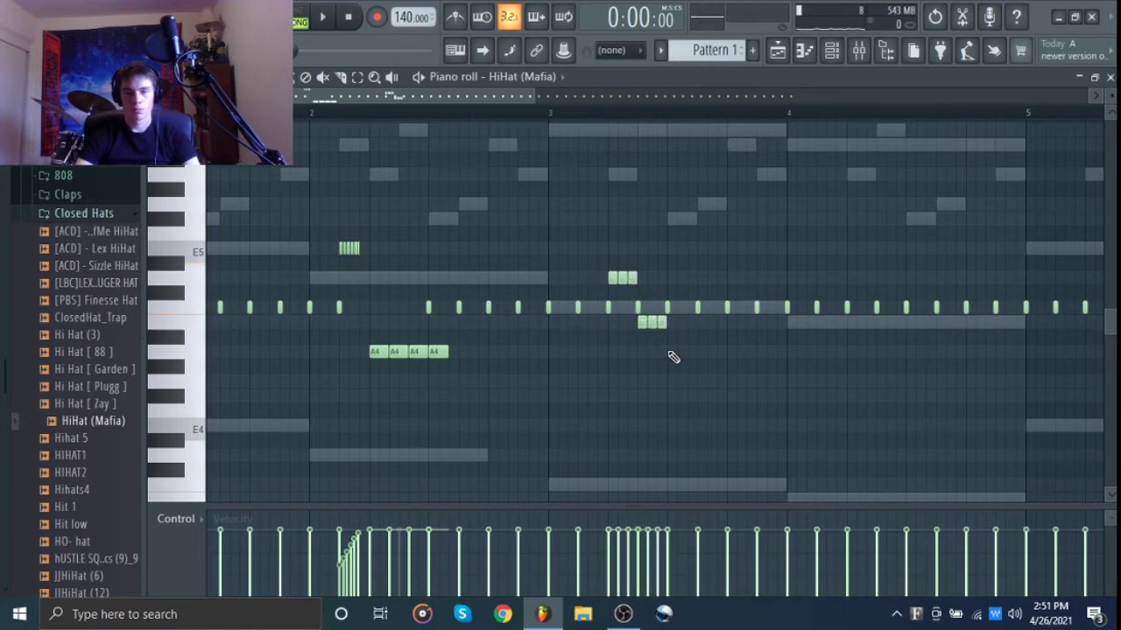
scroll(632, 391, down, 3)
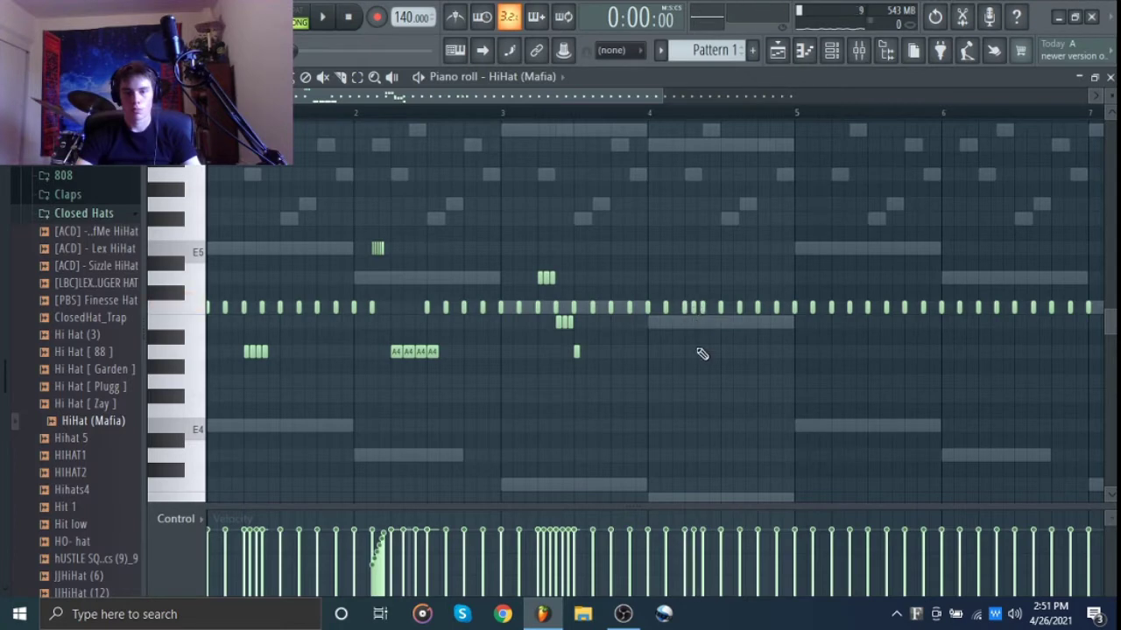
scroll(702, 354, down, 2)
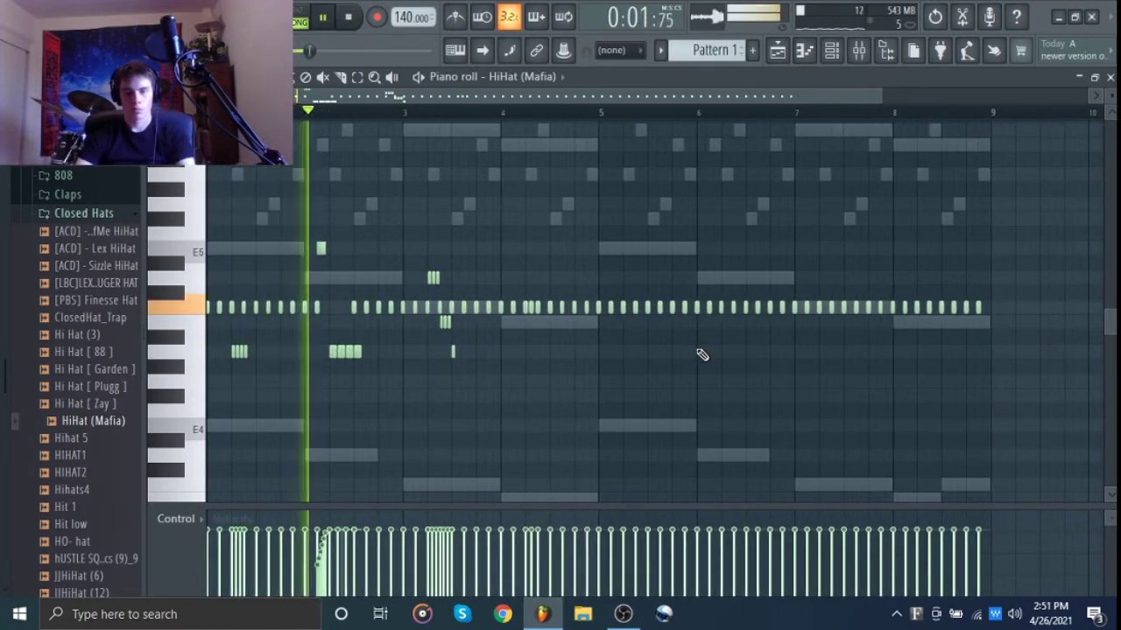
Replace the plain hi-hats in bars 5 to 8 with a copy of the four-bar hi-hat part from bars 1 to 4
mouse_move(594, 306)
mouse_down()
mouse_move(660, 321)
mouse_move(1021, 306)
mouse_up()
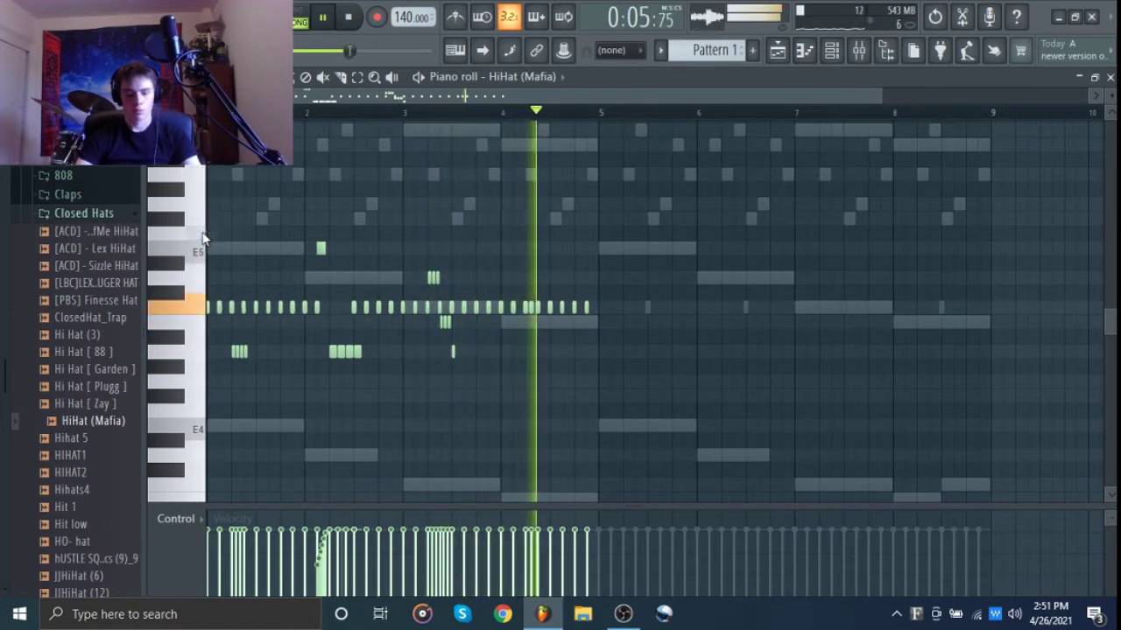
key(ctrl+b)
drag(594, 313, 599, 315)
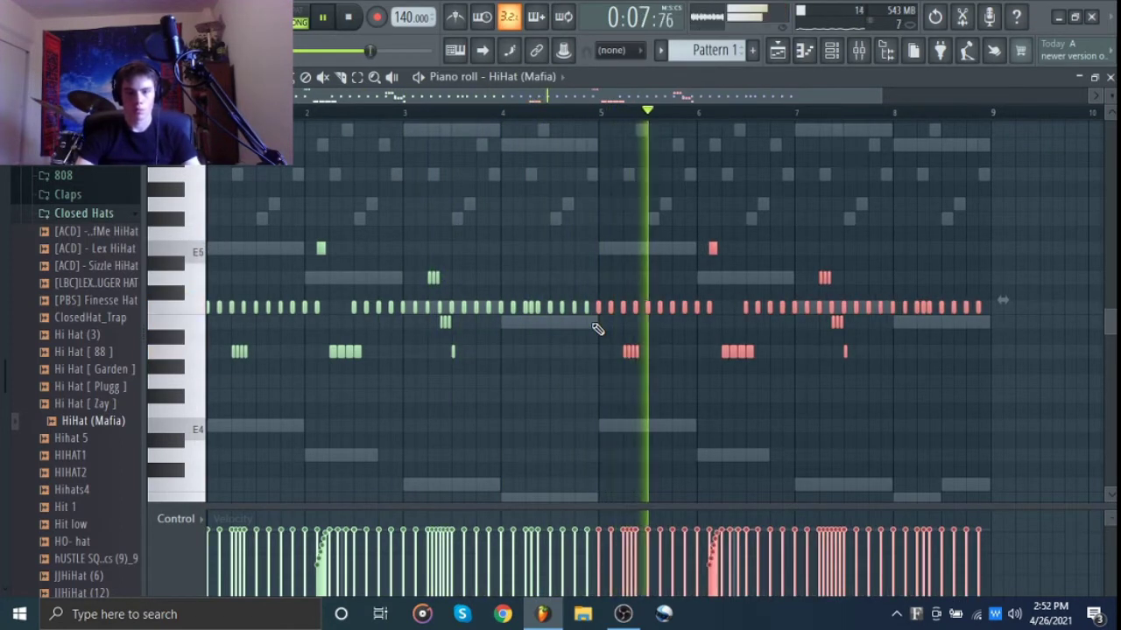
click(565, 249)
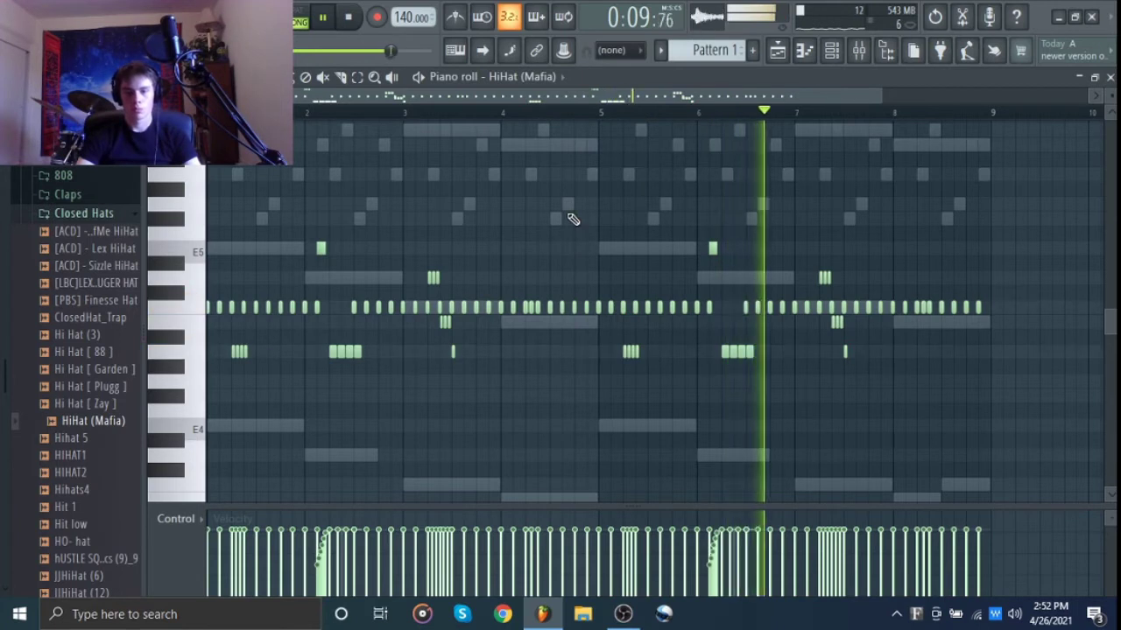
Add extra single A4 hi-hat hits during playback, two in bar 5 and one each in bars 6, 7 and 8
key(space)
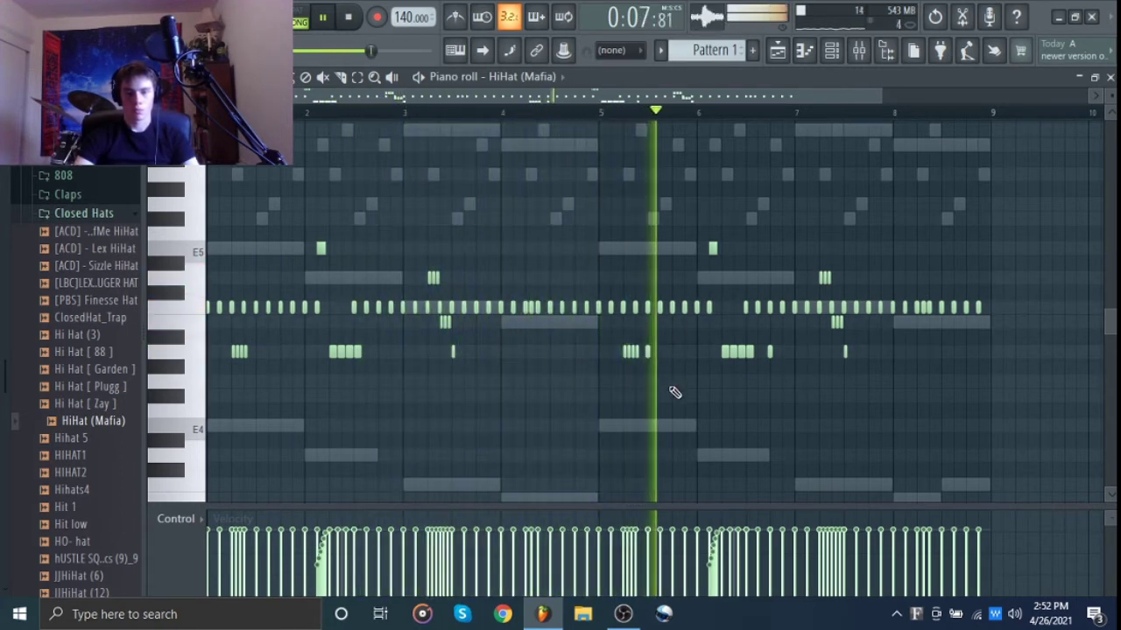
click(671, 351)
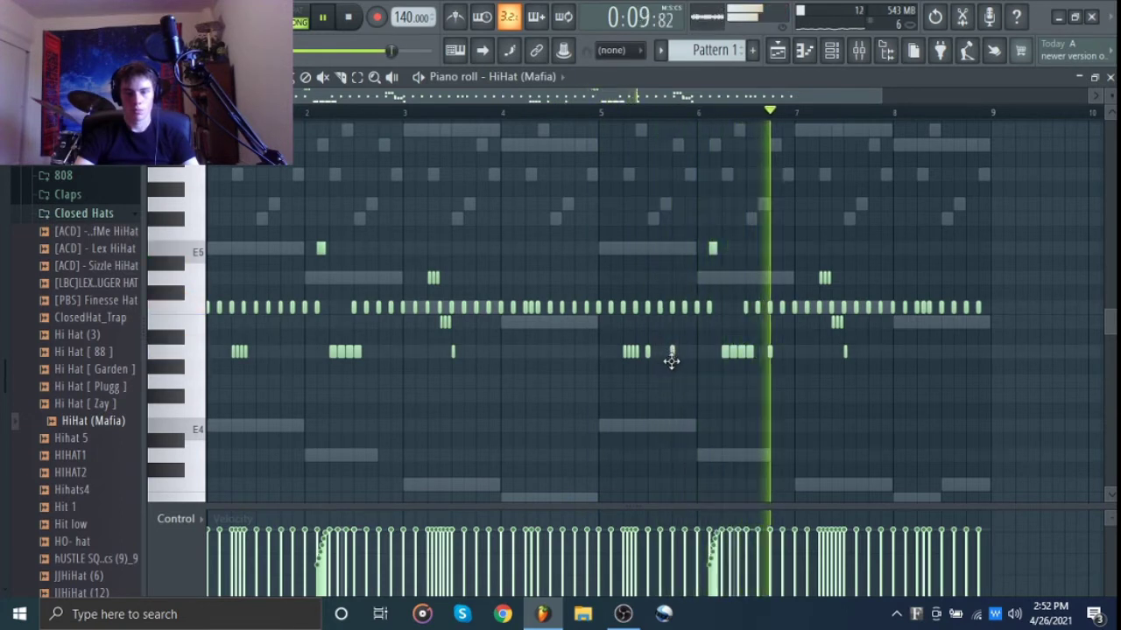
click(872, 351)
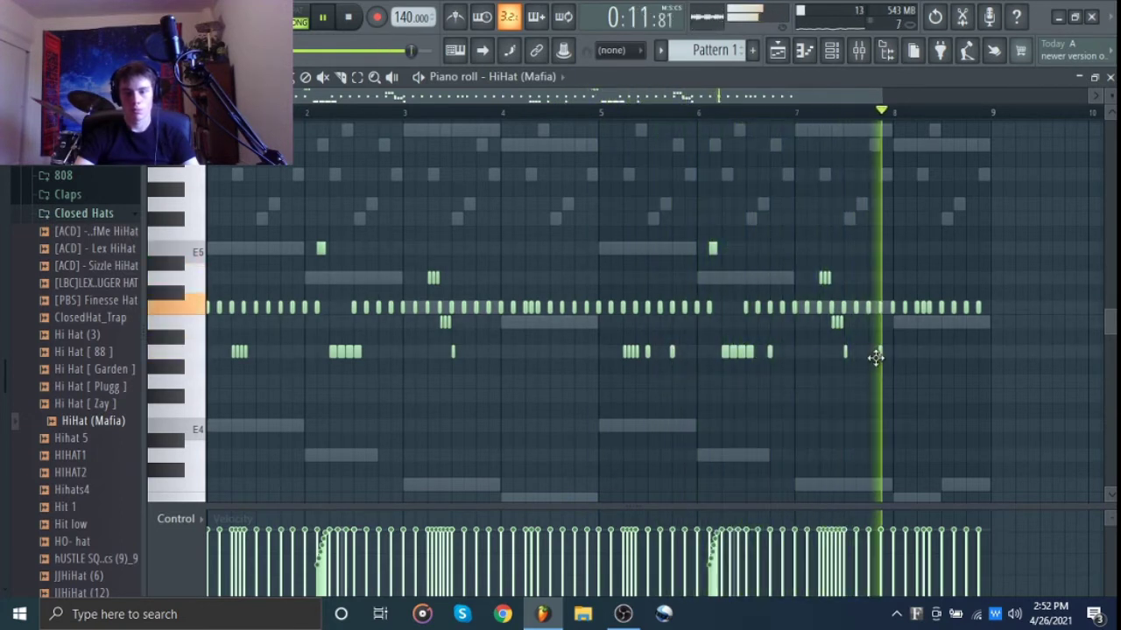
drag(871, 350, 866, 350)
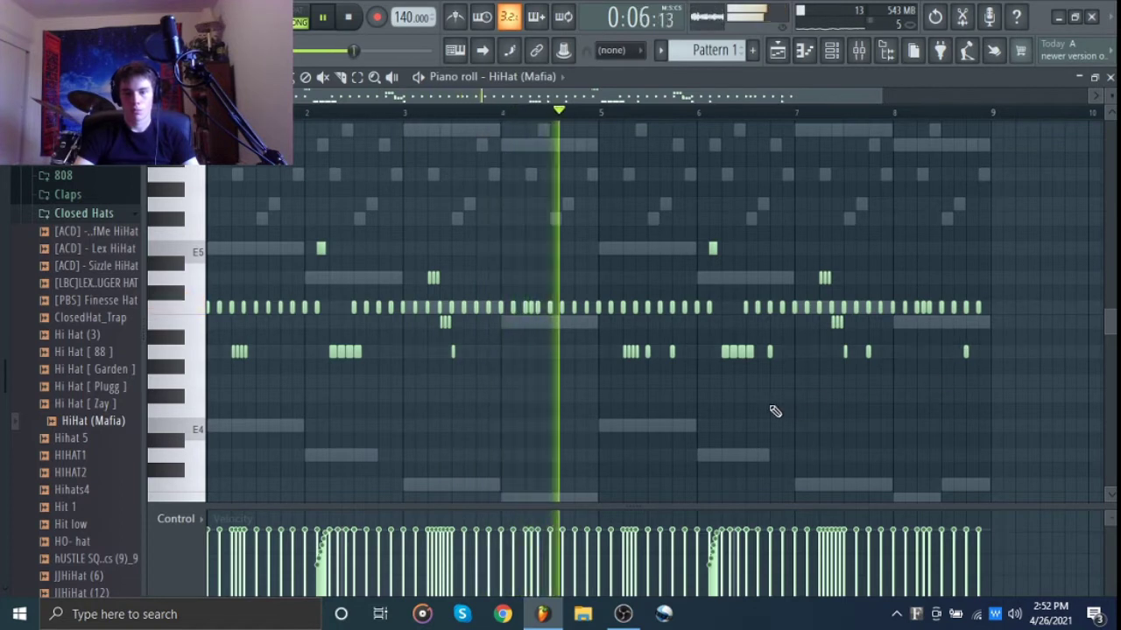
Load an [ACD] clap sample from the drumkit's Claps folder onto the Sampler #2 channel
click(77, 213)
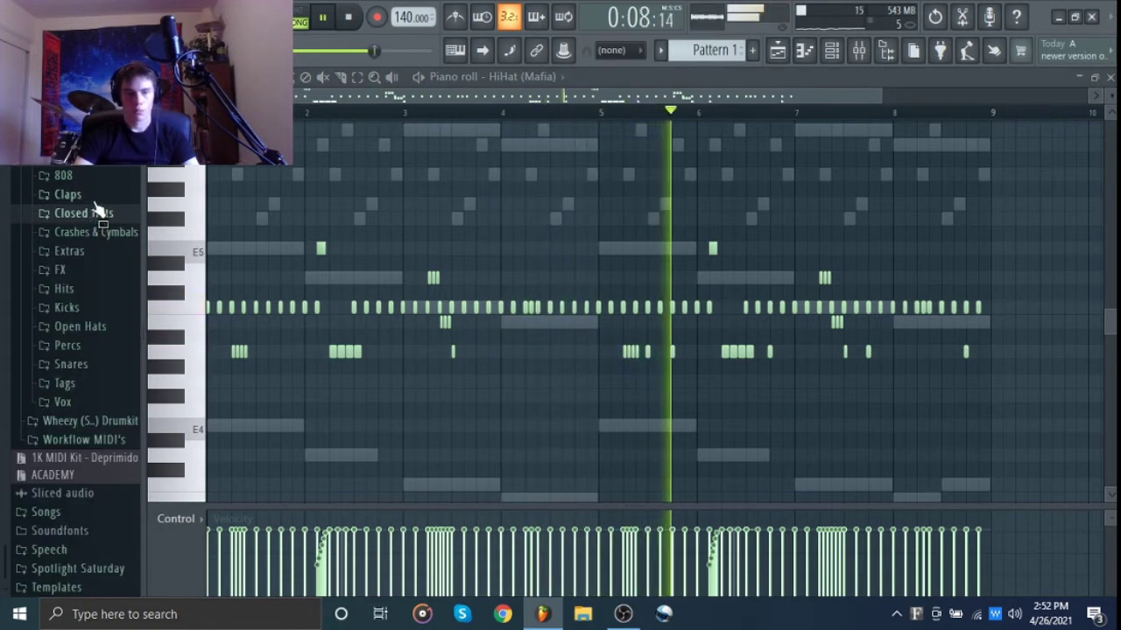
click(70, 193)
drag(98, 227, 270, 223)
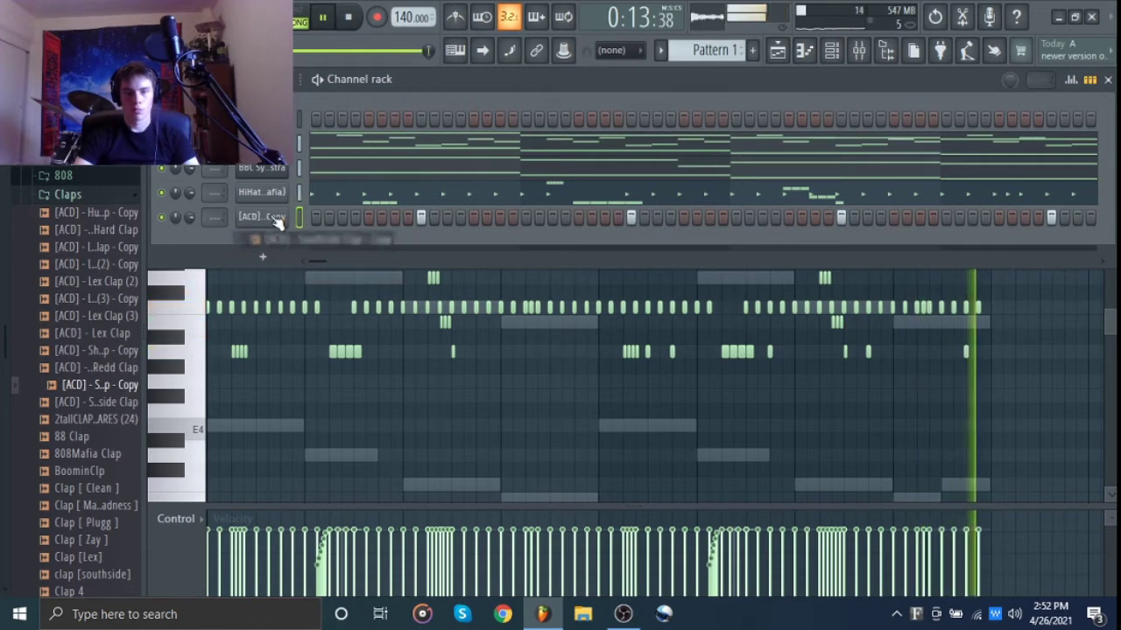
Add the [ACD] - Lex Snare sample from the drumkit's Snares folder as a new channel and paste the clap's pattern onto it
click(68, 194)
click(97, 347)
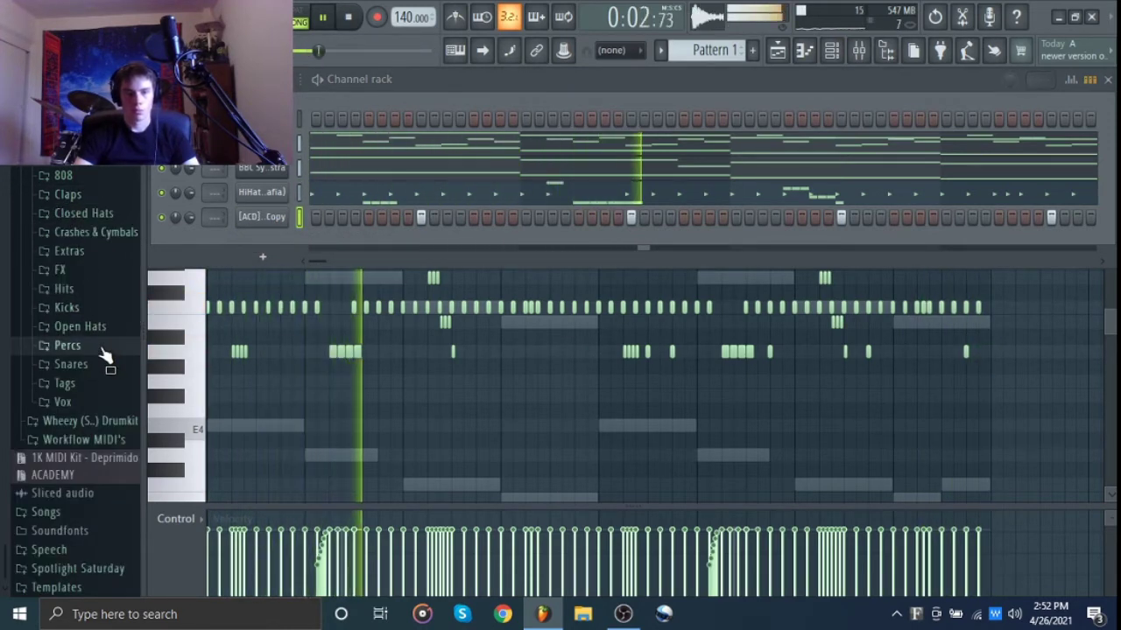
click(93, 350)
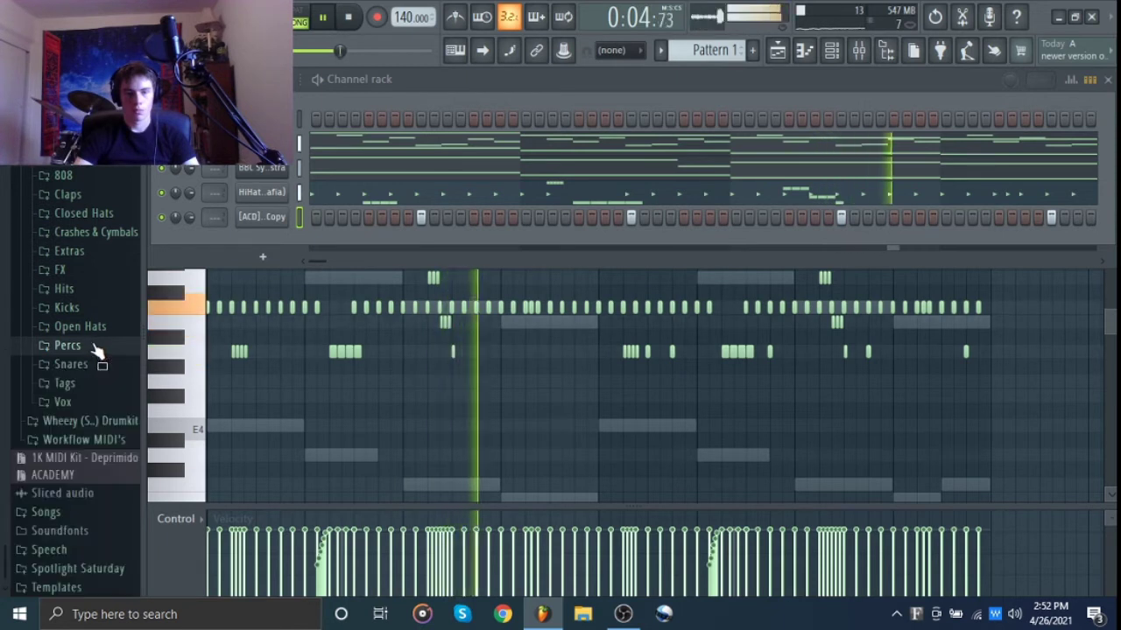
click(91, 365)
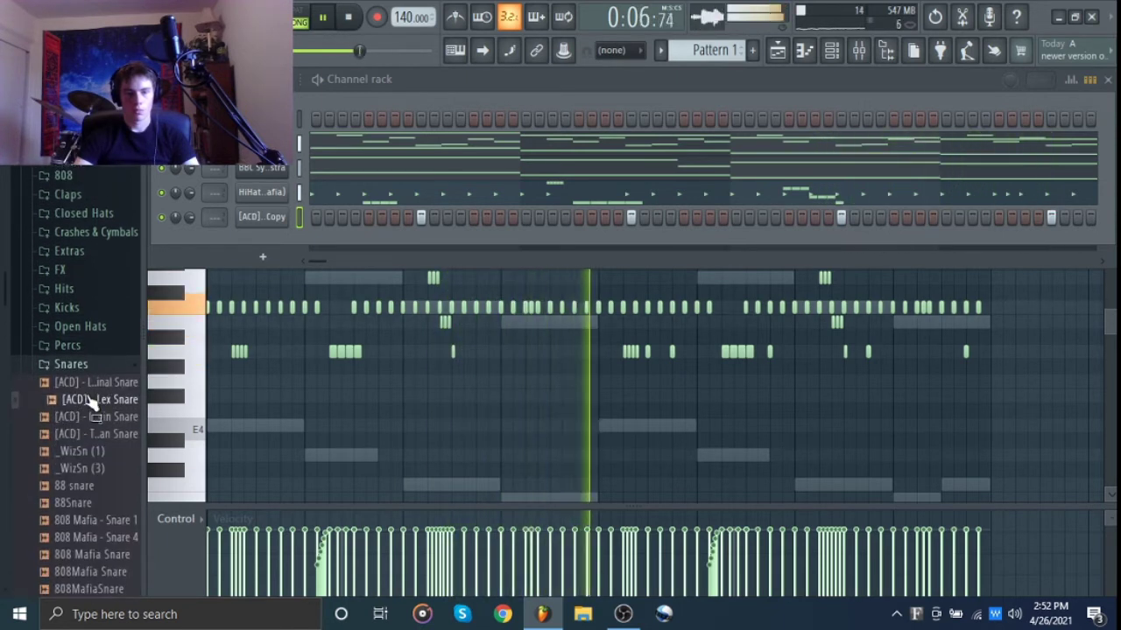
drag(94, 403, 258, 234)
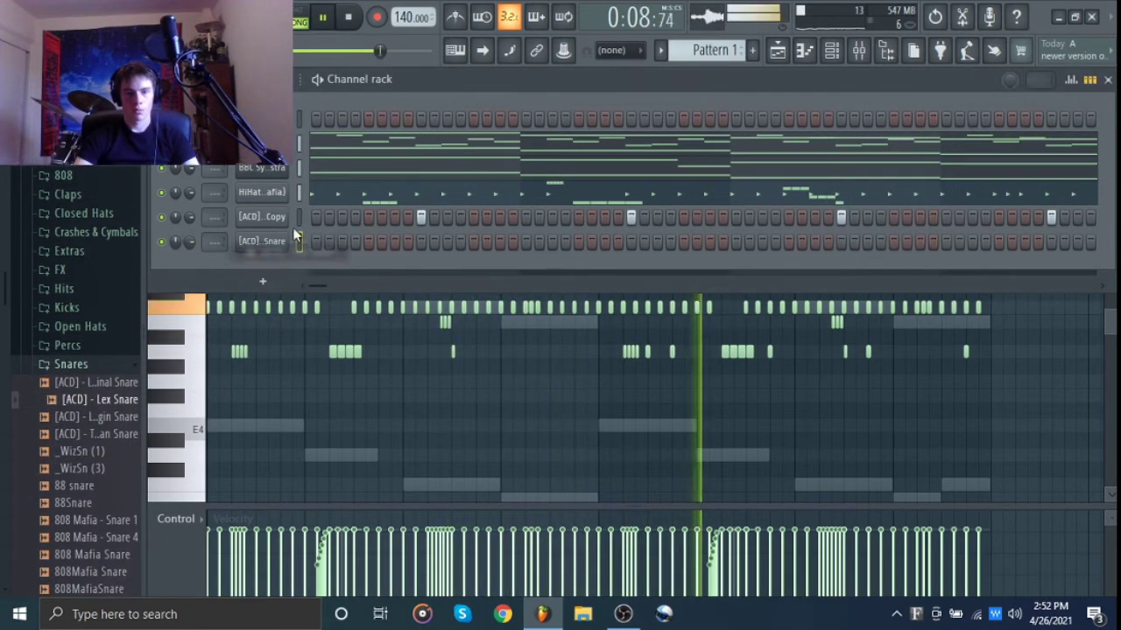
click(300, 243)
key(ctrl+v)
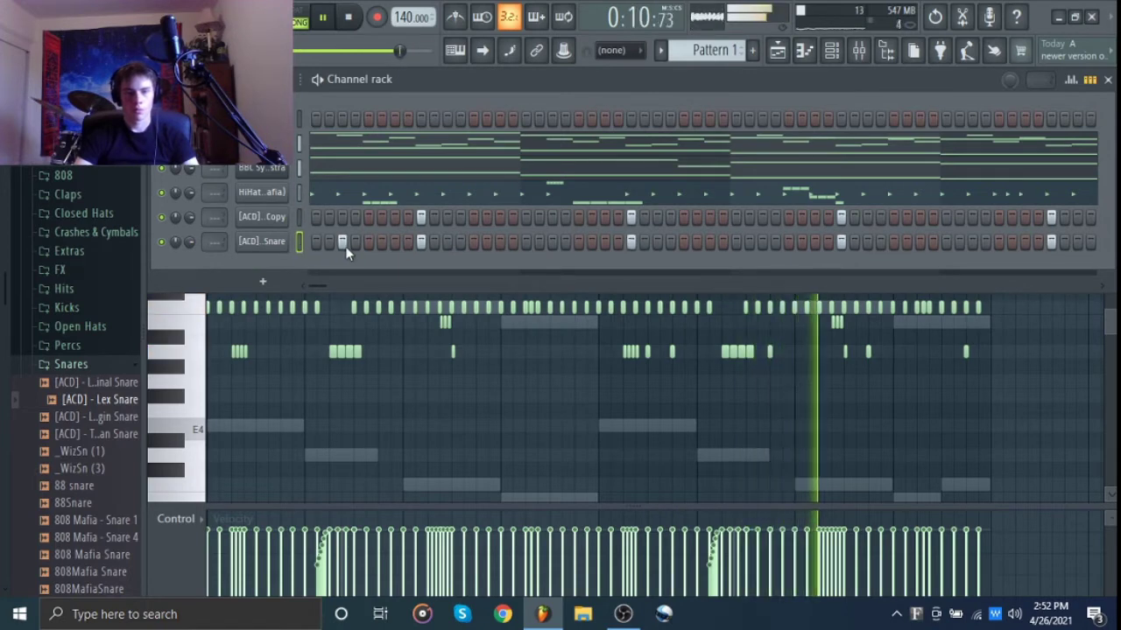
Add extra C5 snare hits early in bars 2, 4, 6 and 8, plus one more near the end of bar 8
right_click(263, 240)
click(324, 231)
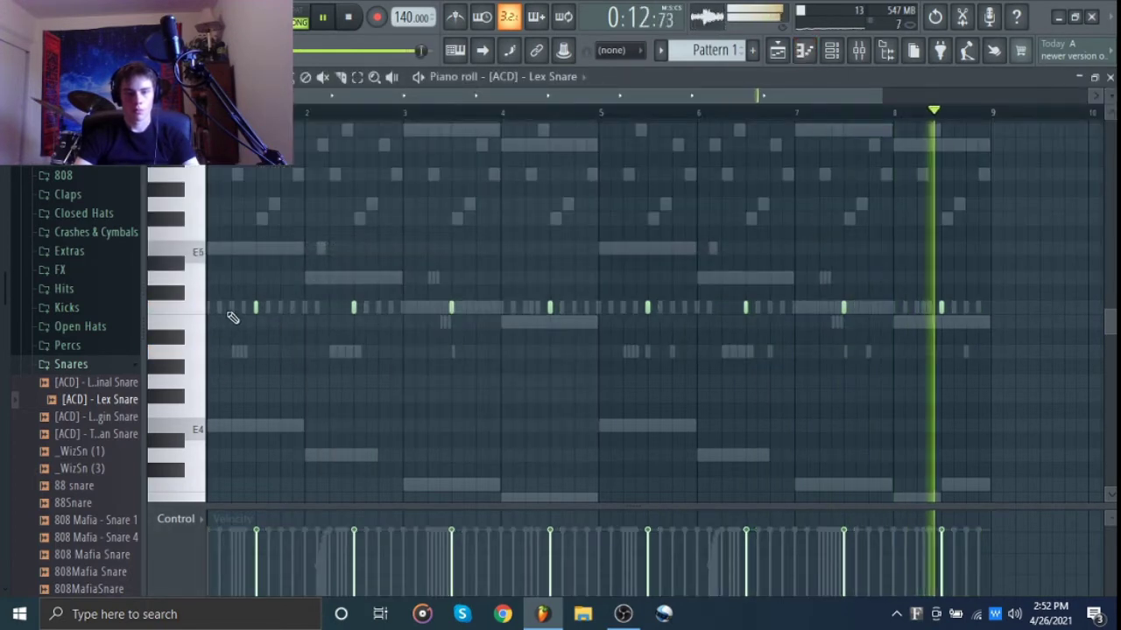
click(317, 307)
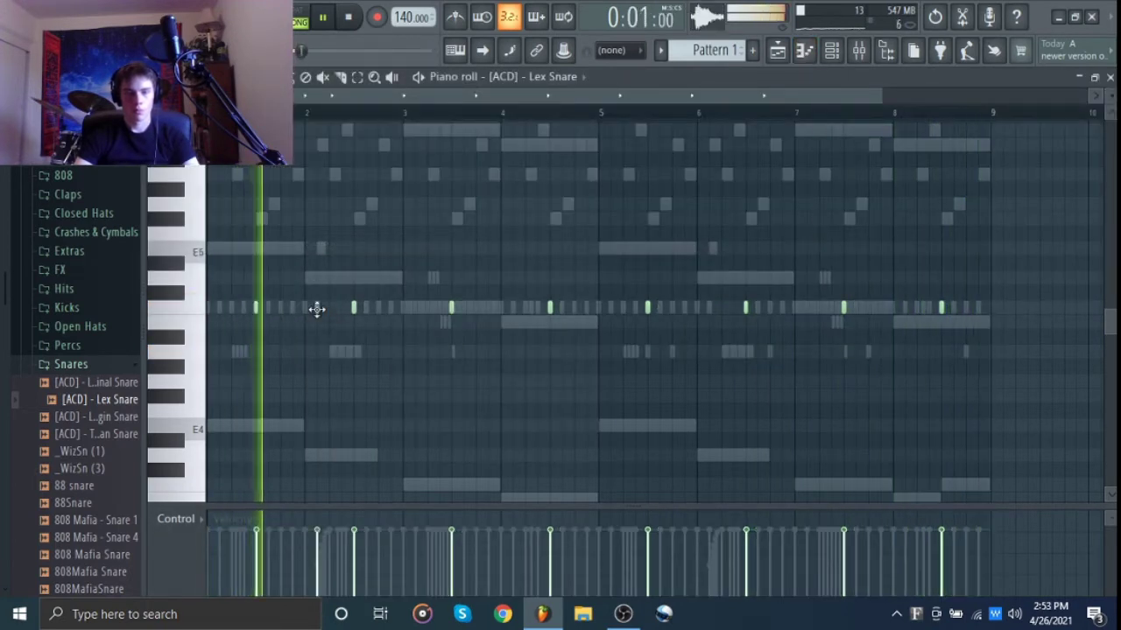
click(513, 307)
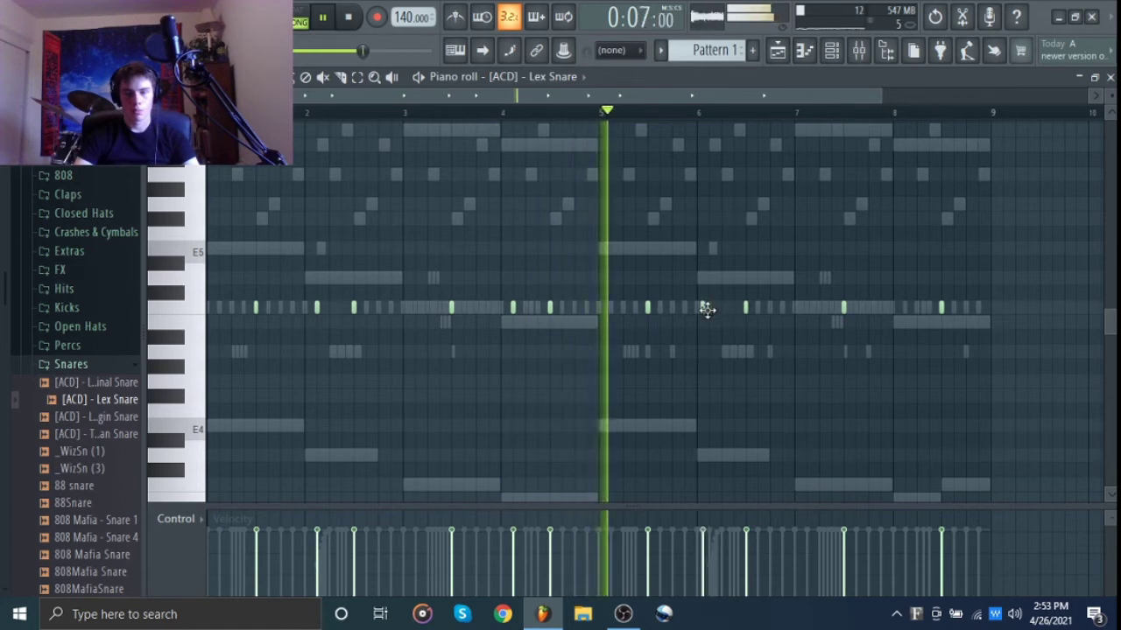
click(710, 308)
click(904, 307)
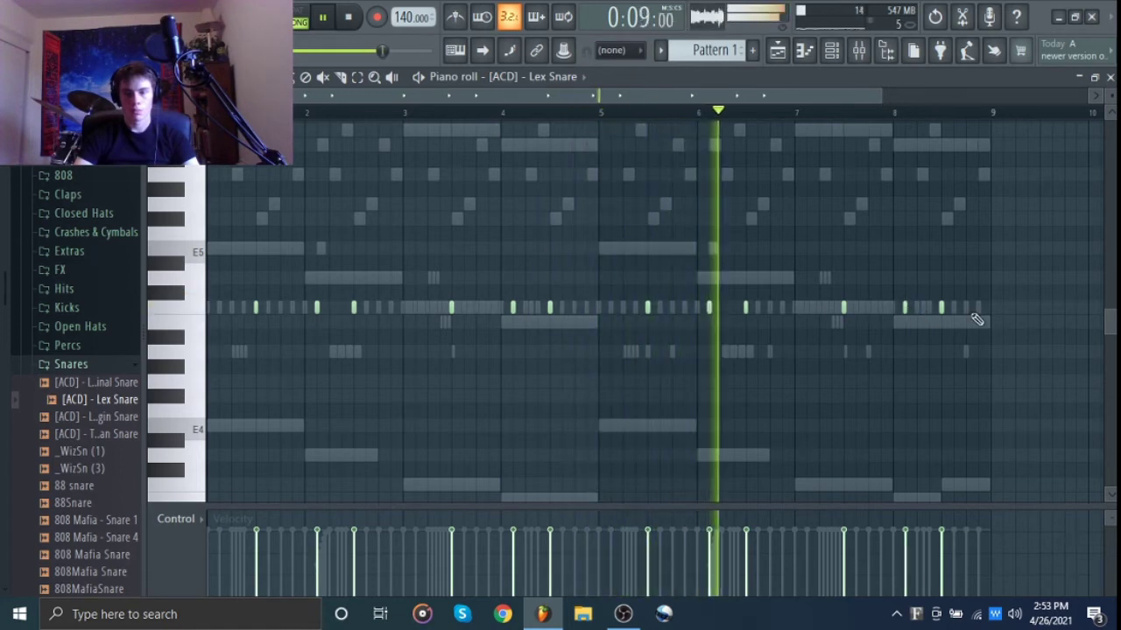
click(964, 308)
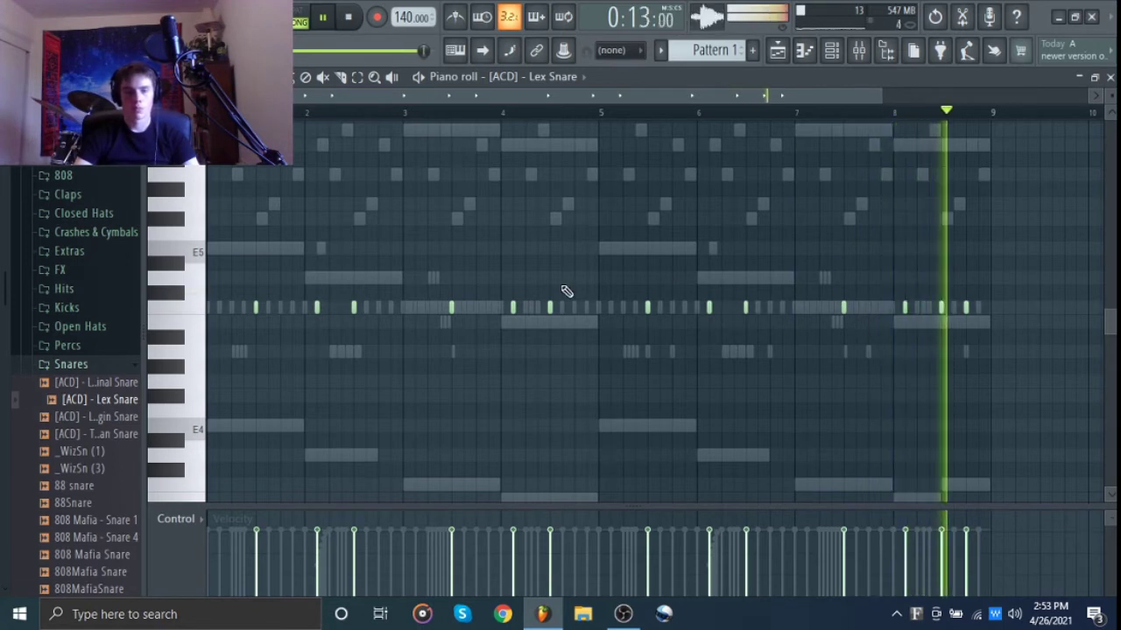
click(61, 365)
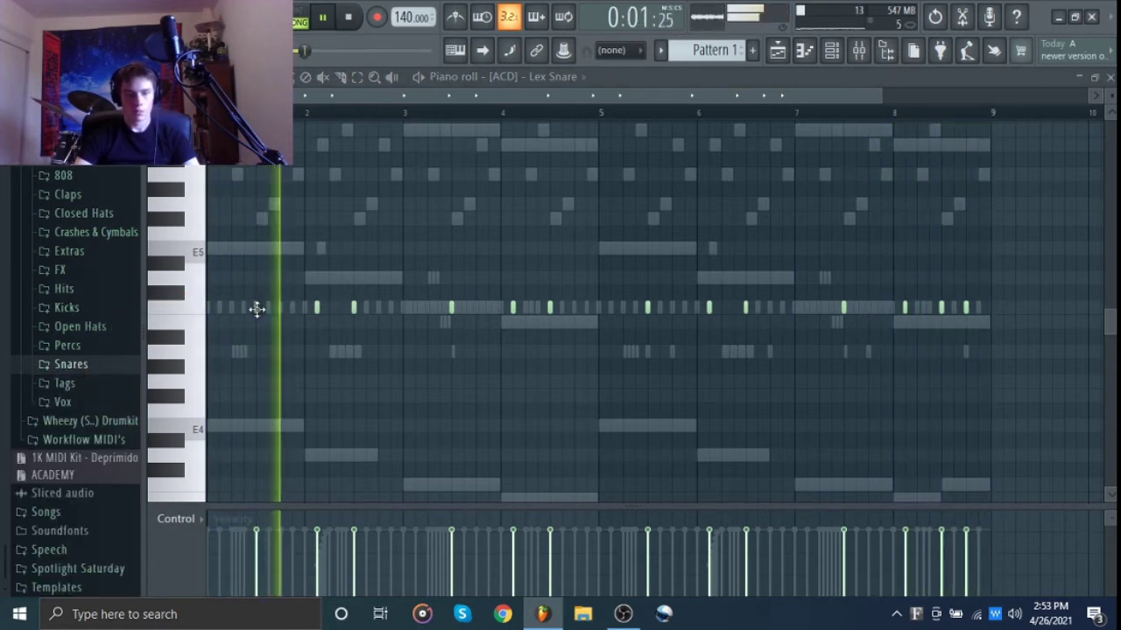
Clone the Xpand!2 celeste channel and close the clone's plugin window
click(832, 50)
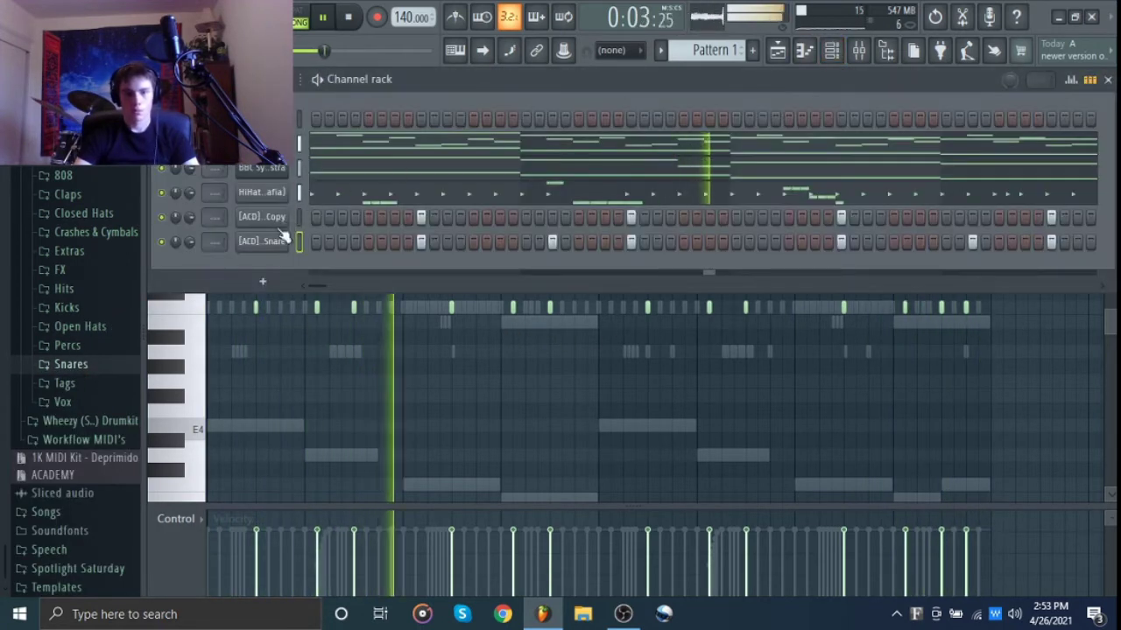
click(377, 147)
scroll(382, 188, up, 3)
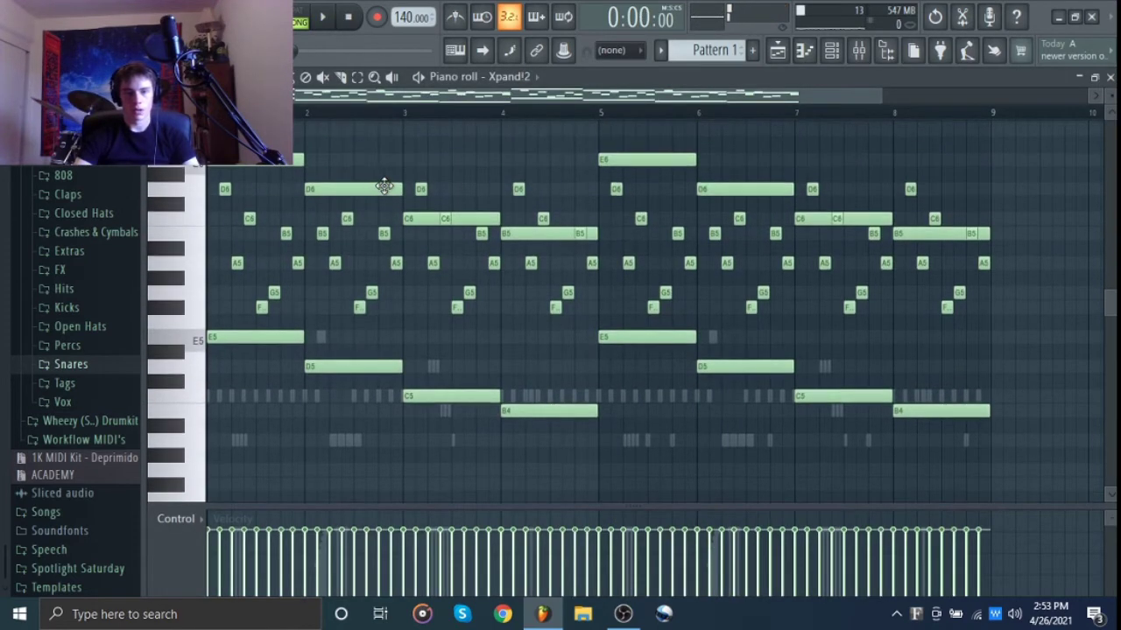
click(830, 51)
right_click(292, 137)
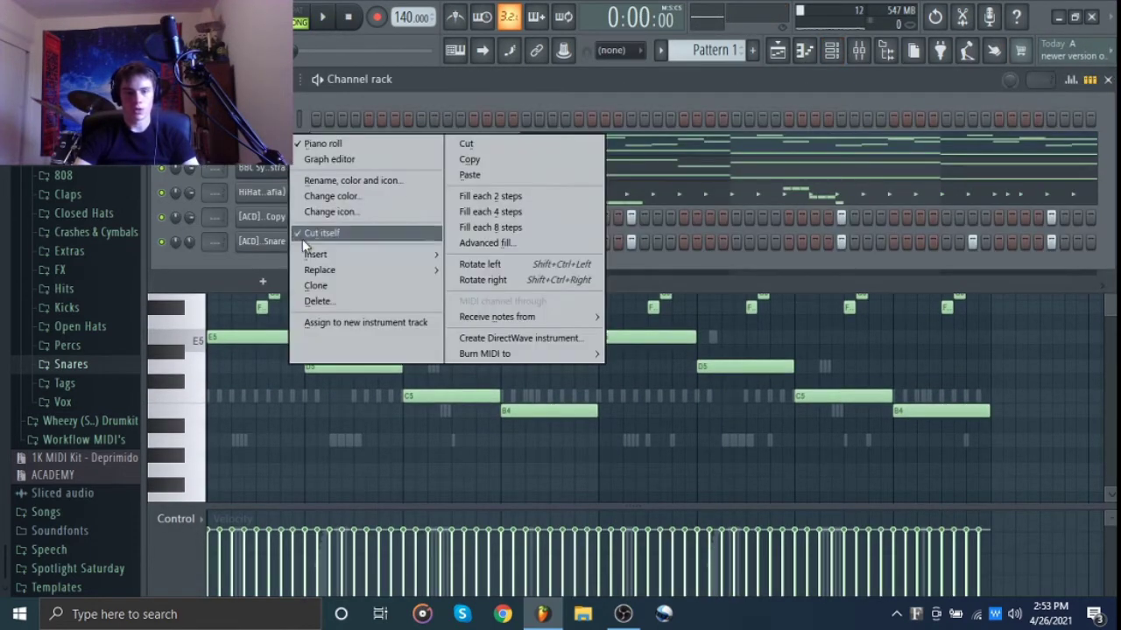
click(318, 286)
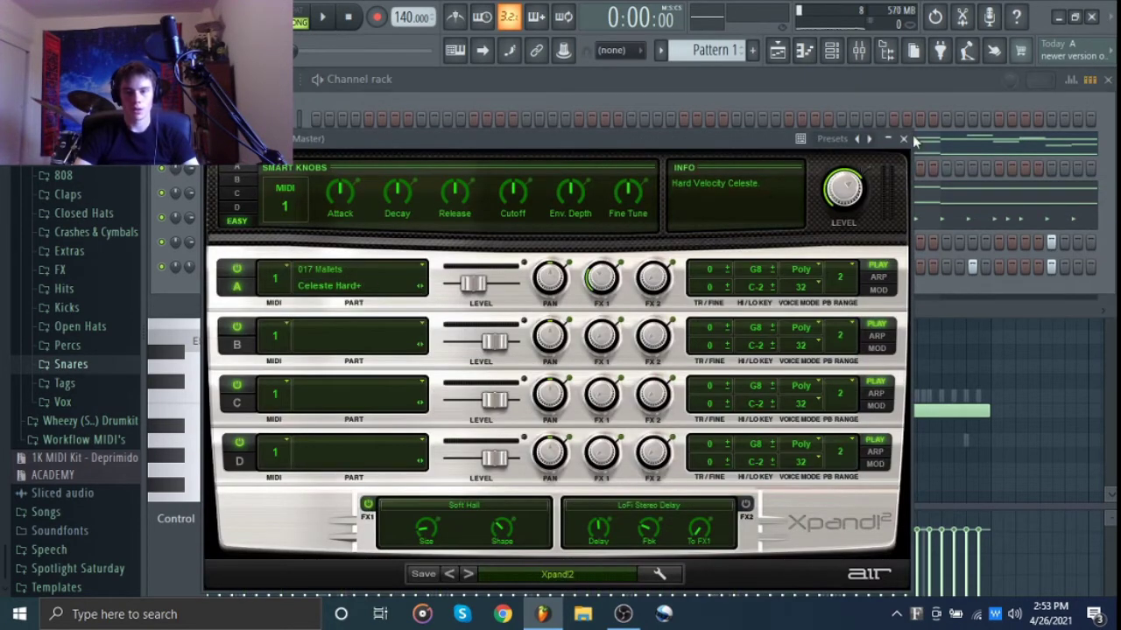
click(903, 138)
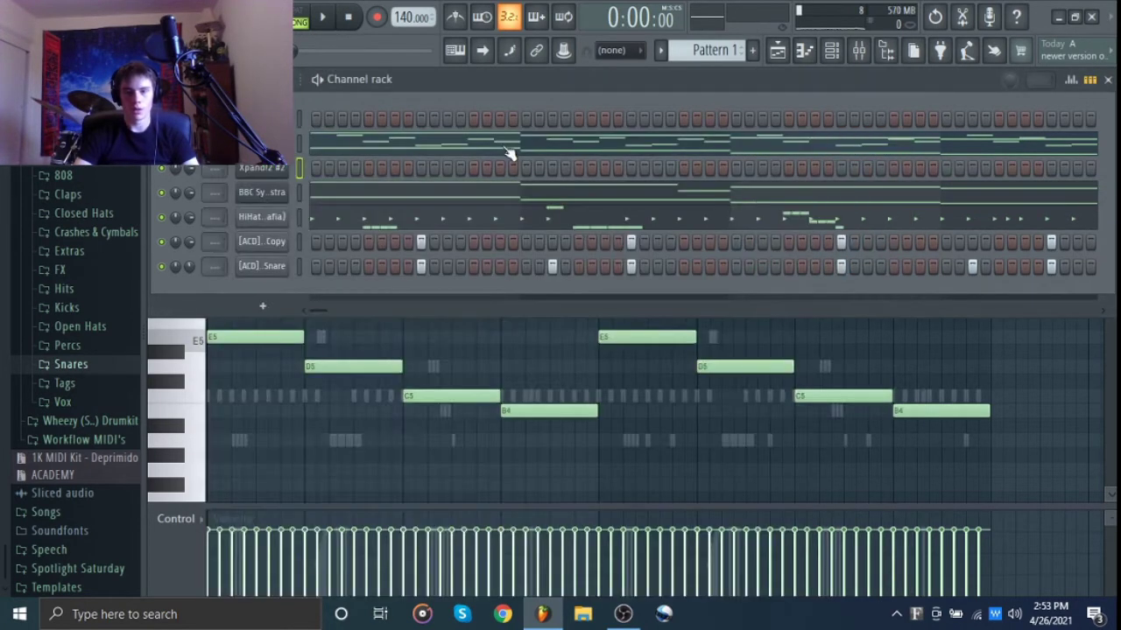
Paste the celeste notes onto the cloned Xpand!2 channel, raise them one octave and play the result
click(299, 168)
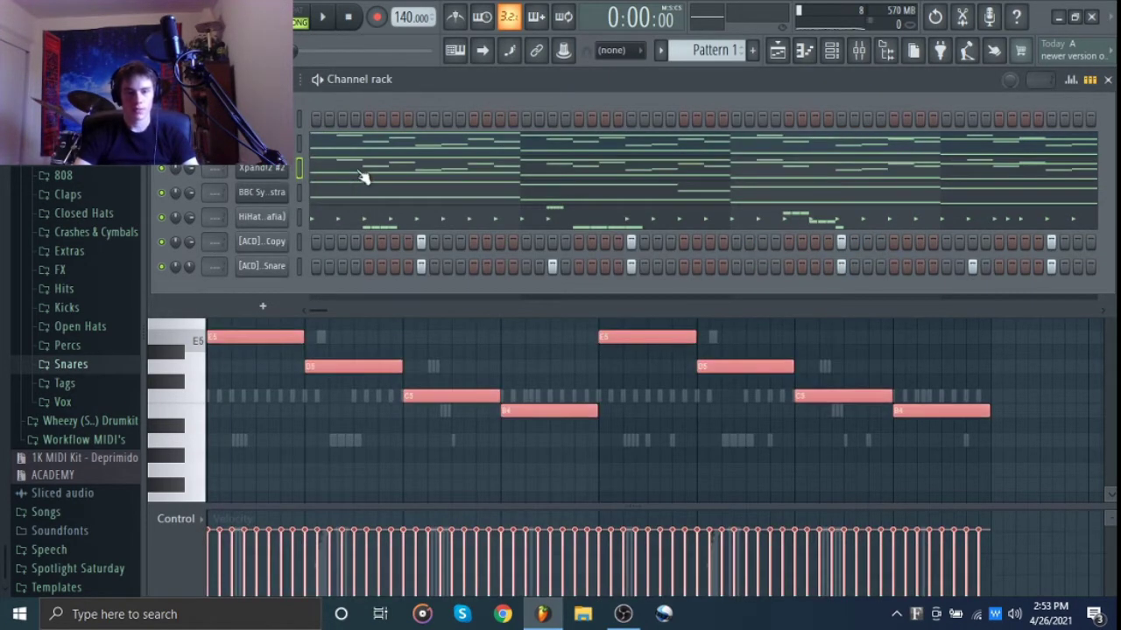
click(364, 178)
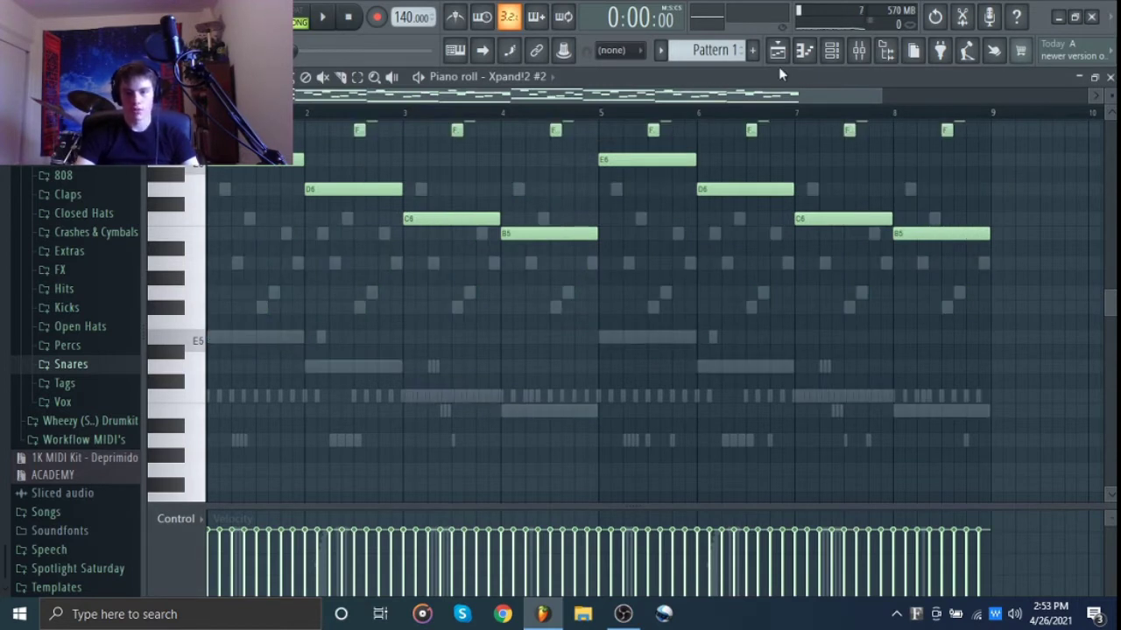
click(829, 56)
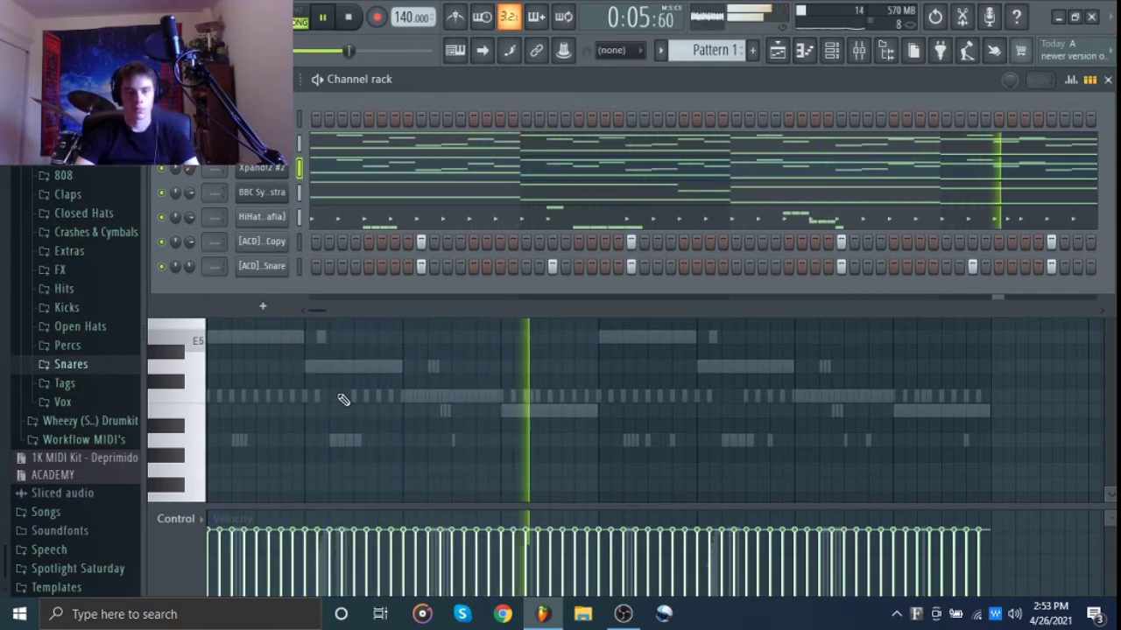
key(F6)
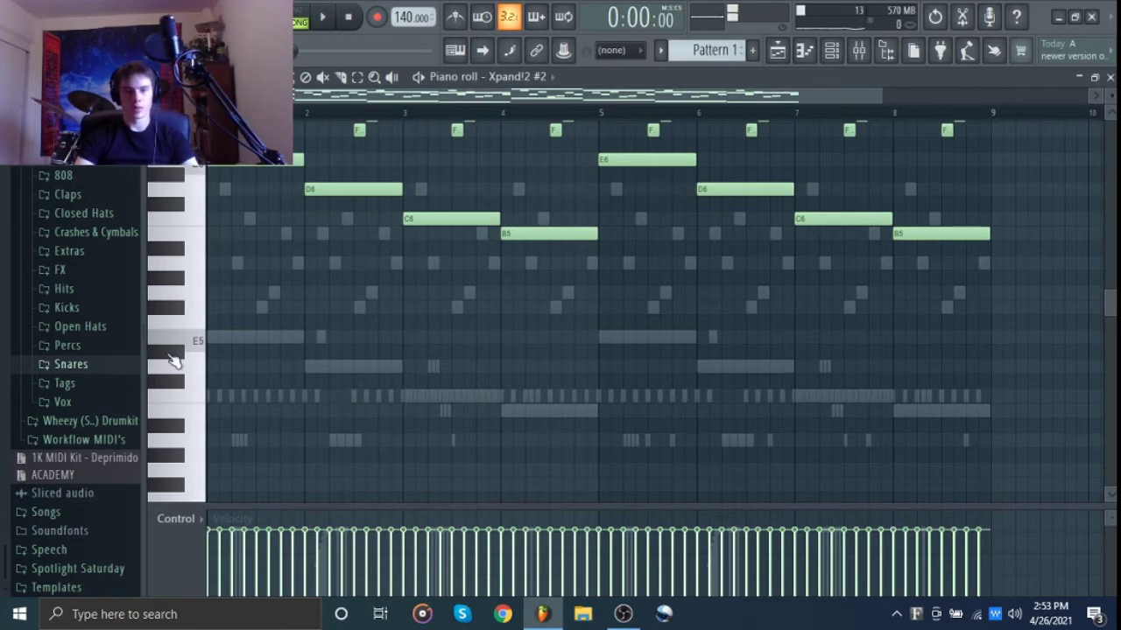
Add the 2tallHATSandPERC (1) sample from Crashes & Cymbals as a new channel and place a hit on the first step
click(87, 235)
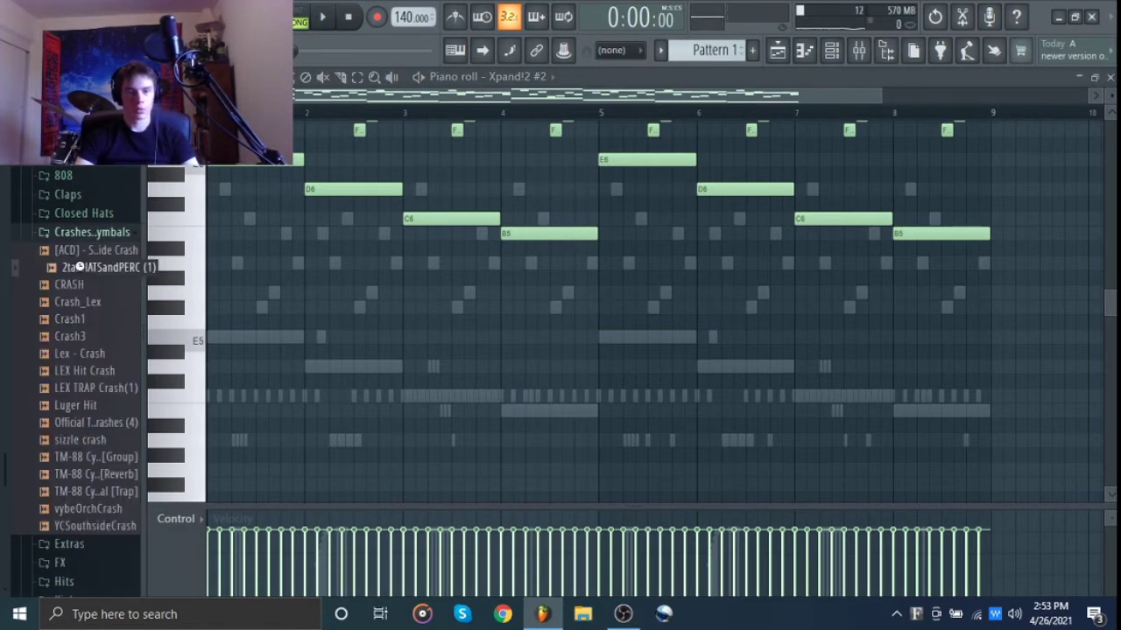
drag(807, 137, 831, 54)
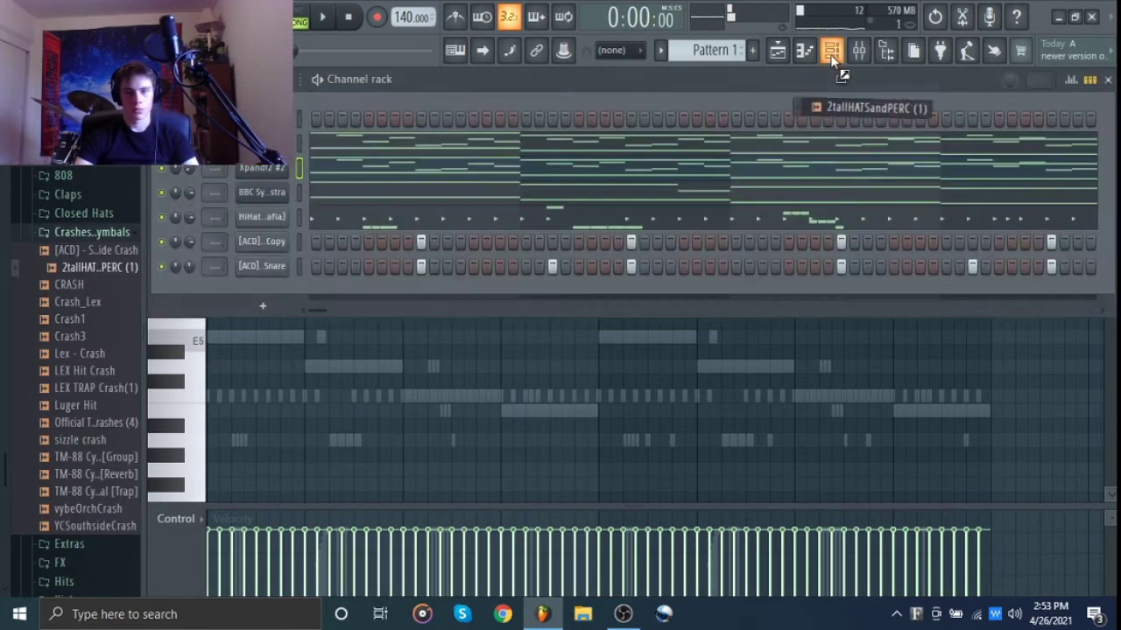
drag(259, 296, 308, 282)
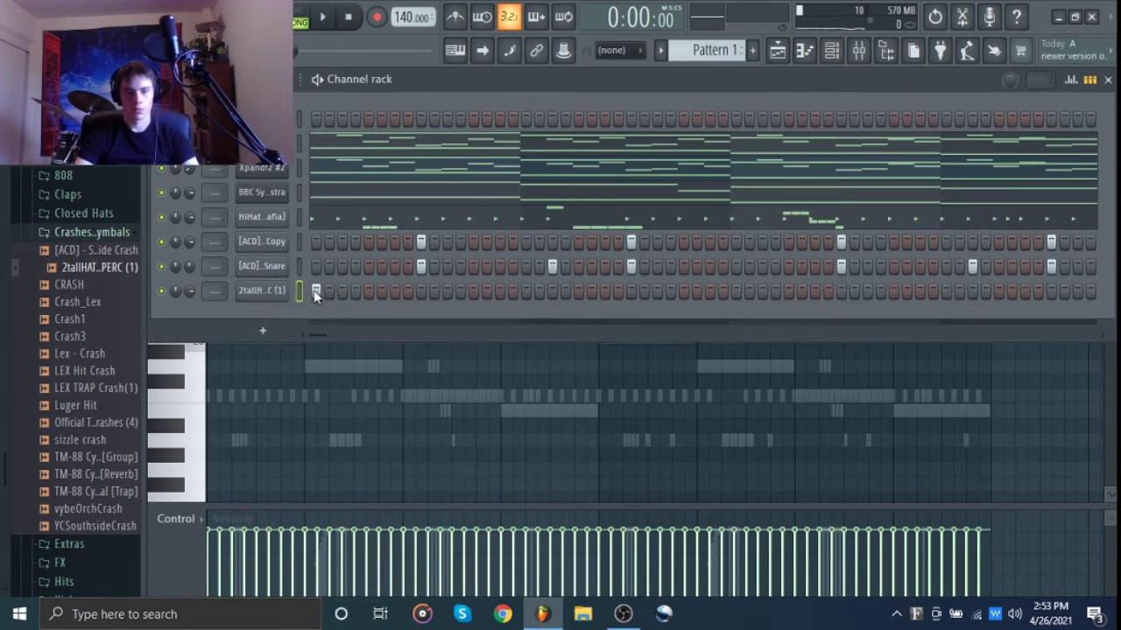
click(87, 233)
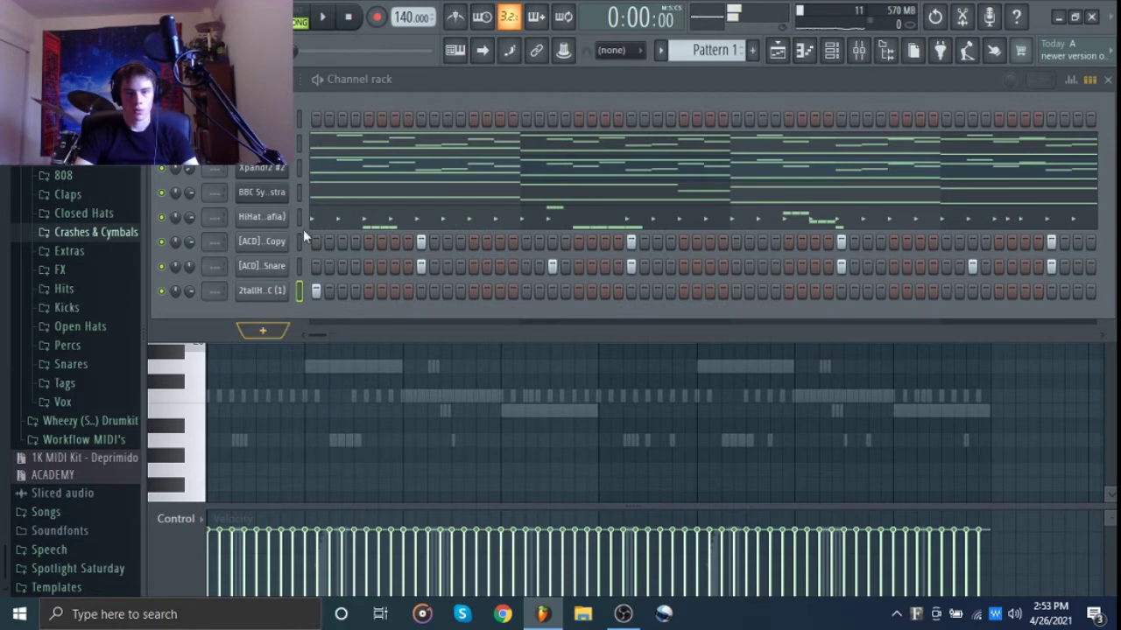
Copy the lowest long notes of the original Xpand!2 melody, E5, D5, C5 and B4, across all eight bars
click(335, 145)
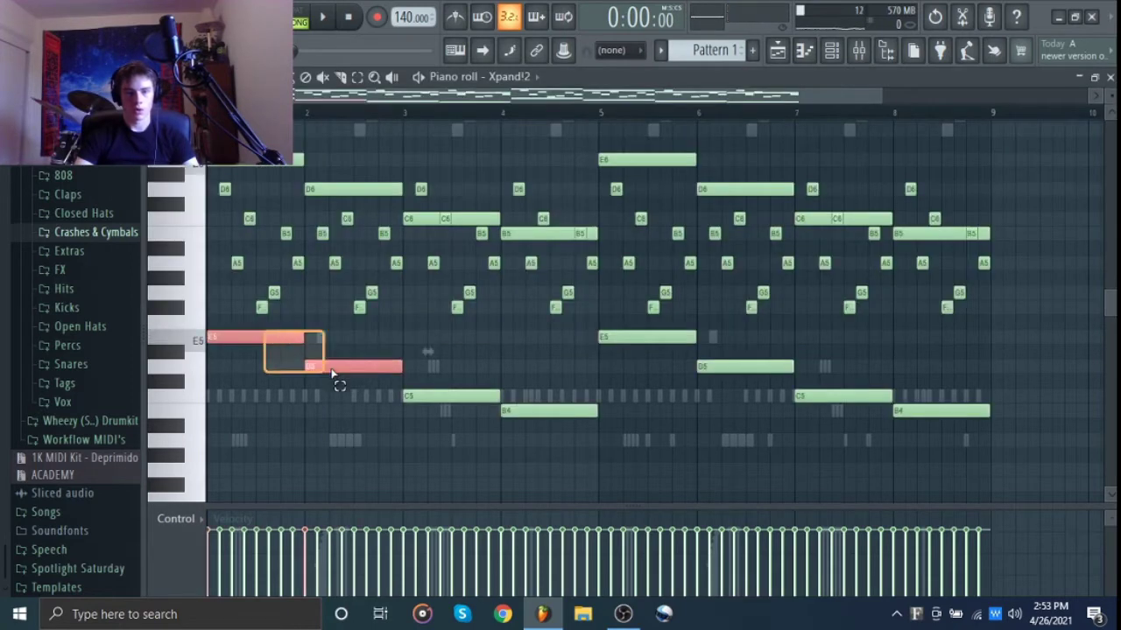
drag(332, 374, 960, 468)
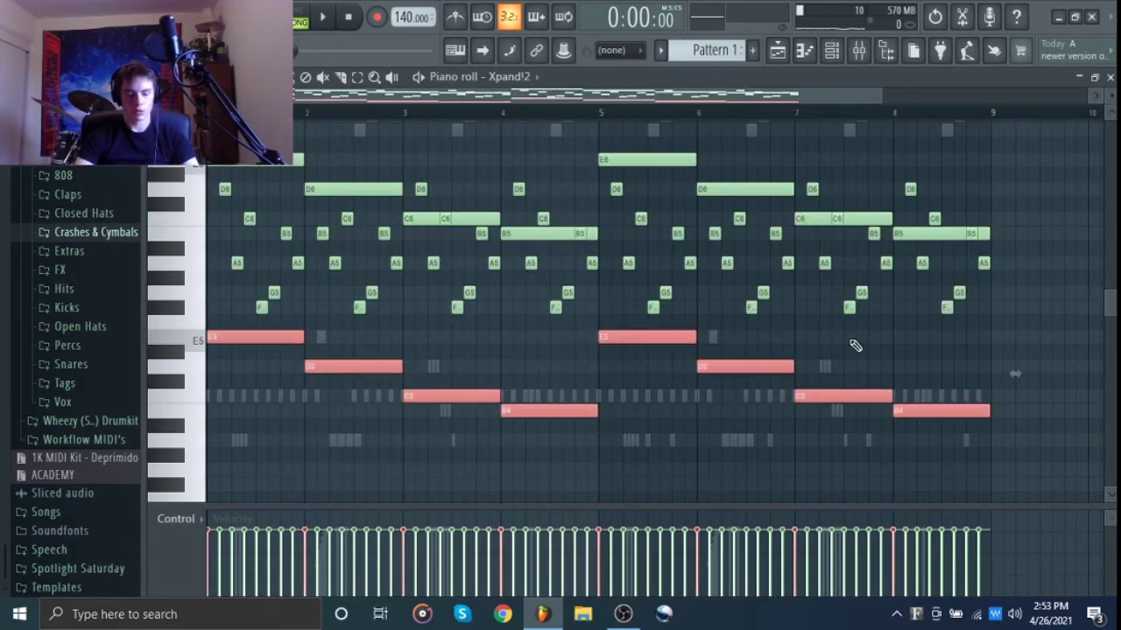
click(828, 50)
Add a 3x Osc channel and load the Deprimido - Sub-Bass (Third Octave) preset
click(252, 328)
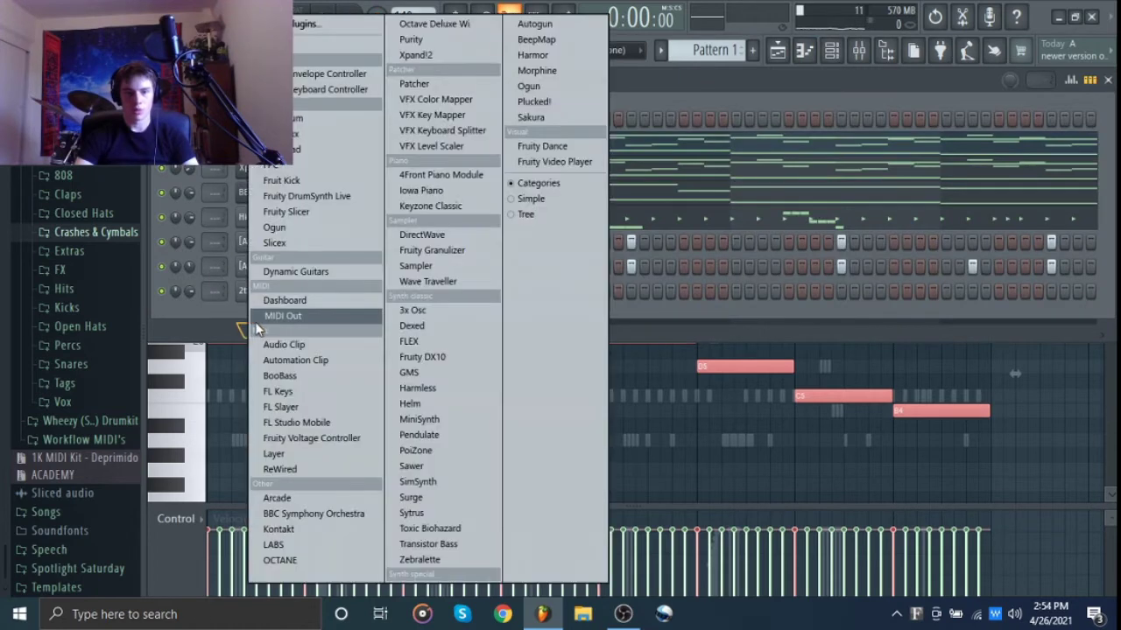
click(436, 312)
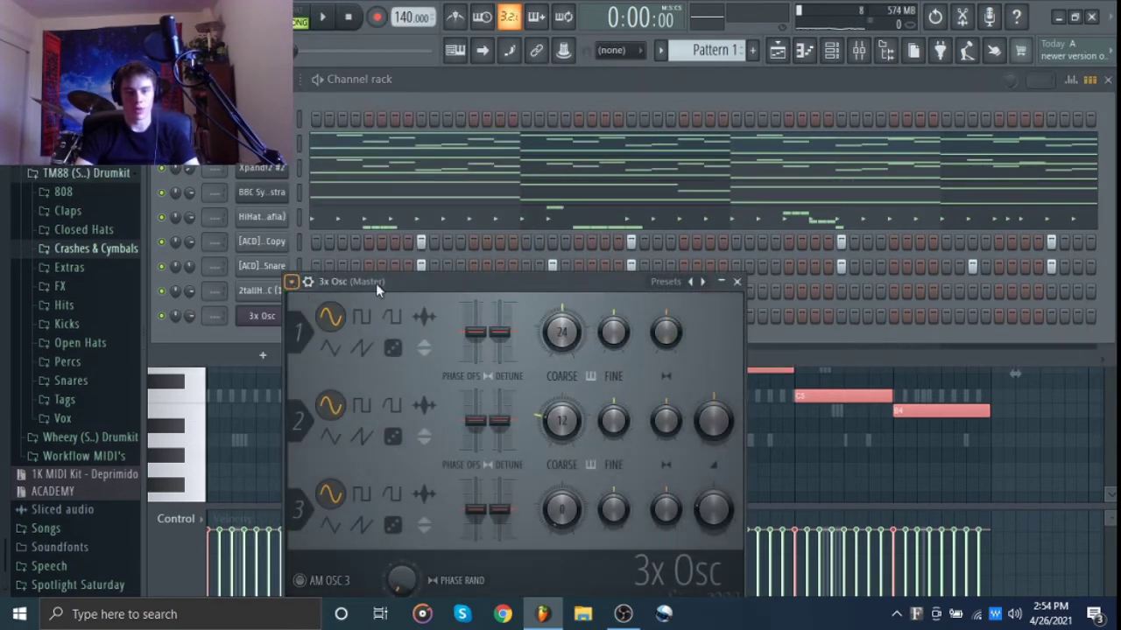
click(667, 283)
click(691, 306)
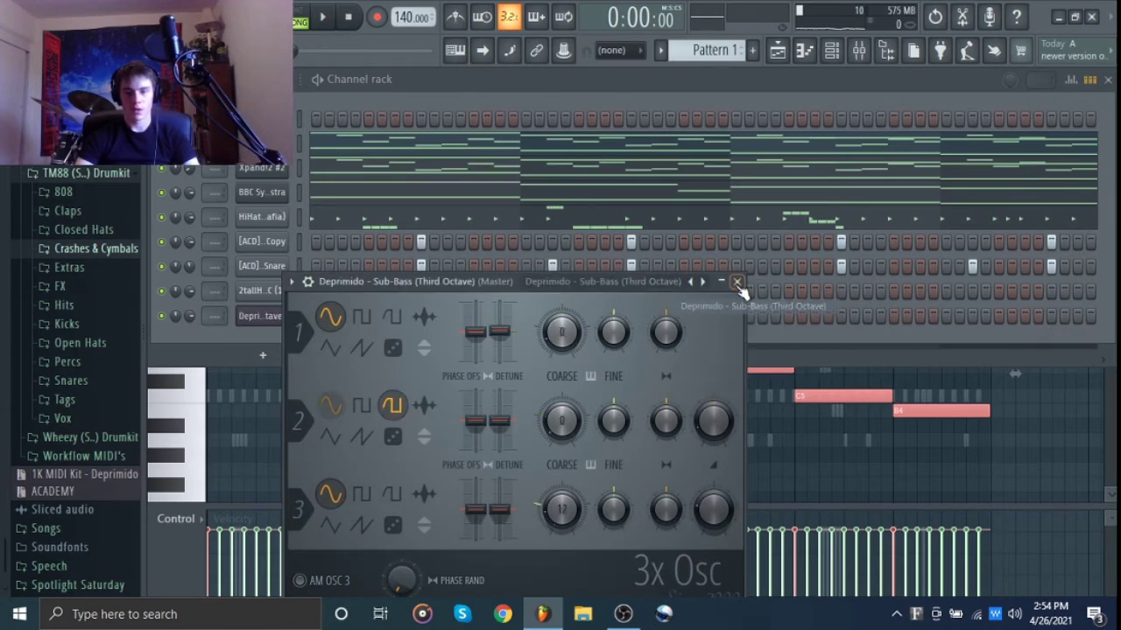
click(545, 326)
Paste the copied long notes onto the sub-bass channel and lower them two octaves to E3, D3, C3 and B2 during playback
right_click(274, 326)
click(342, 316)
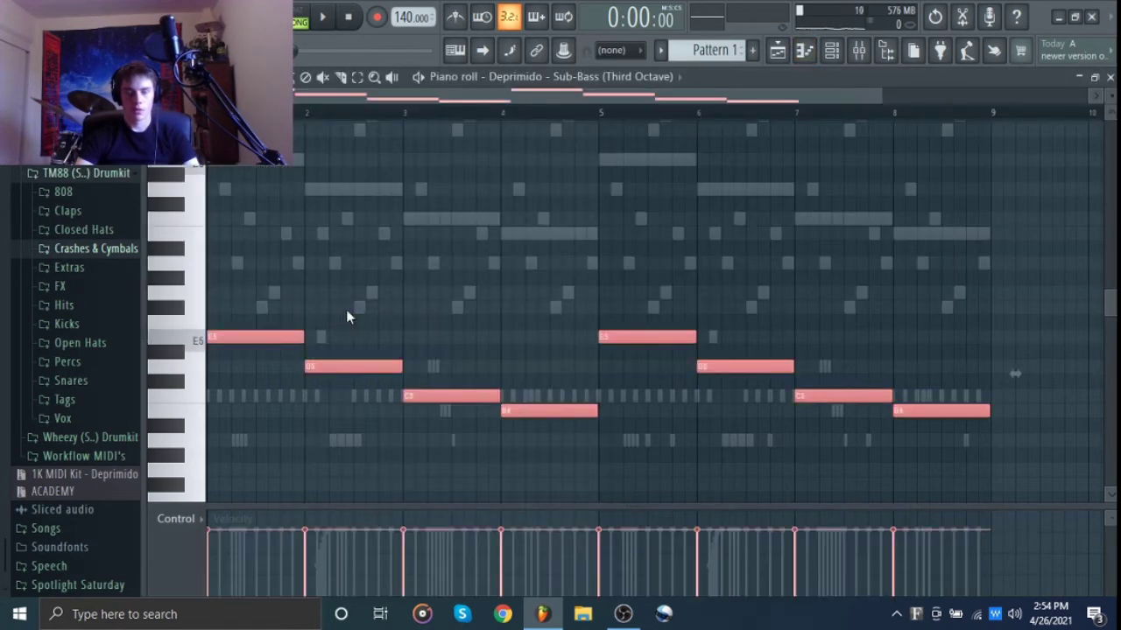
key(space)
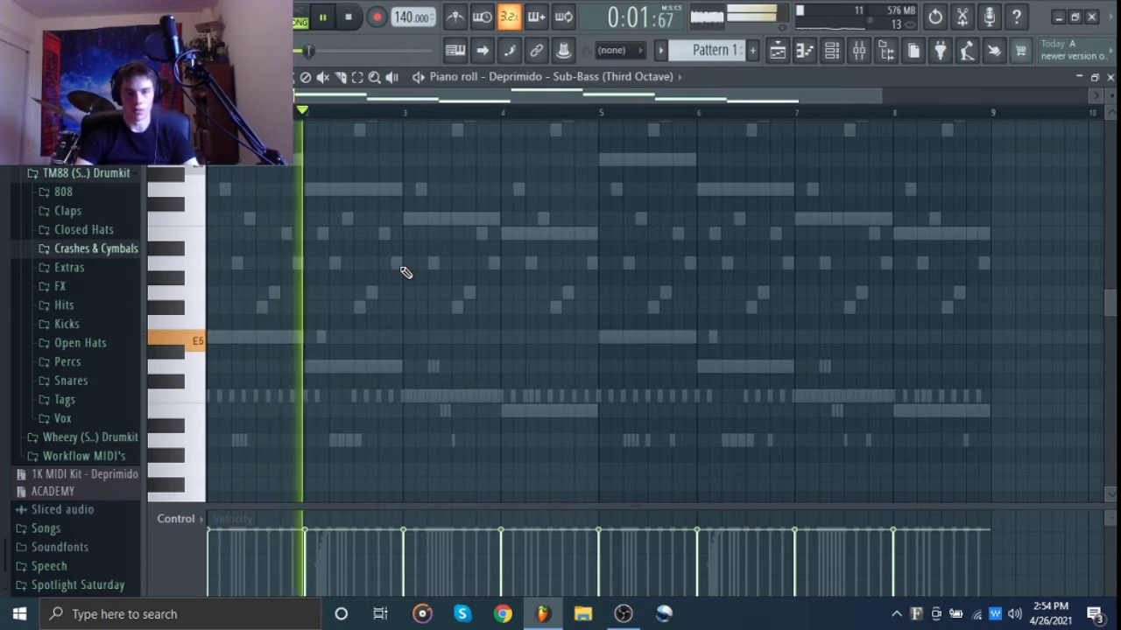
scroll(402, 271, down, 6)
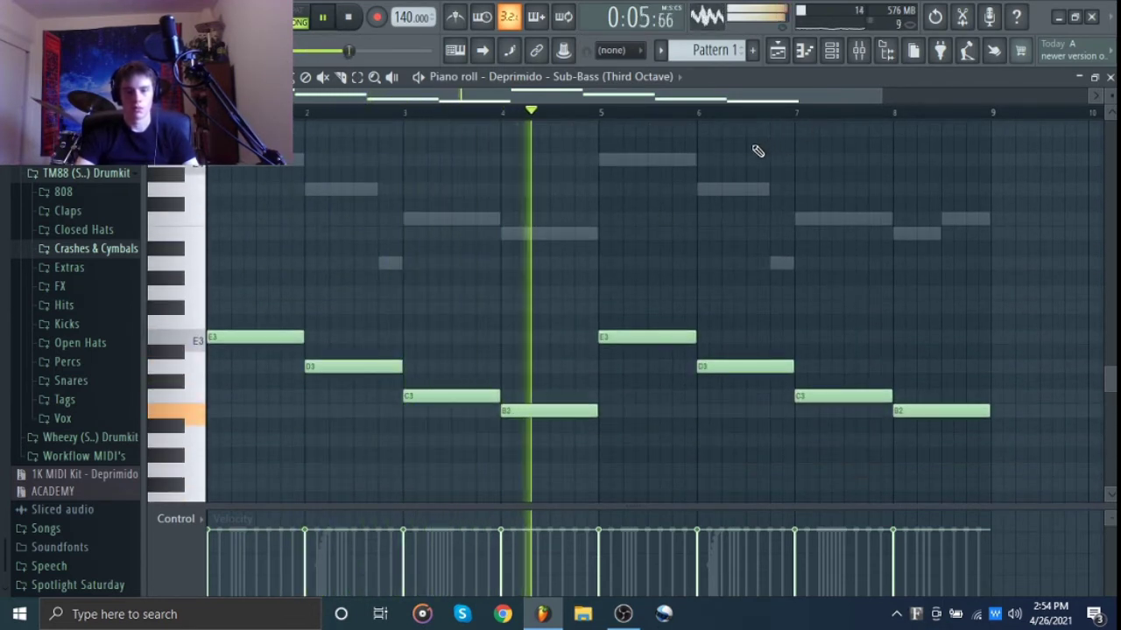
key(space)
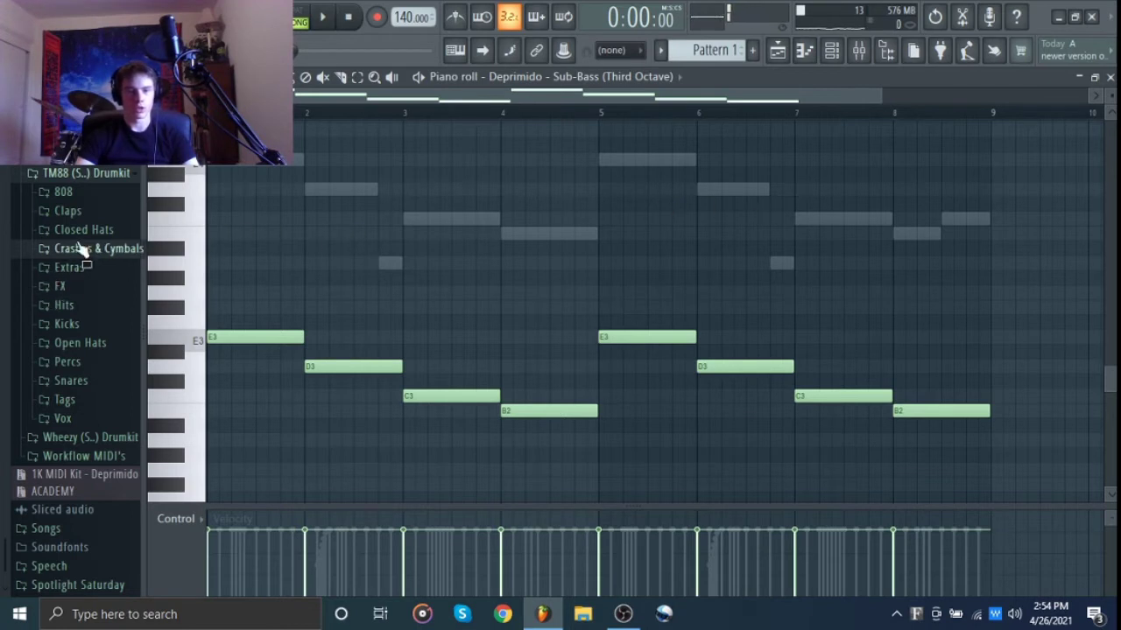
Add the Dreasbeats_PunchKick_2 sample from the TM88 drumkit's Kicks folder as a new channel below the sub-bass
click(81, 324)
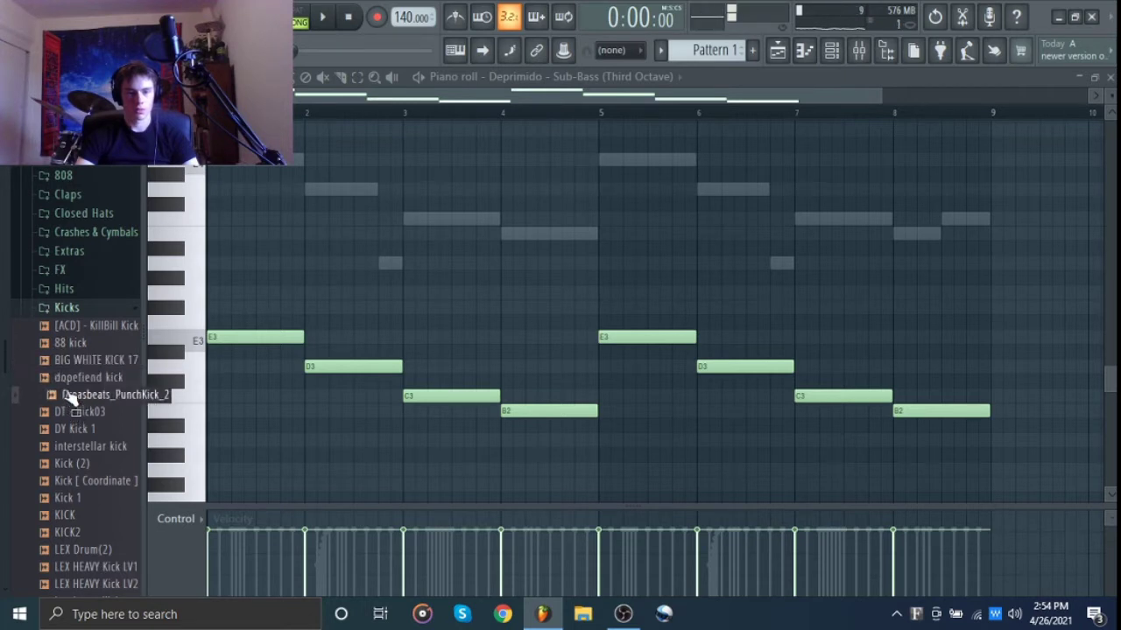
drag(910, 171, 833, 54)
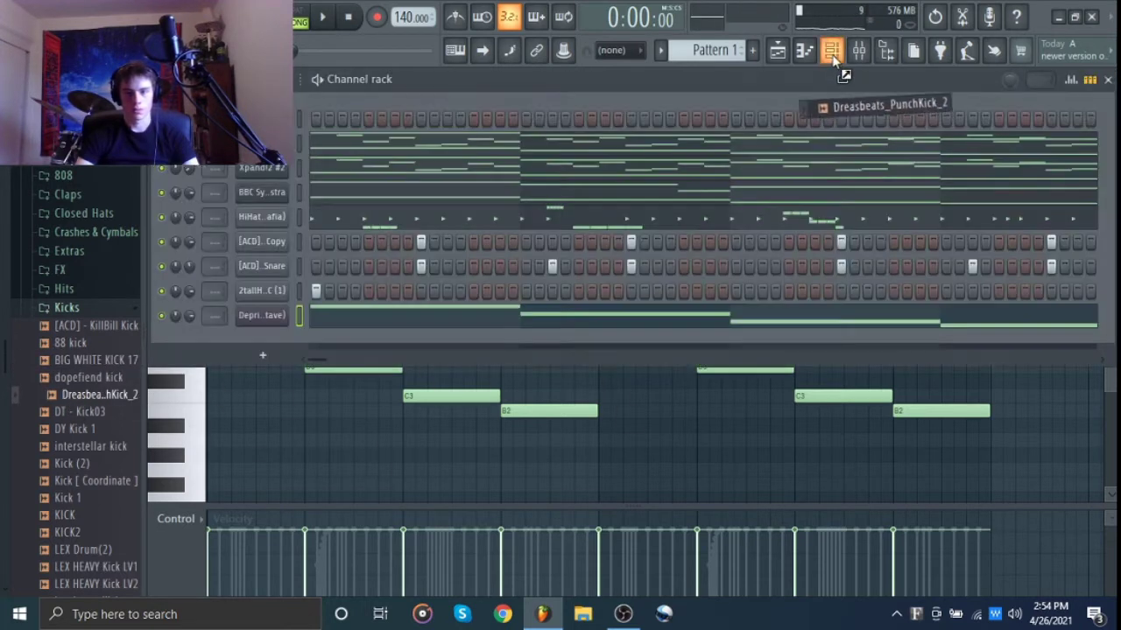
drag(256, 319, 260, 340)
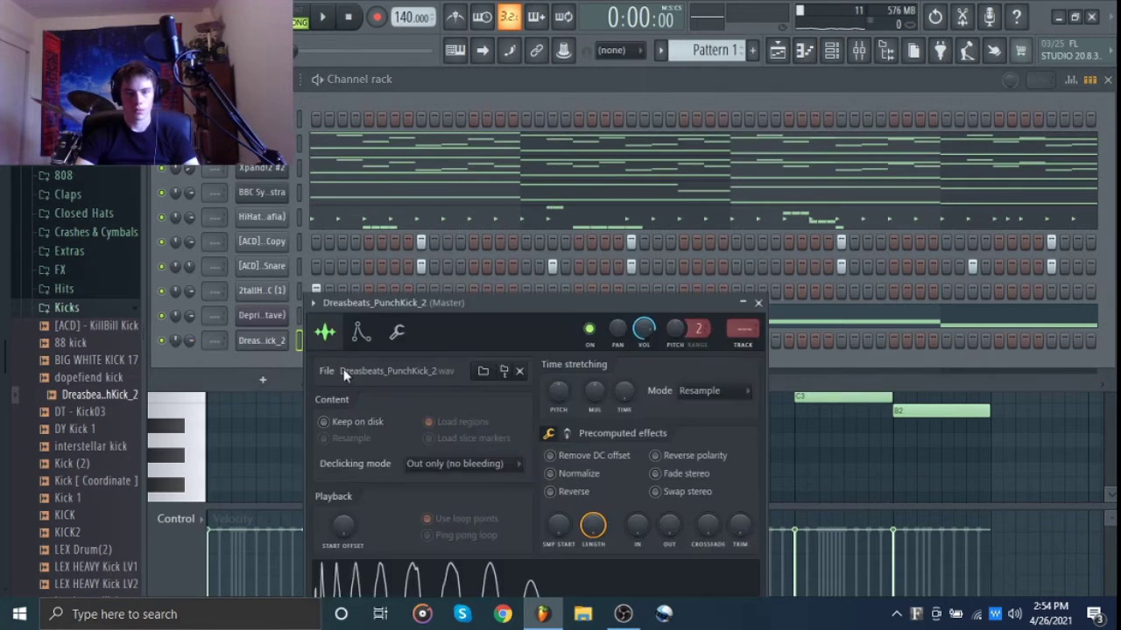
click(568, 435)
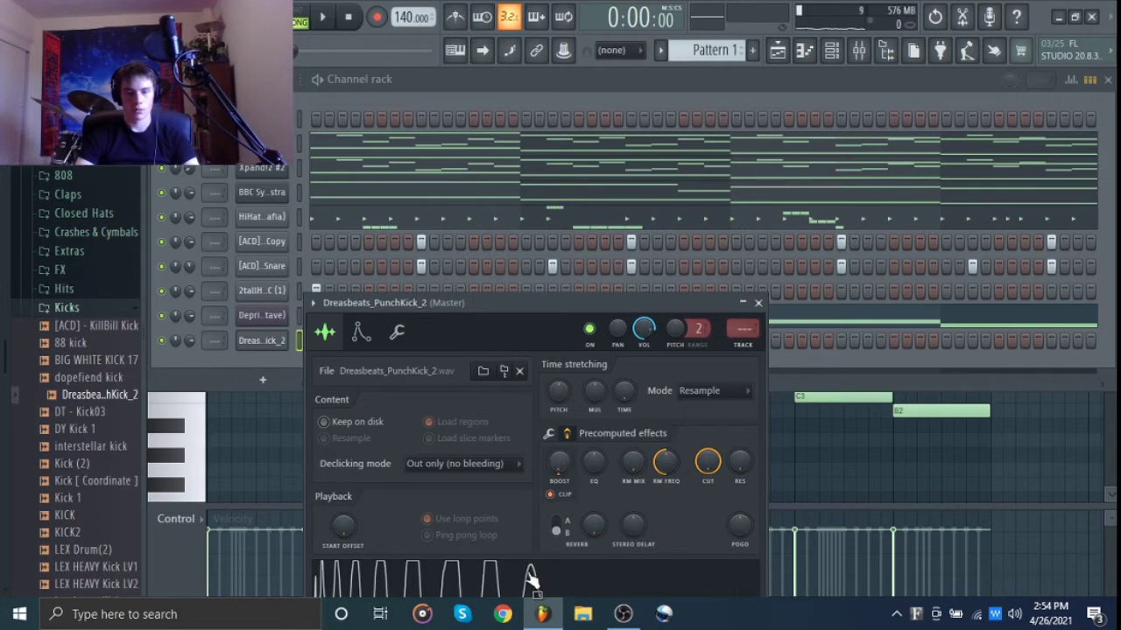
click(757, 305)
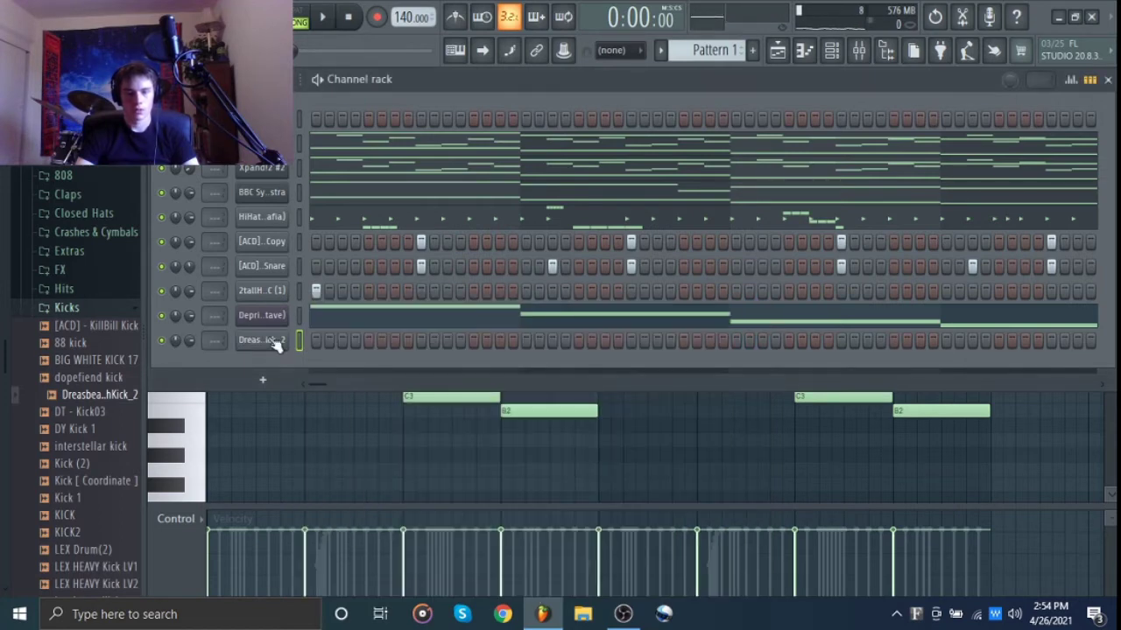
Place punch kick hits on A4 in the piano roll across bars 1 to 4 and at the start of bar 5
right_click(267, 341)
click(263, 343)
scroll(237, 228, up, 5)
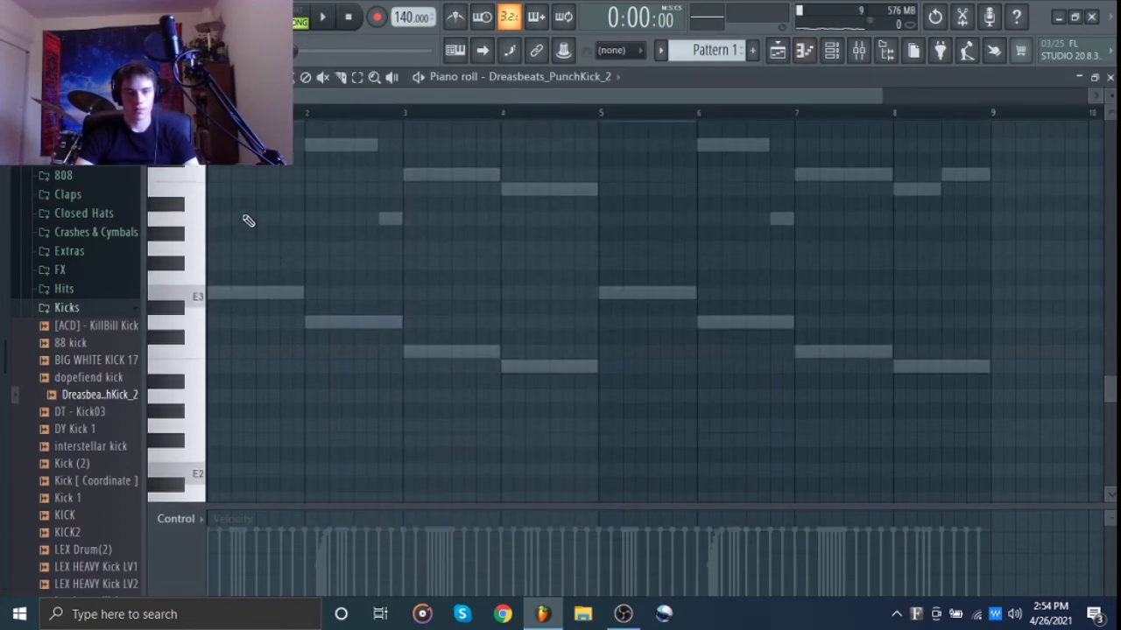
scroll(251, 227, down, 2)
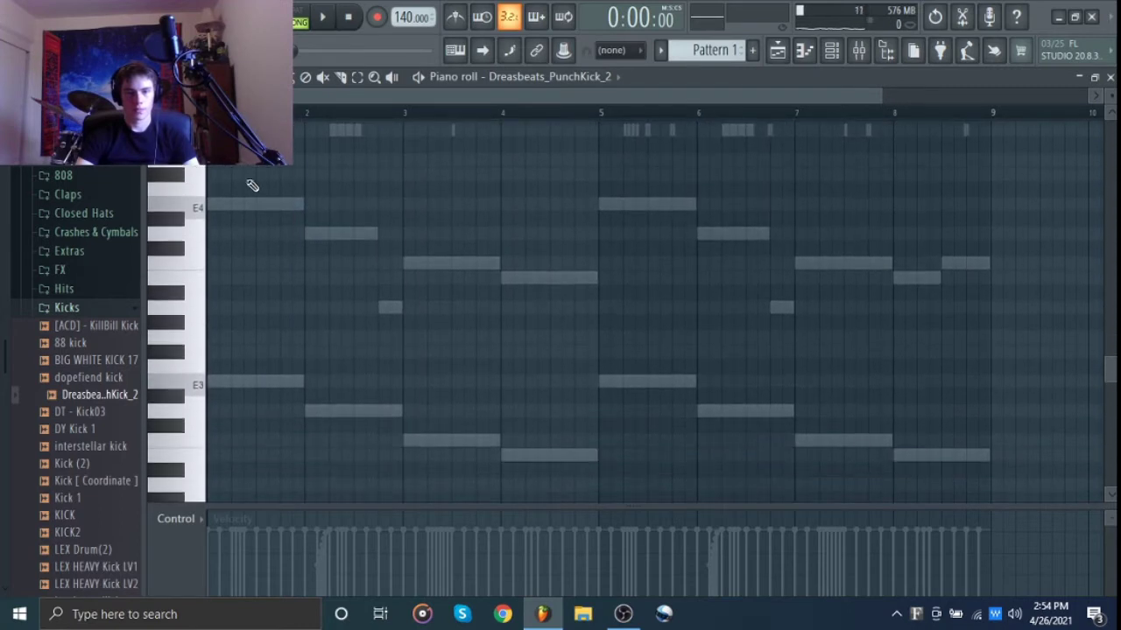
scroll(260, 244, up, 8)
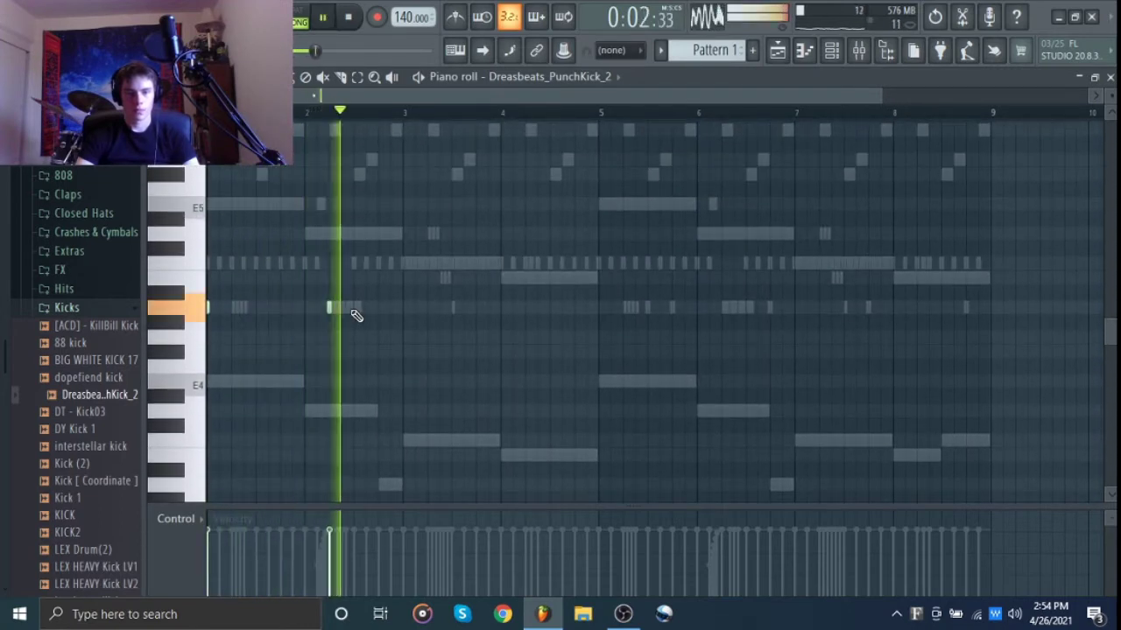
click(408, 307)
click(439, 309)
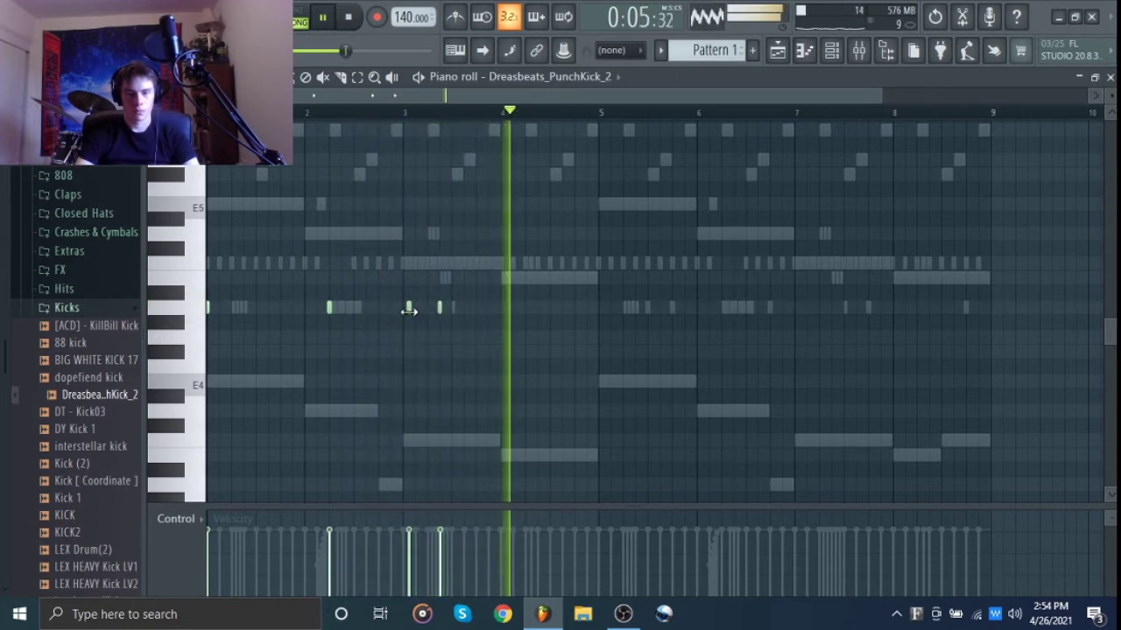
drag(409, 308, 403, 310)
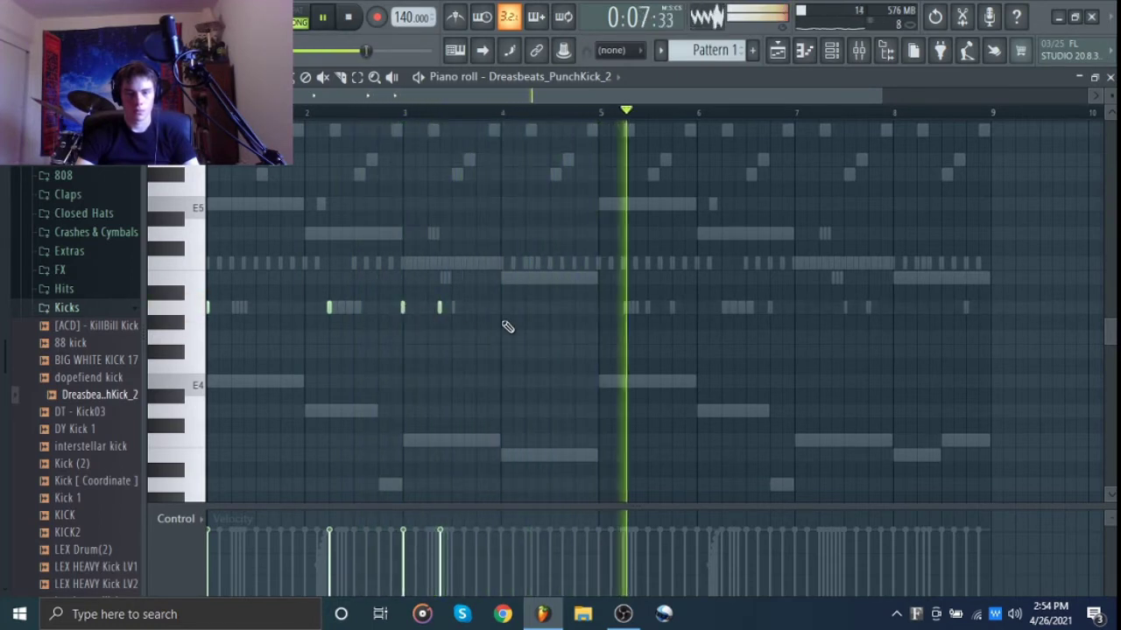
click(598, 305)
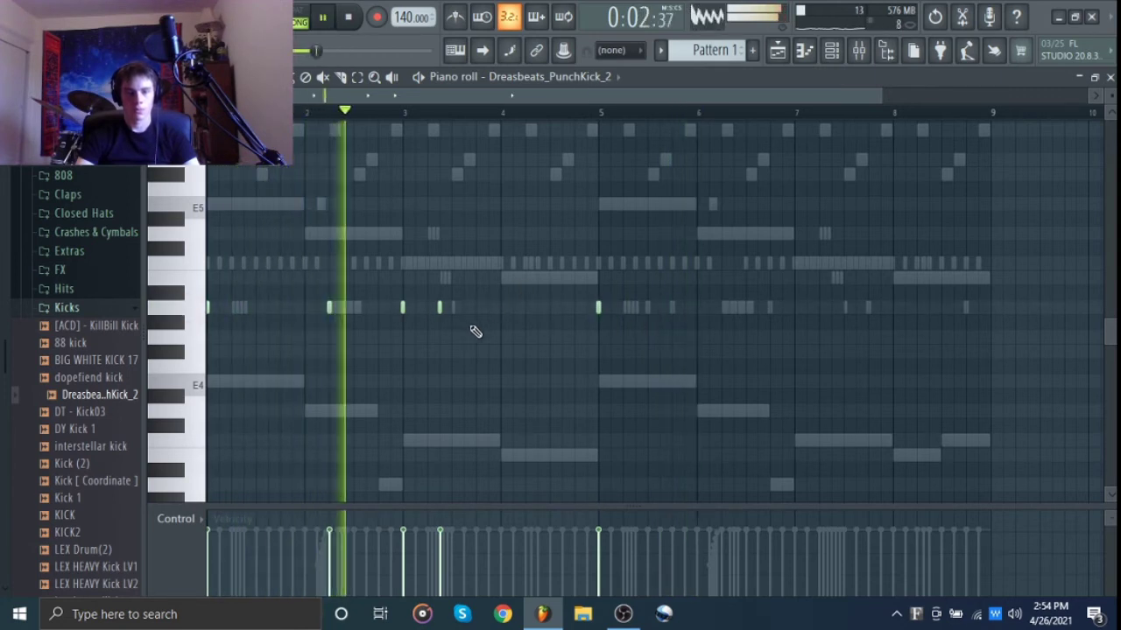
click(526, 307)
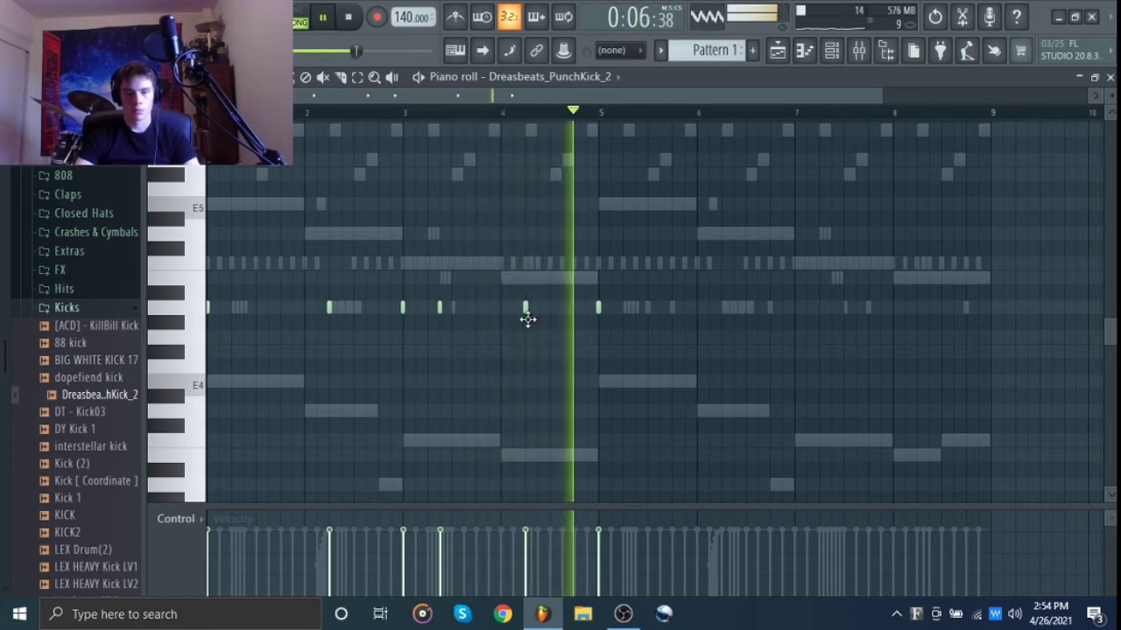
Continue the A4 kick pattern with one hit in bar 6 and three each in bars 7 and 8
click(722, 307)
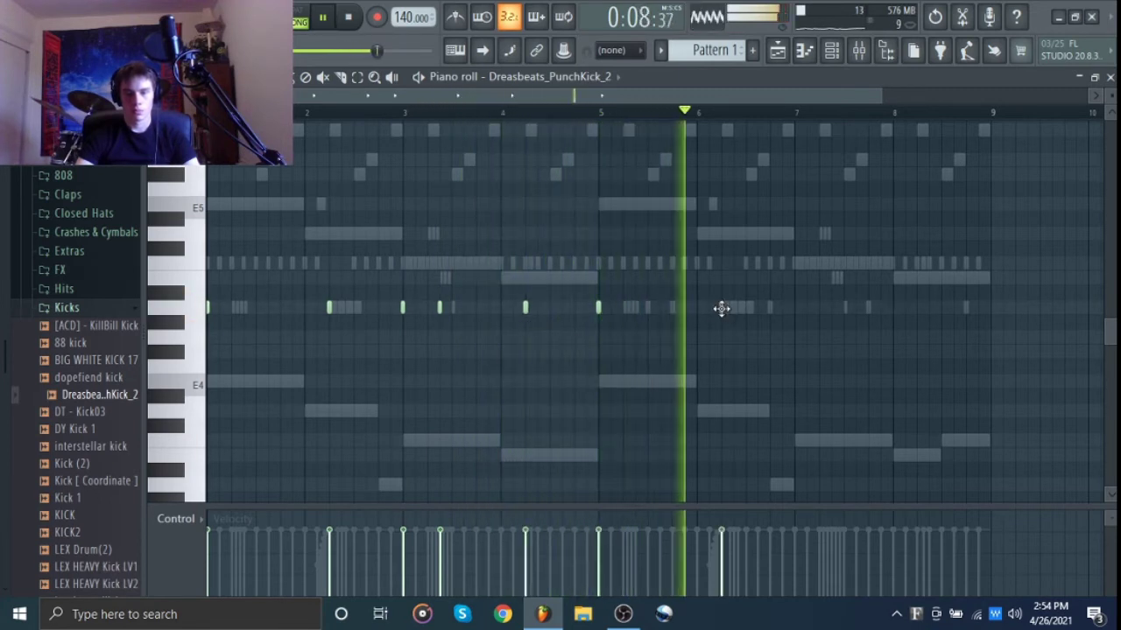
click(805, 309)
click(831, 309)
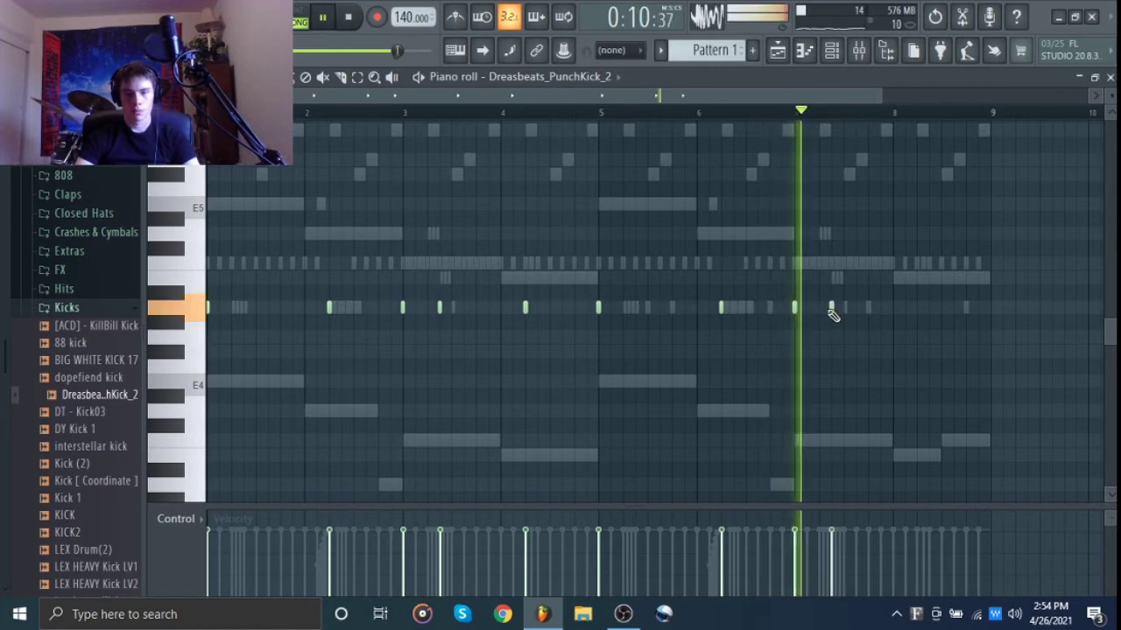
click(866, 309)
click(918, 310)
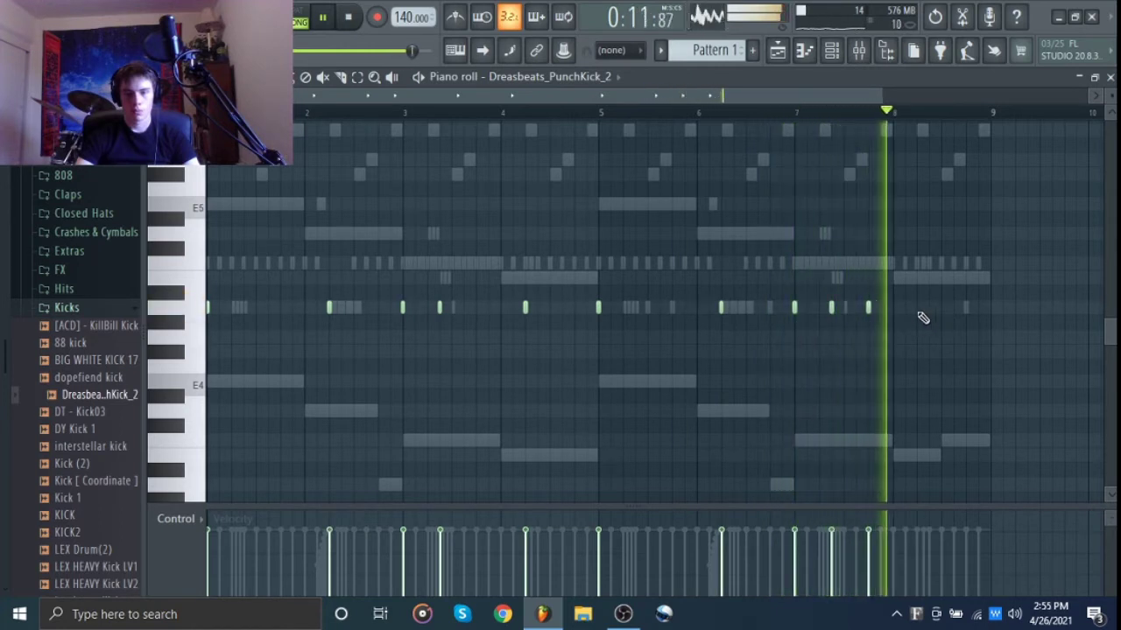
click(968, 308)
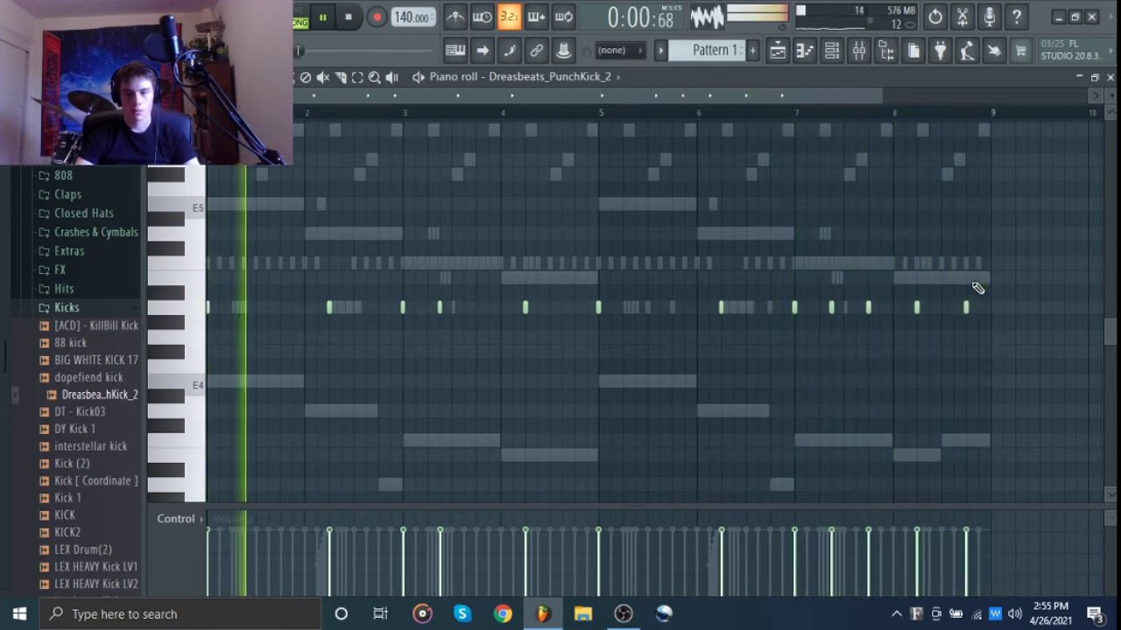
drag(965, 309, 955, 312)
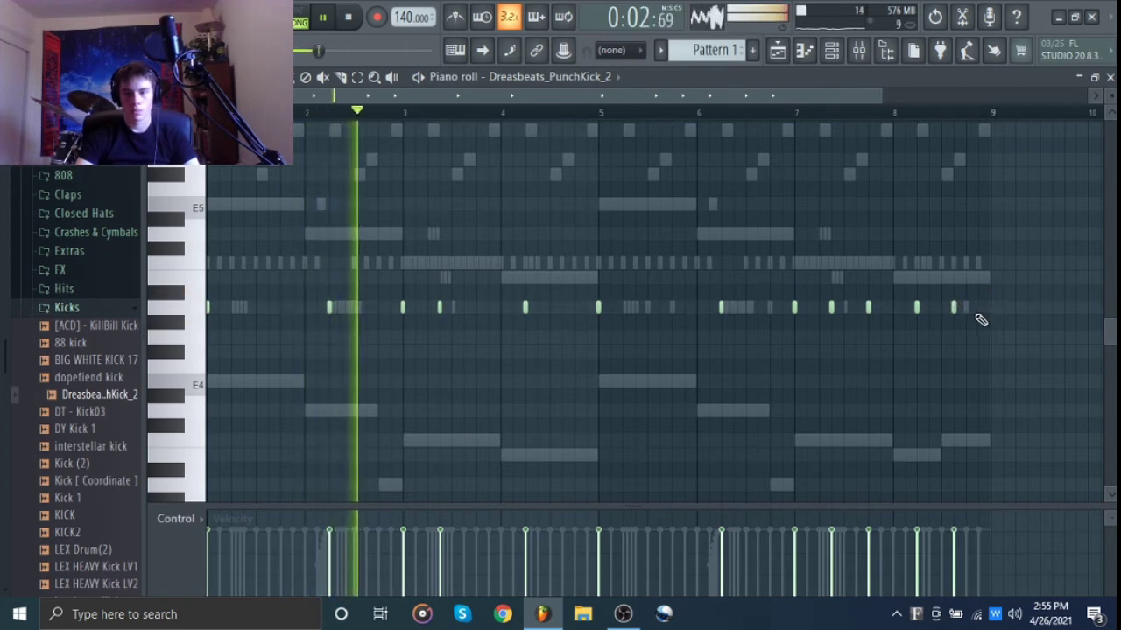
click(977, 309)
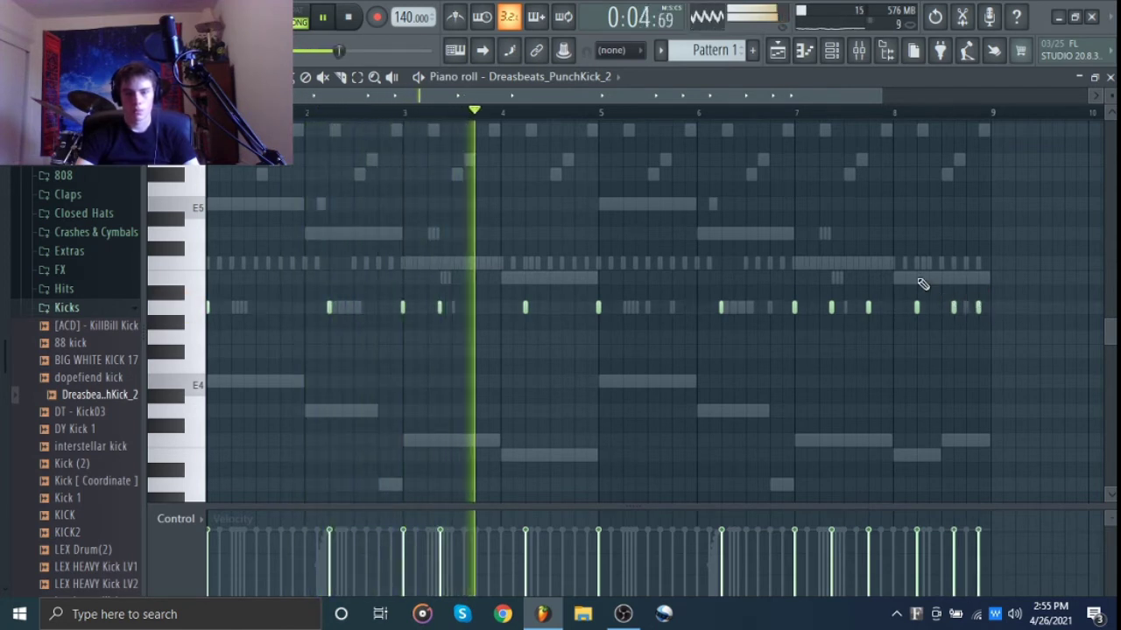
Audition other kick samples and replace the punch kick channel's sound with DY Kick 1, then stop playback
click(67, 413)
click(73, 429)
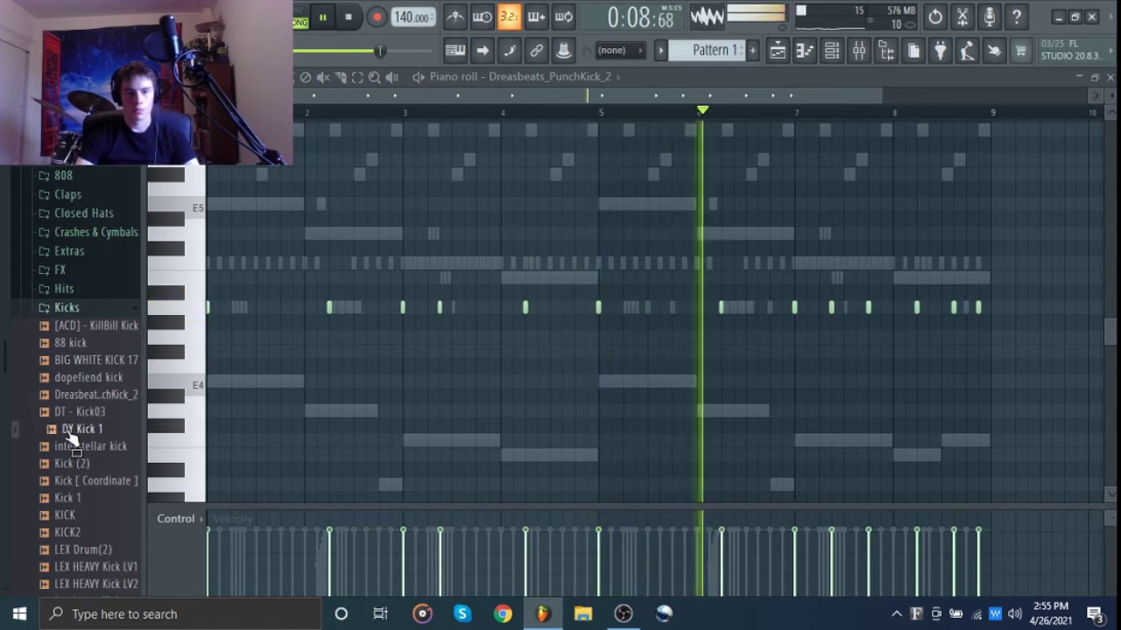
drag(74, 429, 258, 343)
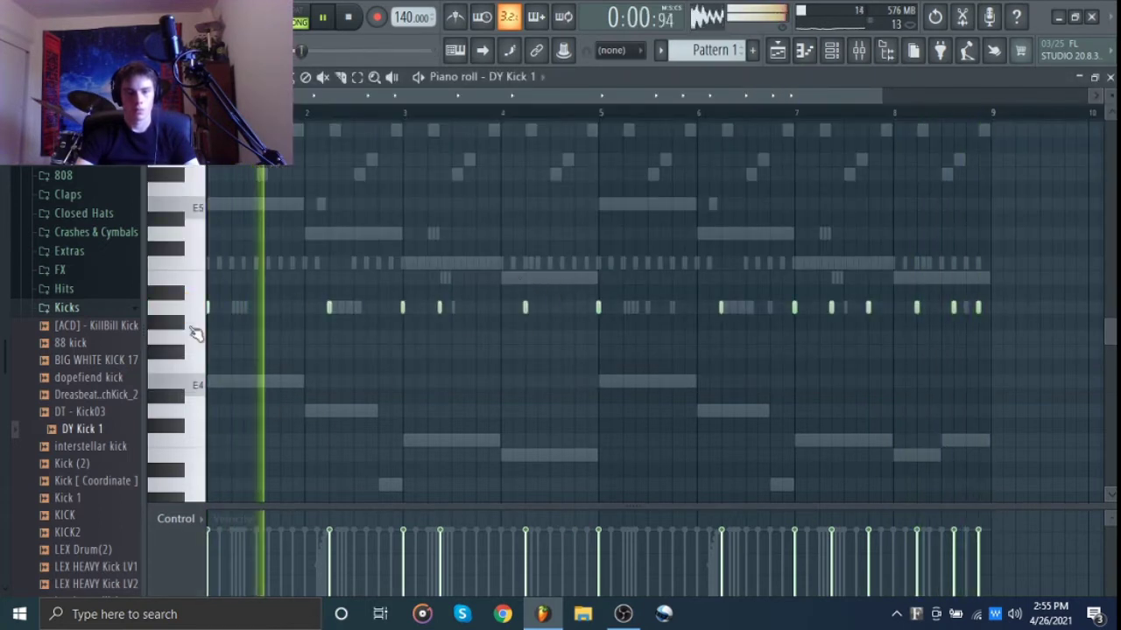
scroll(73, 403, down, 2)
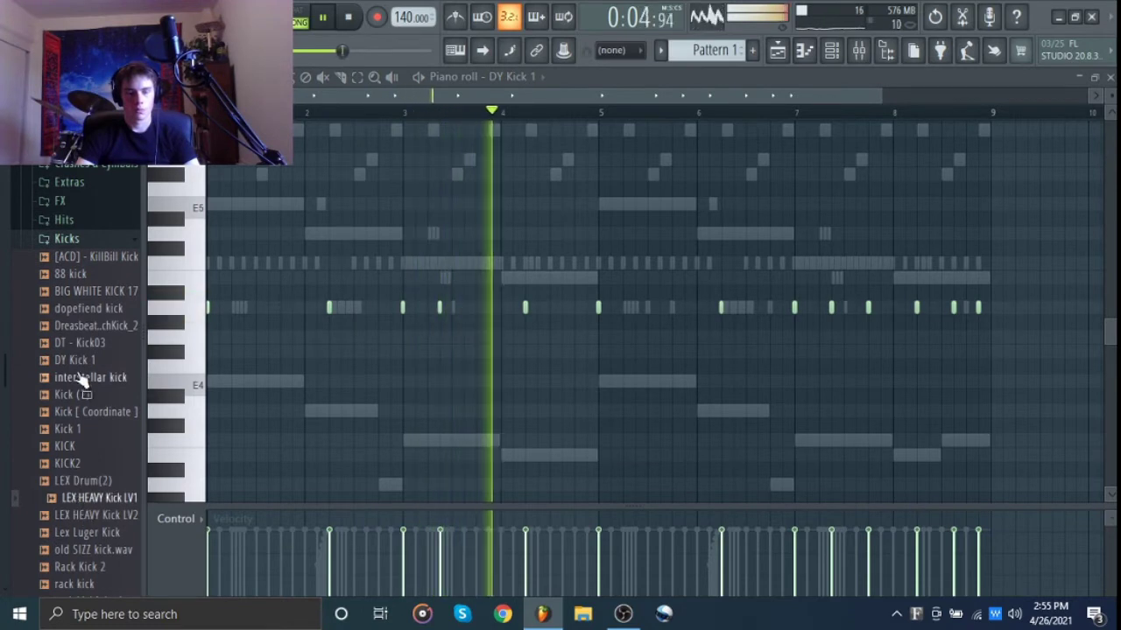
scroll(81, 252, up, 2)
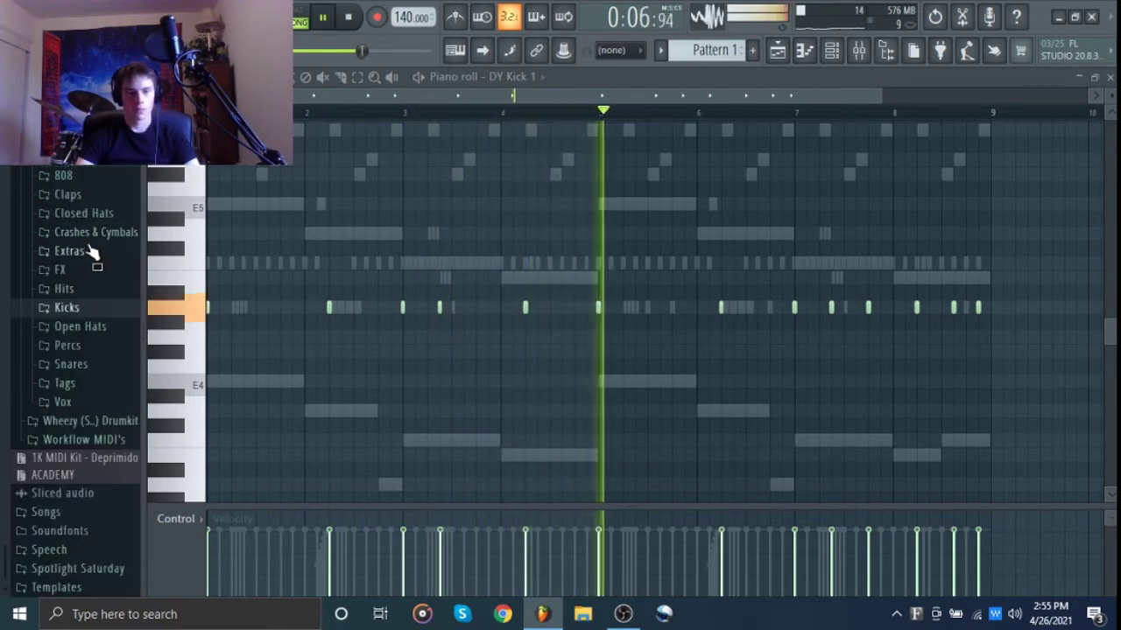
key(space)
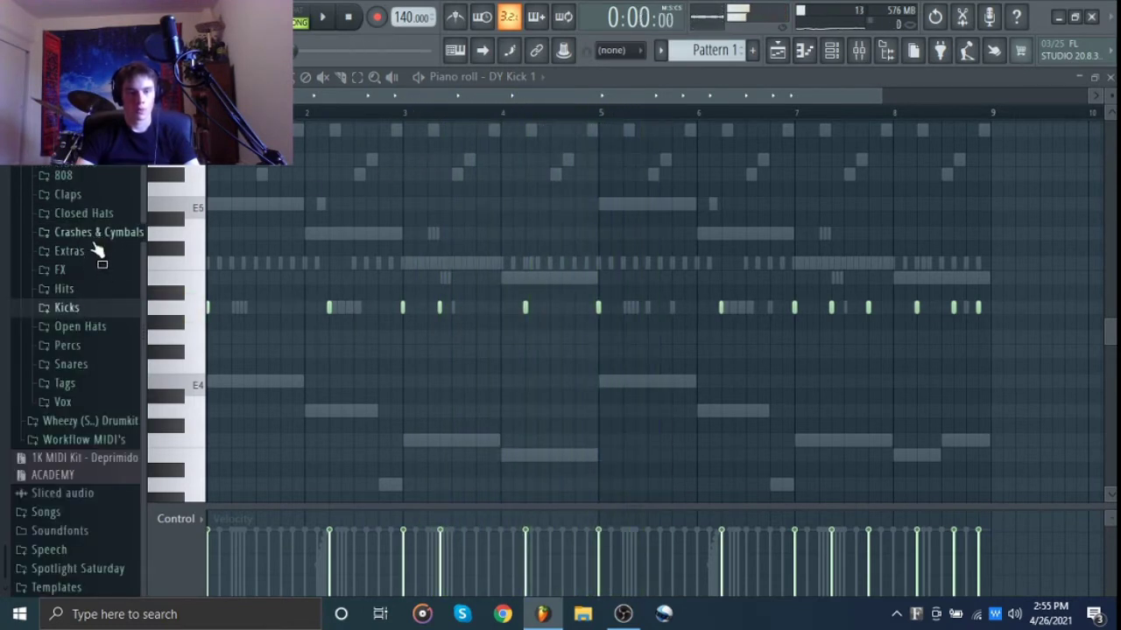
Add the [ACD] - Flang Hat sample from Open Hats as a new channel below the kick
click(100, 331)
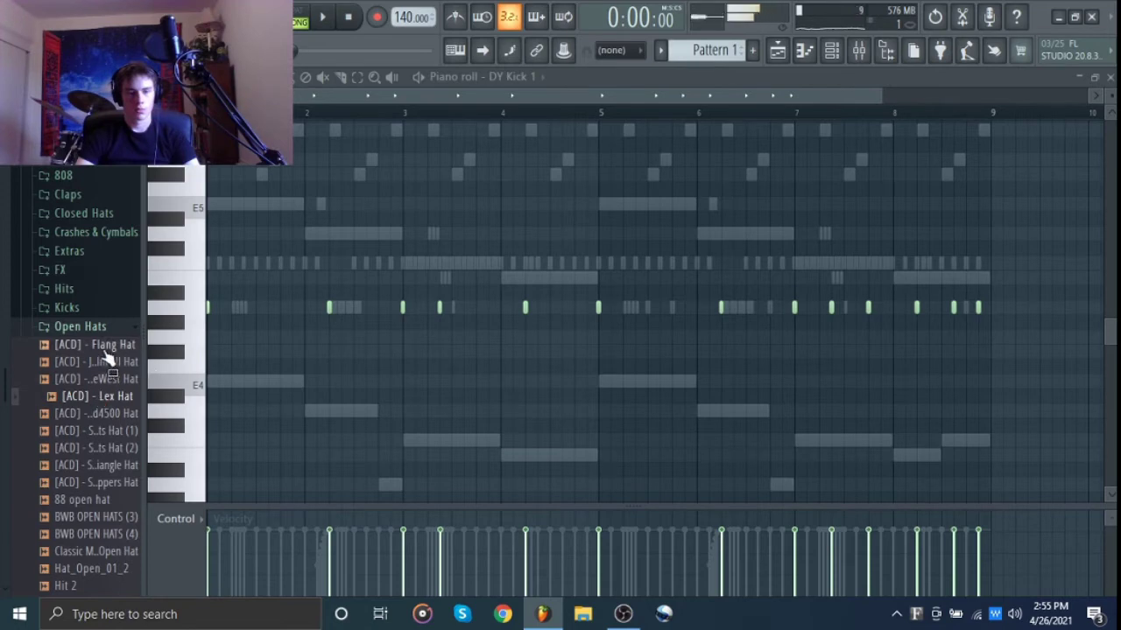
drag(874, 107, 275, 373)
click(262, 364)
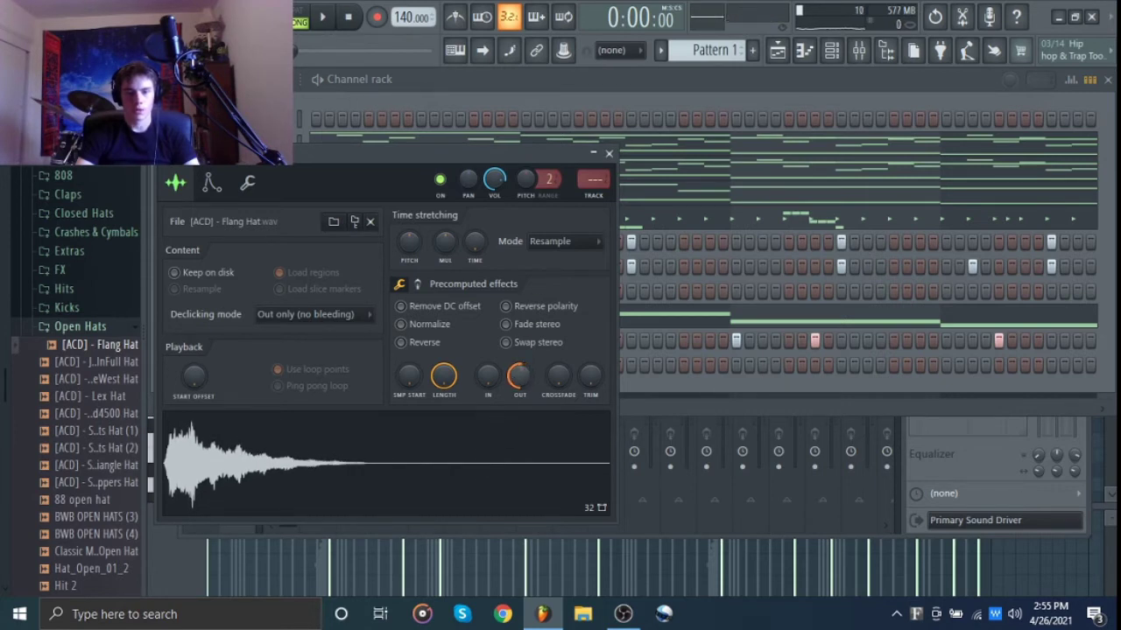
click(608, 155)
Place an open hat hit on C5 in bar 2 and repeat the two-bar phrase through bar 8
key(space)
right_click(262, 364)
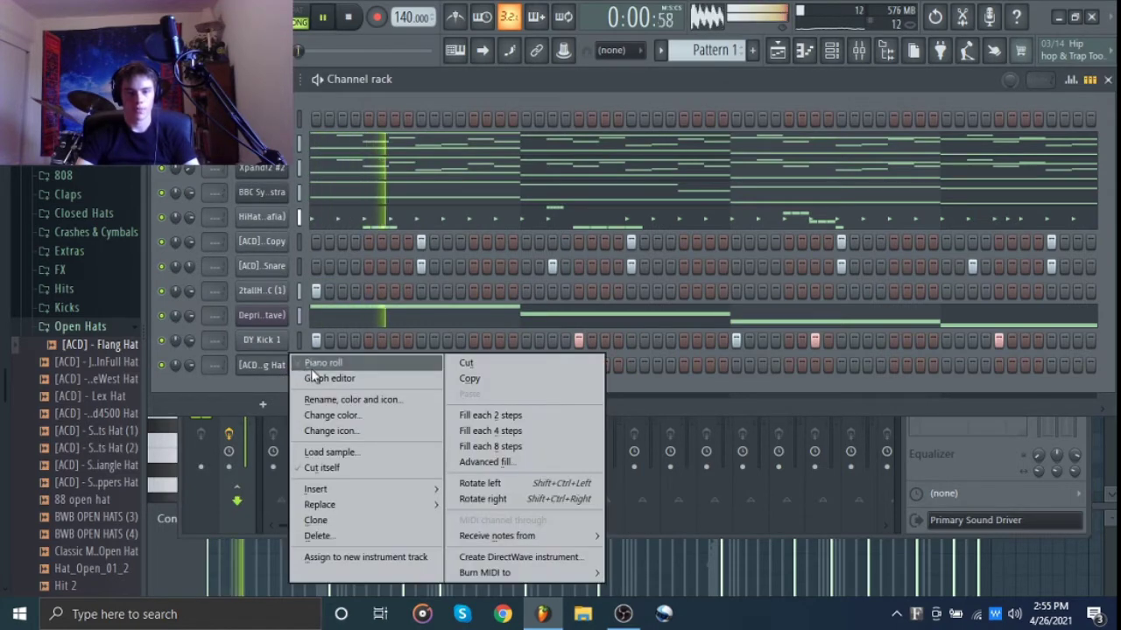
click(322, 366)
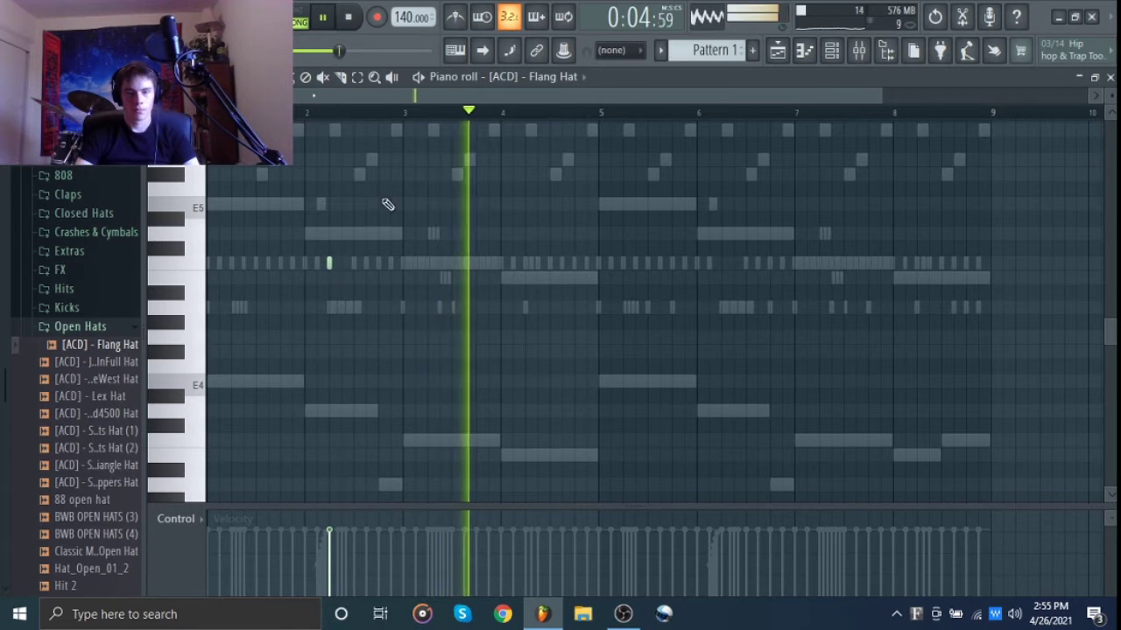
drag(406, 112, 306, 112)
key(ctrl+b)
key(ctrl+b)
key(ctrl+b)
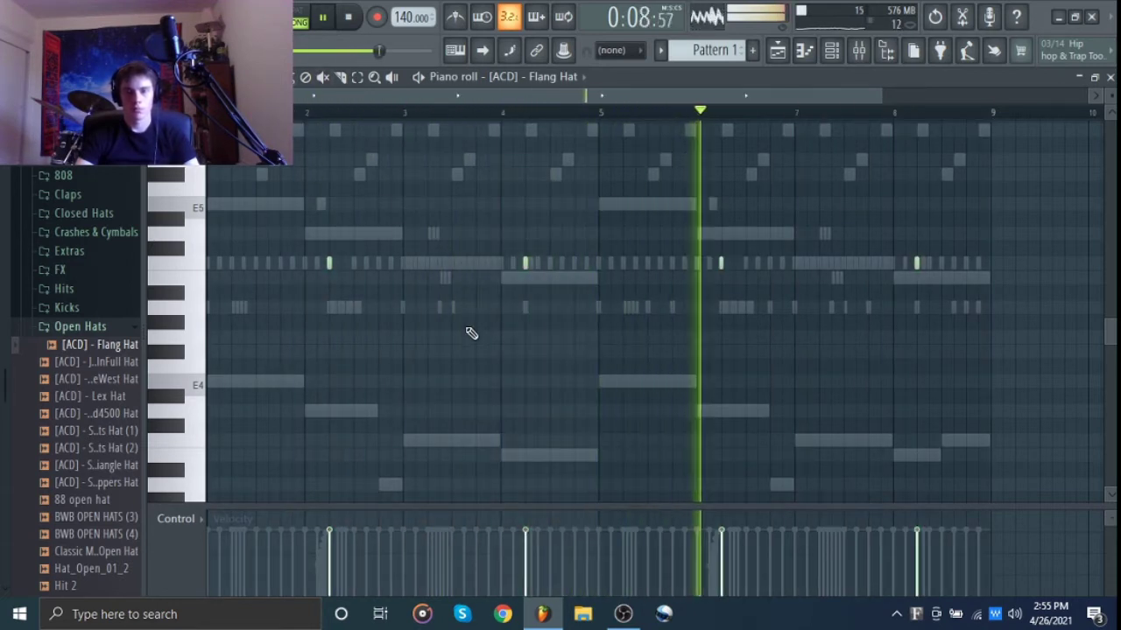
Collapse the TM88 drumkit folder and route all channels to their own mixer tracks, starting at track 1
click(104, 325)
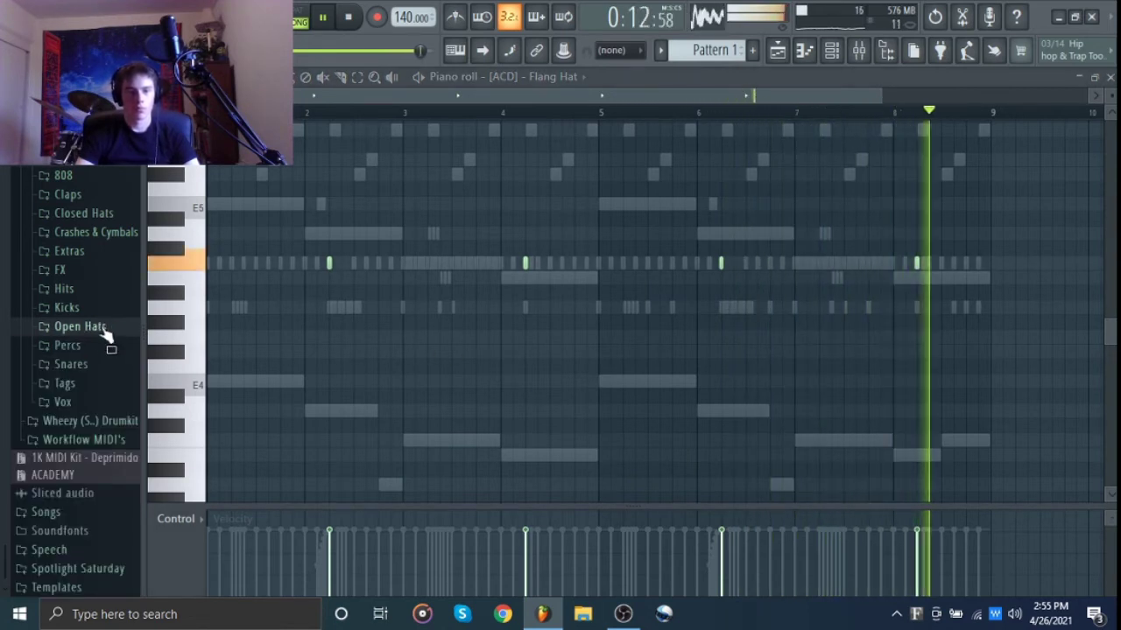
click(100, 166)
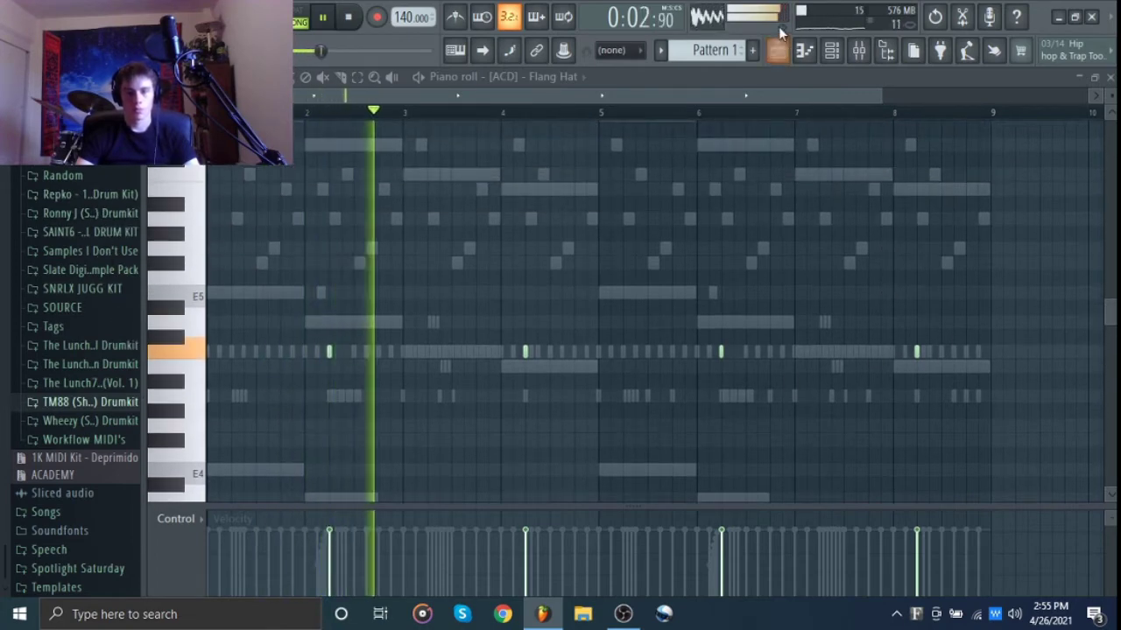
key(space)
click(830, 50)
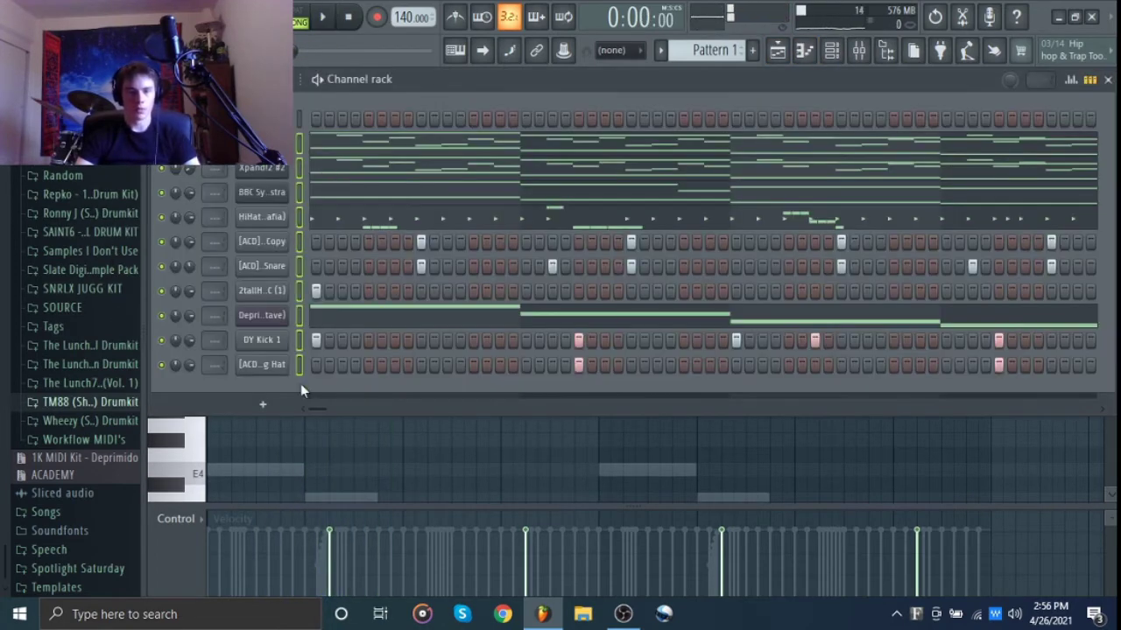
key(F9)
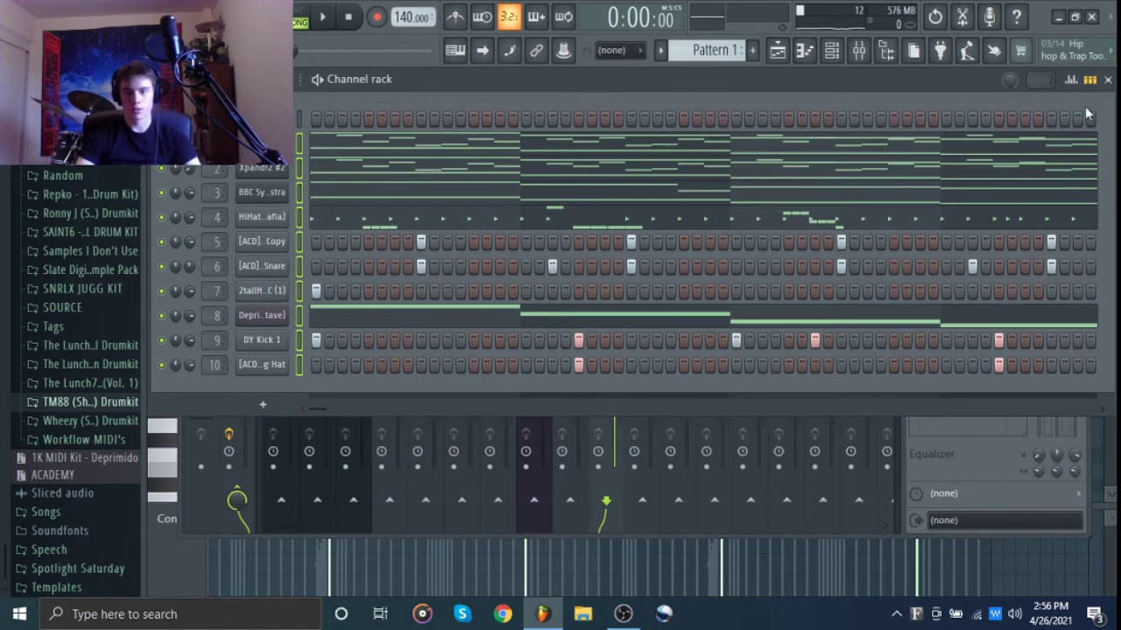
Load Fruity Parametric EQ 2 in the first effect slot of the Xpand!2 mixer track
click(1107, 79)
key(space)
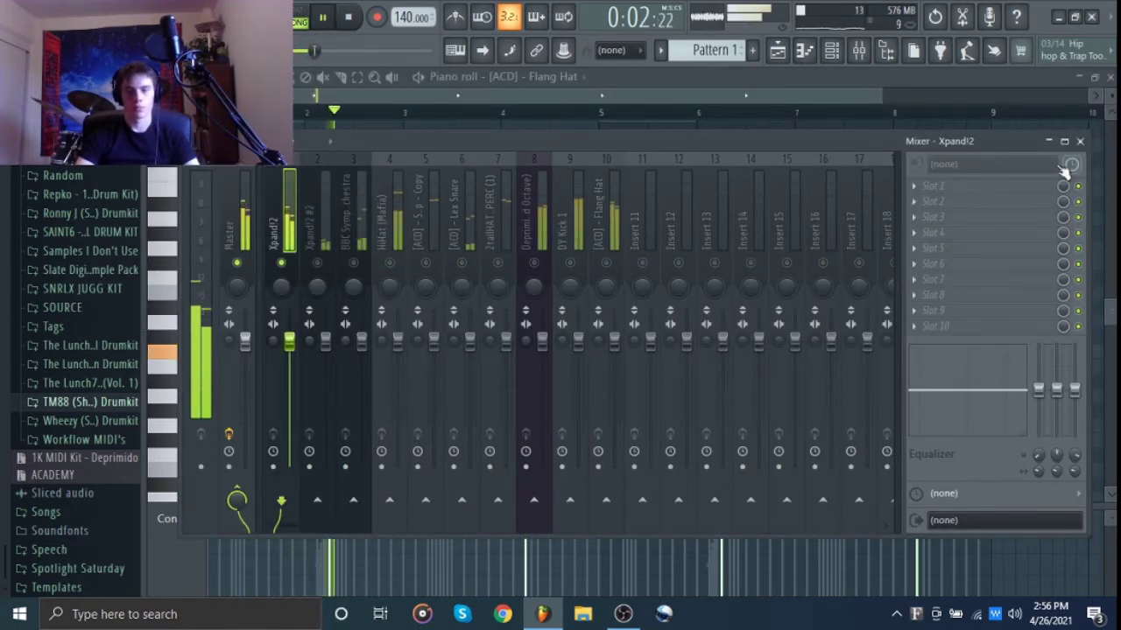
click(967, 190)
click(751, 119)
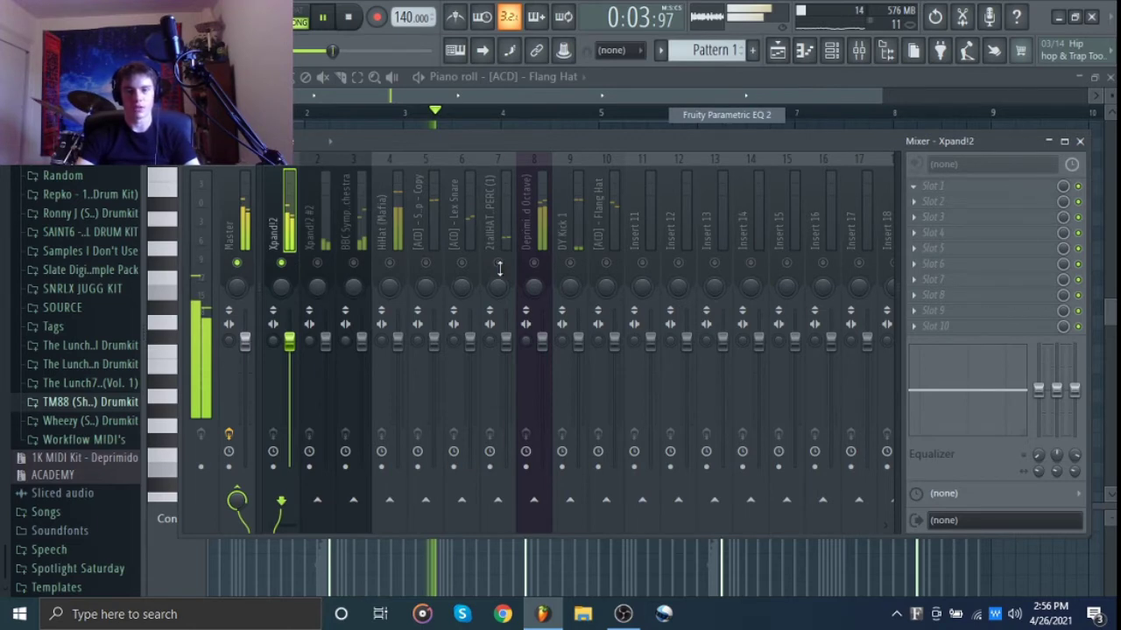
key(space)
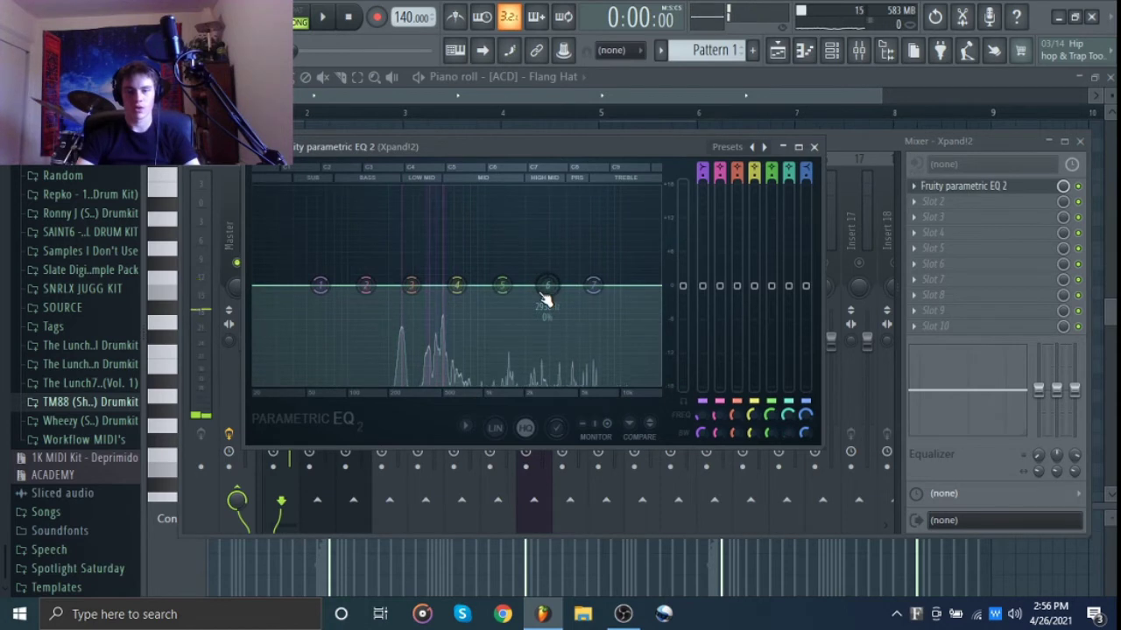
Sweep narrow EQ bands across the Xpand!2 spectrum during playback and cut the resonances in the low mids with bands 2, 3, 5 and 6
key(space)
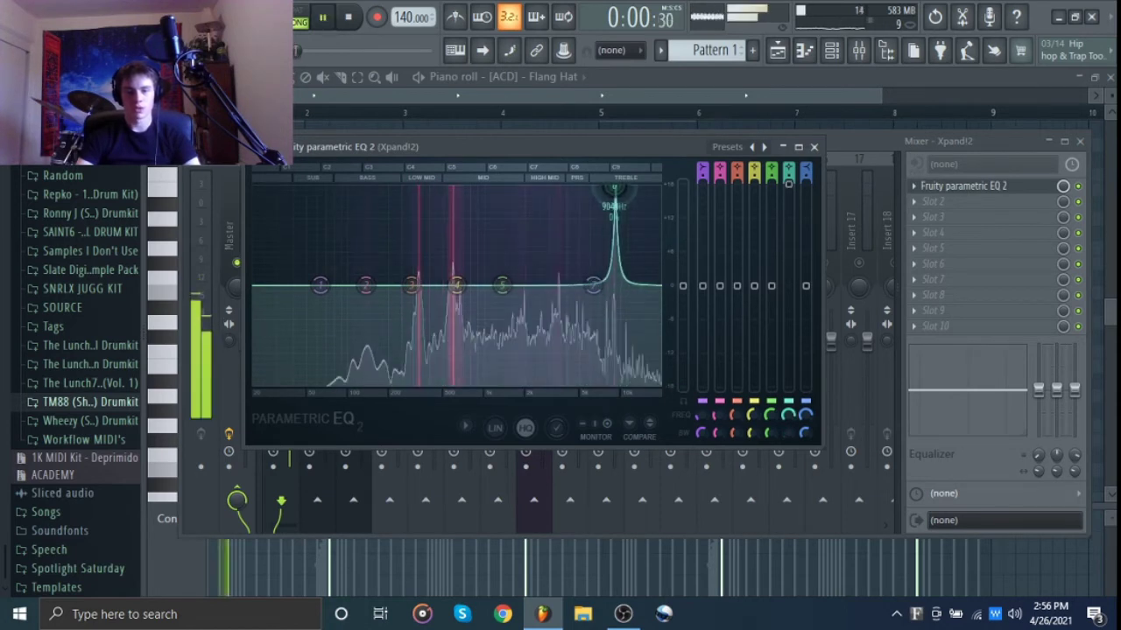
drag(610, 190, 467, 190)
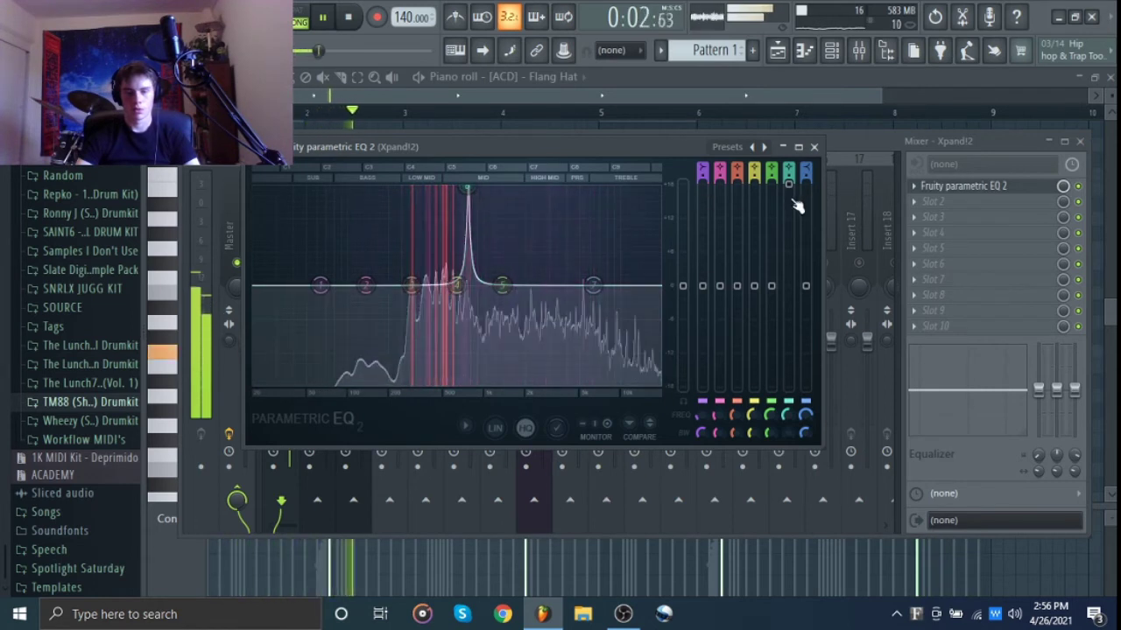
drag(788, 184, 789, 238)
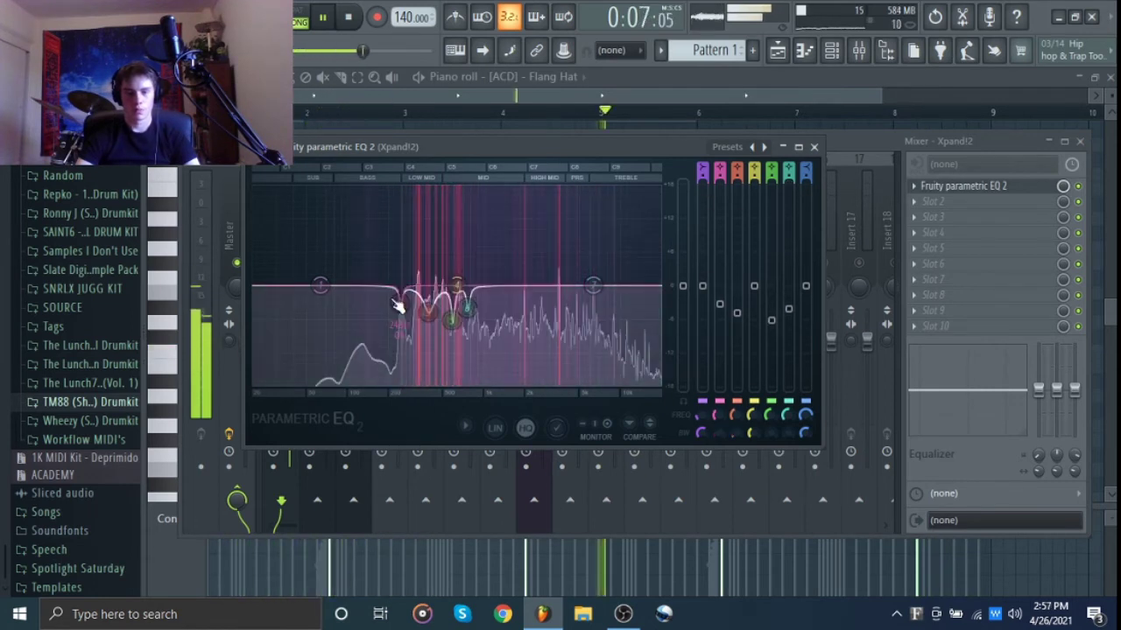
key(space)
Change the filter order of EQ band 1 and pull its low shelf down to cut the bass below the low mids on Xpand!2
right_click(320, 287)
mouse_move(364, 344)
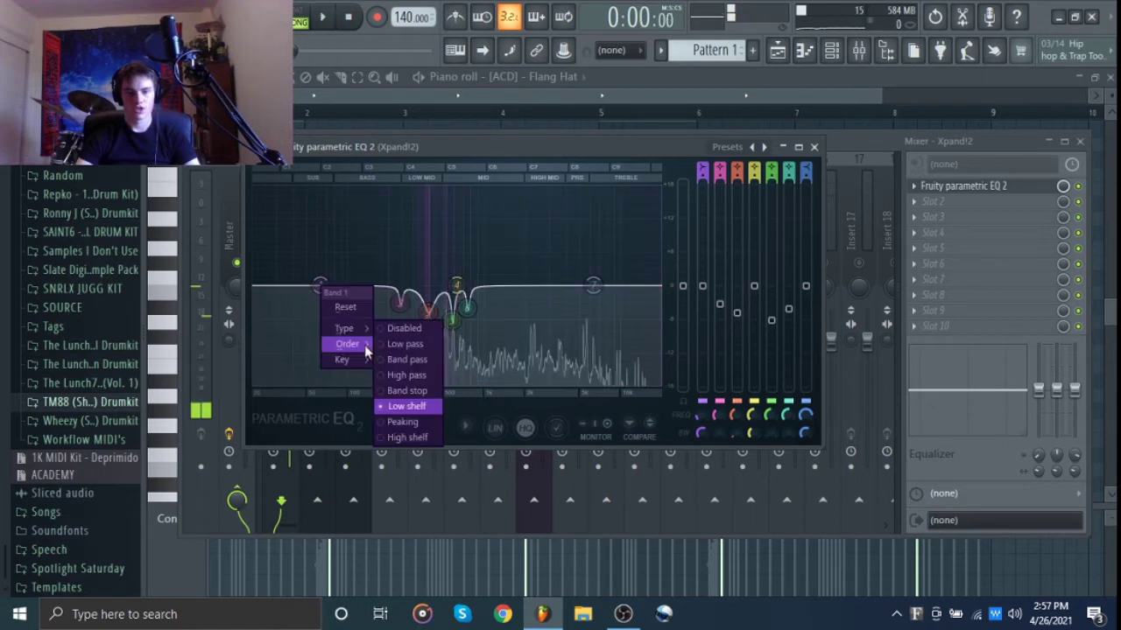
click(407, 344)
drag(317, 287, 371, 364)
key(space)
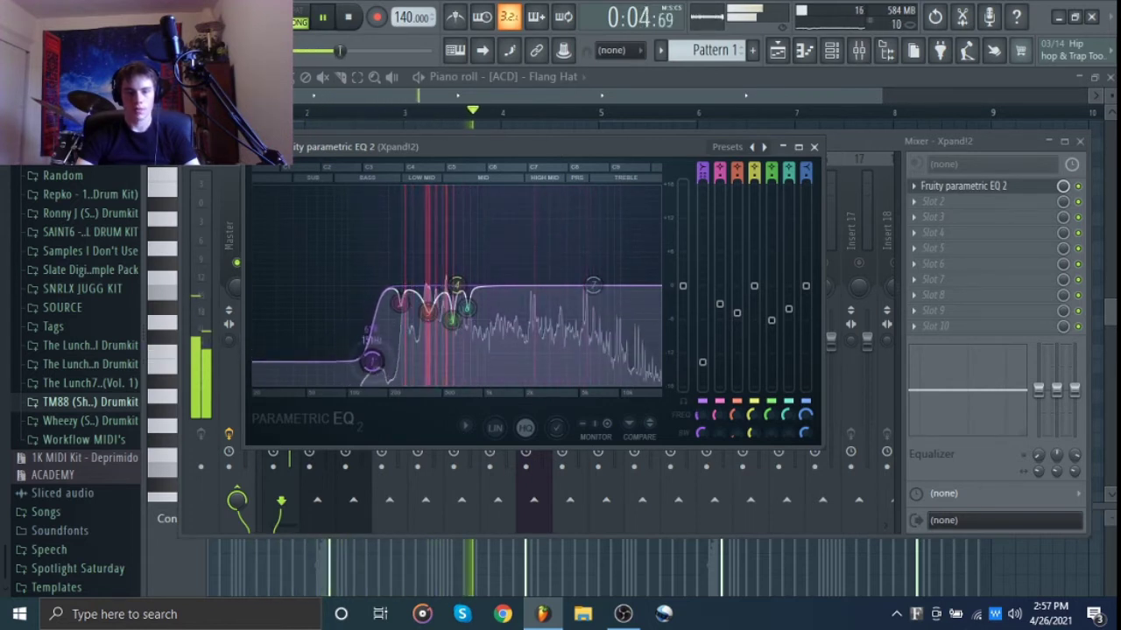
click(813, 147)
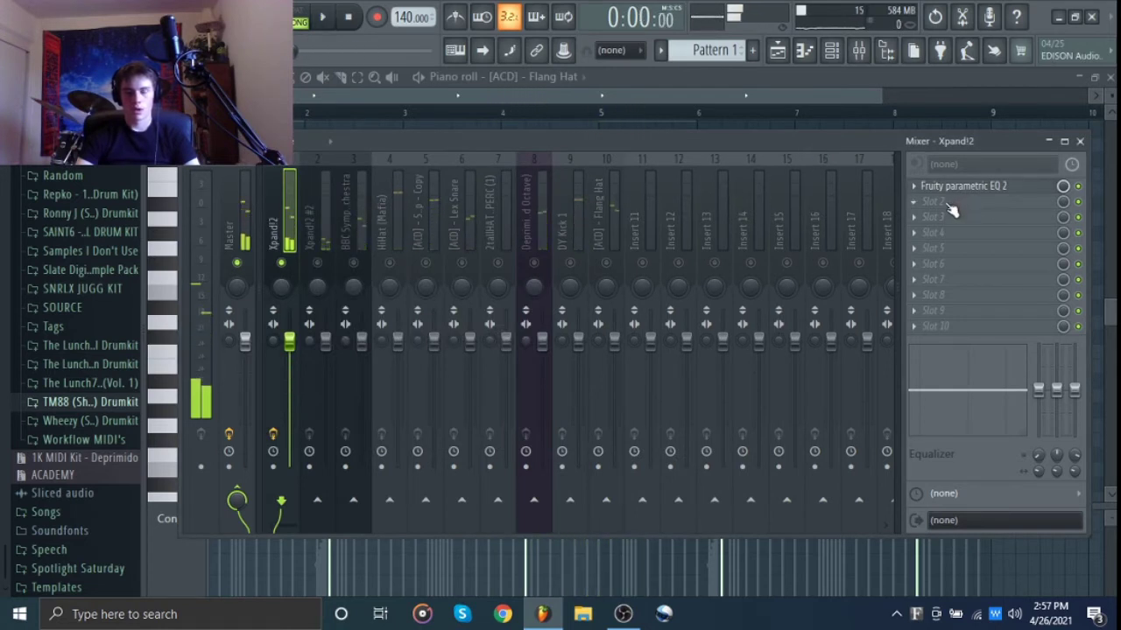
Load Fruity Reeverb 2 in the first effect slot of the Xpand!2 #2 mixer track during playback
click(313, 229)
key(space)
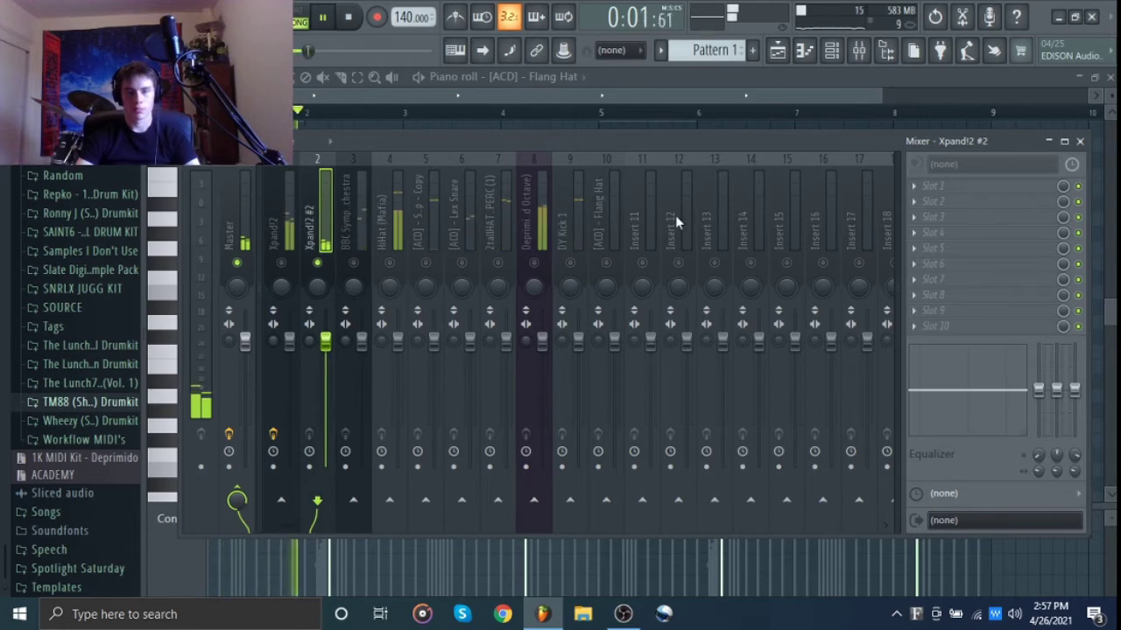
click(935, 186)
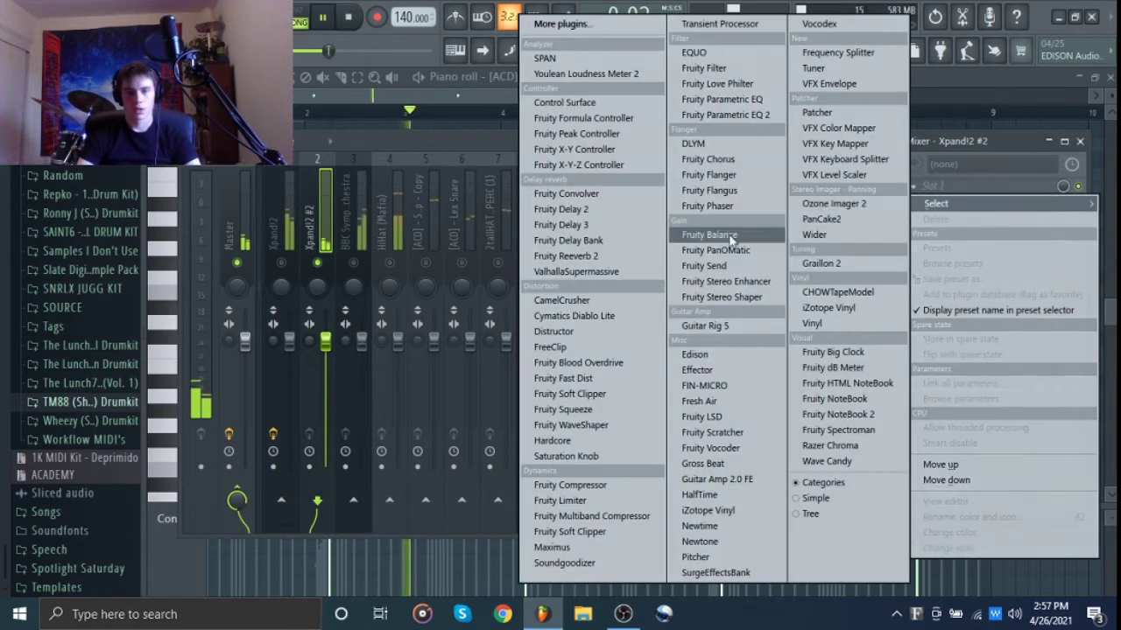
click(615, 259)
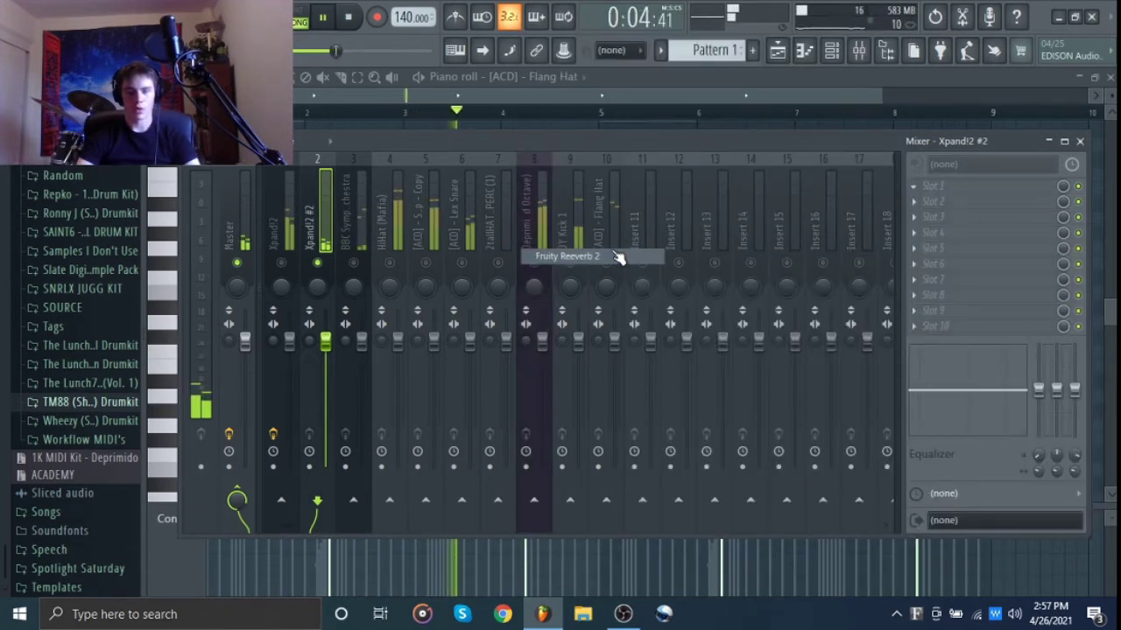
Raise the wet level and reduce the room size of the reverb on Xpand!2 #2
drag(712, 341, 706, 318)
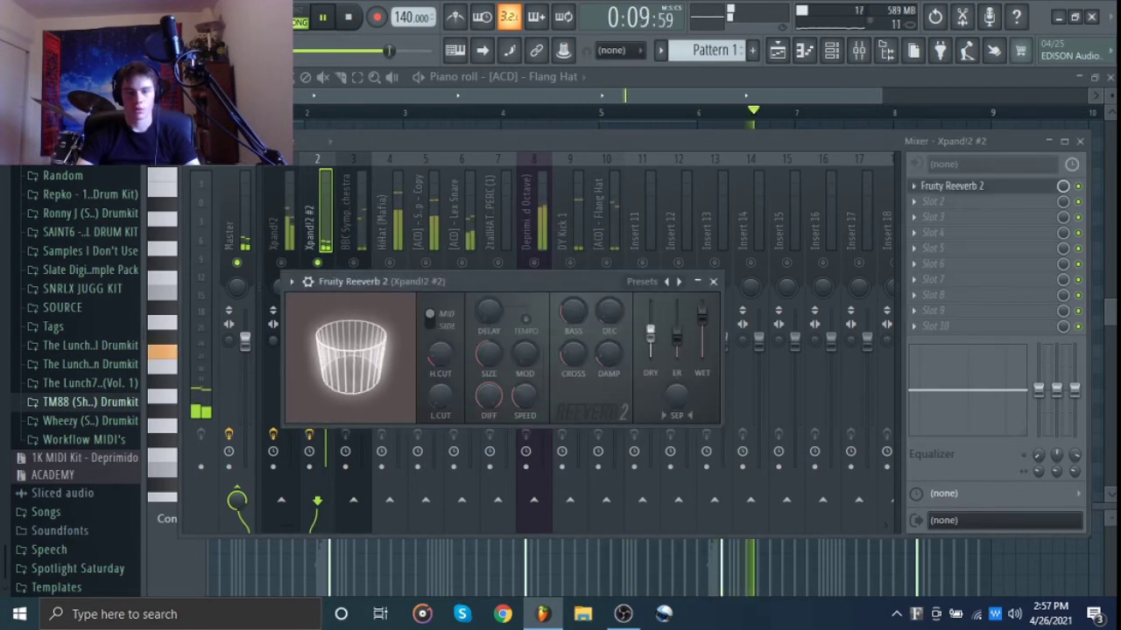
drag(497, 355, 498, 383)
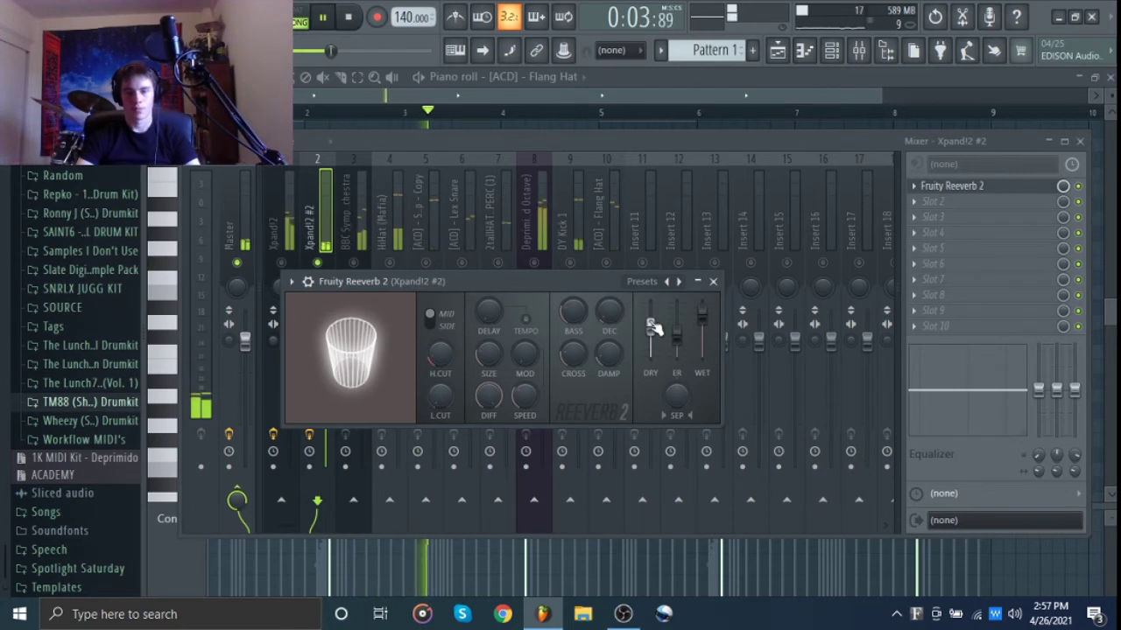
click(712, 281)
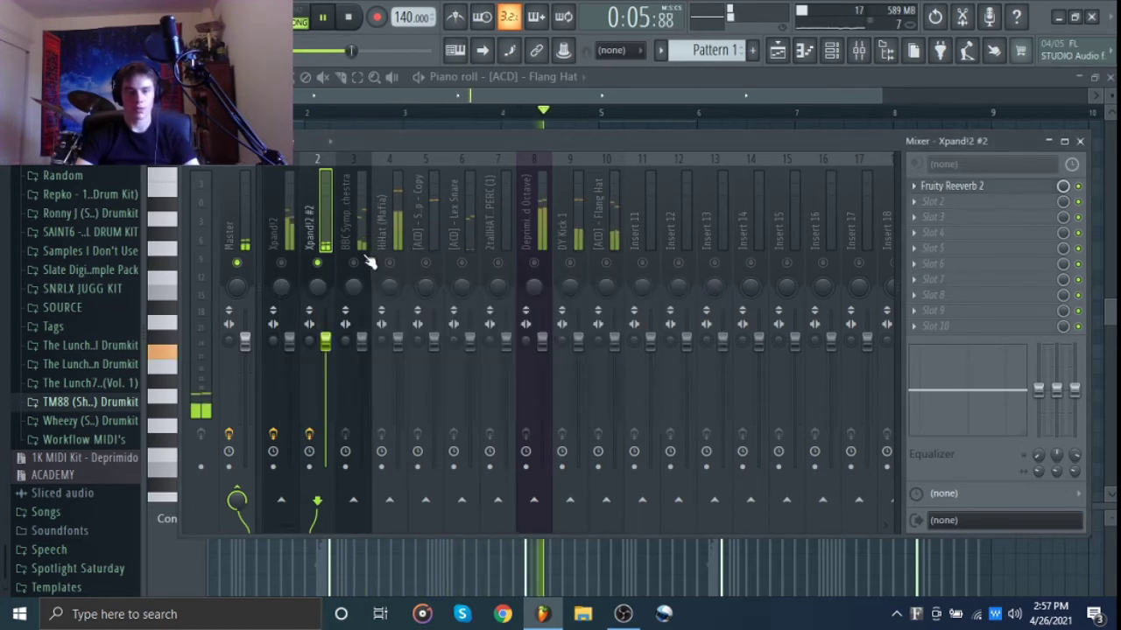
Audition the BBC Symphony Orchestra track and cut the HiHat (Mafia) track's mid EQ band by 18 dB near 224 Hz
click(359, 241)
key(space)
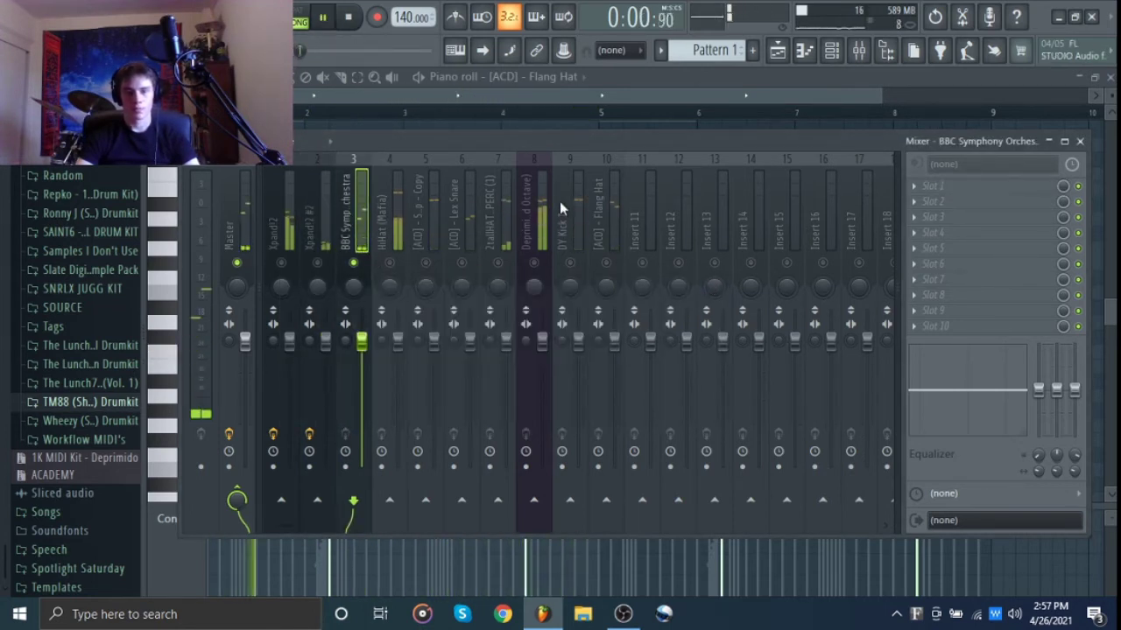
click(383, 226)
key(space)
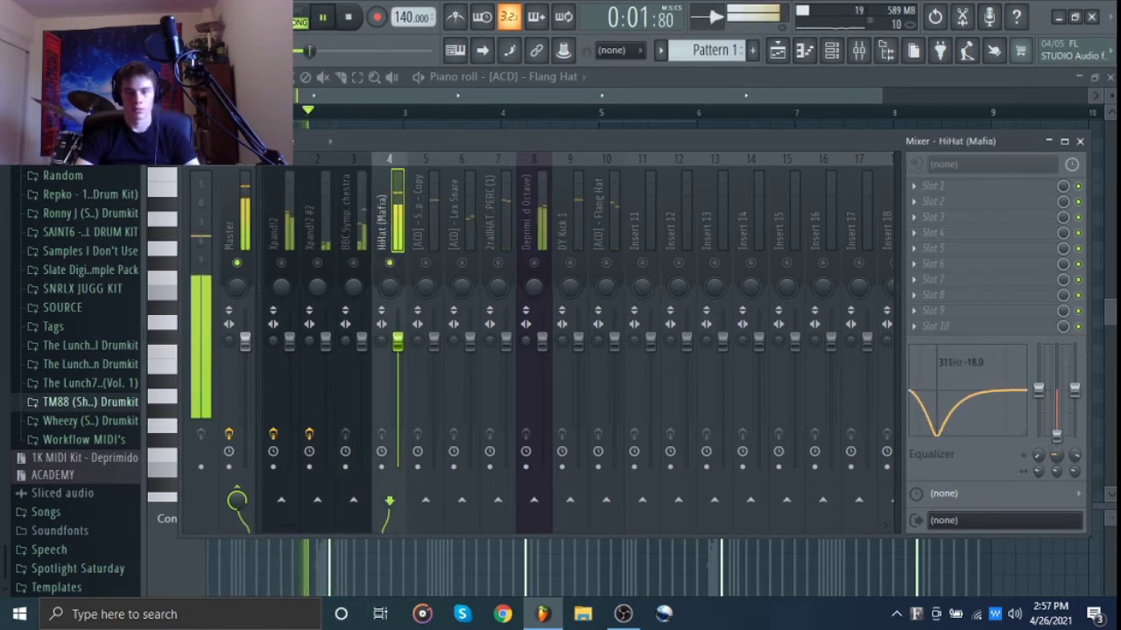
Slightly lower the velocity of all HiHat (Mafia) notes that lie off the main C5 row in the piano roll
click(1082, 140)
click(581, 78)
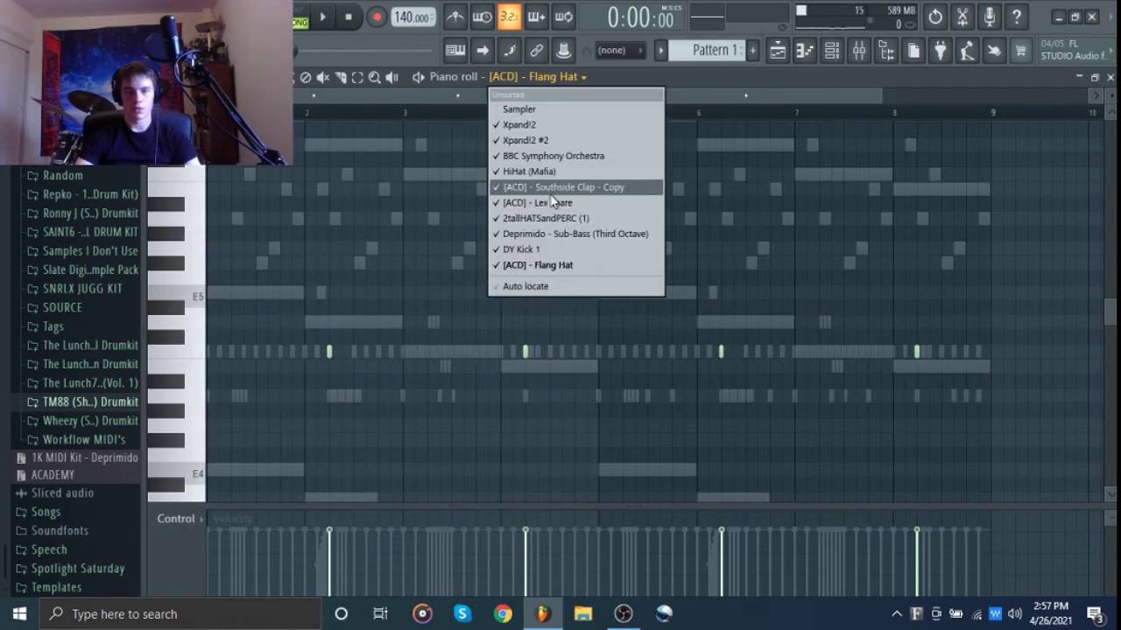
click(551, 173)
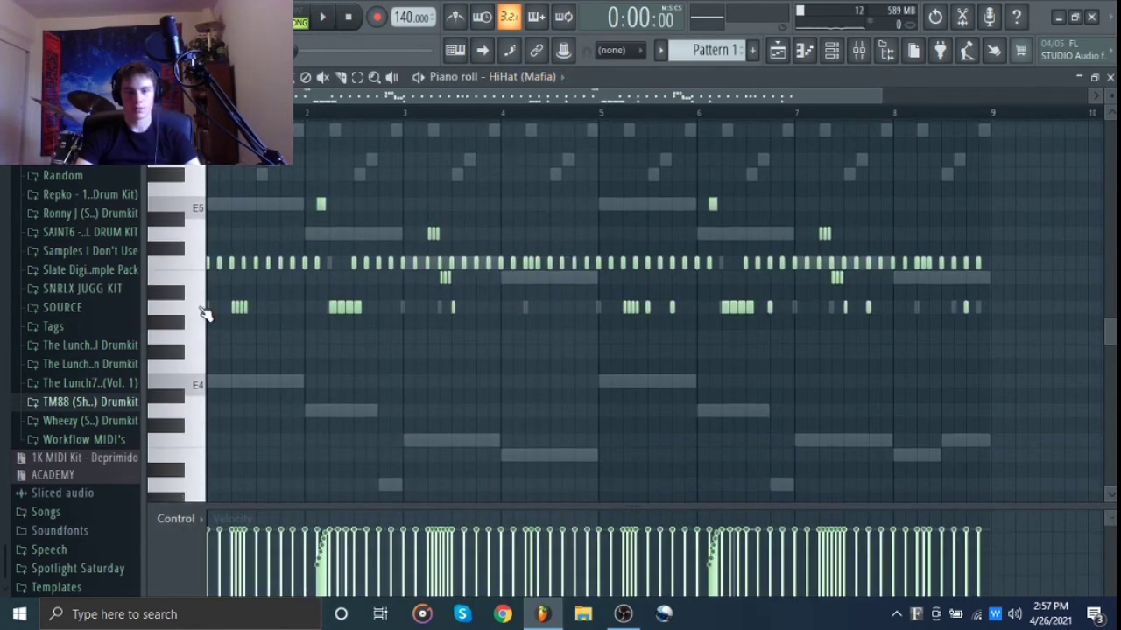
ctrl+click(203, 315)
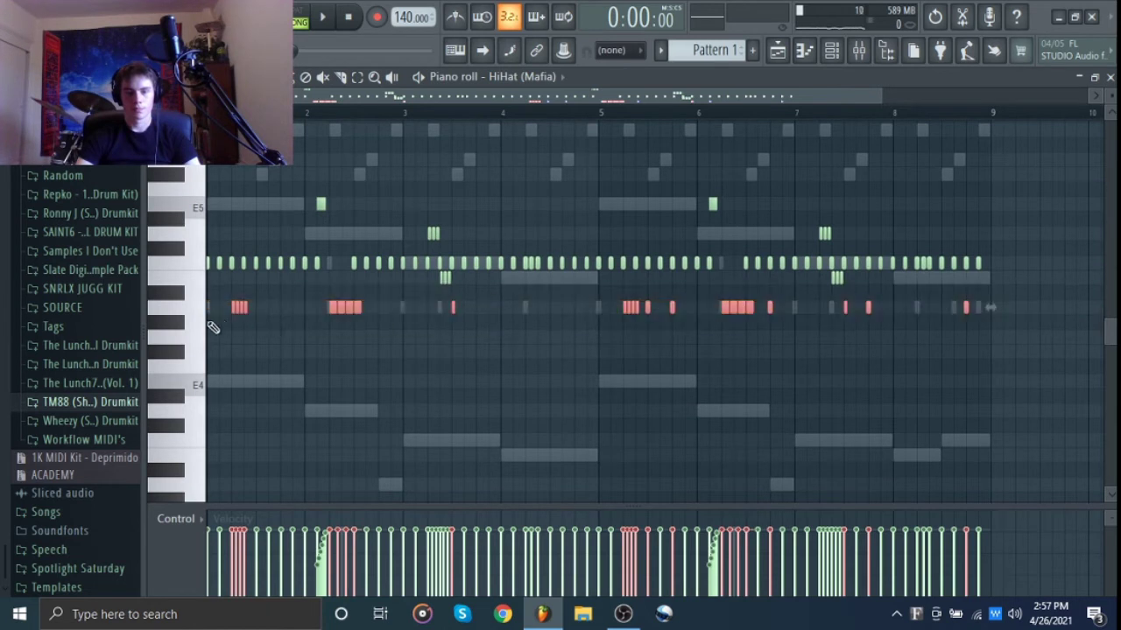
drag(213, 327, 203, 306)
drag(207, 300, 210, 305)
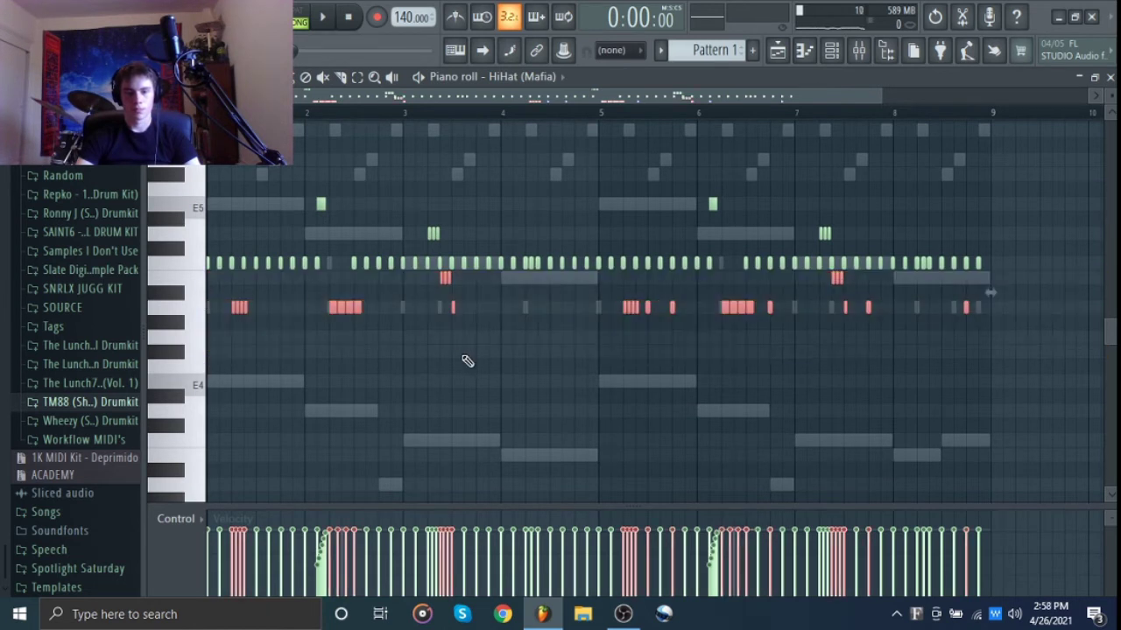
drag(208, 246, 201, 180)
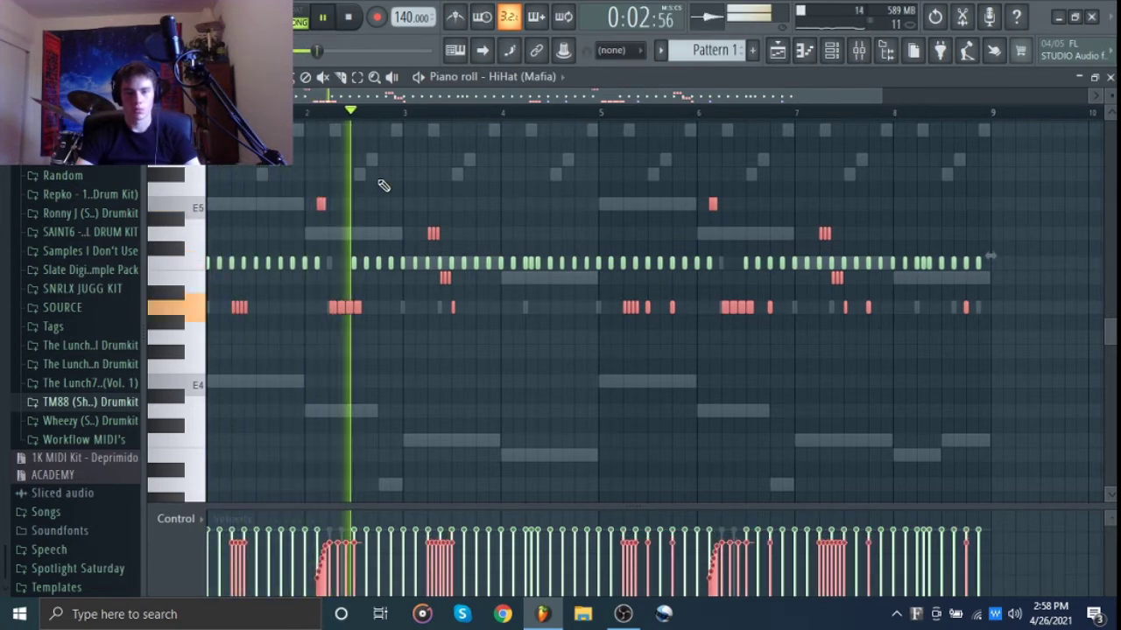
click(416, 185)
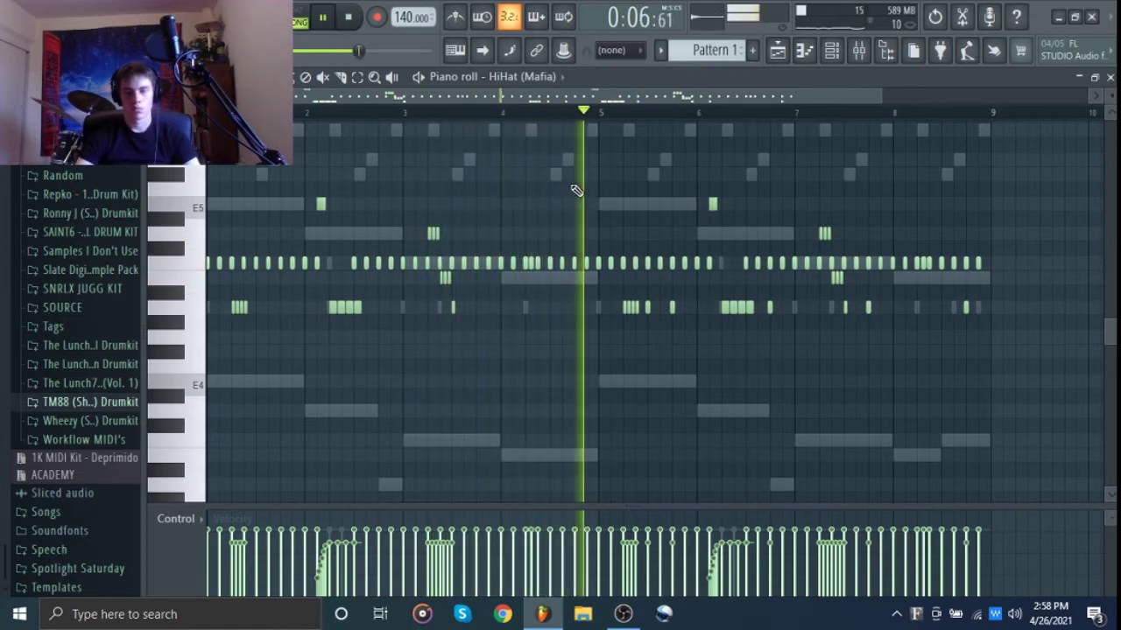
On the Southside Clap mixer track, cut the EQ by 18 dB at 113 Hz and boost the highs by 6.1 dB at 2.5 kHz
key(space)
click(861, 52)
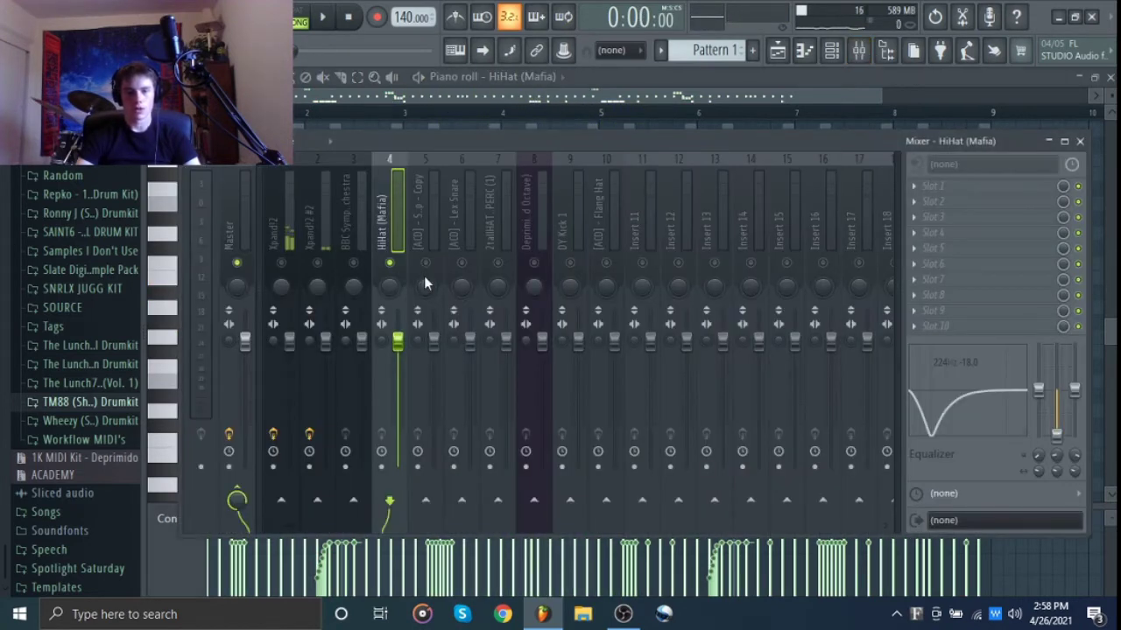
click(433, 226)
key(space)
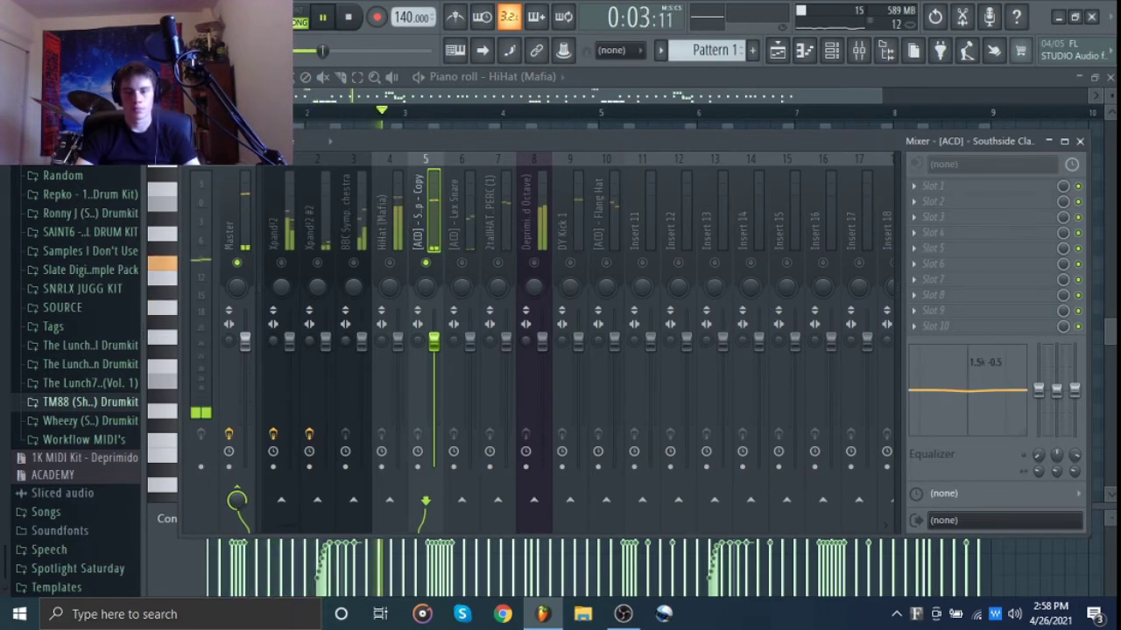
mouse_move(996, 391)
mouse_down()
mouse_move(995, 403)
mouse_move(1024, 384)
mouse_move(1007, 374)
mouse_up()
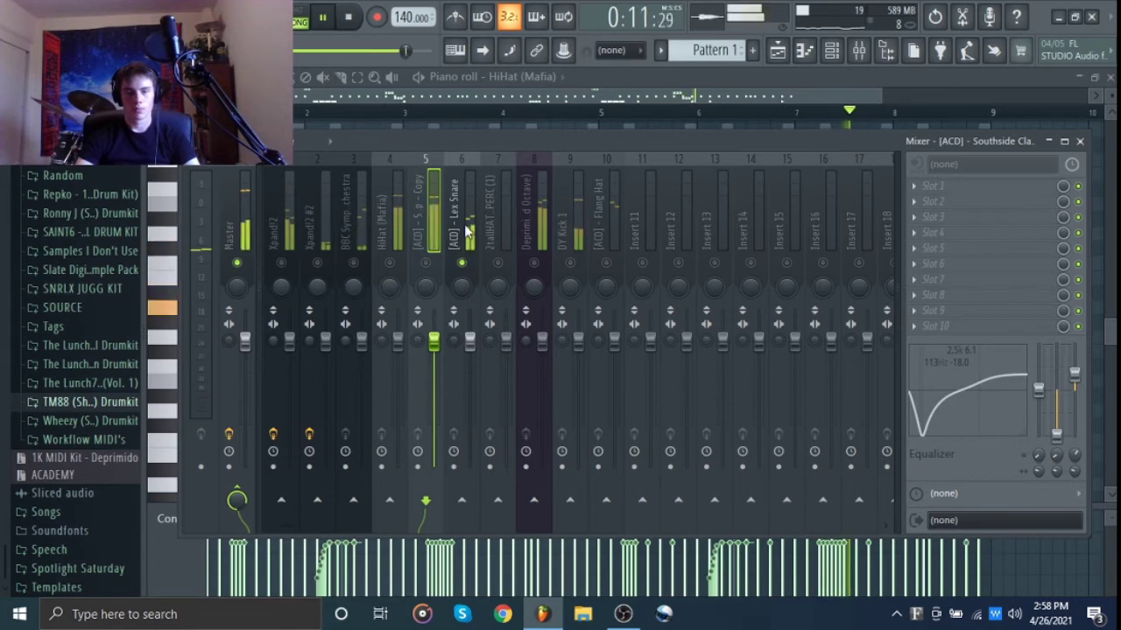
Audition the Lex Snare and 2tallHATSandPERC (1) mixer tracks one after the other
click(467, 231)
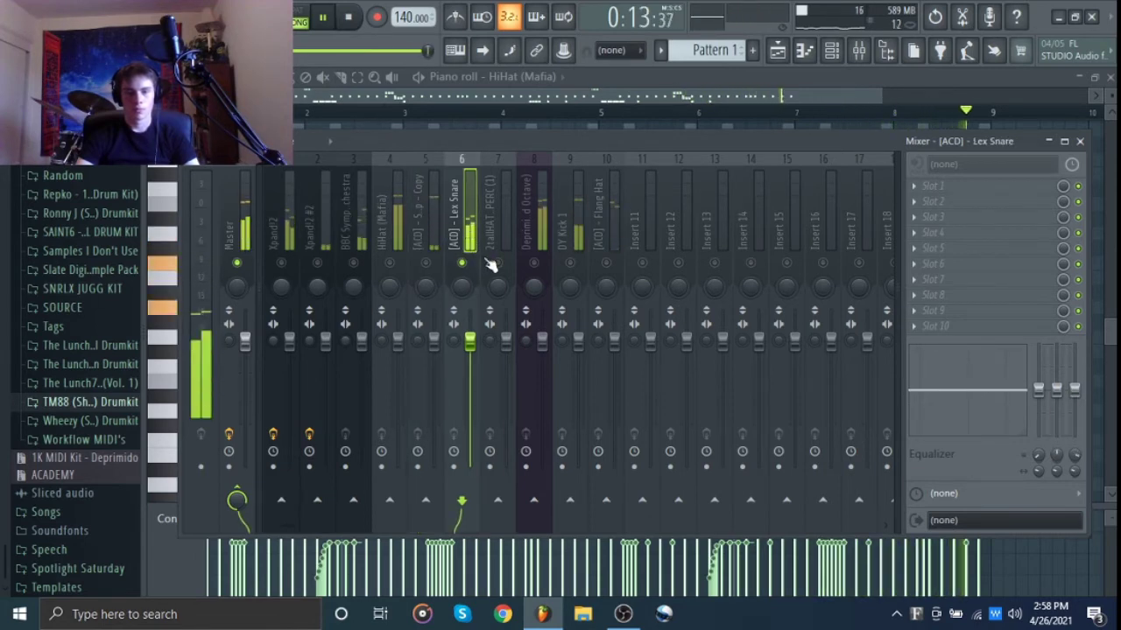
click(497, 241)
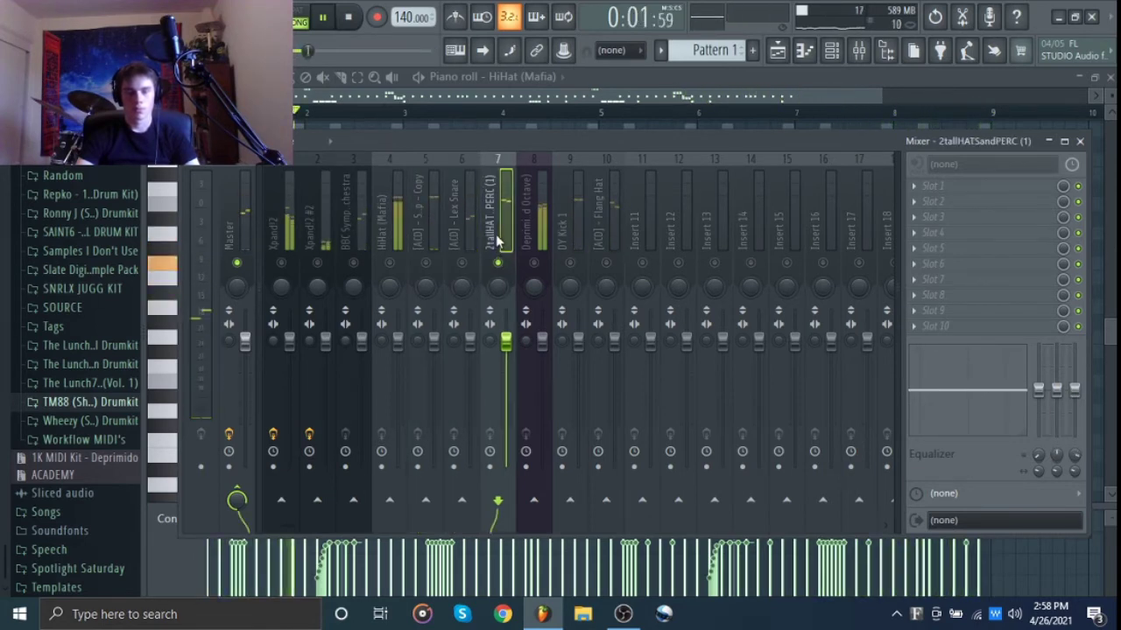
key(space)
Load CamelCrusher in the first effect slot of the Deprimido sub-bass mixer track
click(538, 236)
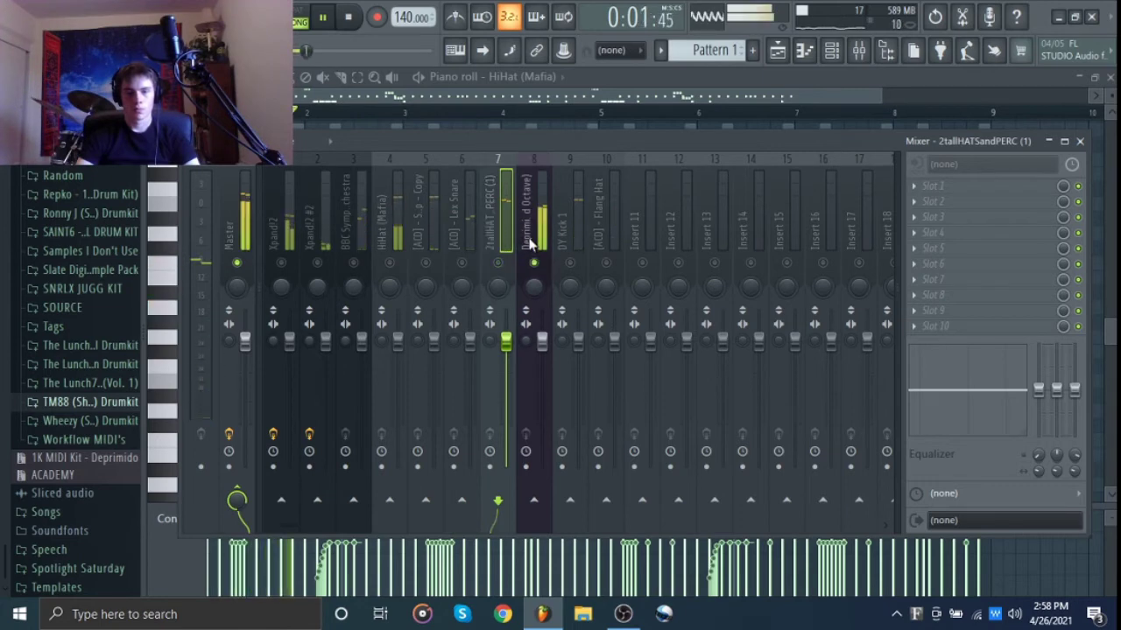
click(966, 186)
click(967, 186)
key(space)
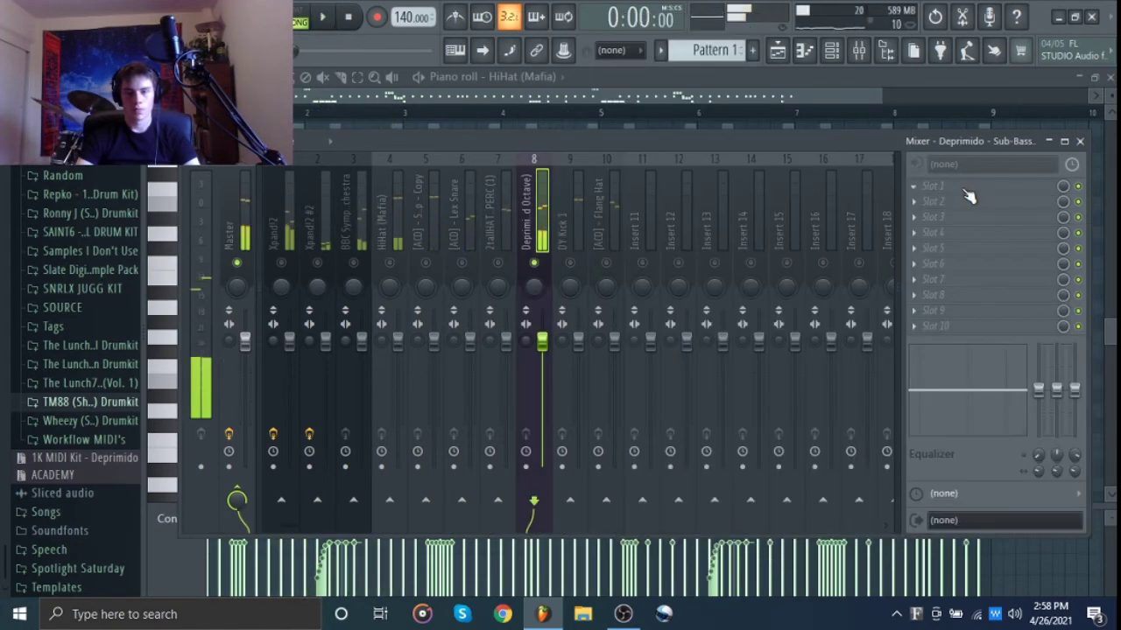
click(961, 188)
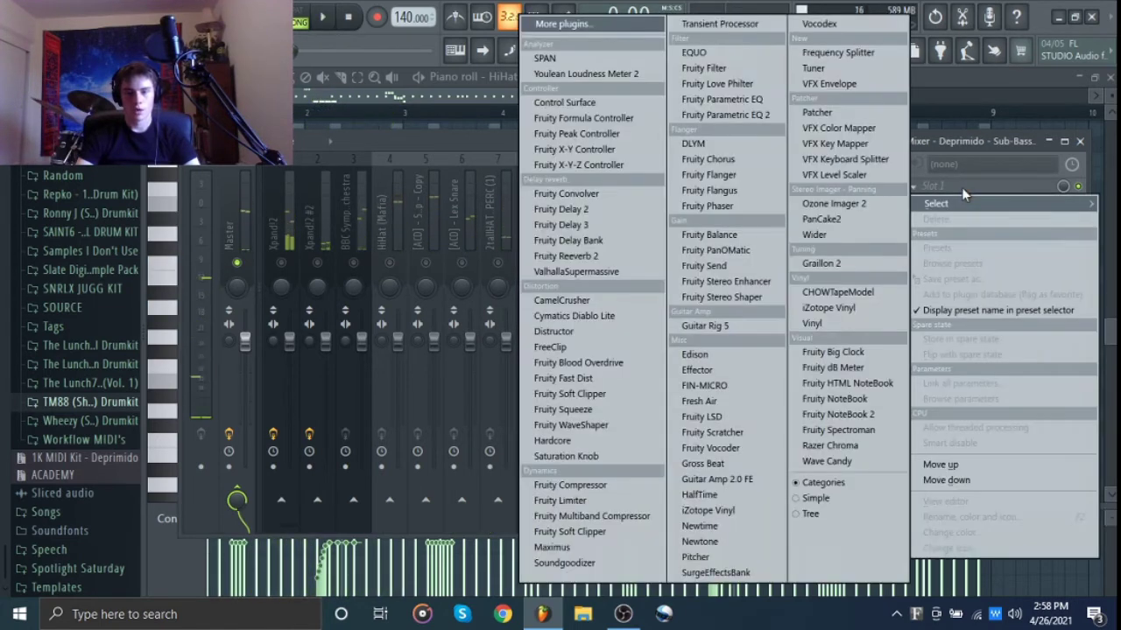
click(617, 300)
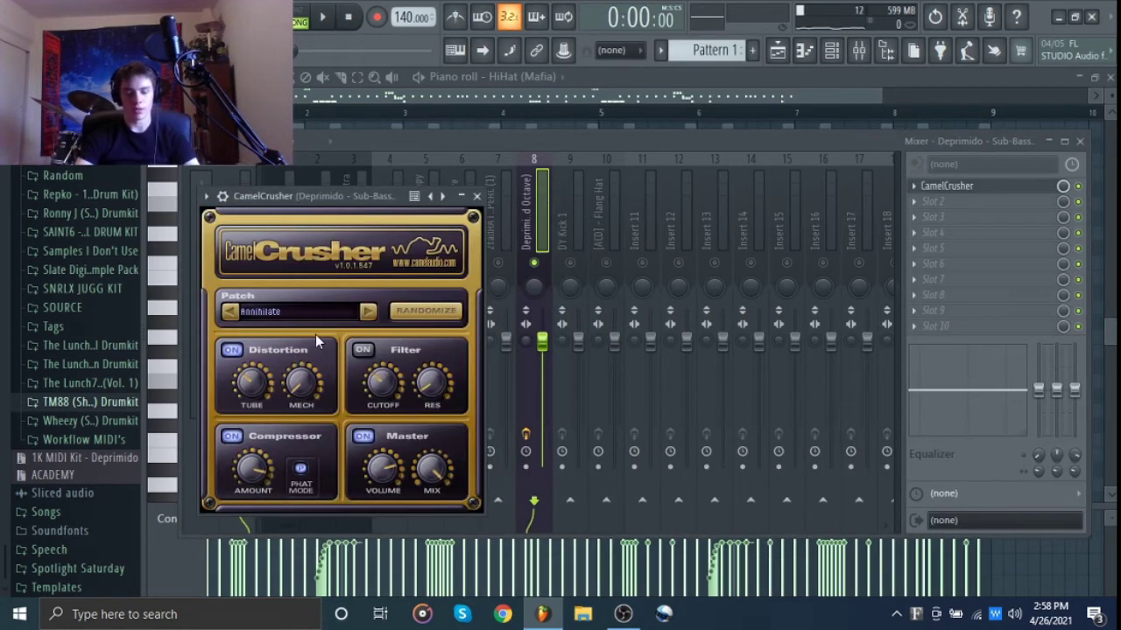
Step through the CamelCrusher patches during playback and choose British Clean for the sub-bass
key(space)
click(368, 312)
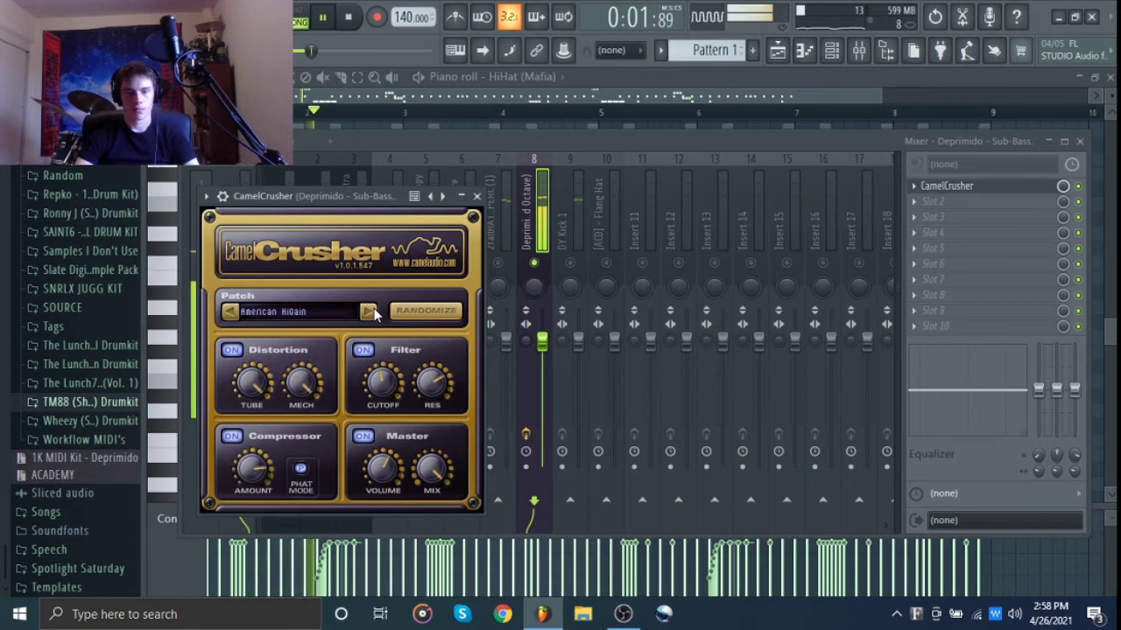
click(368, 312)
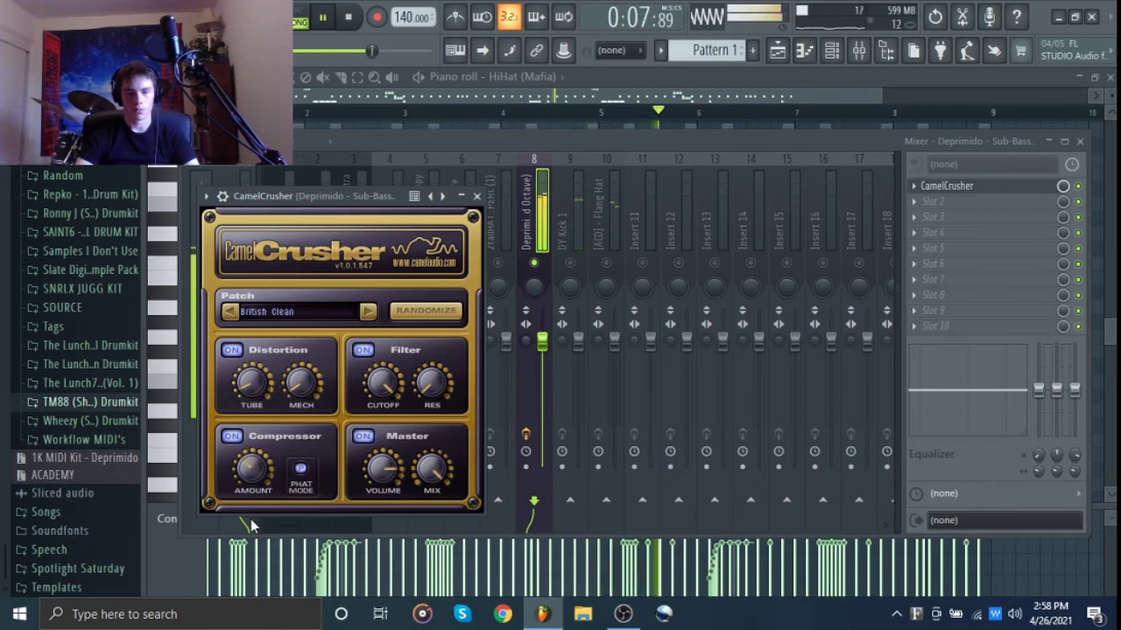
click(476, 197)
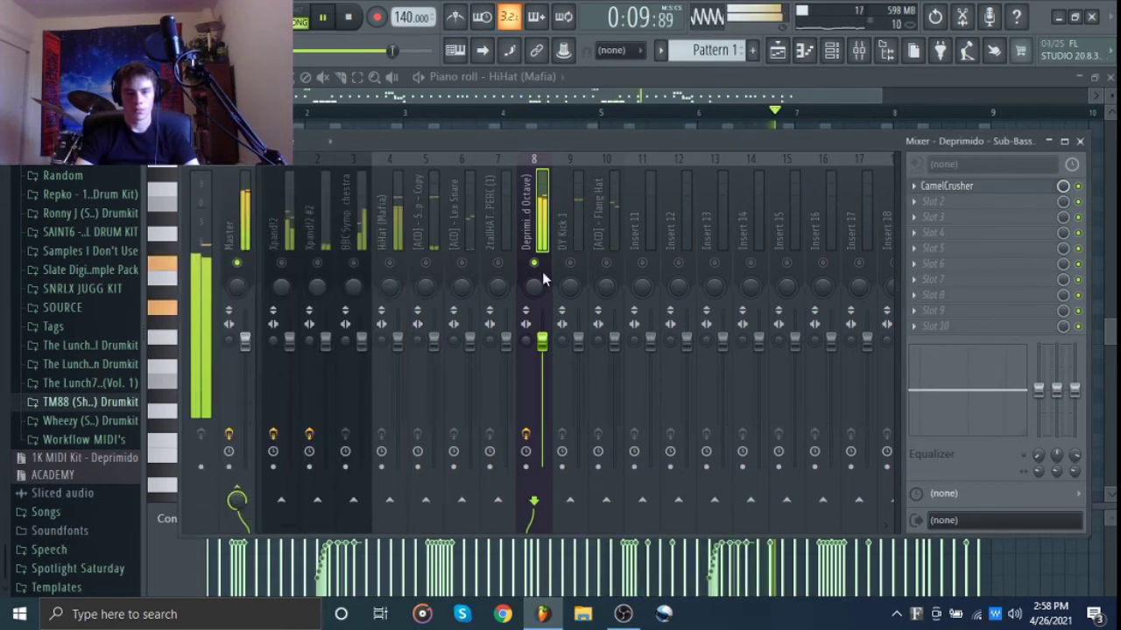
Listen to the sub-bass in the full mix and audition the DY Kick 1 and Flang Hat tracks individually
right_click(542, 272)
key(Escape)
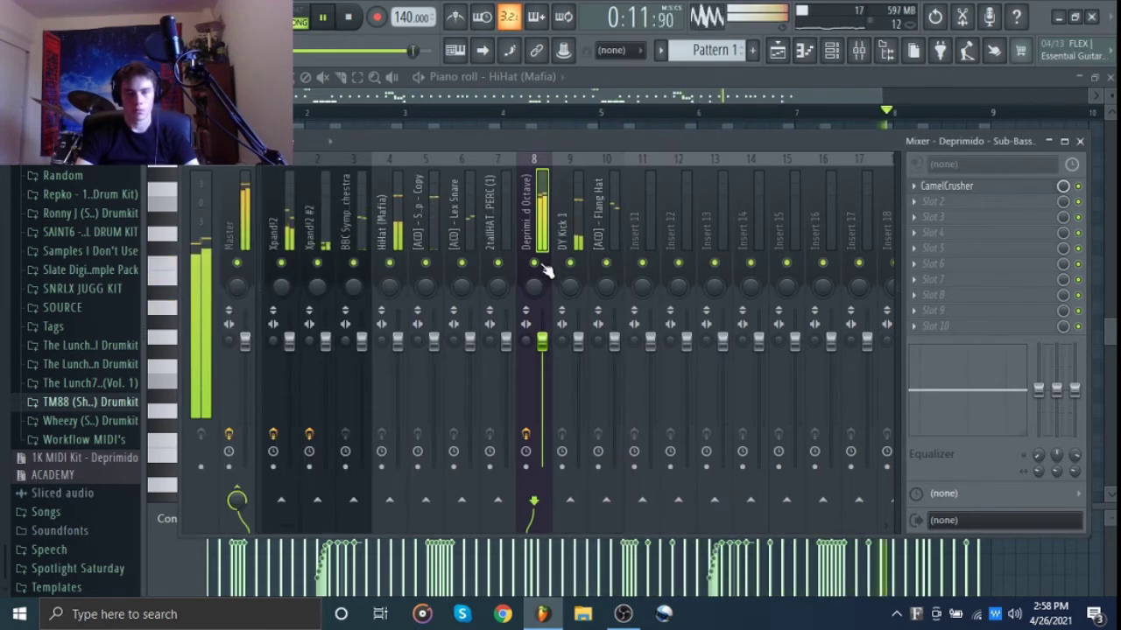
click(576, 232)
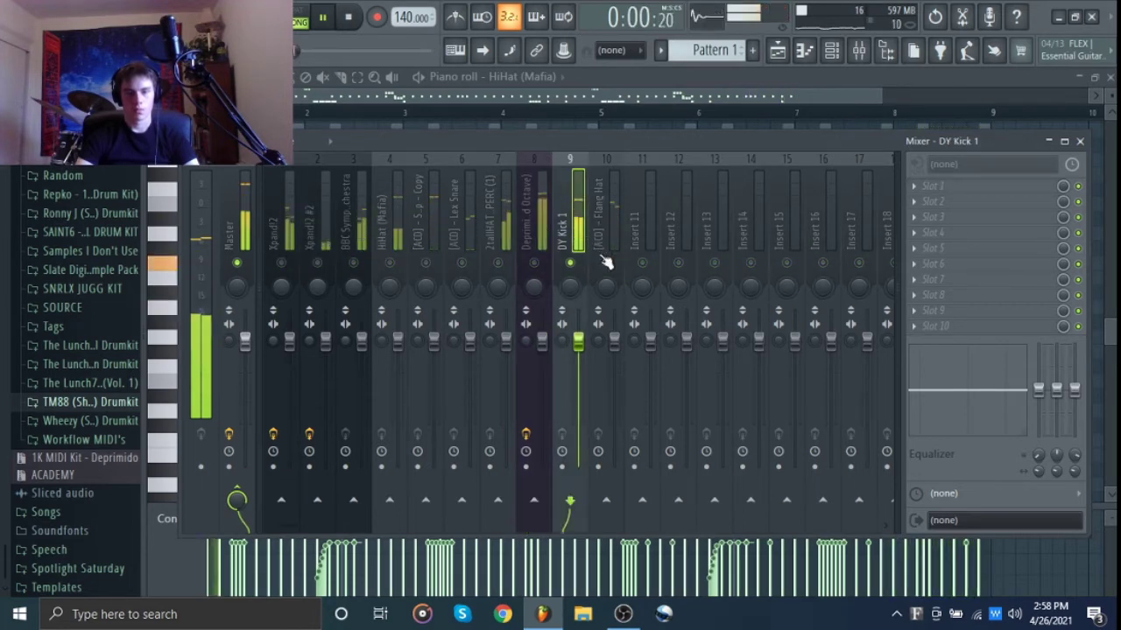
click(604, 235)
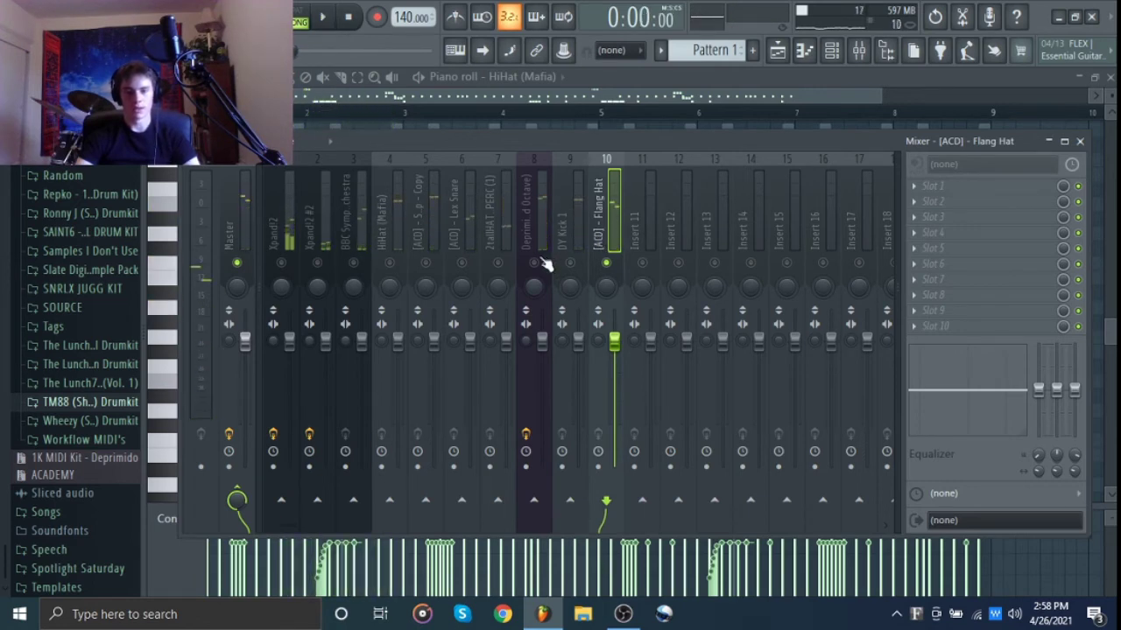
During playback, raise the DY Kick 1 level slightly, and bring in HiHat (Mafia) and the Southside Clap copy at reduced levels
click(575, 219)
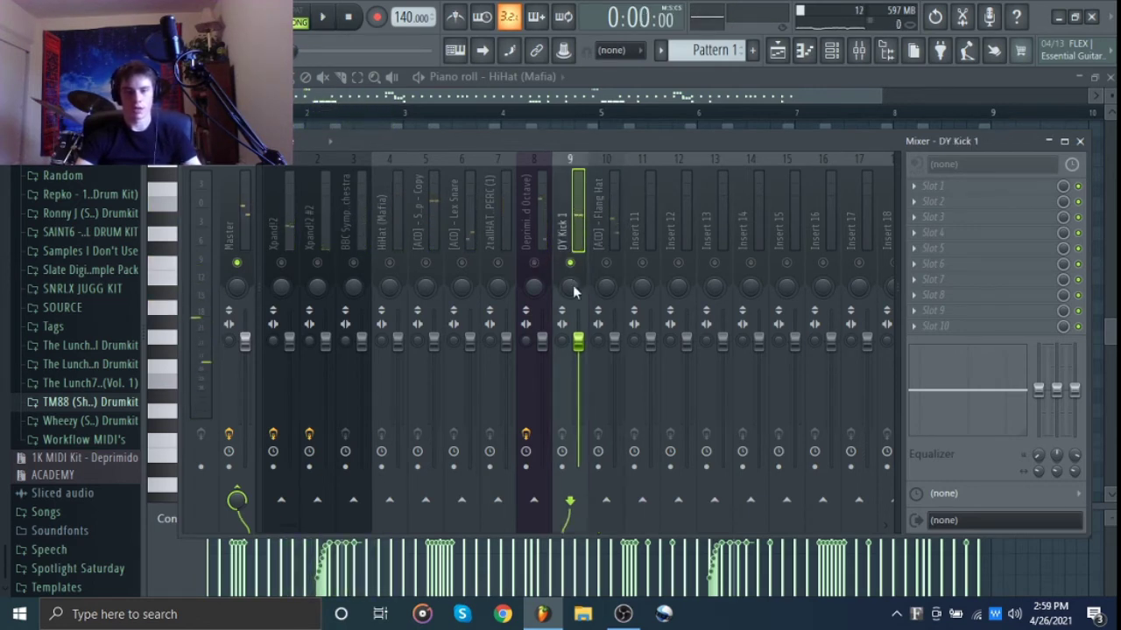
key(space)
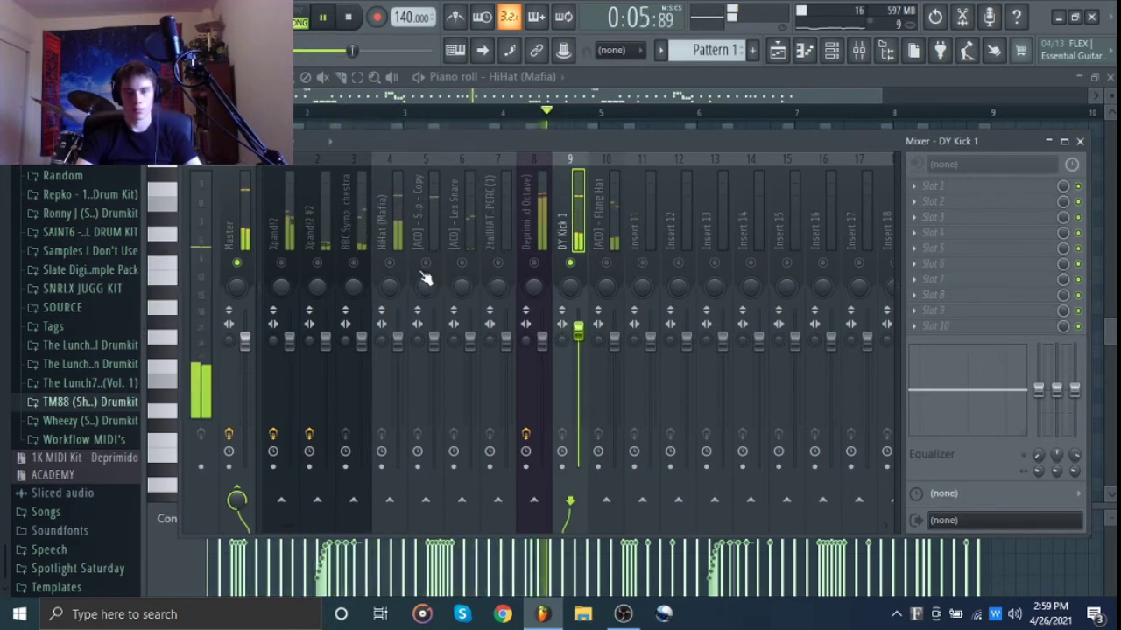
click(406, 348)
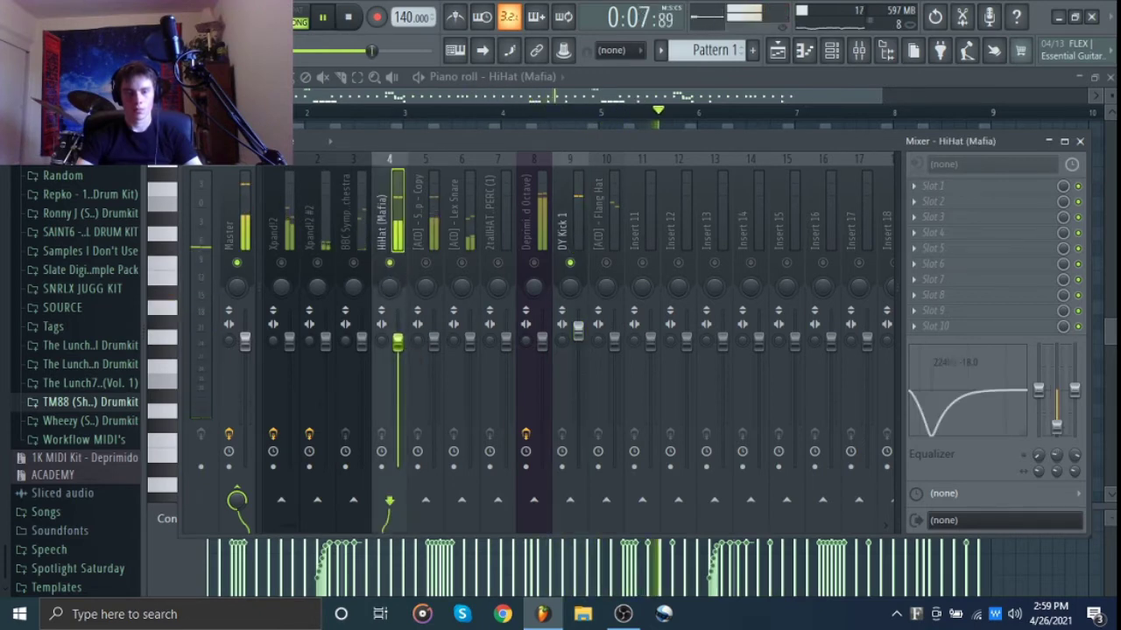
drag(397, 341, 398, 350)
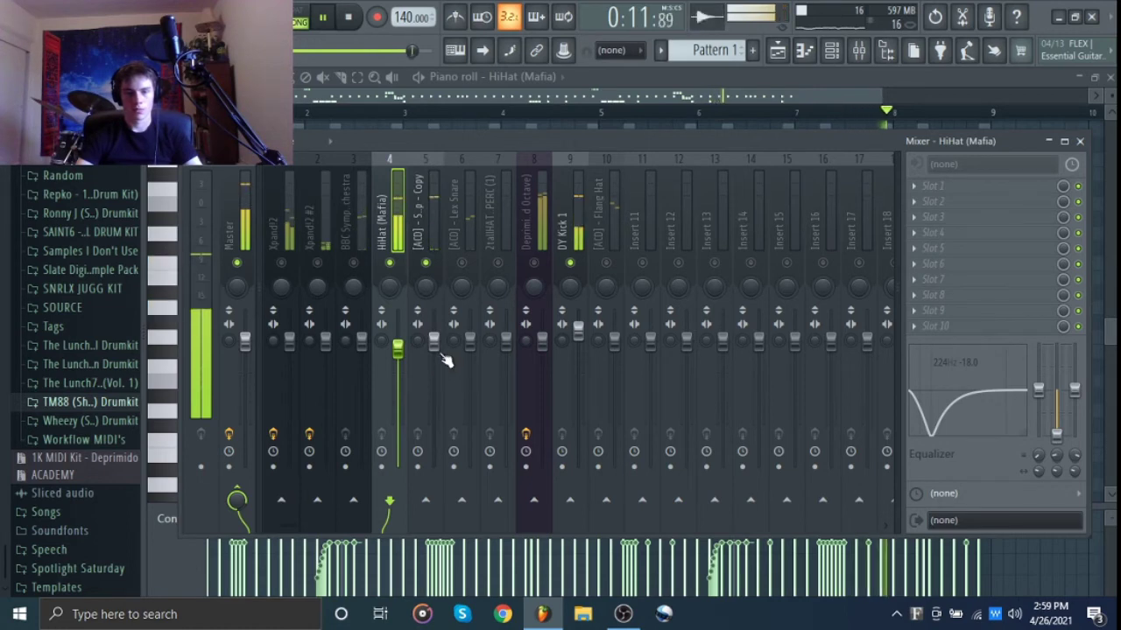
drag(434, 343, 433, 359)
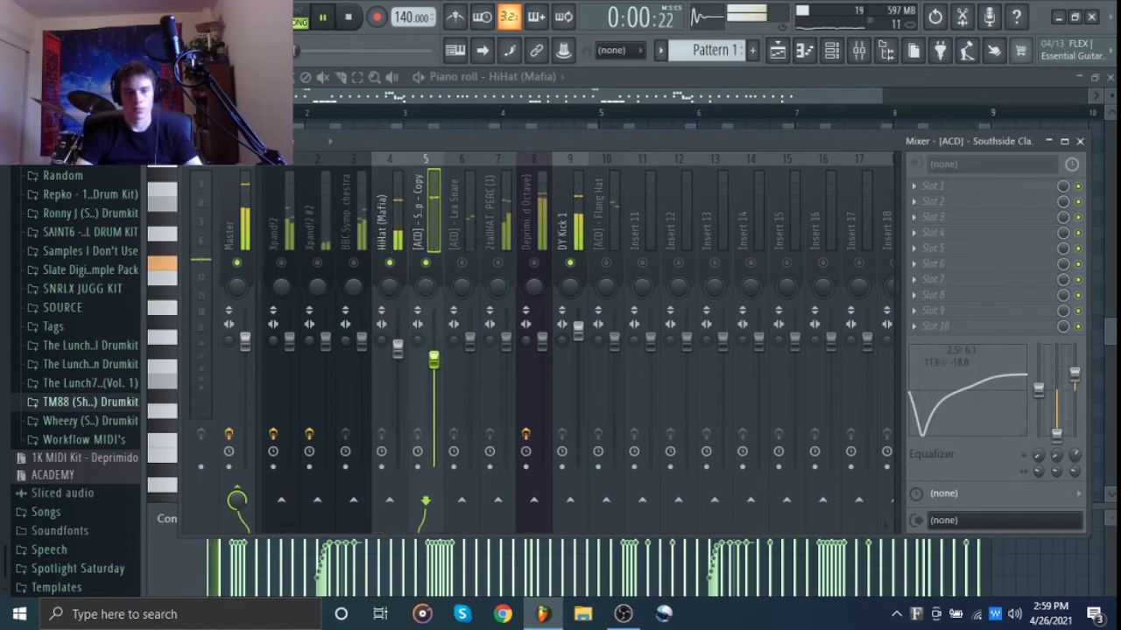
Unmute the Lex Snare and 2tallHATSandPERC (1) mixer tracks and lower their levels against the kick, hi-hat and clap
click(462, 262)
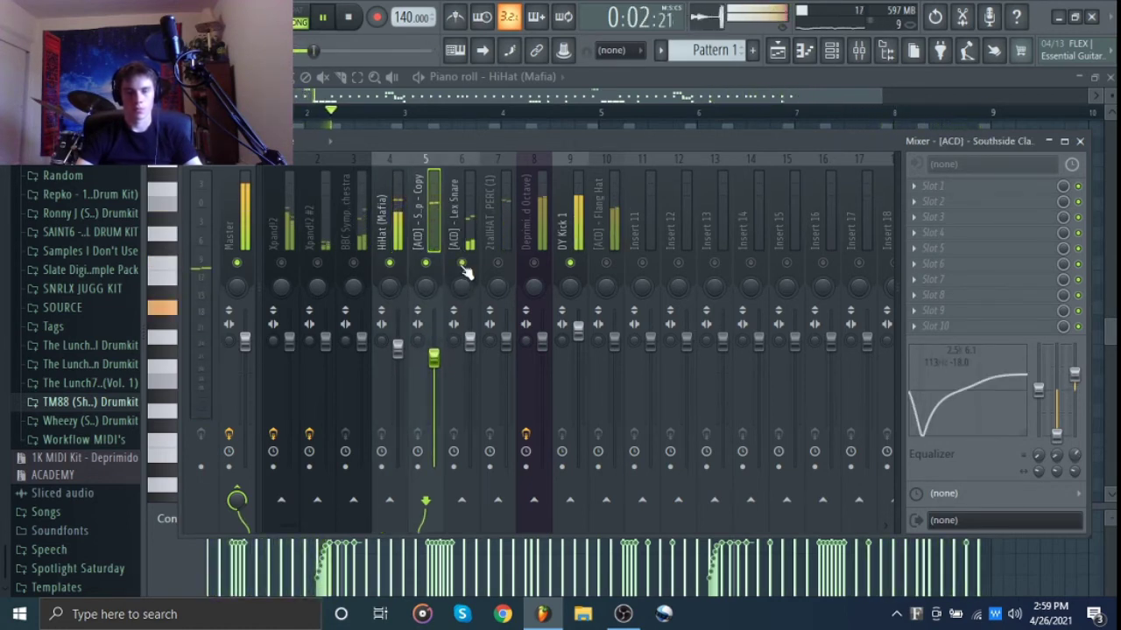
click(461, 210)
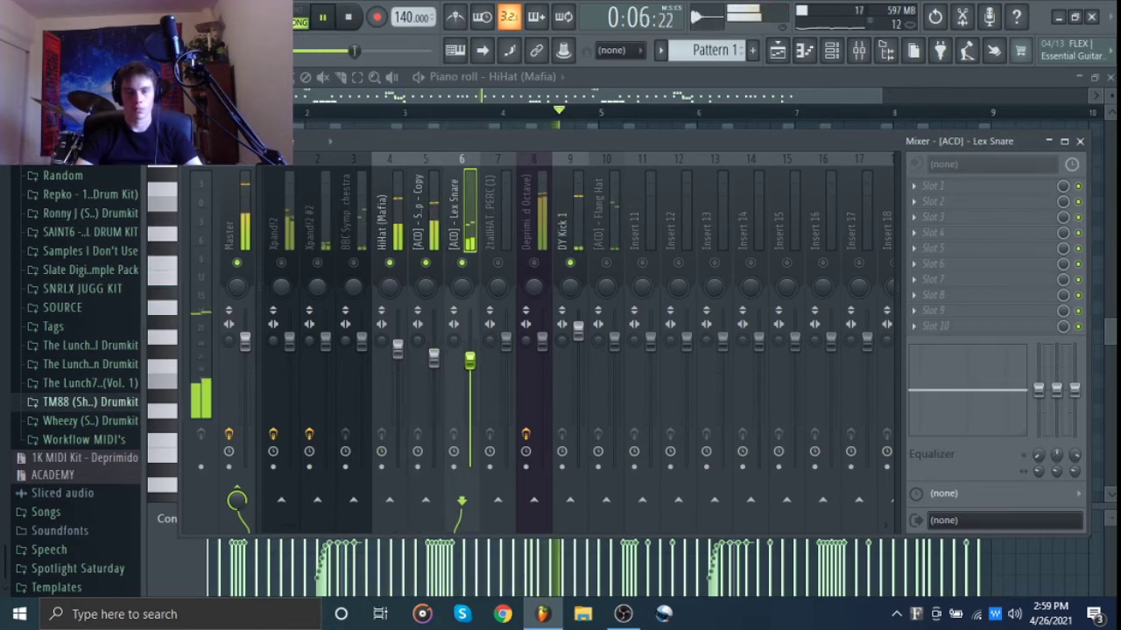
click(498, 263)
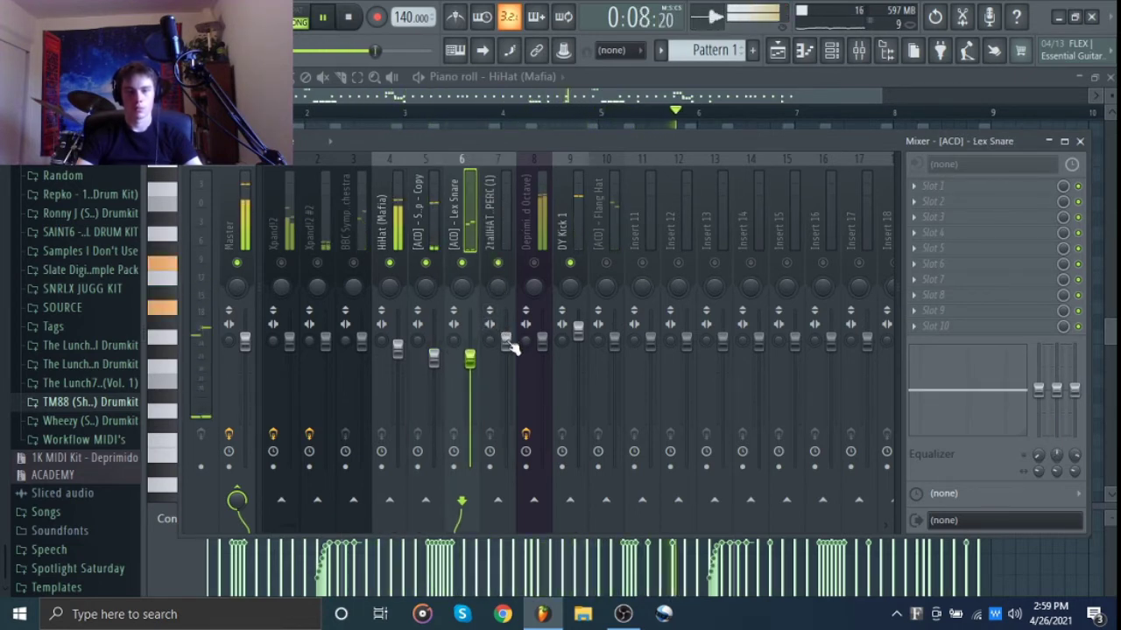
drag(506, 341, 506, 351)
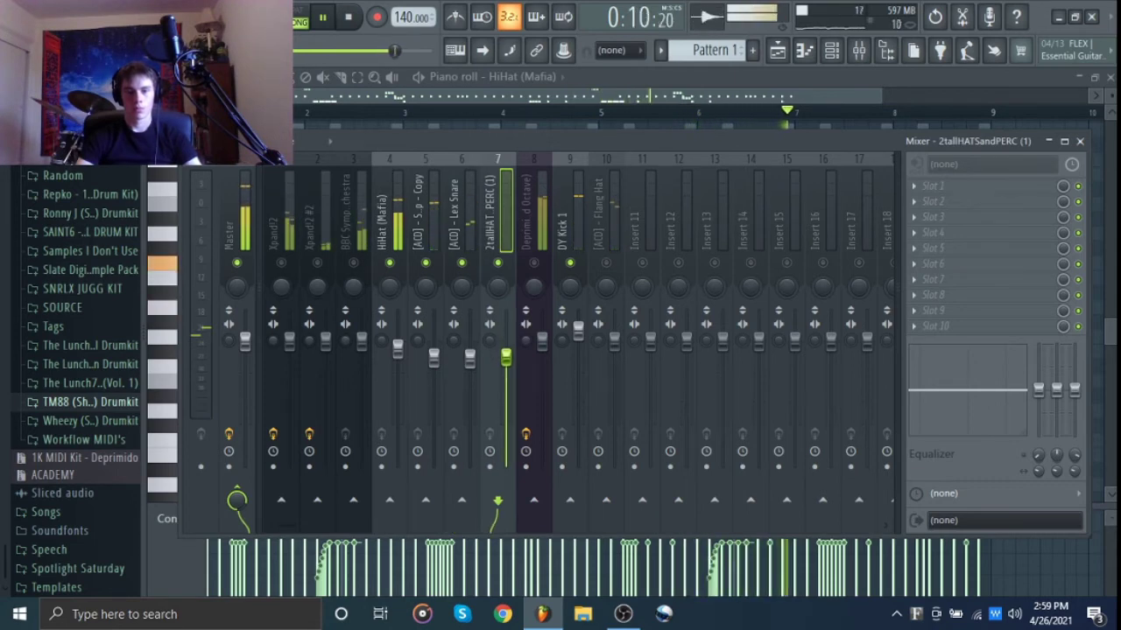
Unmute the sub-bass, lower 2tallHATSandPERC (1) further and equalize it with an 18 dB cut at 656 Hz and a 6.9 dB boost at 5.0 kHz
click(533, 263)
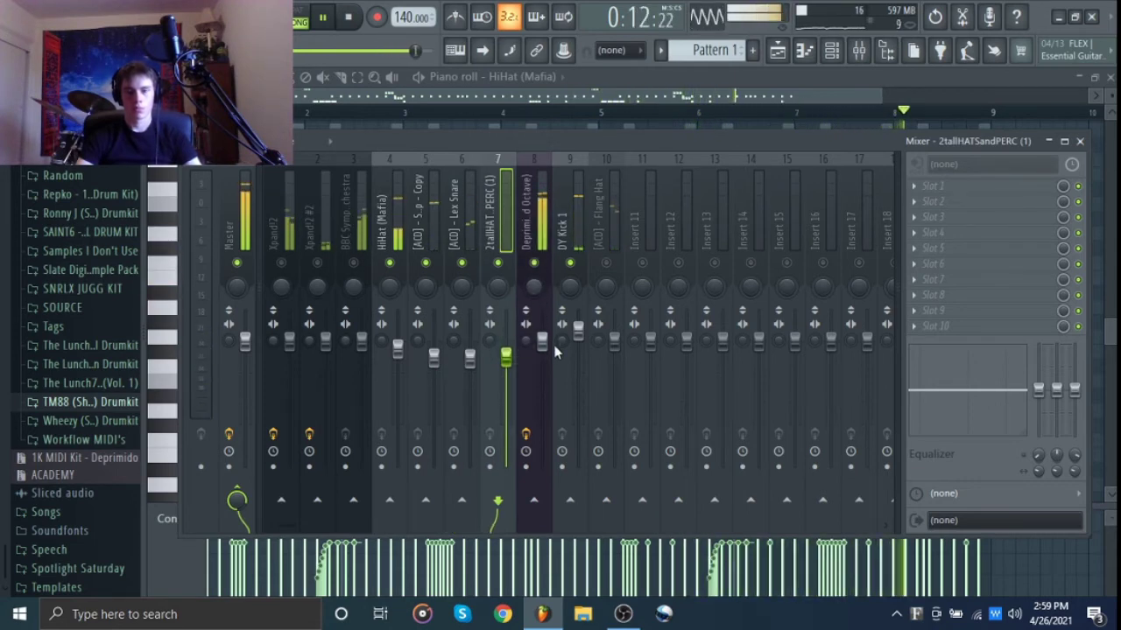
key(space)
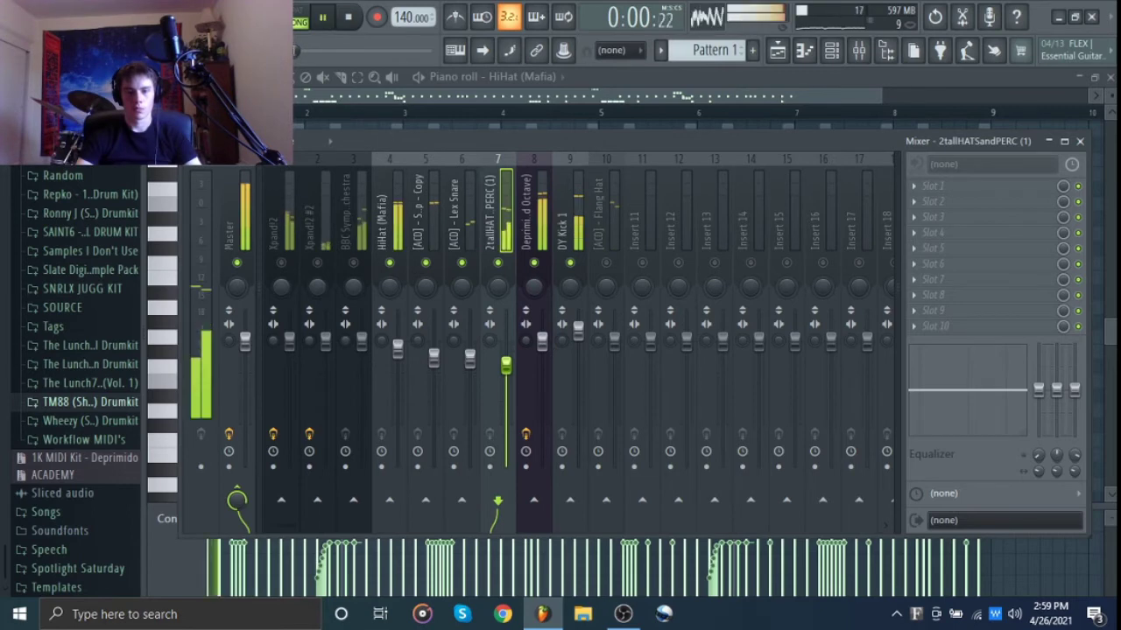
key(space)
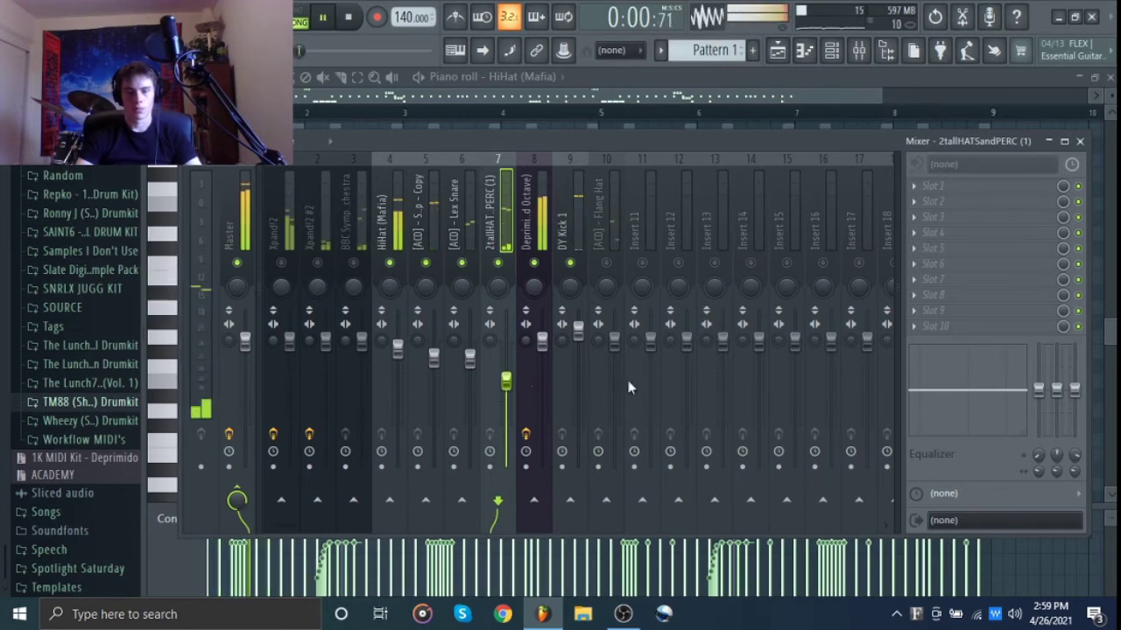
key(space)
drag(945, 388, 950, 431)
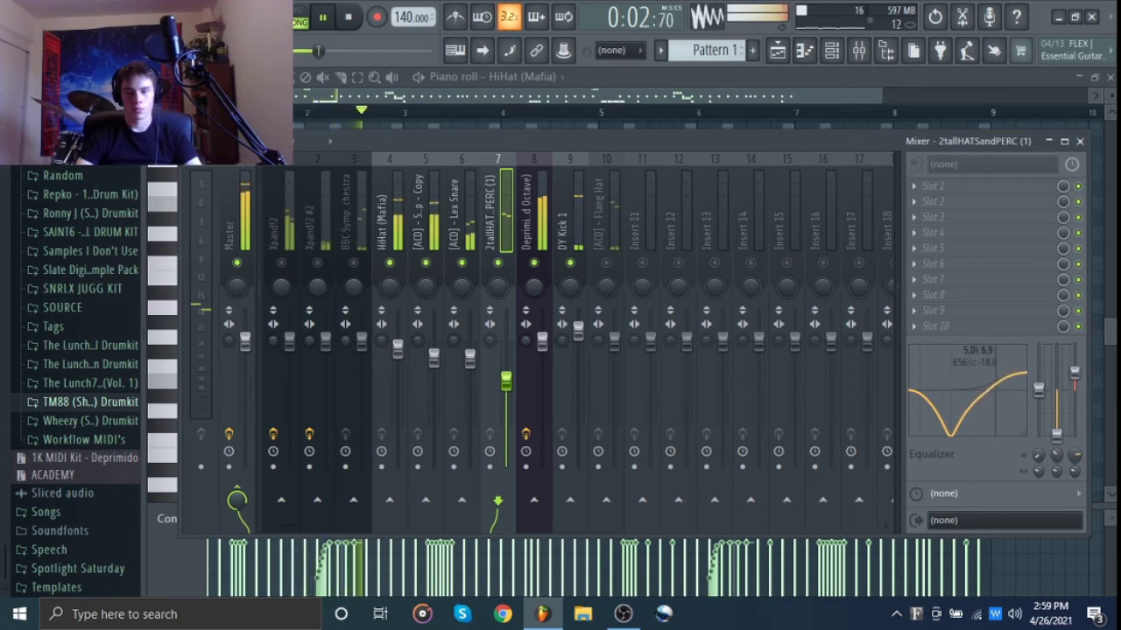
key(space)
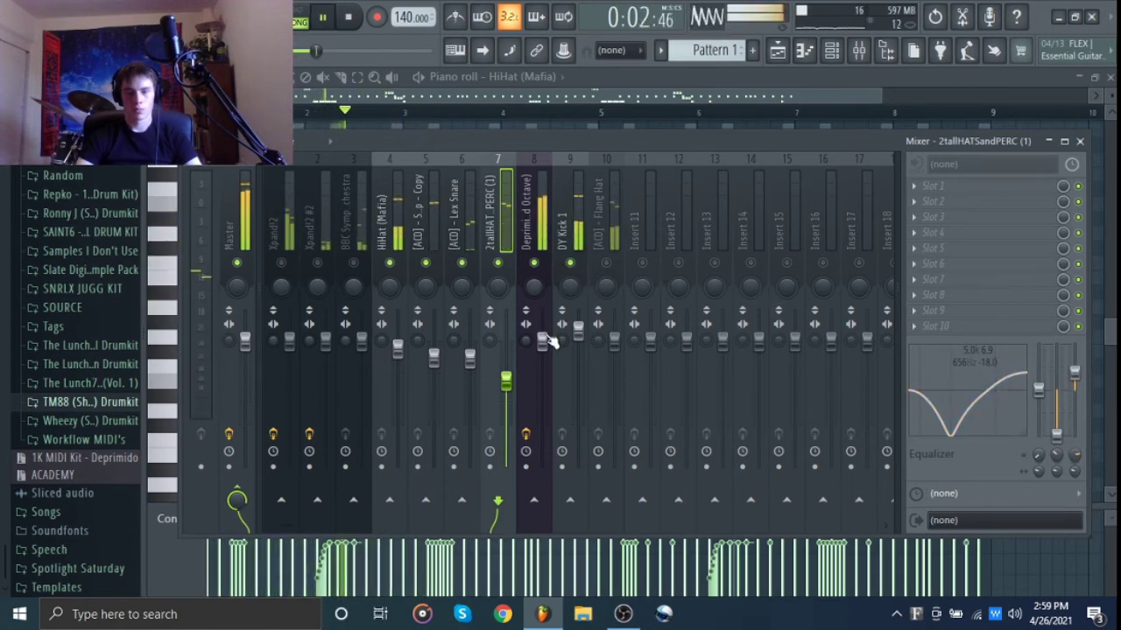
Lower the Deprimido sub-bass level well below the kick, and unmute the Flang Hat at a reduced level
drag(543, 341, 542, 365)
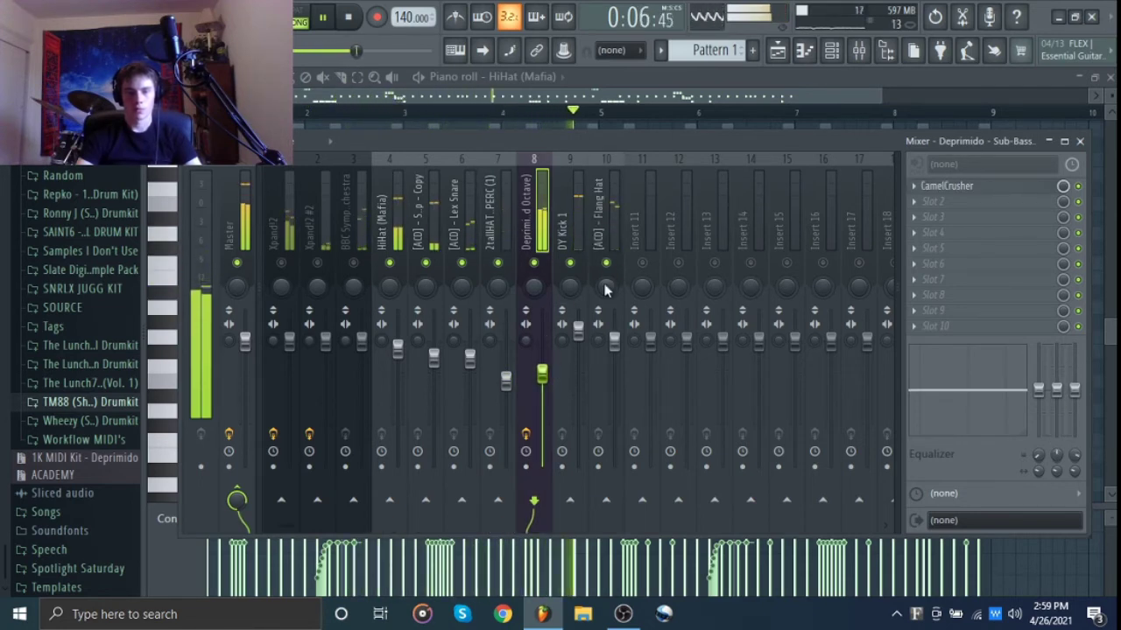
drag(614, 341, 614, 353)
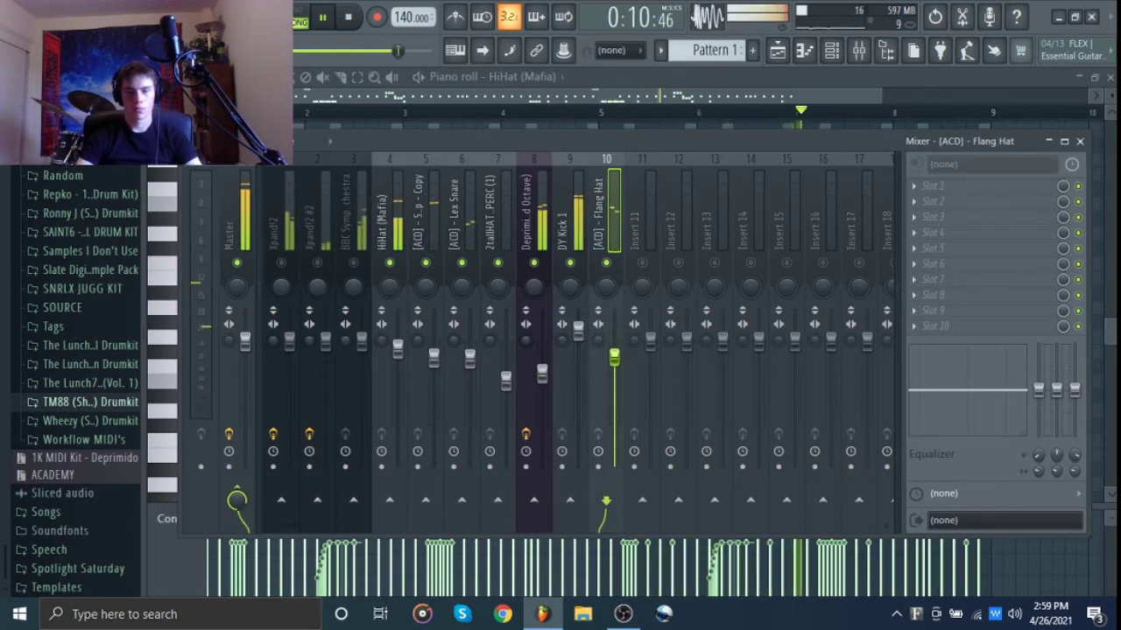
click(542, 376)
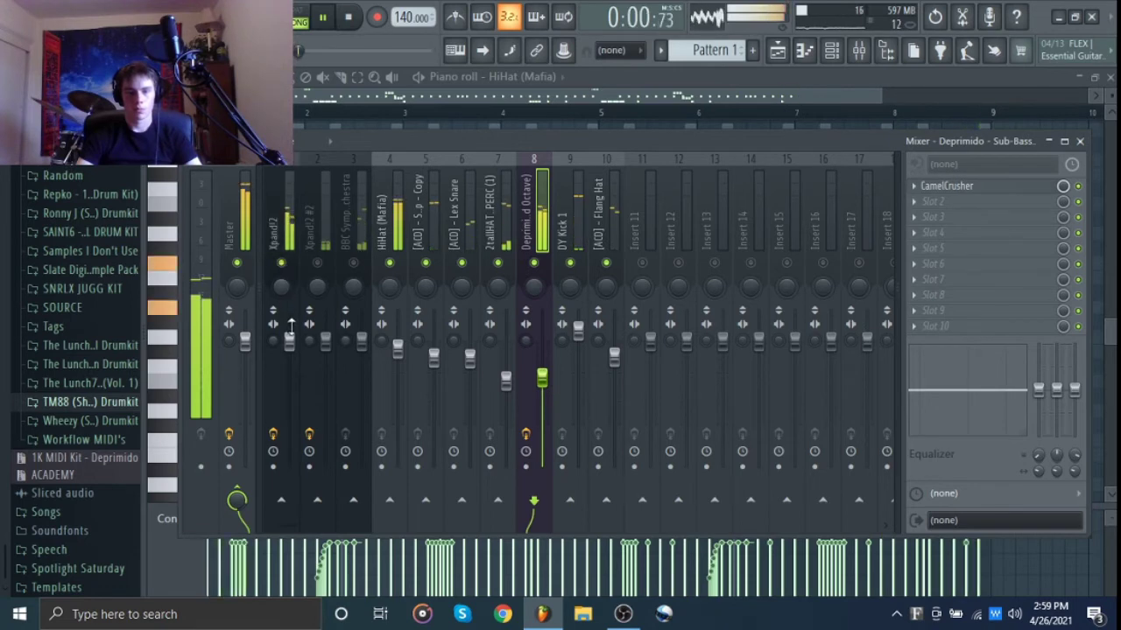
Lower the Xpand!2, Xpand!2 #2 and BBC Symphony Orchestra levels in the mix and unmute all remaining mixer tracks
click(289, 341)
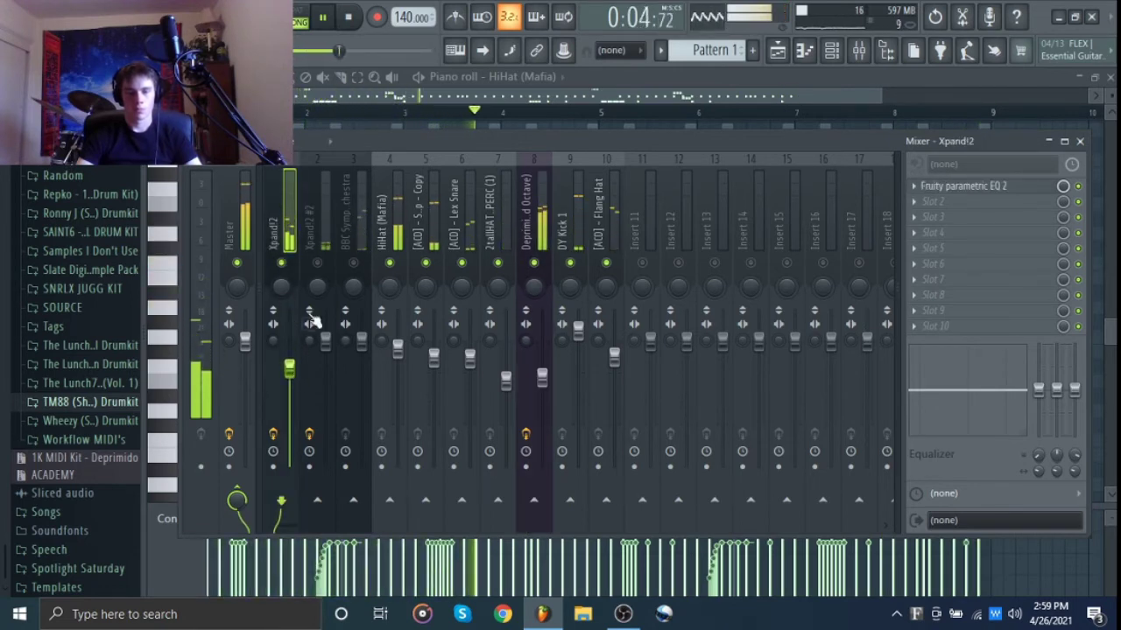
click(325, 354)
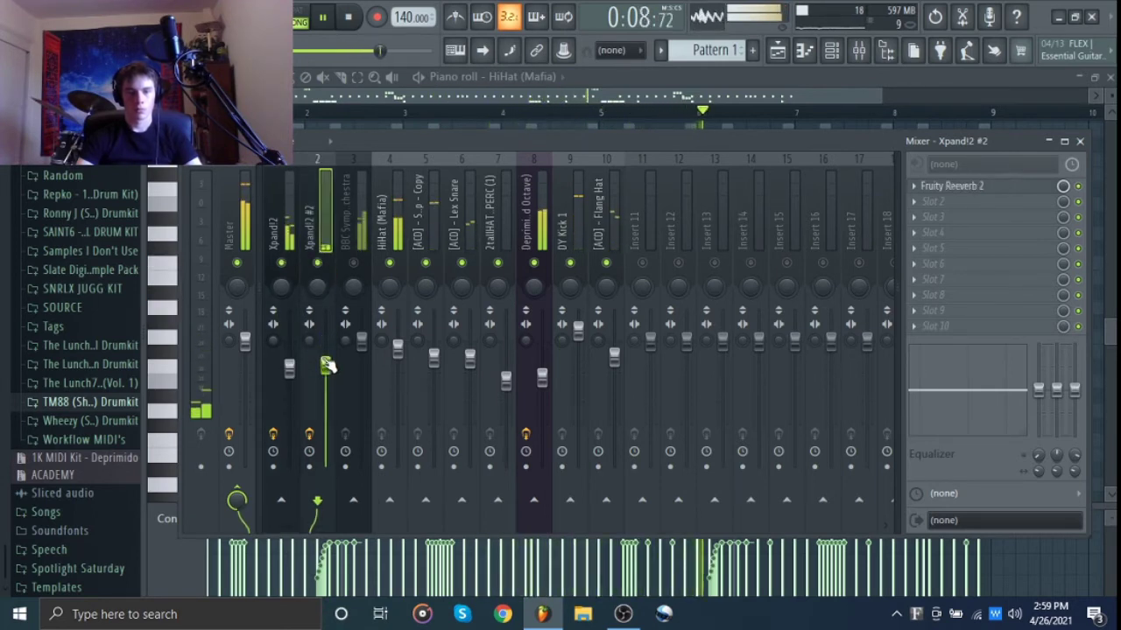
drag(361, 340, 362, 359)
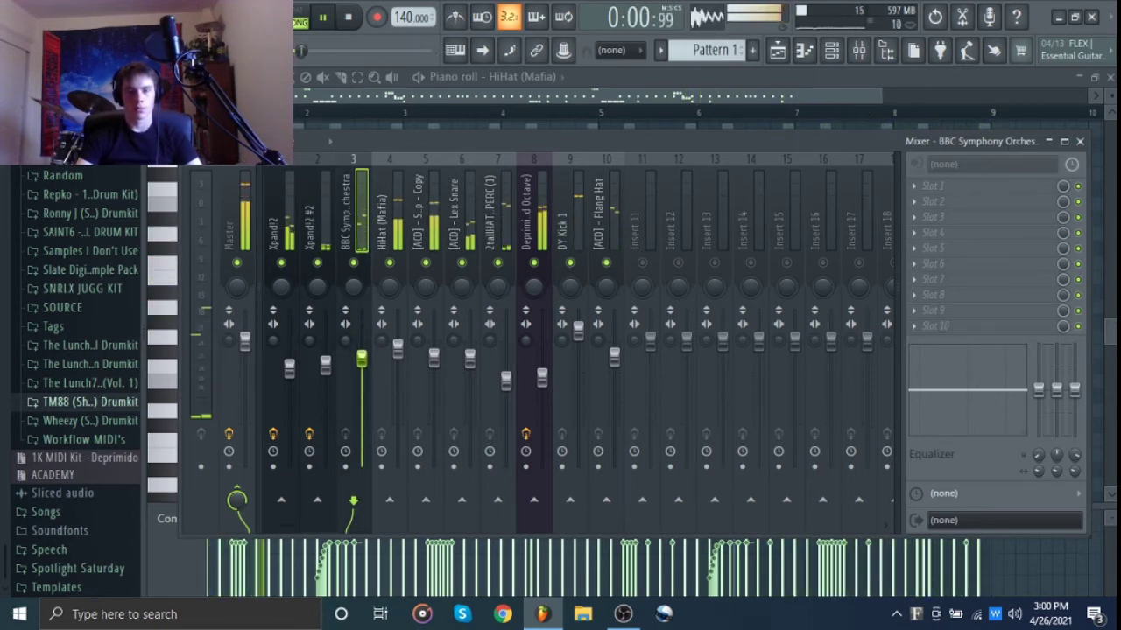
click(282, 263)
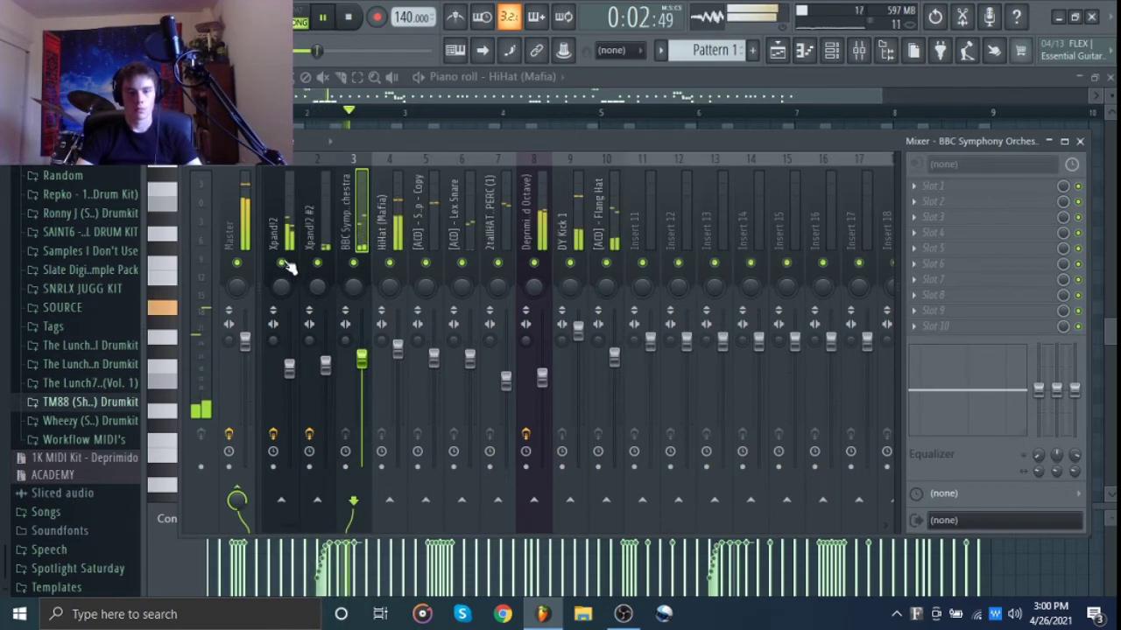
Adjust the gain of the Fruity Limiter on the Master track during playback, and close the plugin
click(242, 228)
click(996, 187)
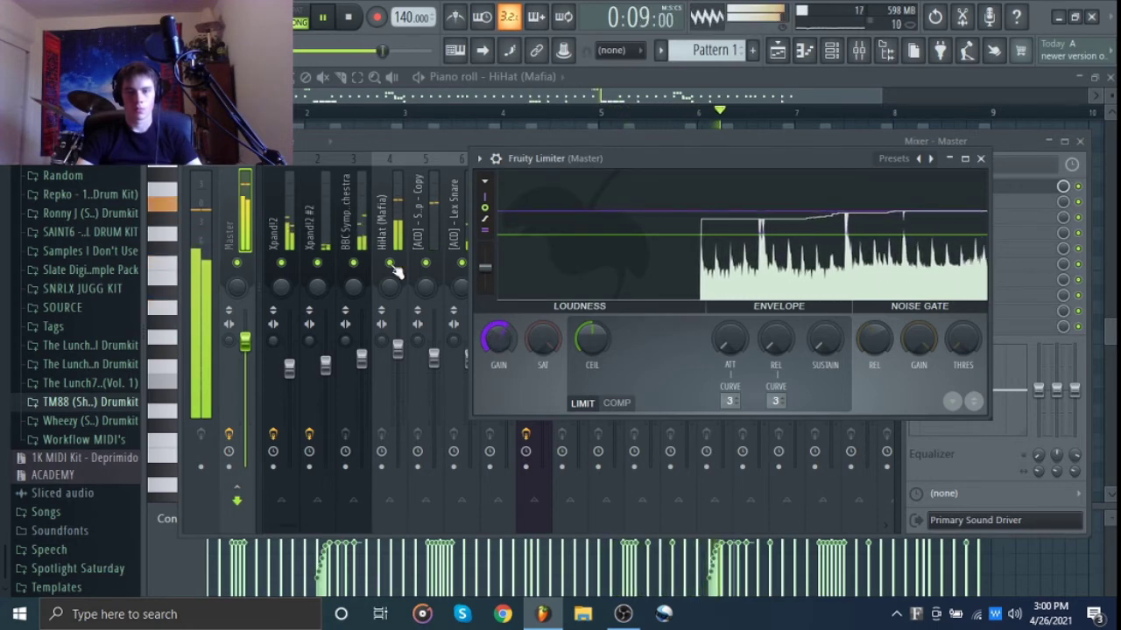
mouse_move(498, 338)
mouse_down()
mouse_move(498, 324)
mouse_move(489, 341)
mouse_up()
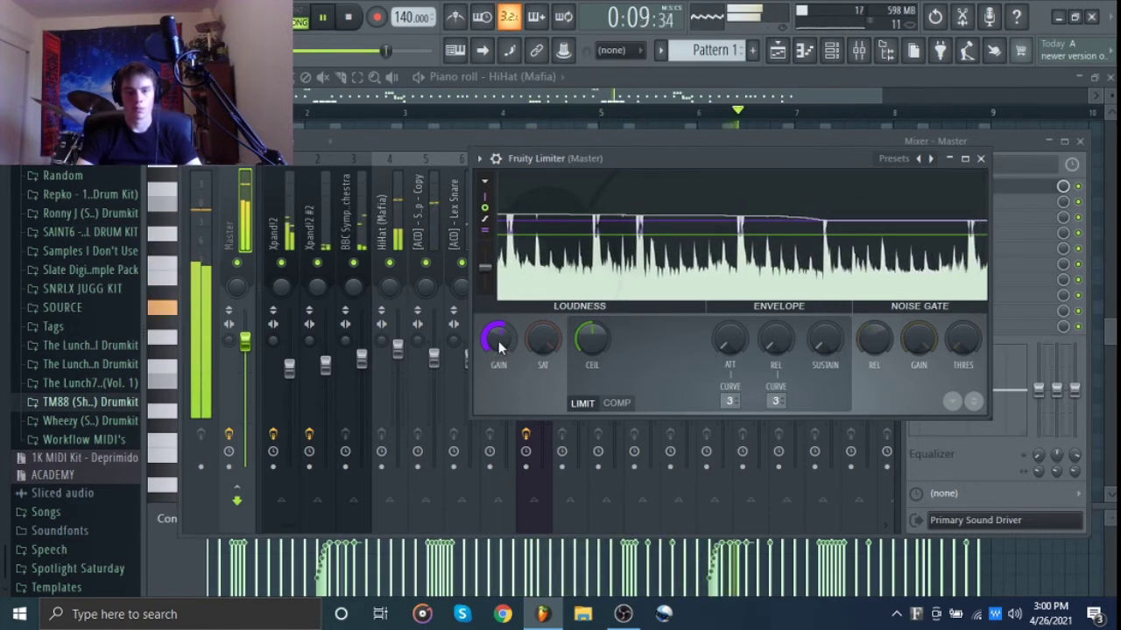
key(space)
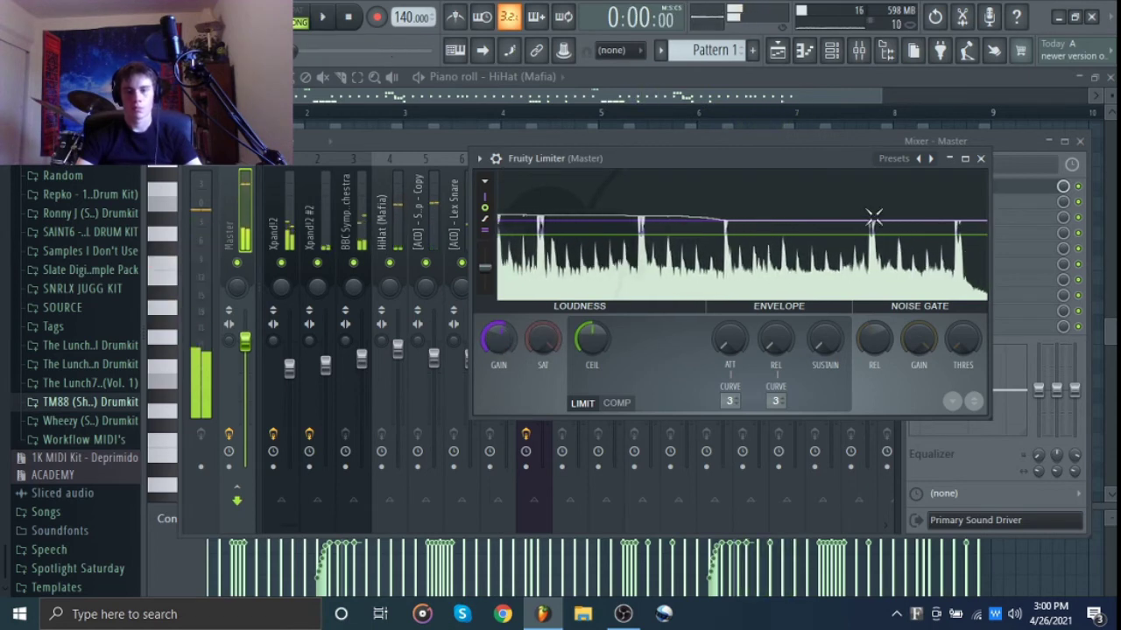
click(981, 158)
click(978, 188)
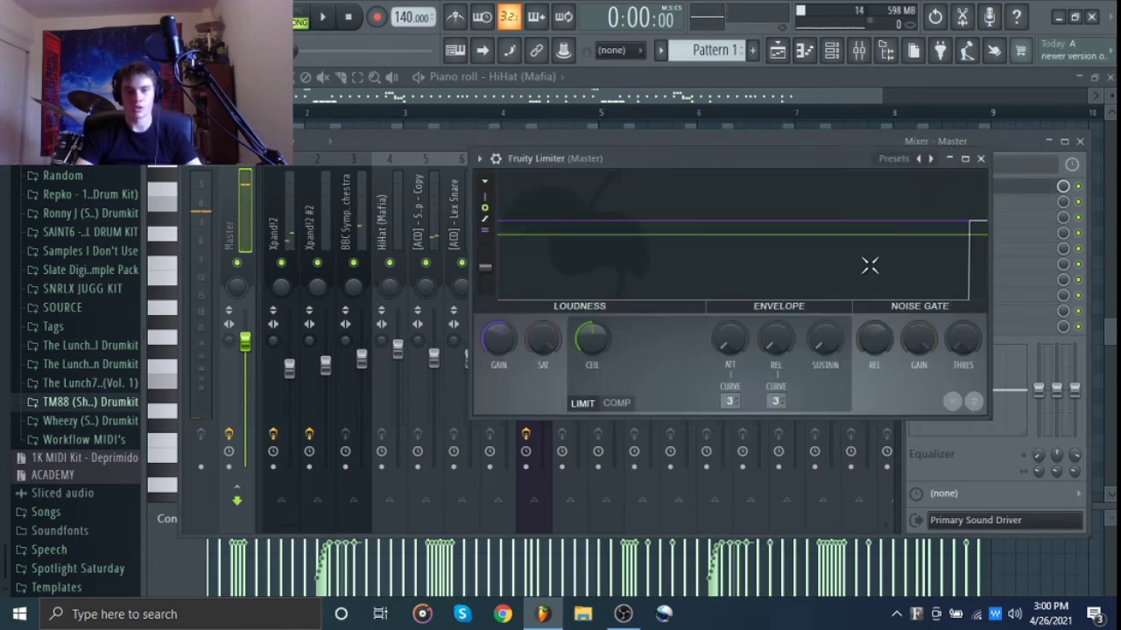
click(981, 160)
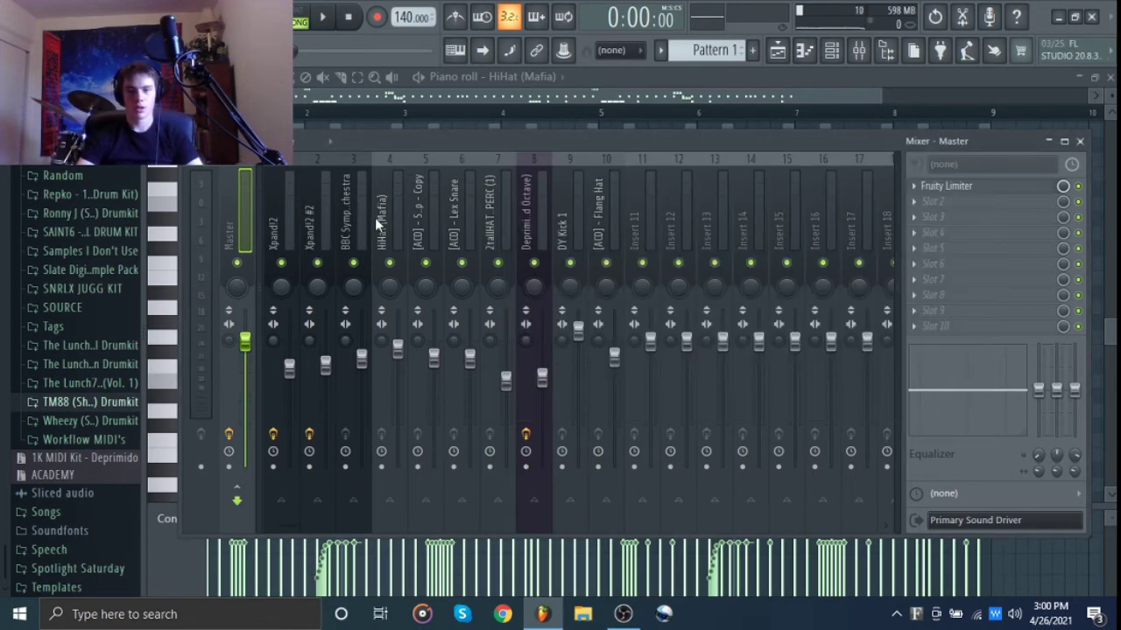
Close the mixer and piano roll and split Pattern 1 by channel into separate patterns
click(1080, 141)
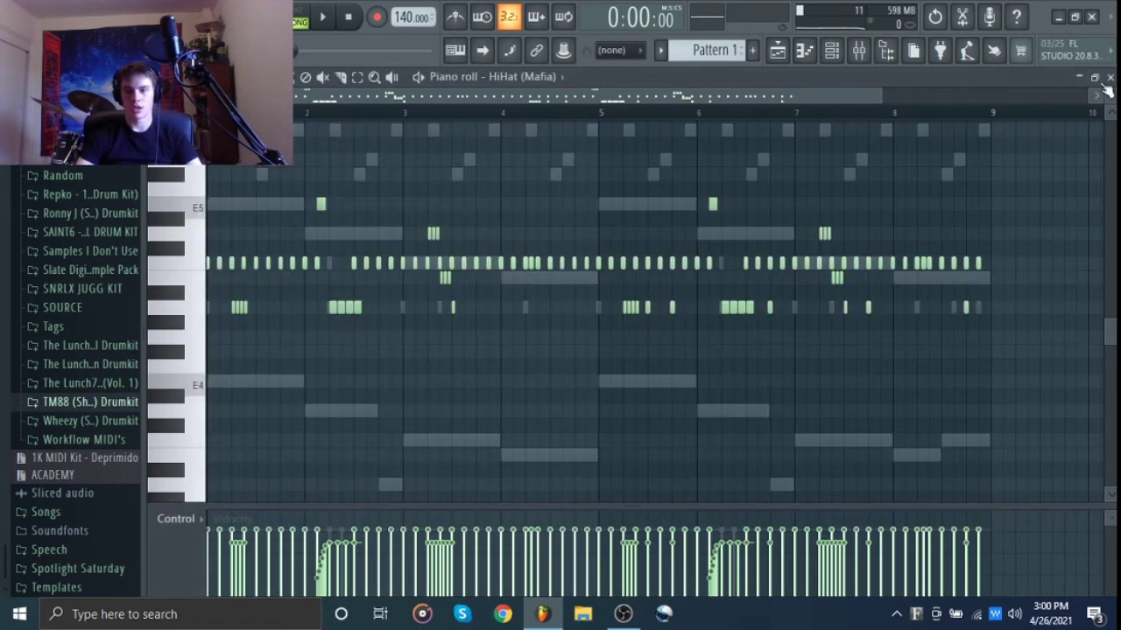
click(1108, 77)
right_click(495, 154)
right_click(171, 136)
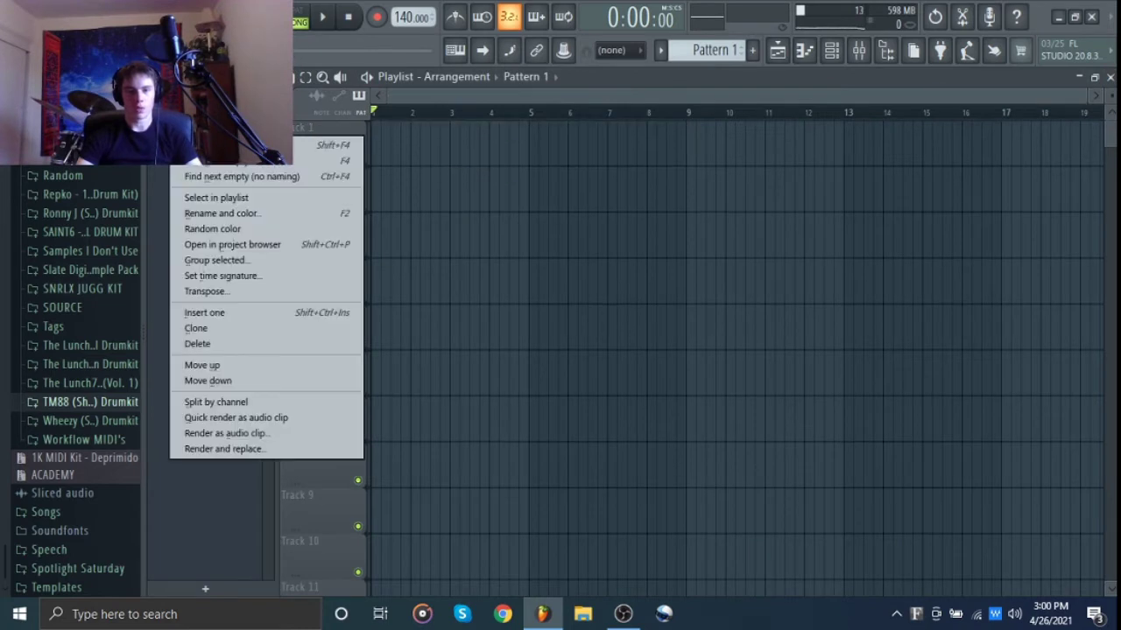
click(198, 400)
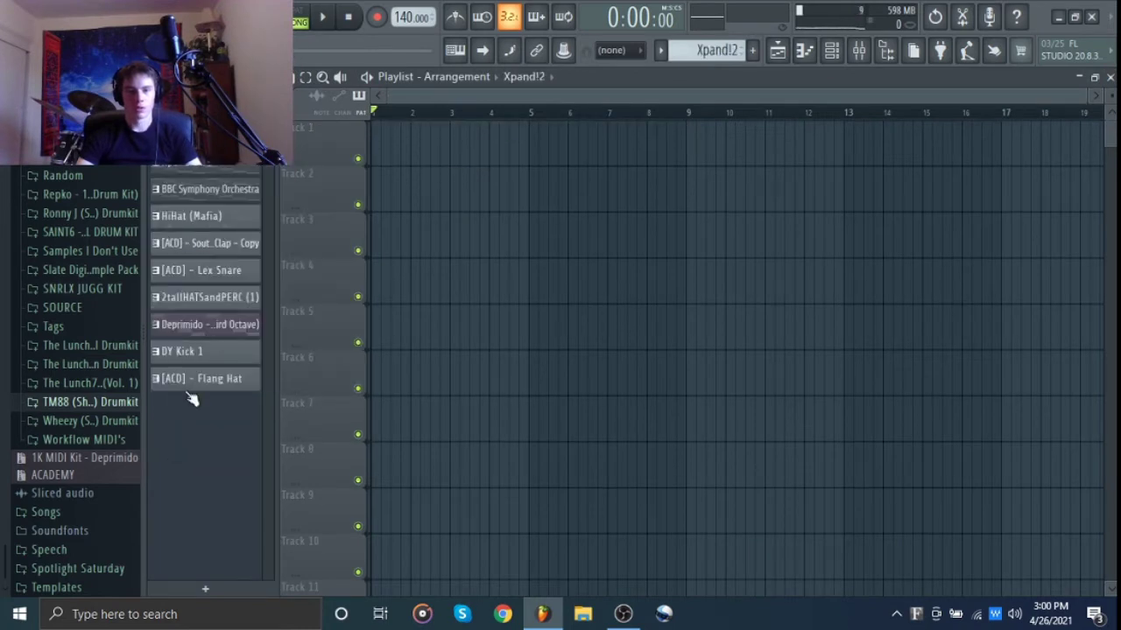
Place all the split patterns on their own playlist tracks from bar 1 and duplicate the eight-bar block four times, up to bar 41
drag(254, 180, 322, 146)
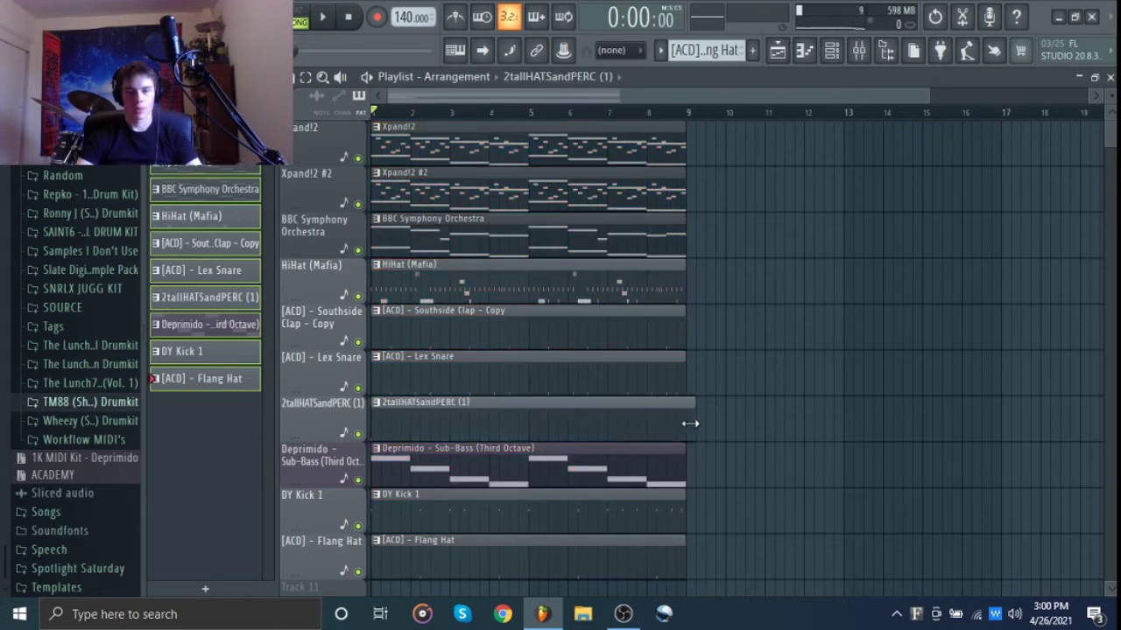
key(ctrl+a)
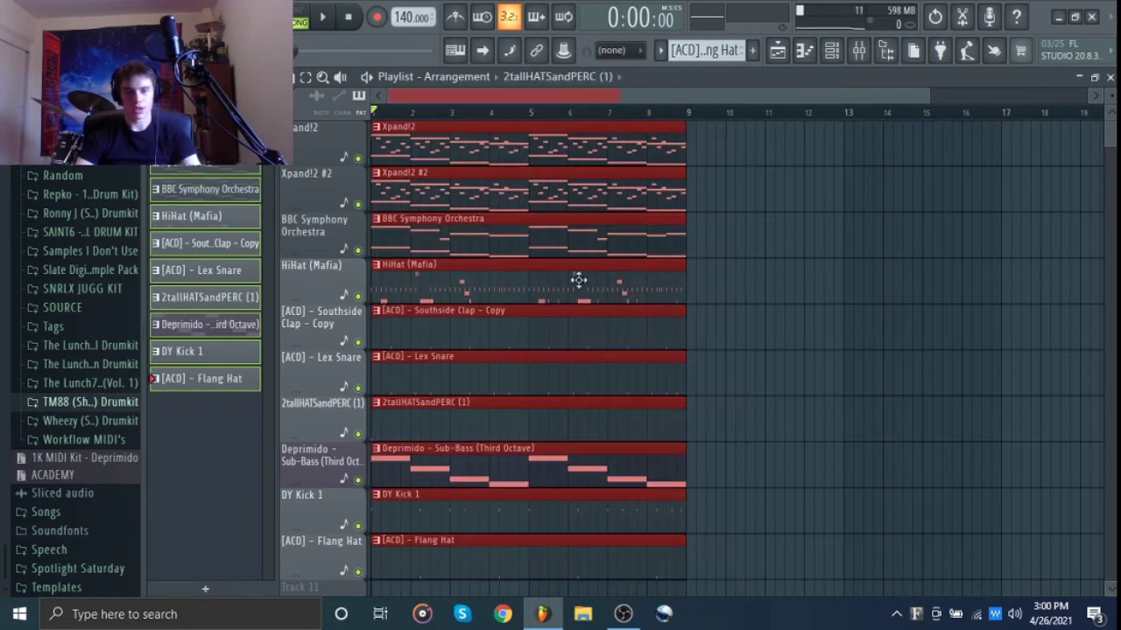
key(ctrl+b)
key(ctrl+b)
key(ctrl+b)
key(ctrl+b)
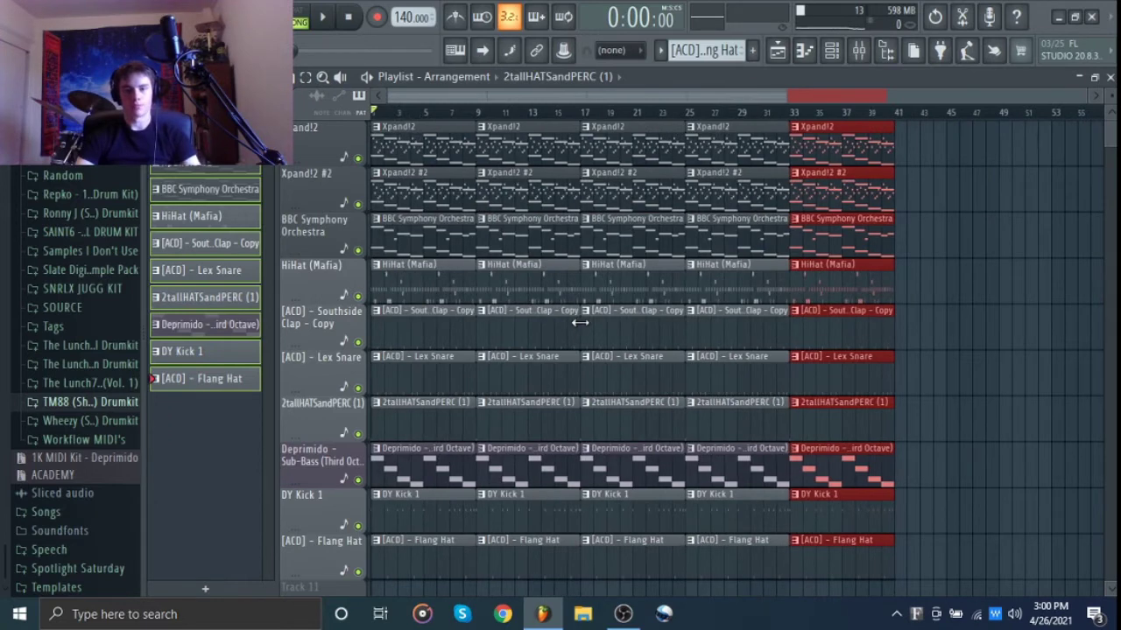
scroll(875, 324, down, 1)
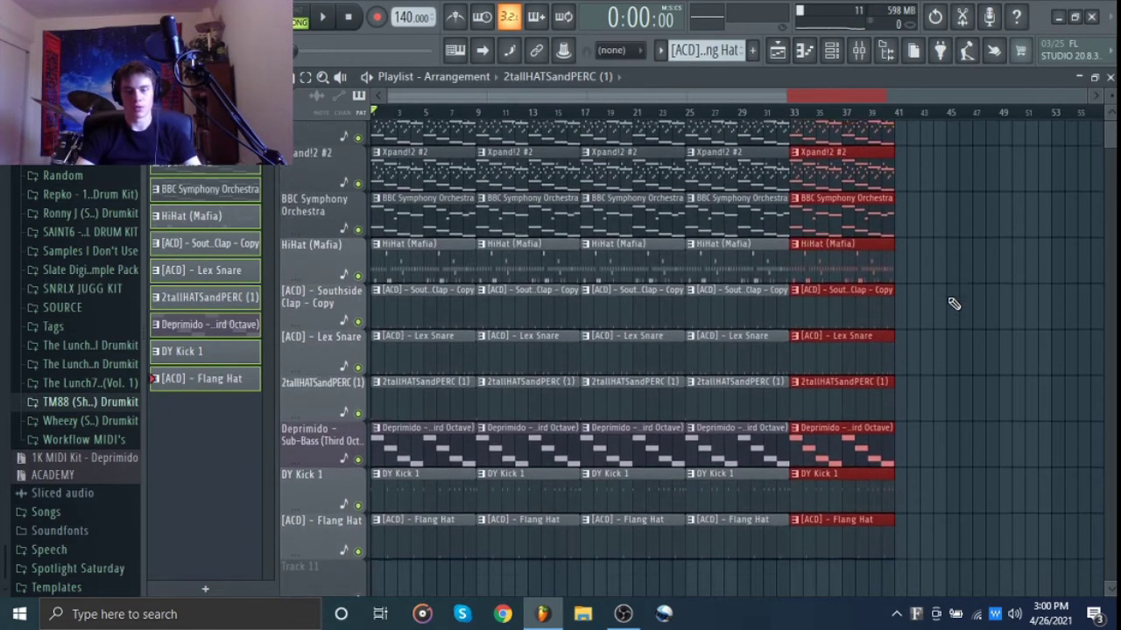
Delete the drum and sub-bass clips from the first eight bars, keeping only the Xpand!2, Xpand!2 #2 and BBC Symphony Orchestra clips there
click(919, 312)
scroll(945, 420, up, 1)
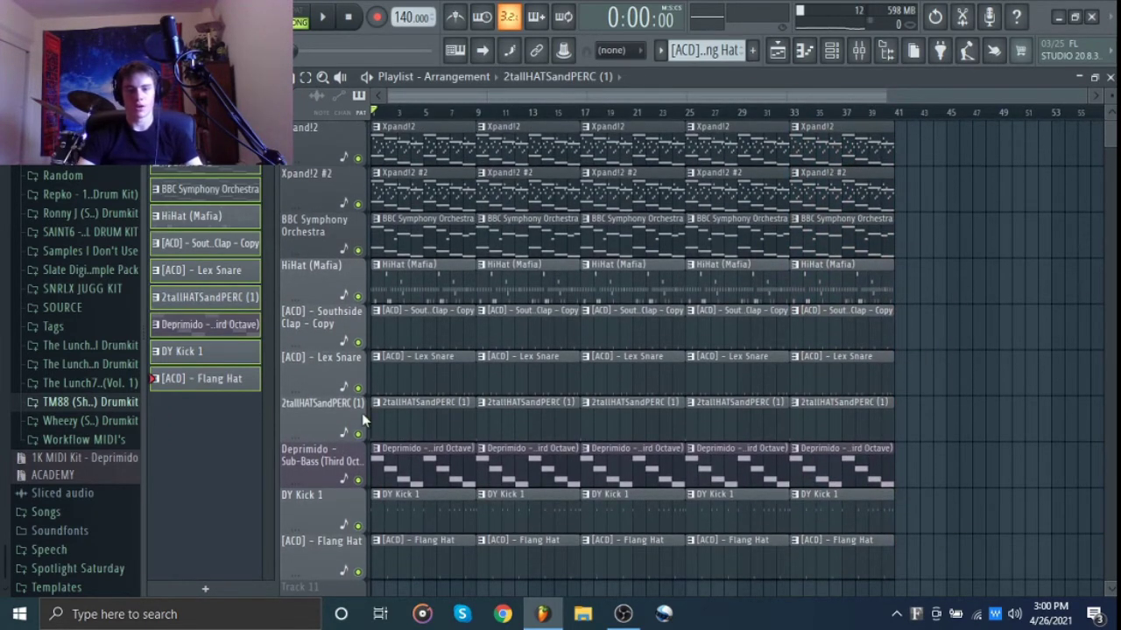
mouse_move(406, 303)
mouse_down()
mouse_move(404, 533)
mouse_move(405, 447)
mouse_up()
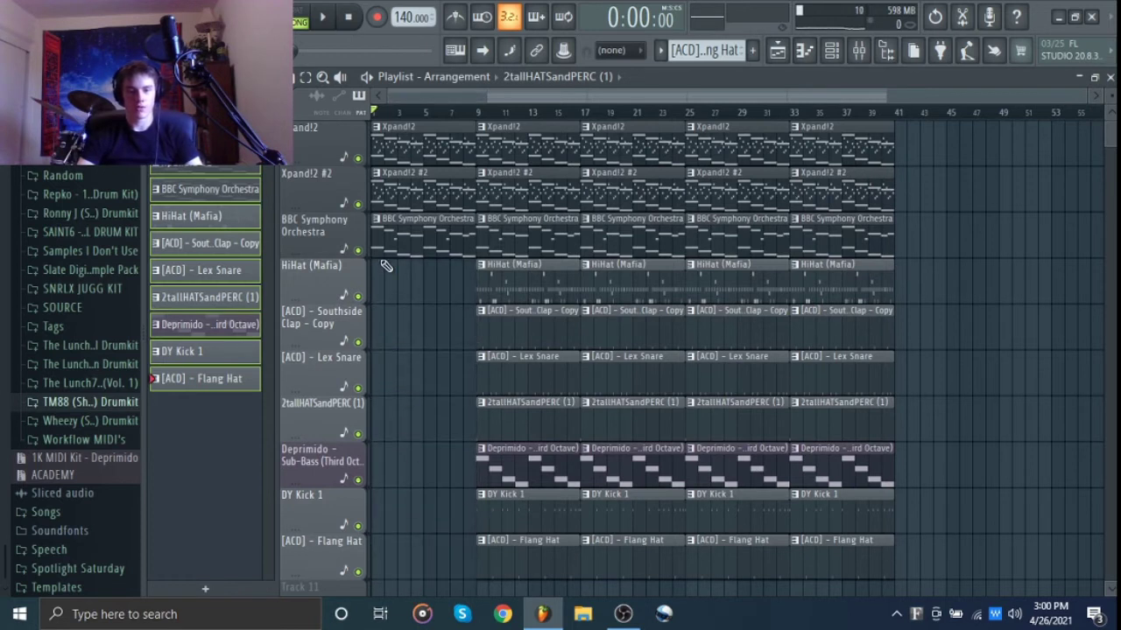
Play the arrangement and trim the first BBC Symphony Orchestra clip so that it starts at bar 5
key(space)
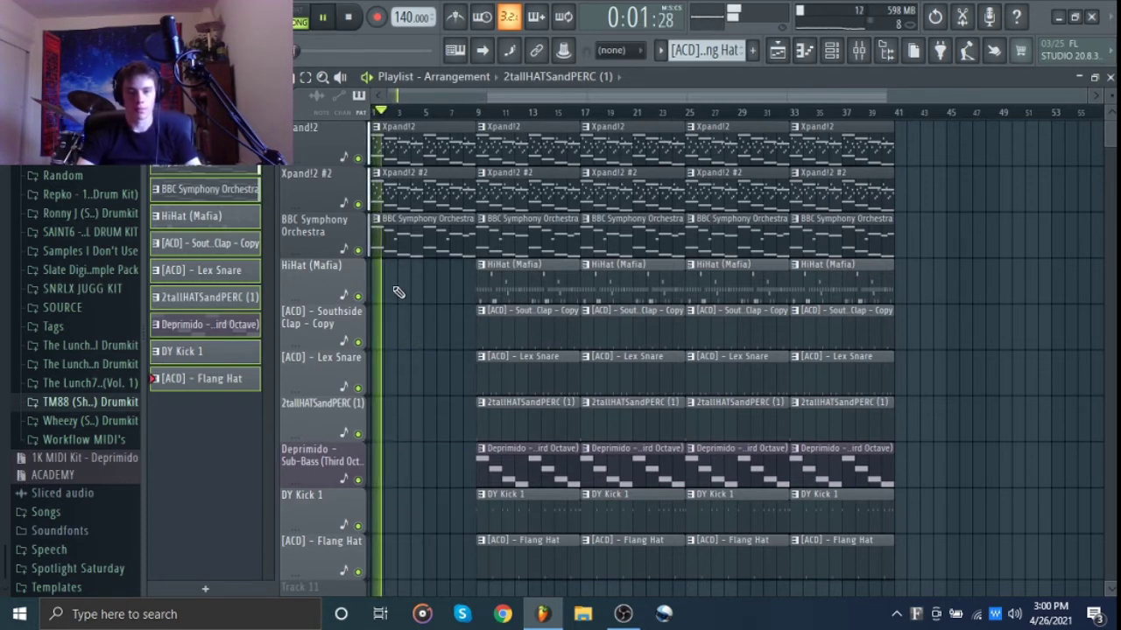
drag(375, 243, 431, 244)
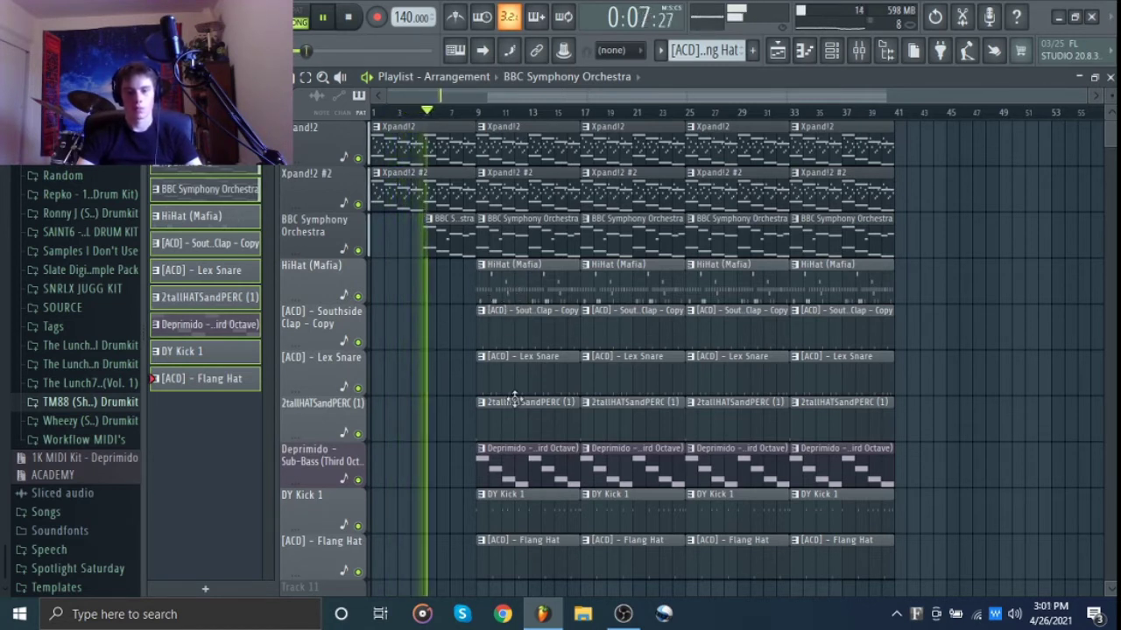
right_click(528, 482)
key(ctrl+z)
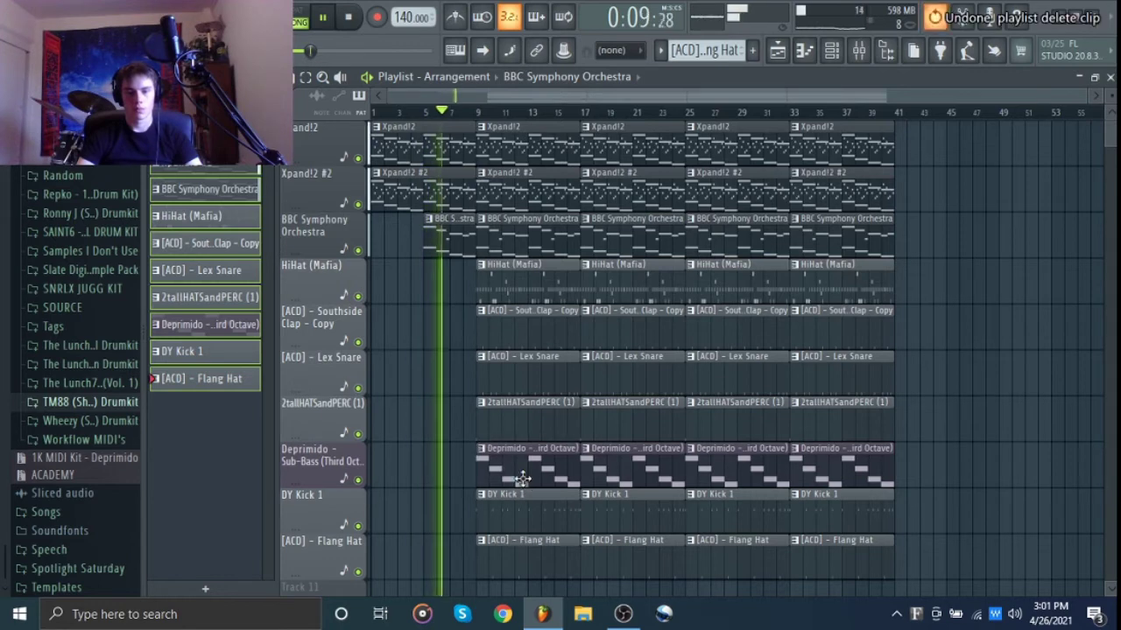
right_click(511, 497)
right_click(510, 560)
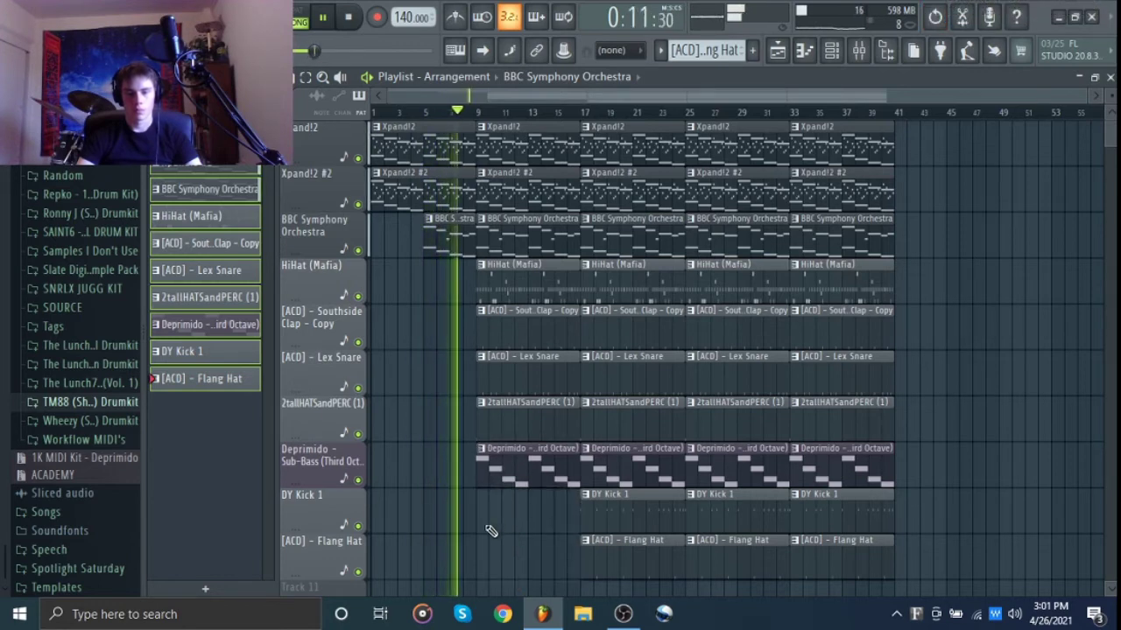
Remove the 2tallHATSandPERC (1) clip from bars 9 to 17, leaving the Lex Snare clip in place
scroll(531, 441, up, 4)
right_click(533, 429)
right_click(543, 392)
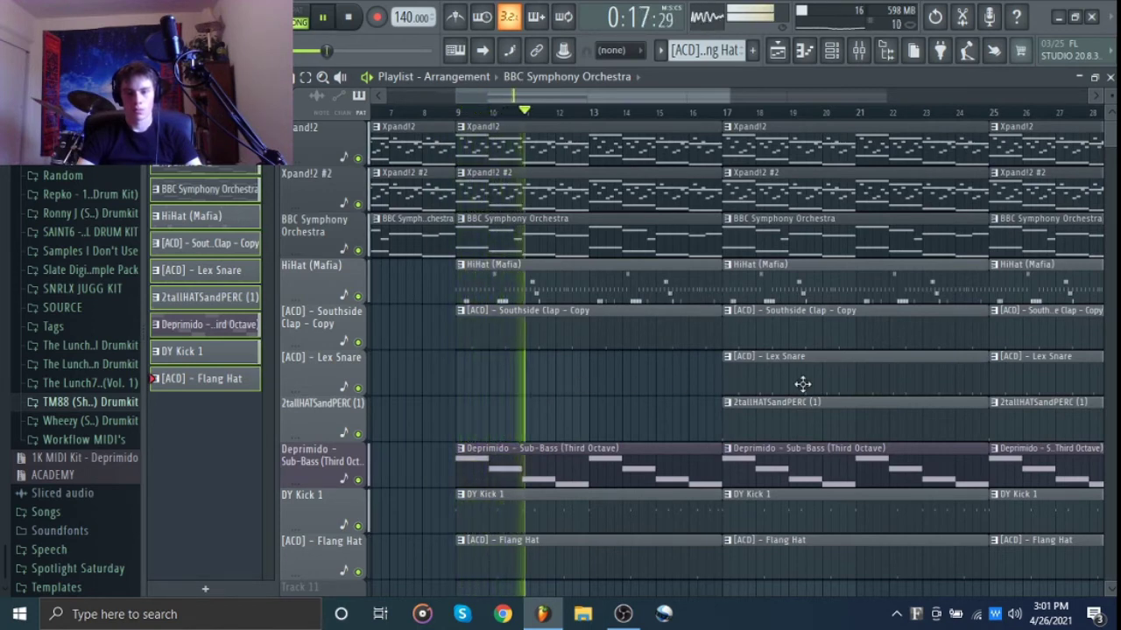
key(ctrl+z)
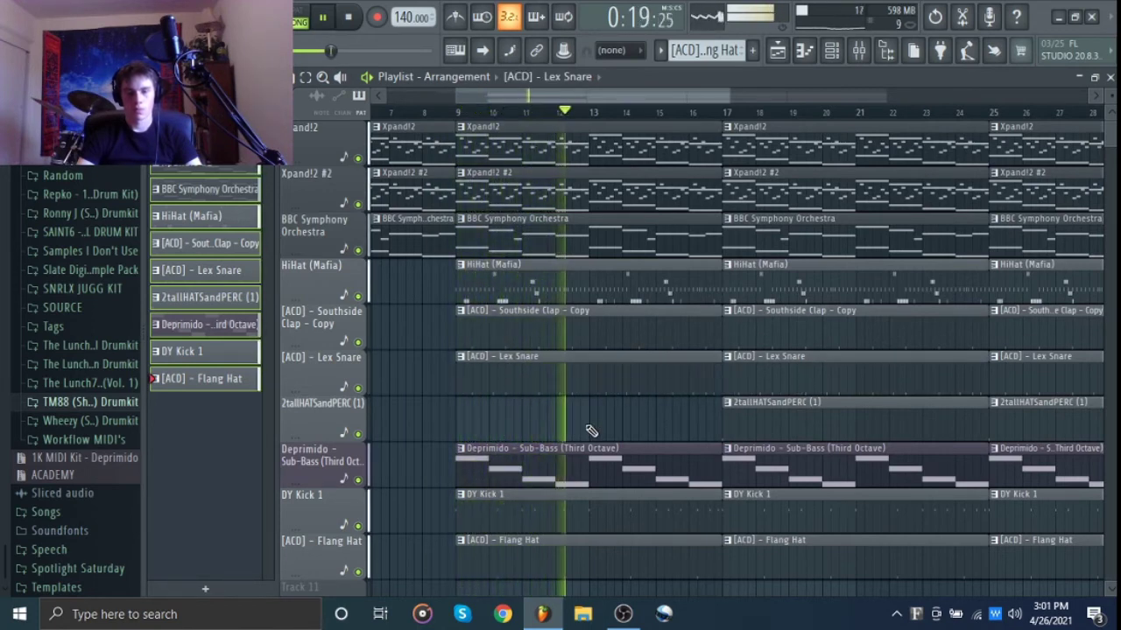
drag(621, 427, 559, 427)
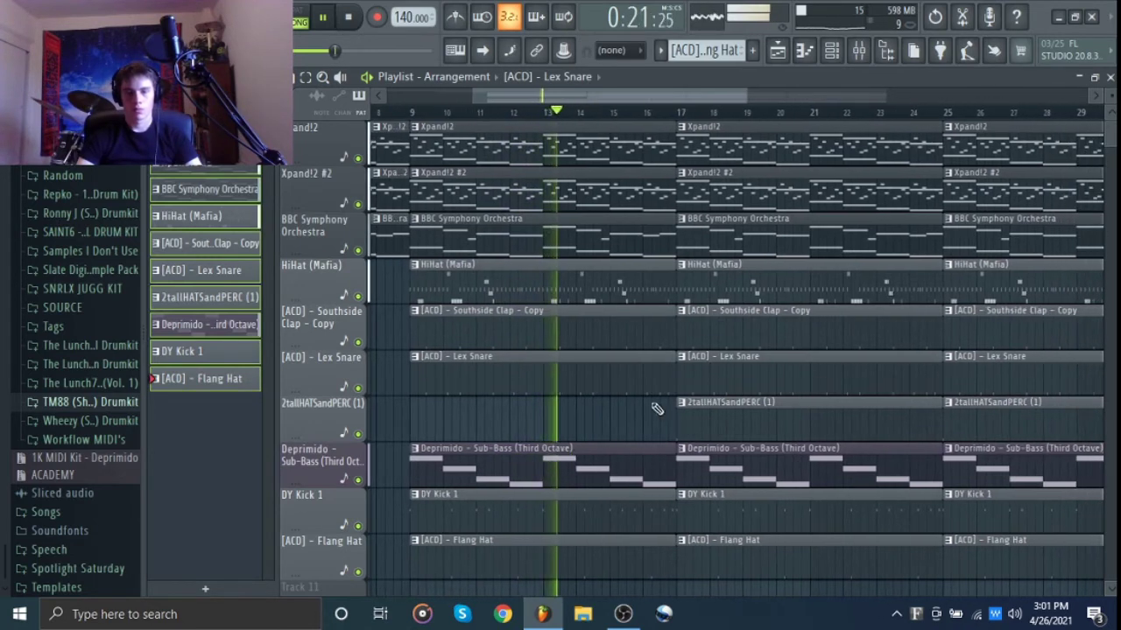
drag(782, 295, 728, 347)
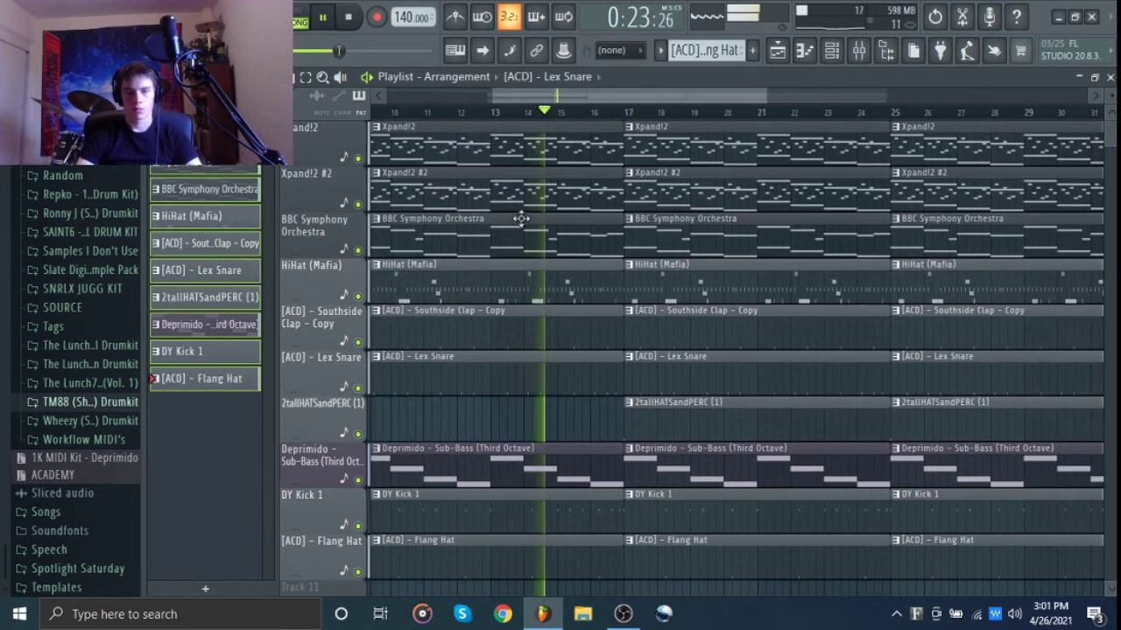
right_click(263, 15)
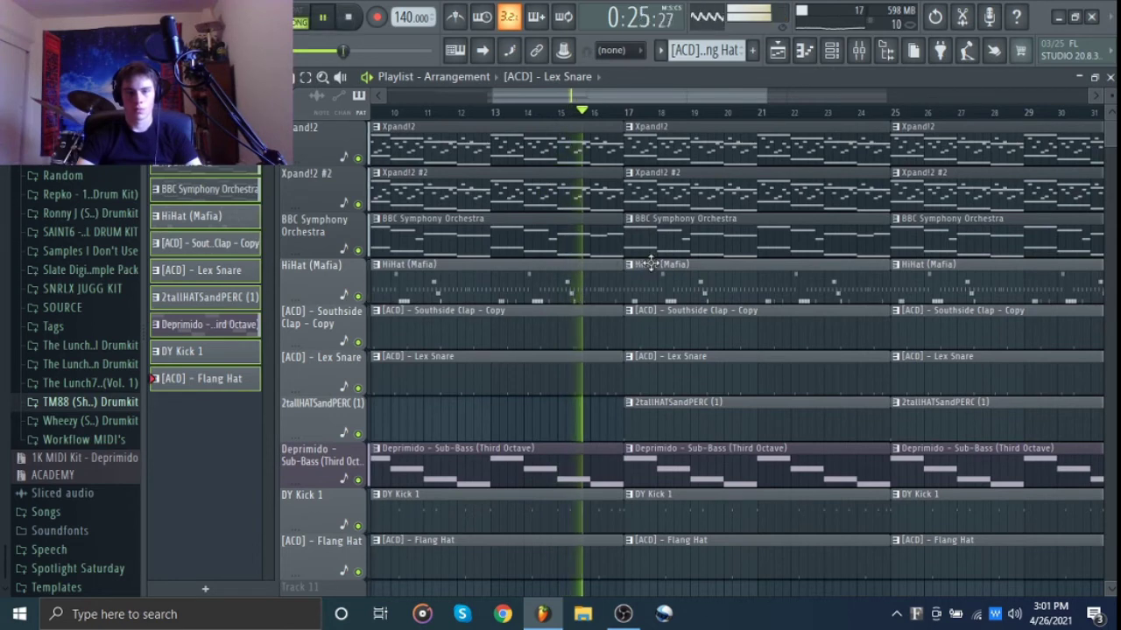
Check the Master level in the mixer and remove the [ACD] - Flang Hat clip from bars 9 to 17
click(858, 50)
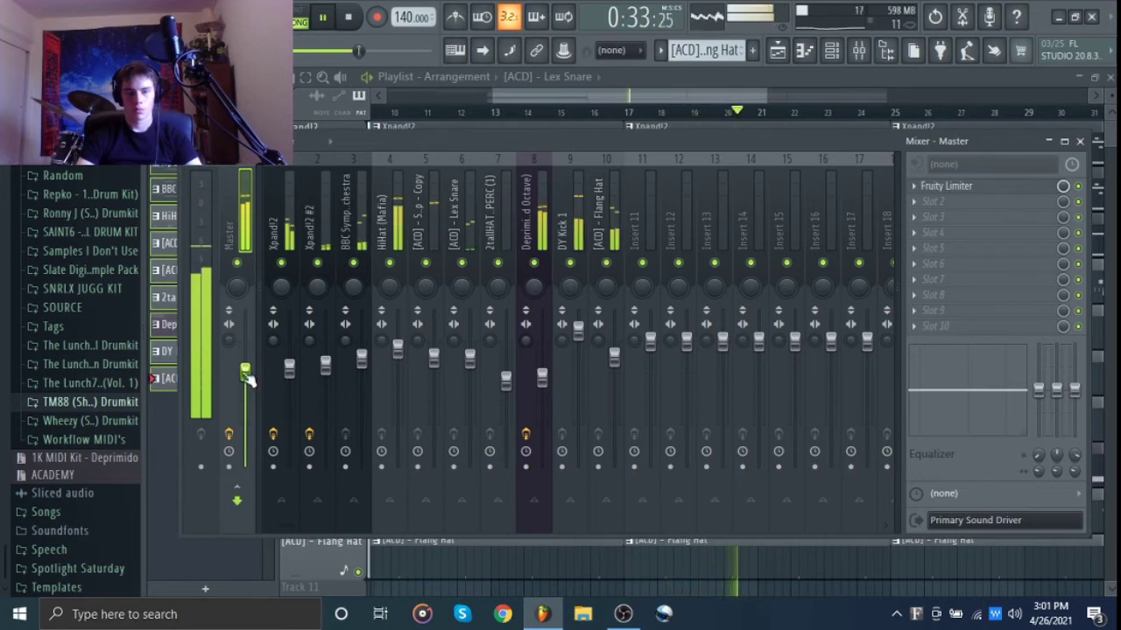
click(1079, 141)
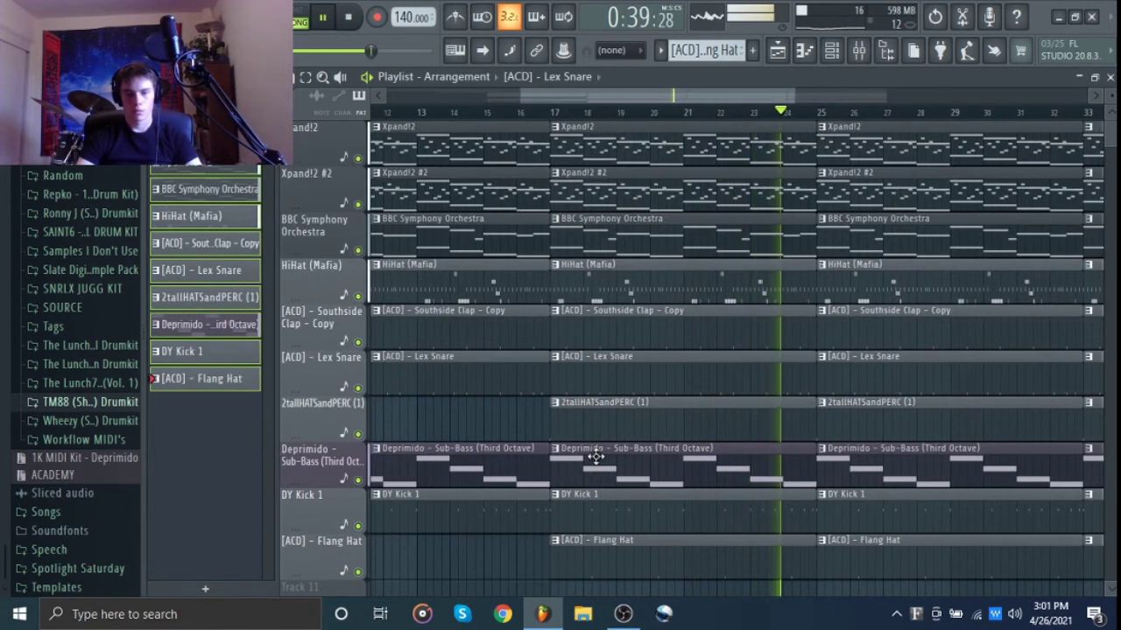
scroll(608, 333, left, 3)
click(398, 113)
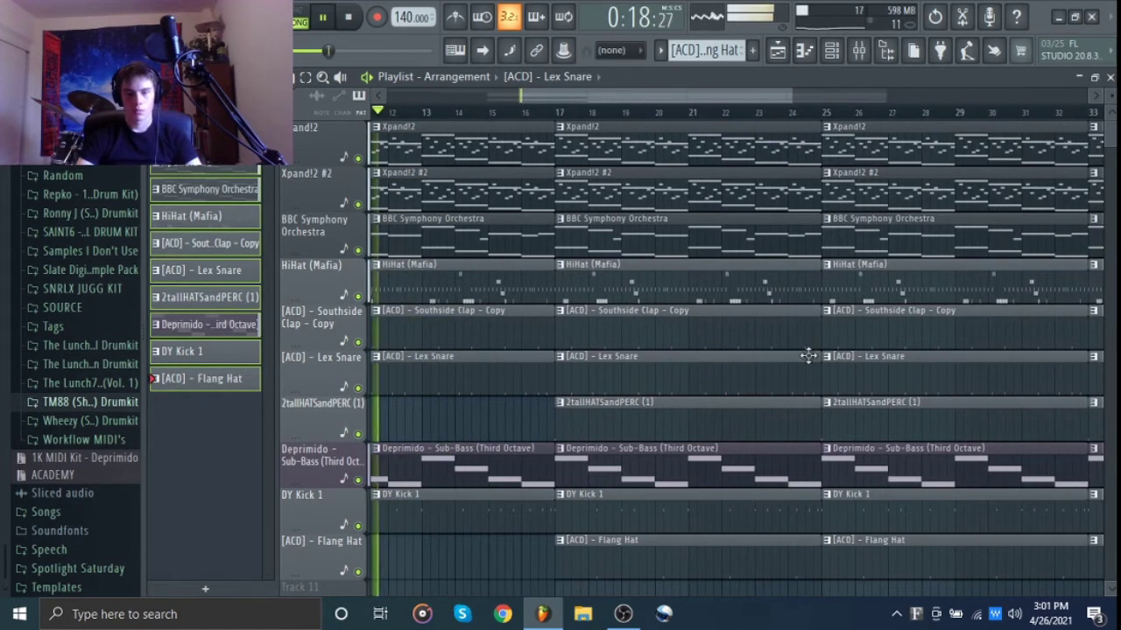
Delete the BBC Symphony Orchestra, Lex Snare, 2tallHATSandPERC (1) and sub-bass clips from bars 25 to 33
scroll(783, 388, right, 6)
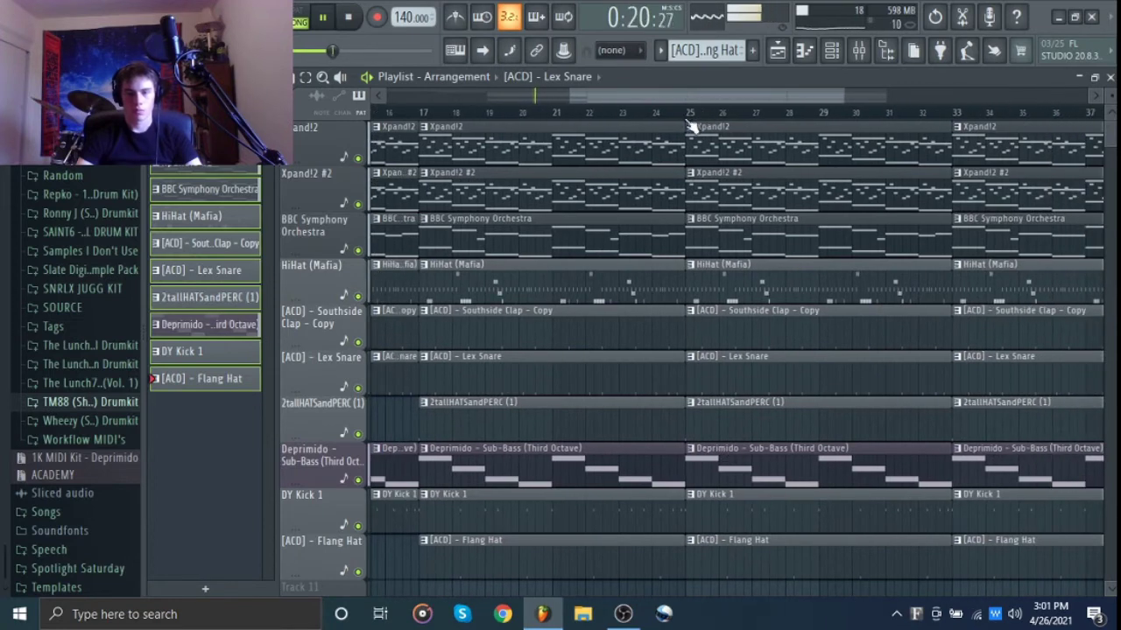
click(690, 116)
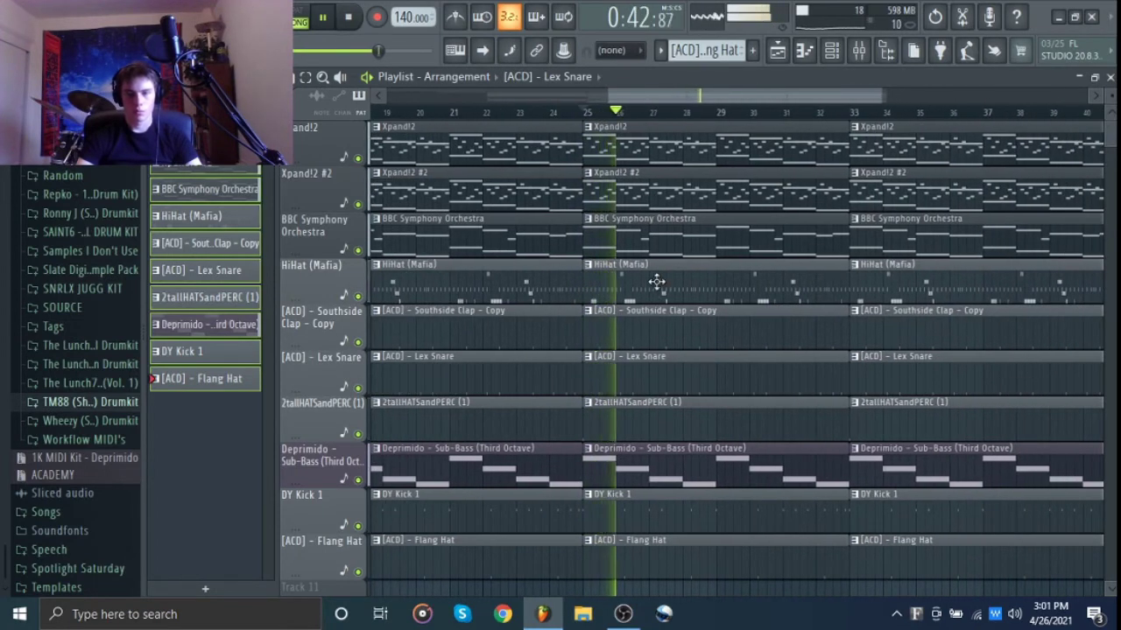
key(space)
right_click(663, 250)
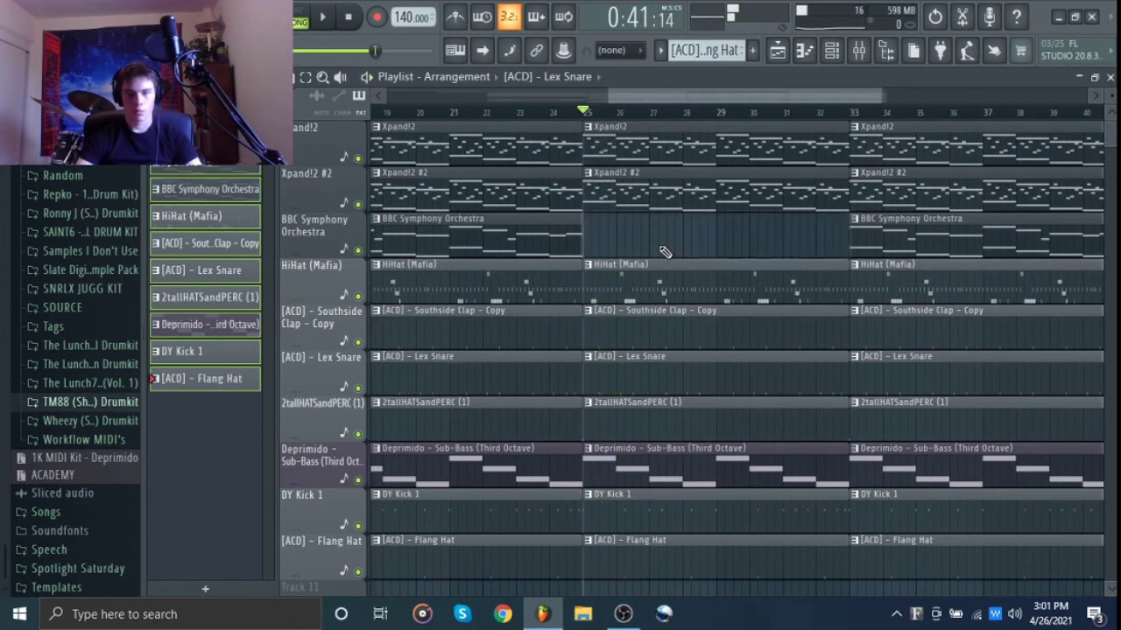
right_click(660, 385)
right_click(658, 415)
right_click(652, 468)
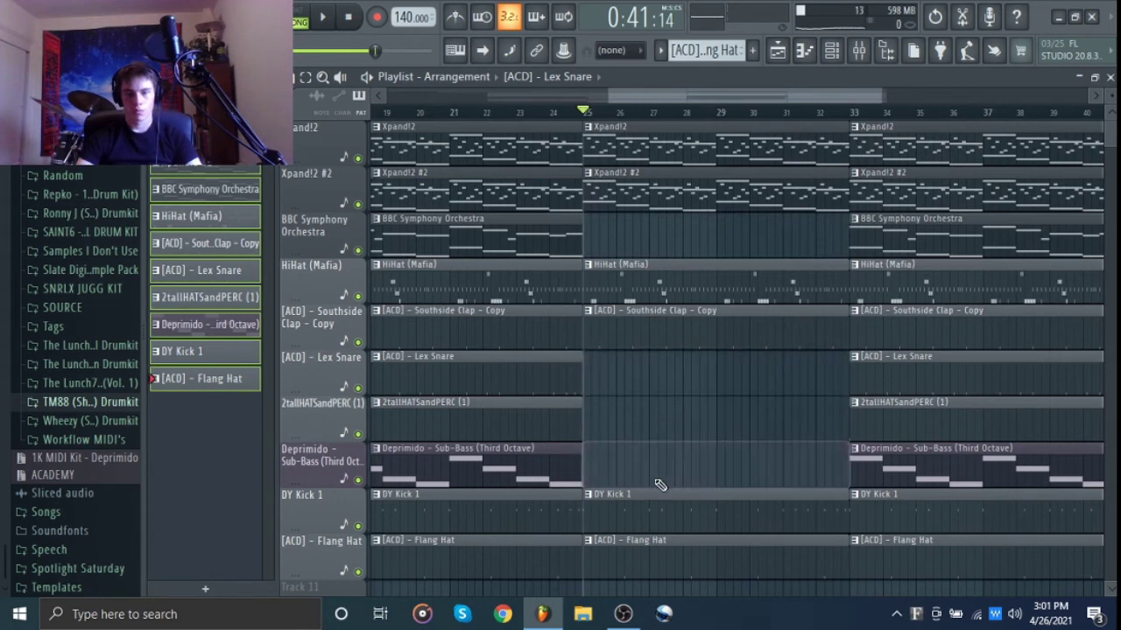
Delete the Flang Hat clip at bar 25, put the 2tallHATSandPERC (1) clip back at bar 25, and replay the section
key(space)
right_click(633, 575)
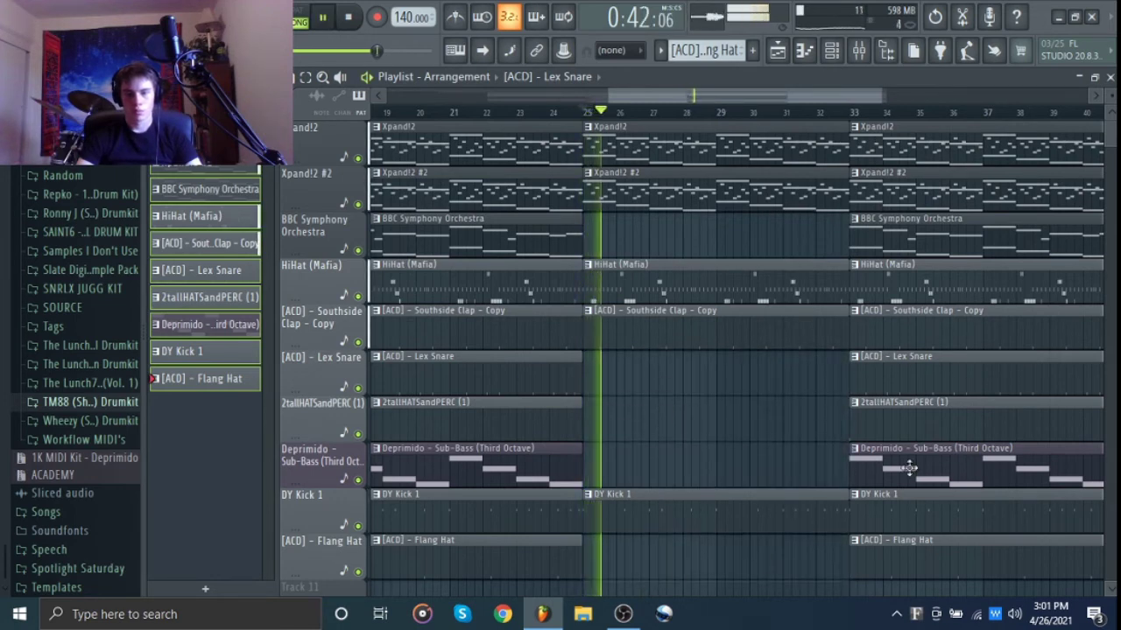
key(space)
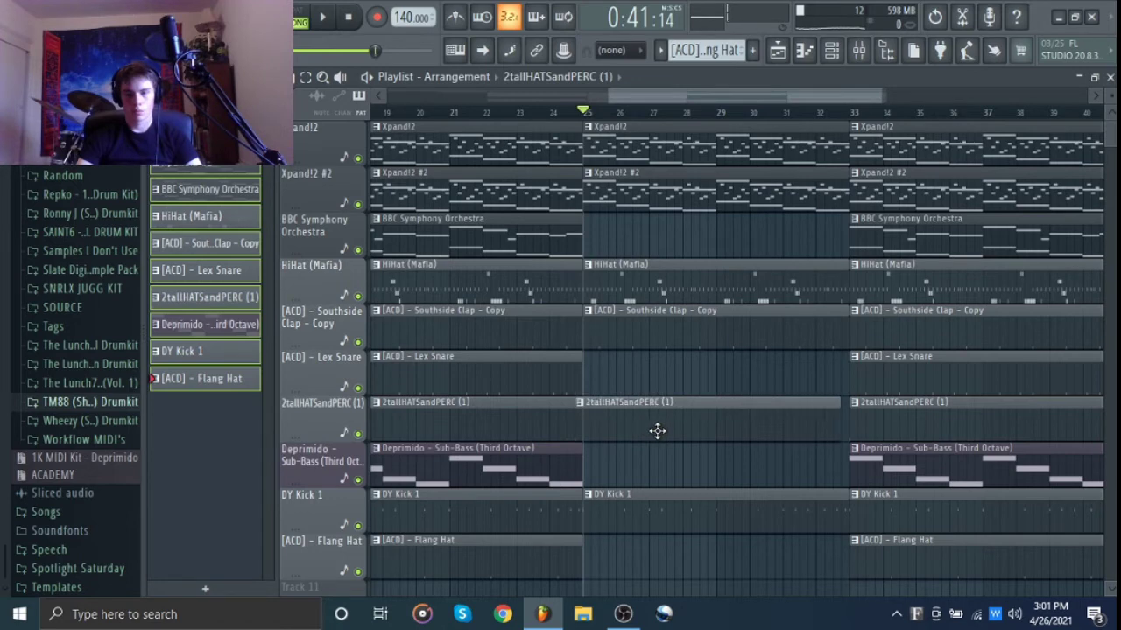
key(space)
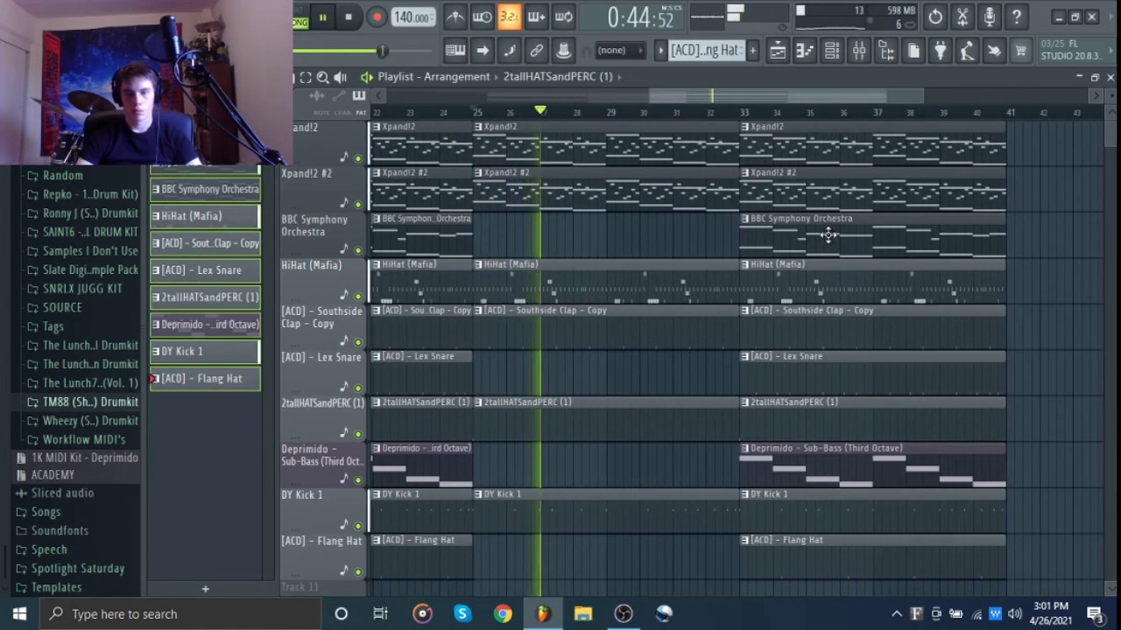
Delete the BBC Symphony Orchestra, Lex Snare and sub-bass clips from bars 33 to 41
right_click(819, 238)
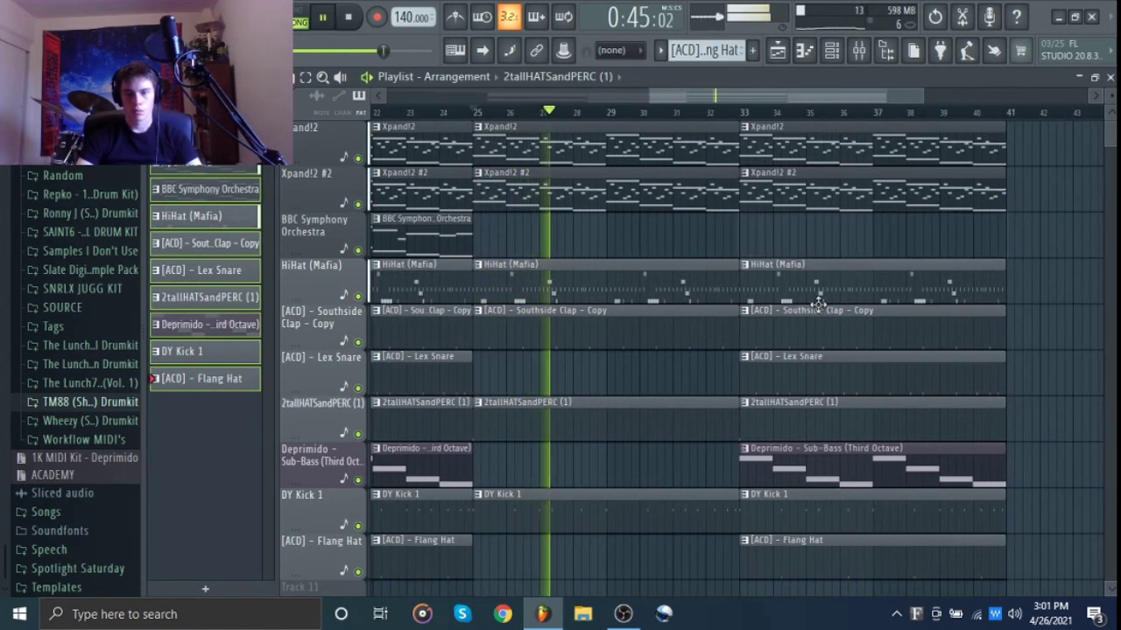
right_click(826, 387)
right_click(858, 473)
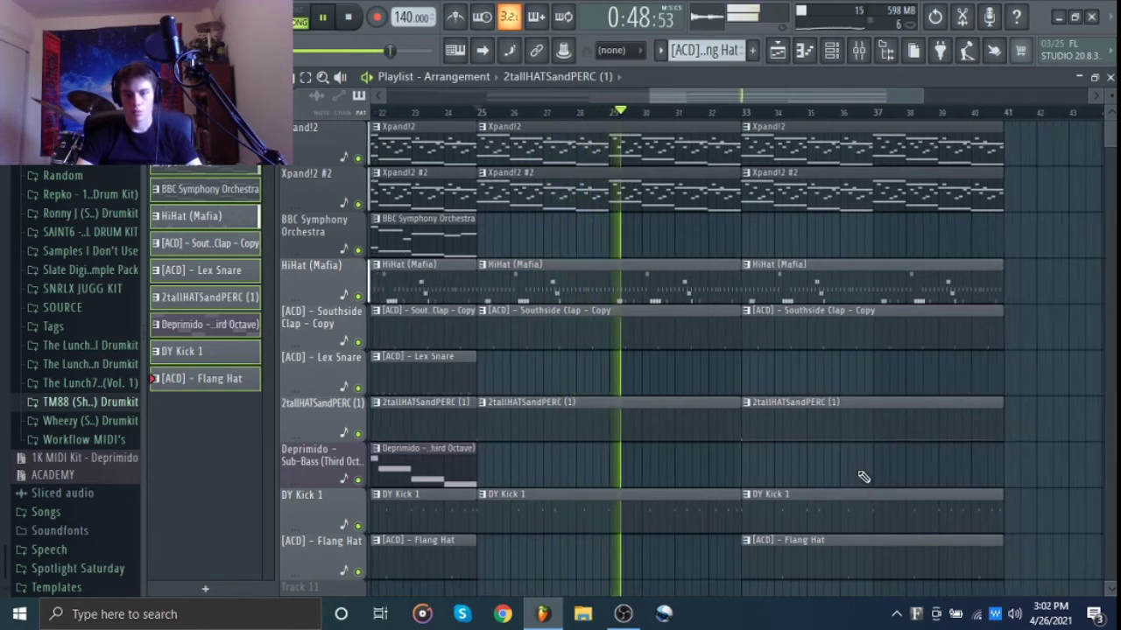
Duplicate the whole 40-bar arrangement so that the copy starts at bar 41, and deselect the clips
scroll(858, 475, down, 2)
key(ctrl+a)
key(ctrl+b)
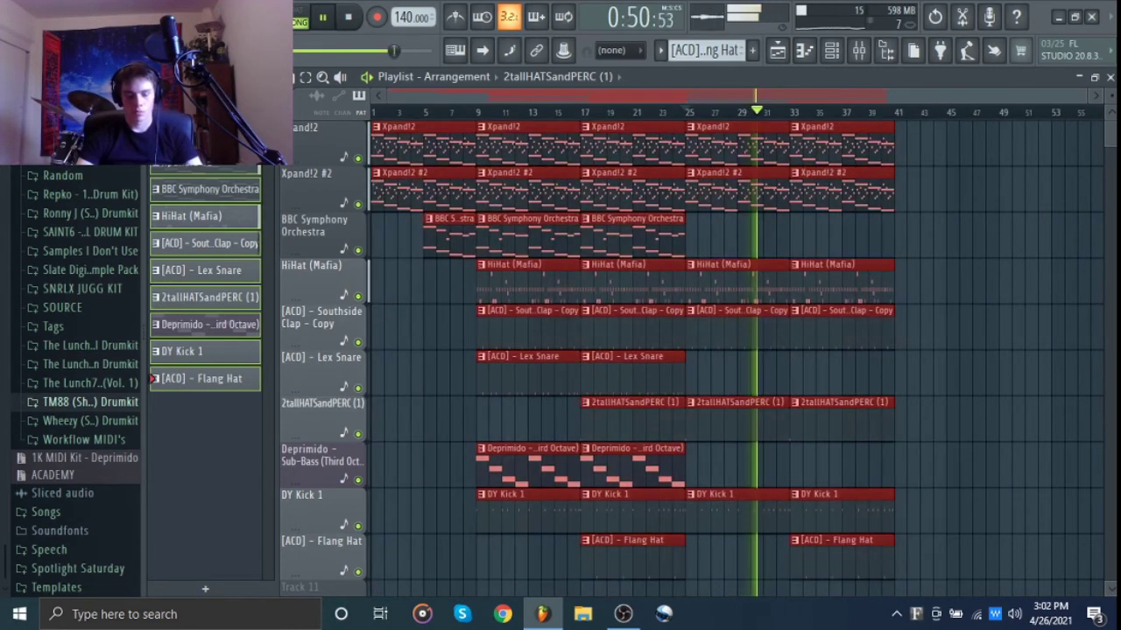
scroll(673, 285, down, 1)
click(598, 435)
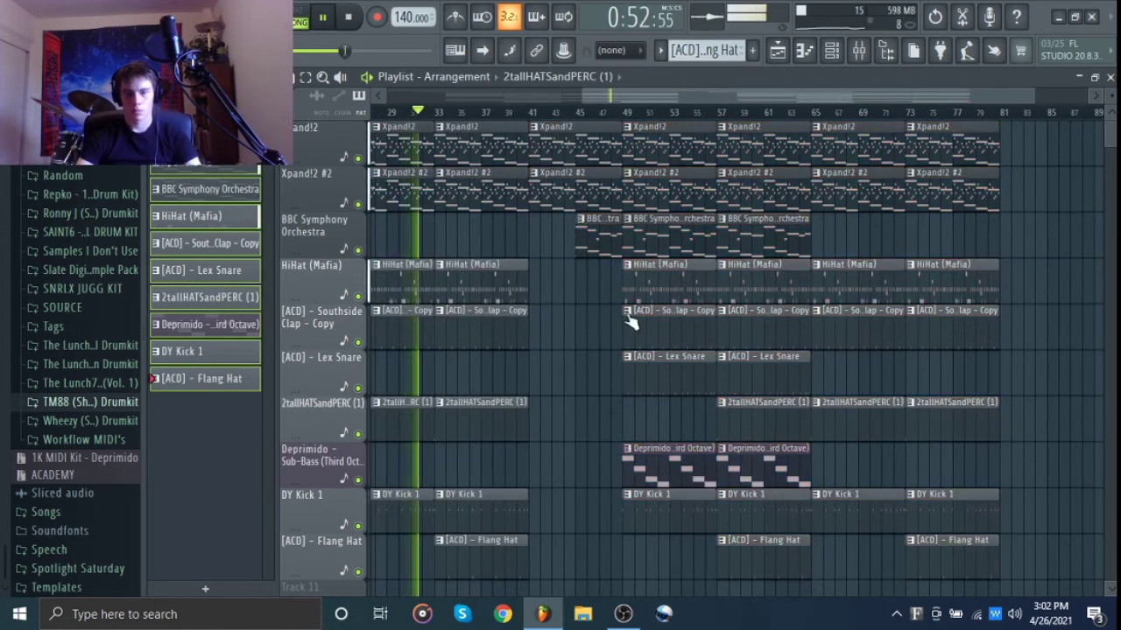
Trim the Xpand!2 #2 clip at bar 41 to start at bar 45, and extend the BBC Symphony Orchestra clip back to bar 41
drag(533, 200, 577, 203)
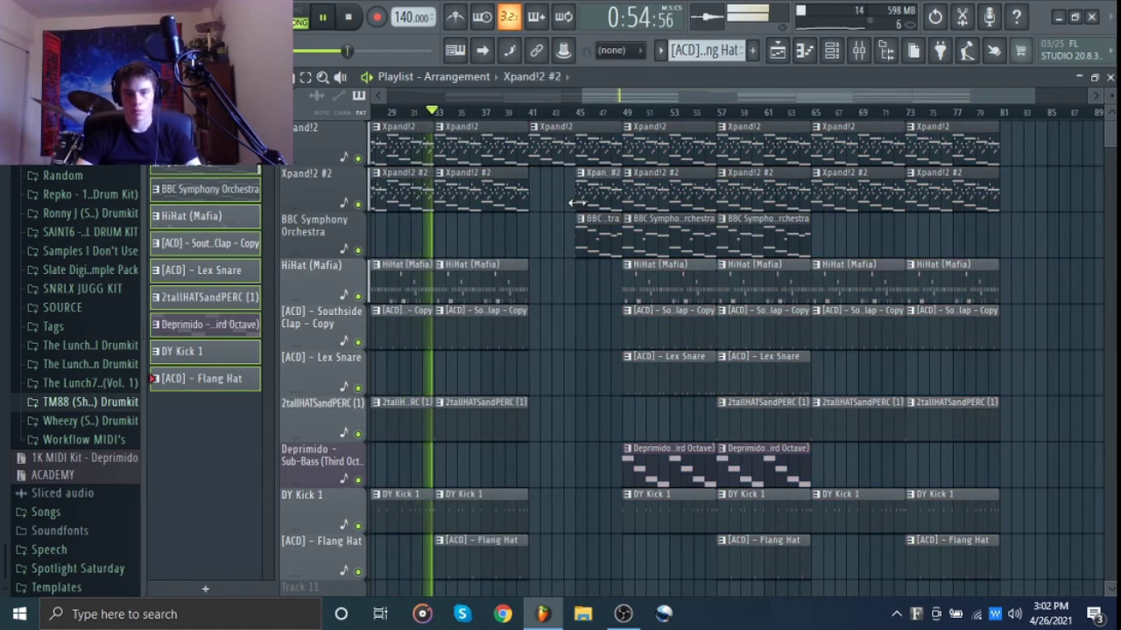
drag(555, 239, 525, 253)
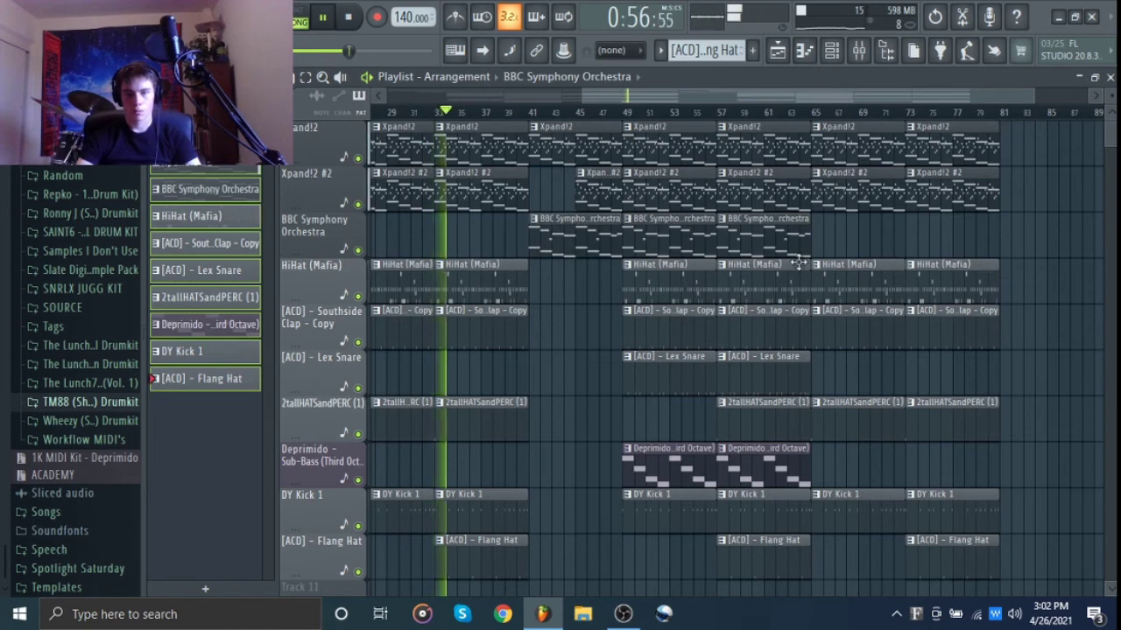
Audition from bar 65, move the Lex Snare clip from bar 65 to bar 73, and add a Flang Hat clip at bar 65
scroll(898, 269, up, 1)
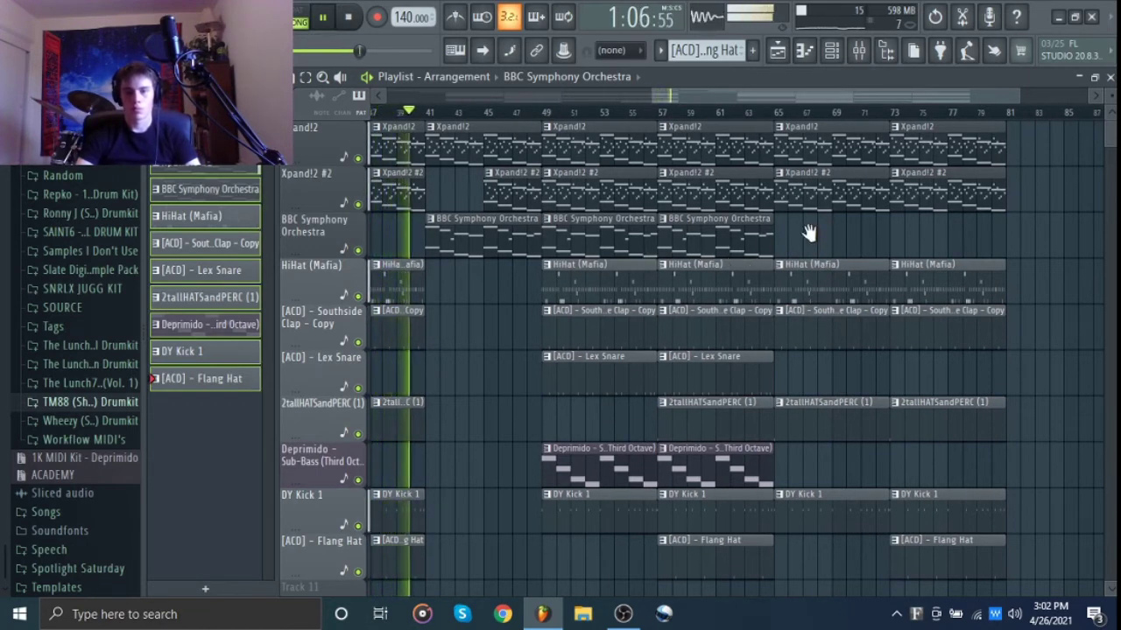
scroll(808, 233, right, 3)
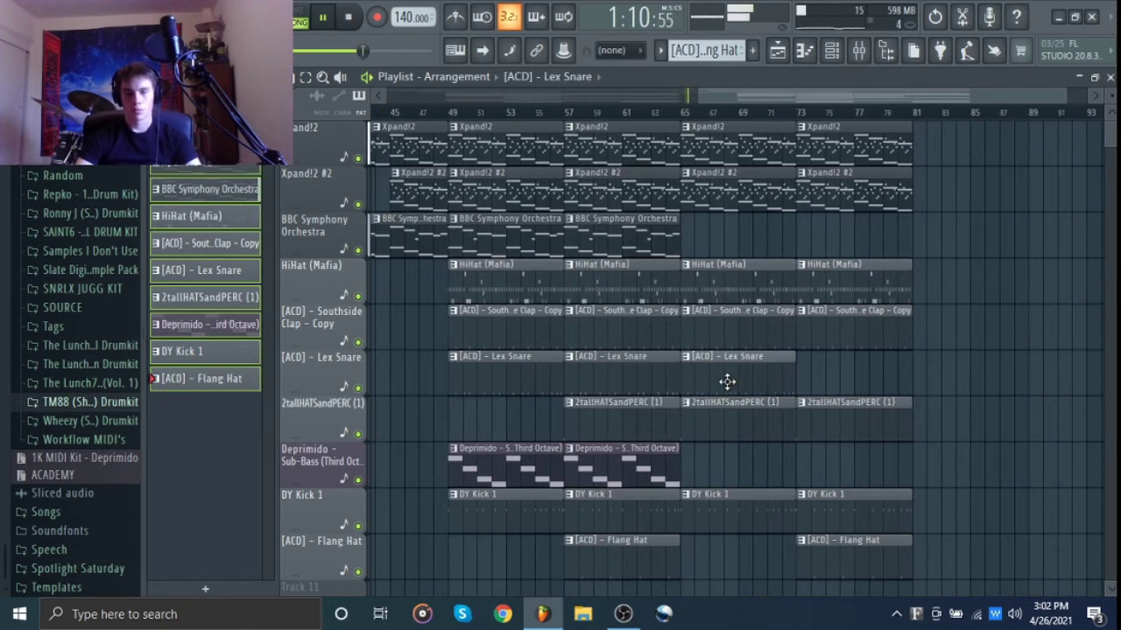
click(683, 113)
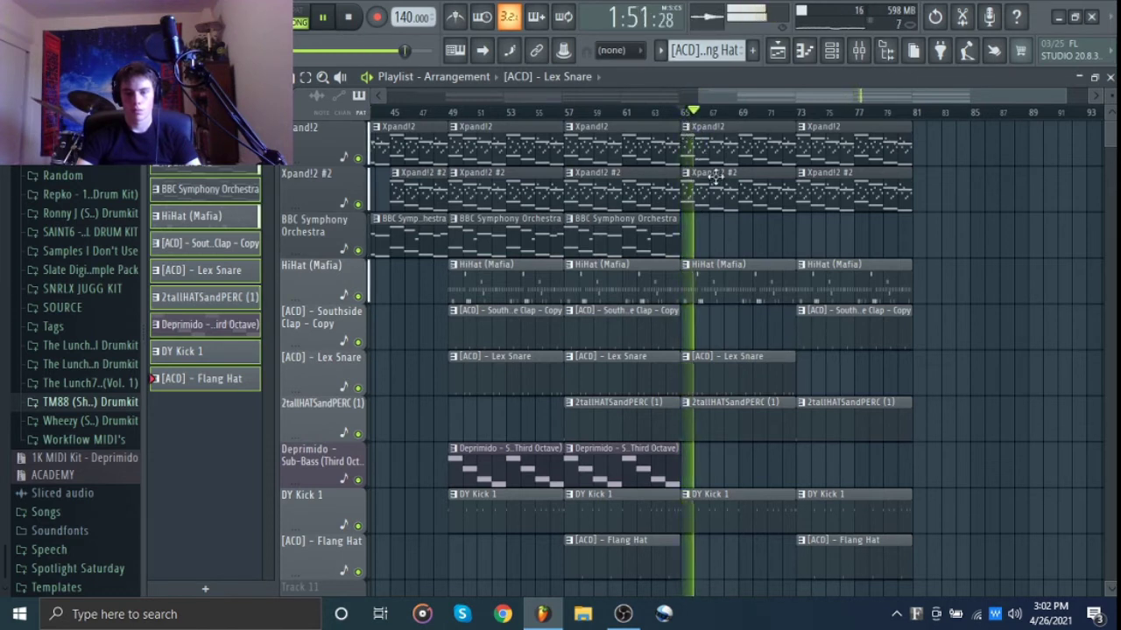
click(710, 317)
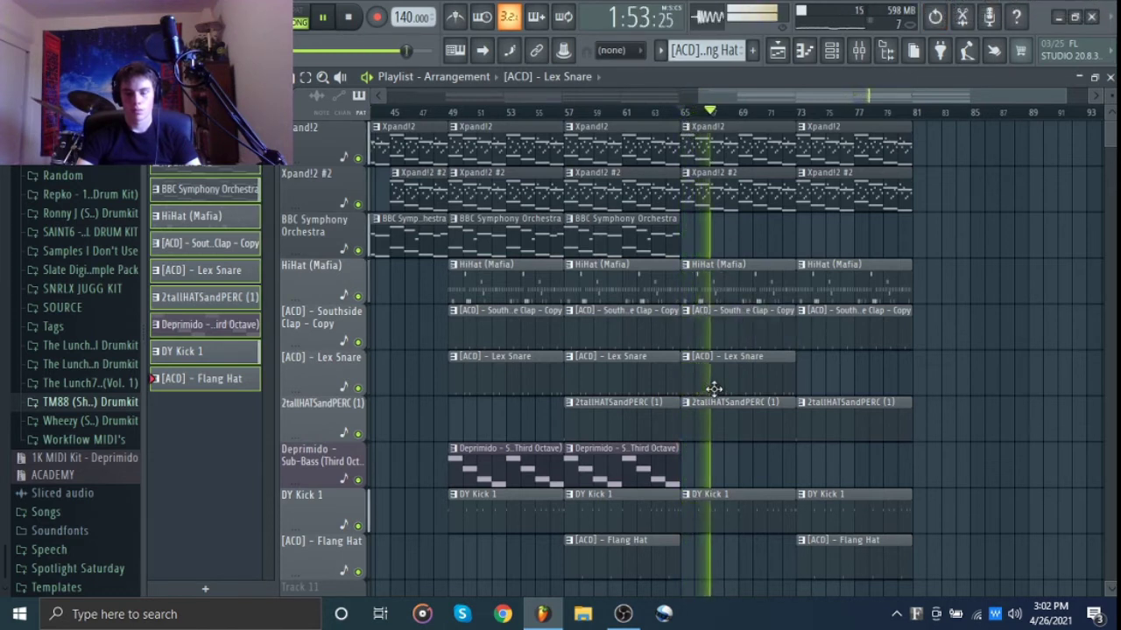
drag(727, 380, 839, 376)
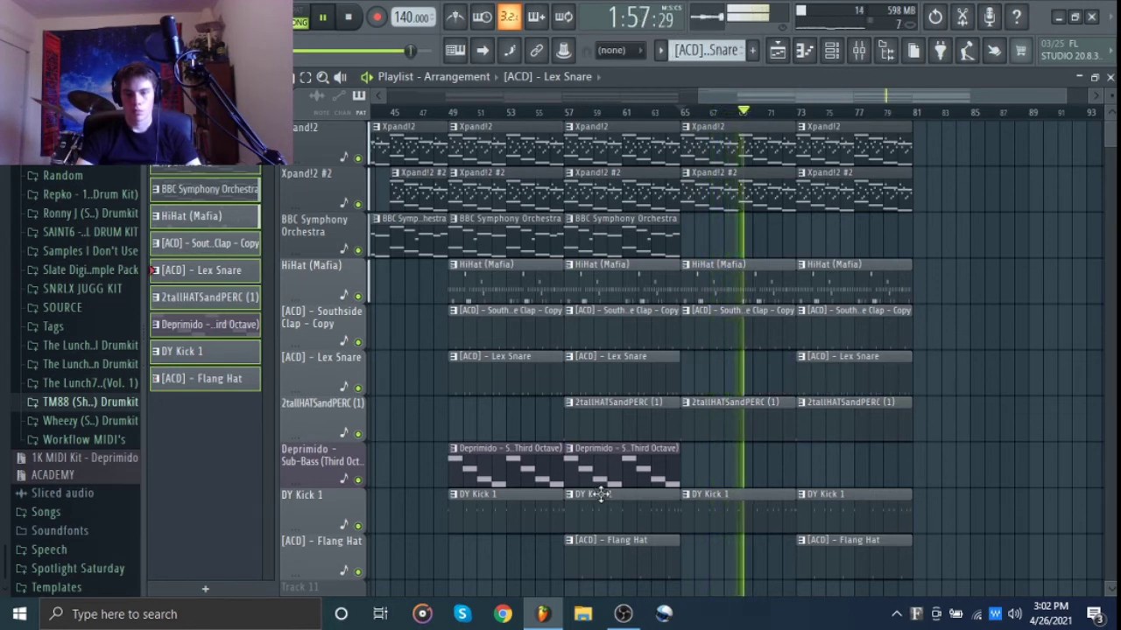
drag(628, 560, 740, 566)
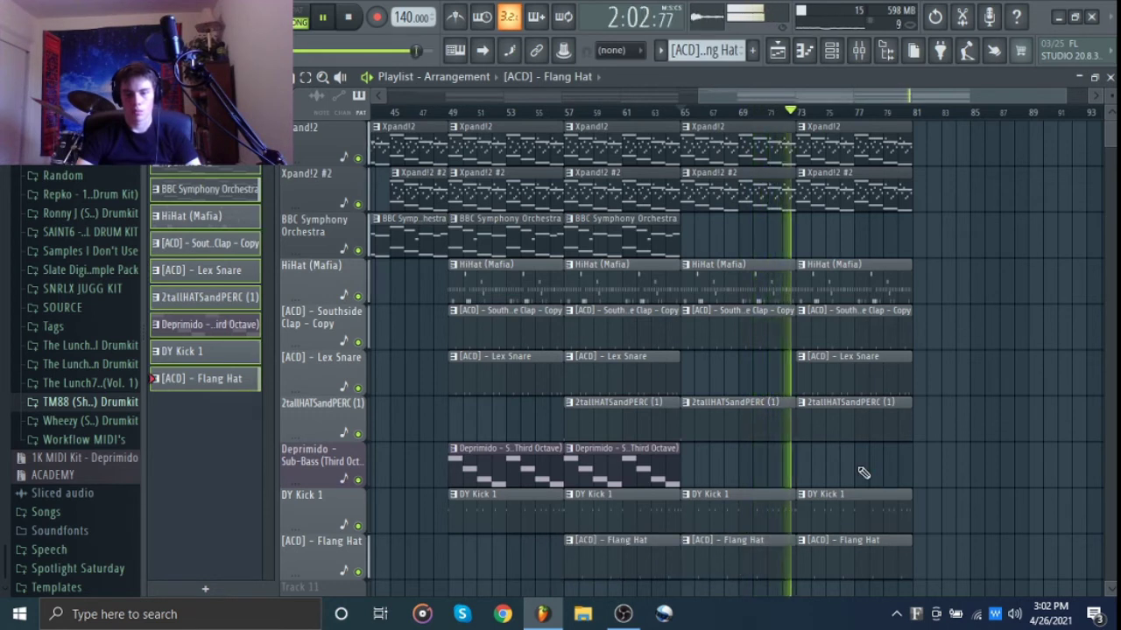
Stop playback and delete the Lex Snare, 2tallHATSandPERC (1), DY Kick 1 and Flang Hat clips from bars 73 to 81
key(space)
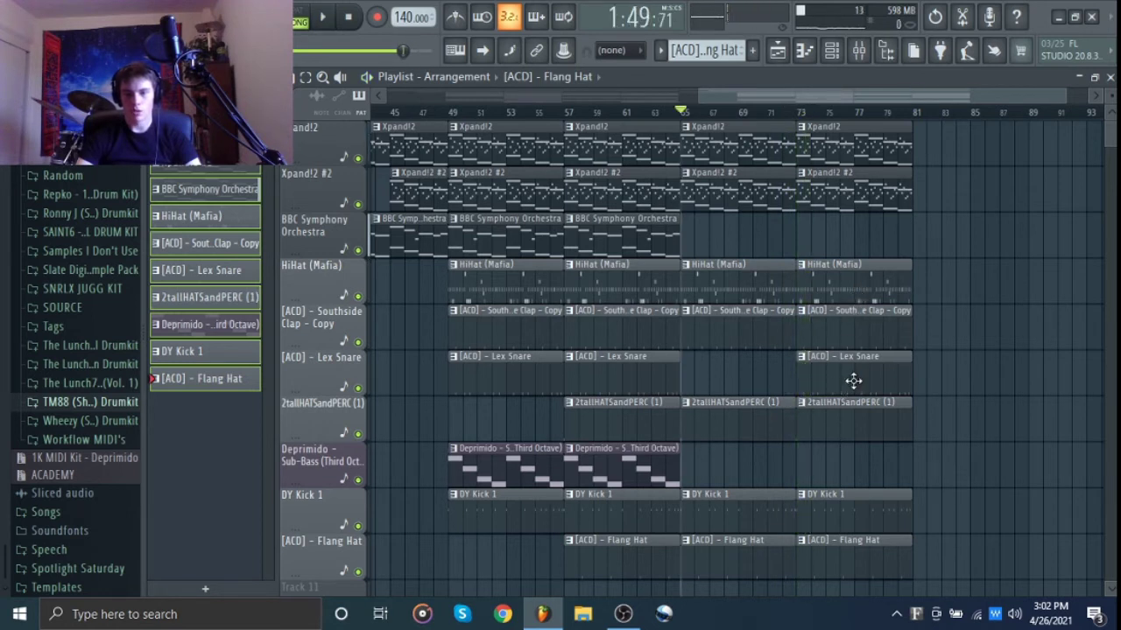
right_click(853, 380)
right_click(851, 418)
right_click(851, 509)
right_click(850, 556)
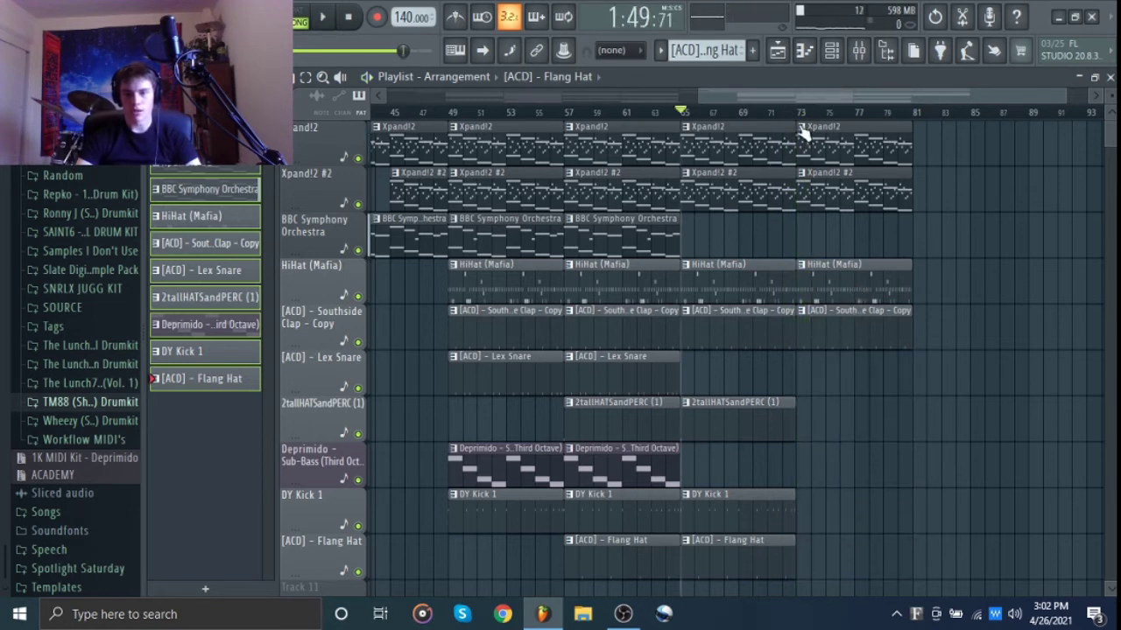
Play the song from bar 73 and place a DY Kick 1 clip back at bar 73
key(space)
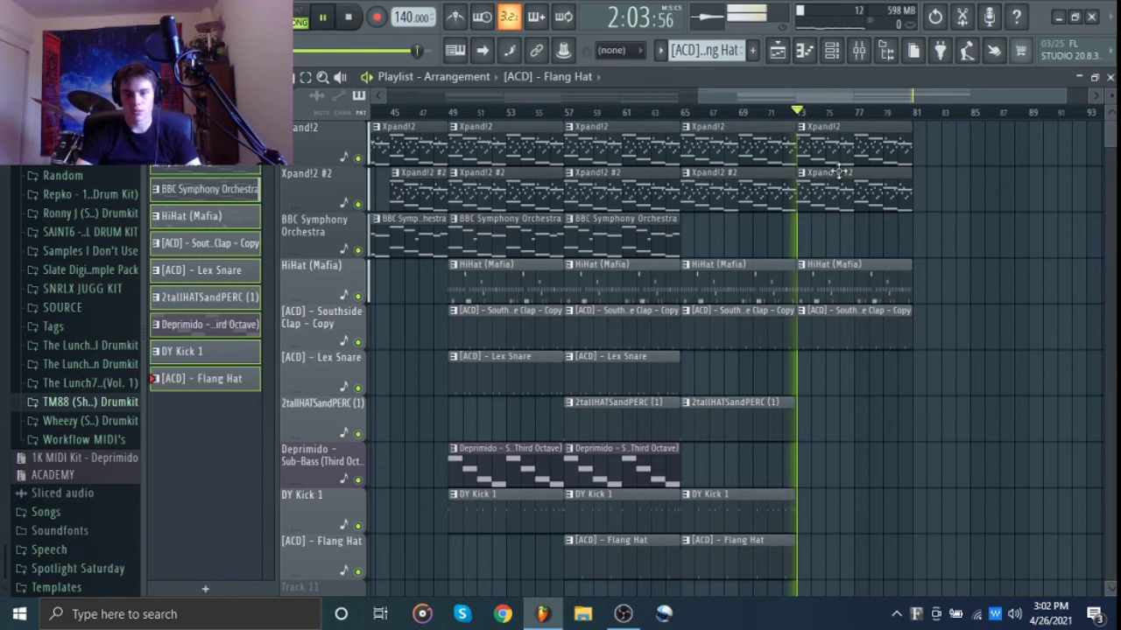
click(709, 512)
click(818, 514)
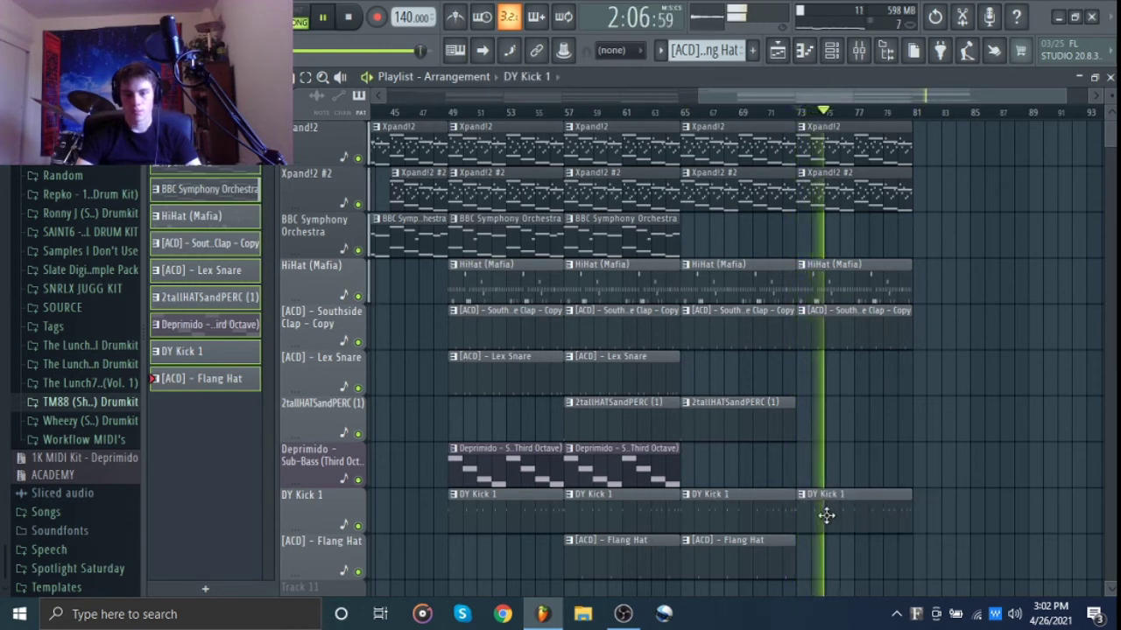
Play the song from around bar 69 and delete the Xpand!2 #2 clips at bars 73, 25 and 33
click(736, 112)
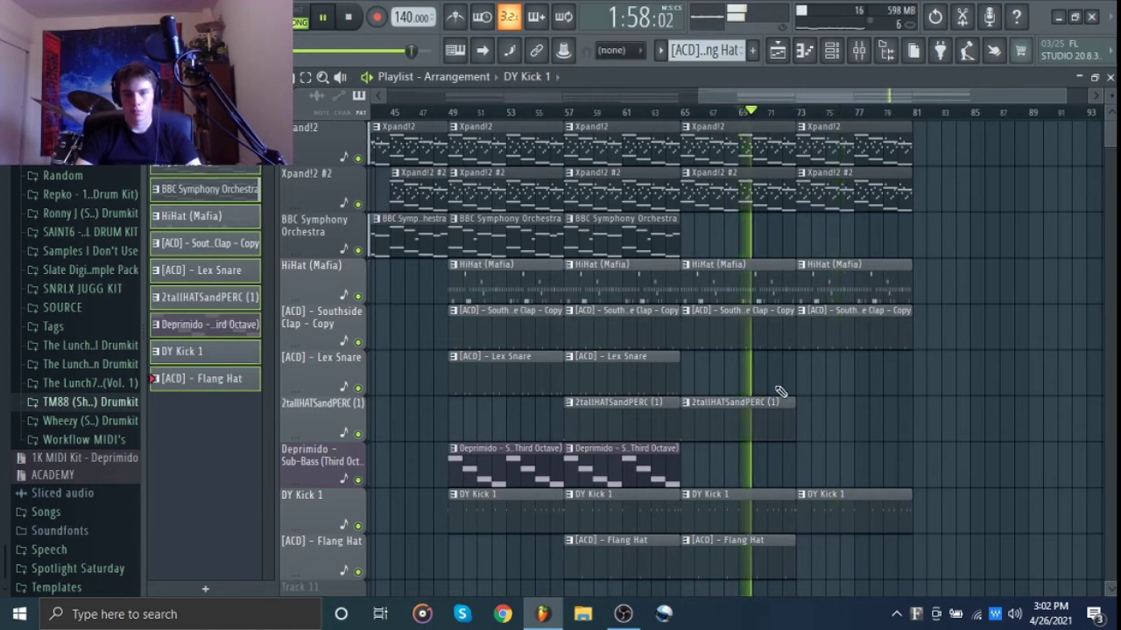
right_click(858, 196)
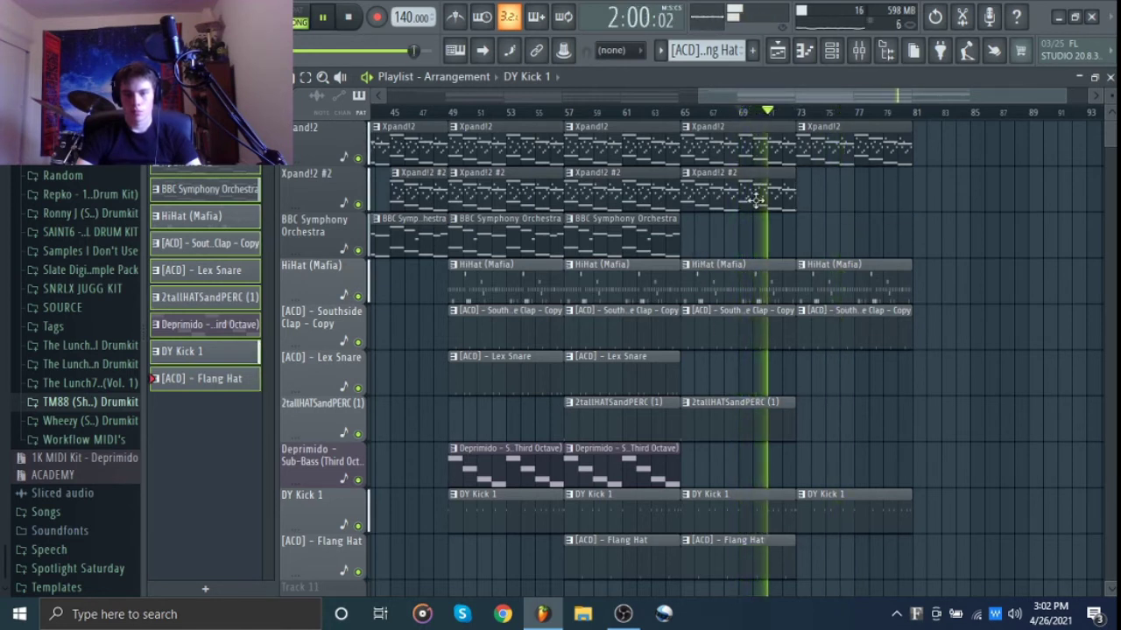
right_click(756, 199)
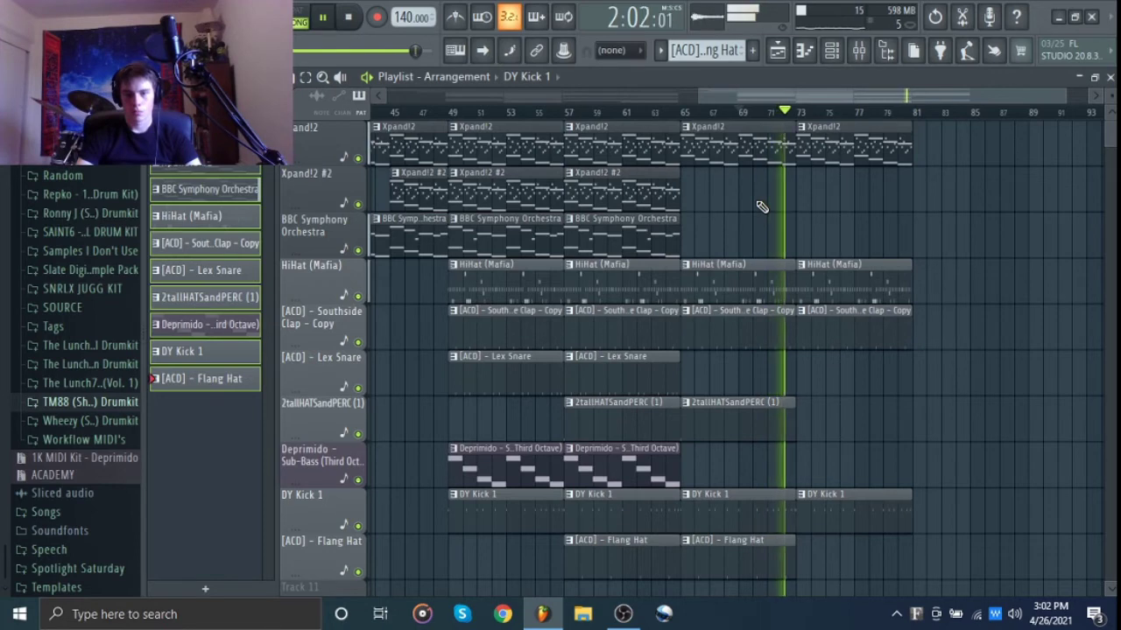
key(ctrl+z)
scroll(756, 194, down, 3)
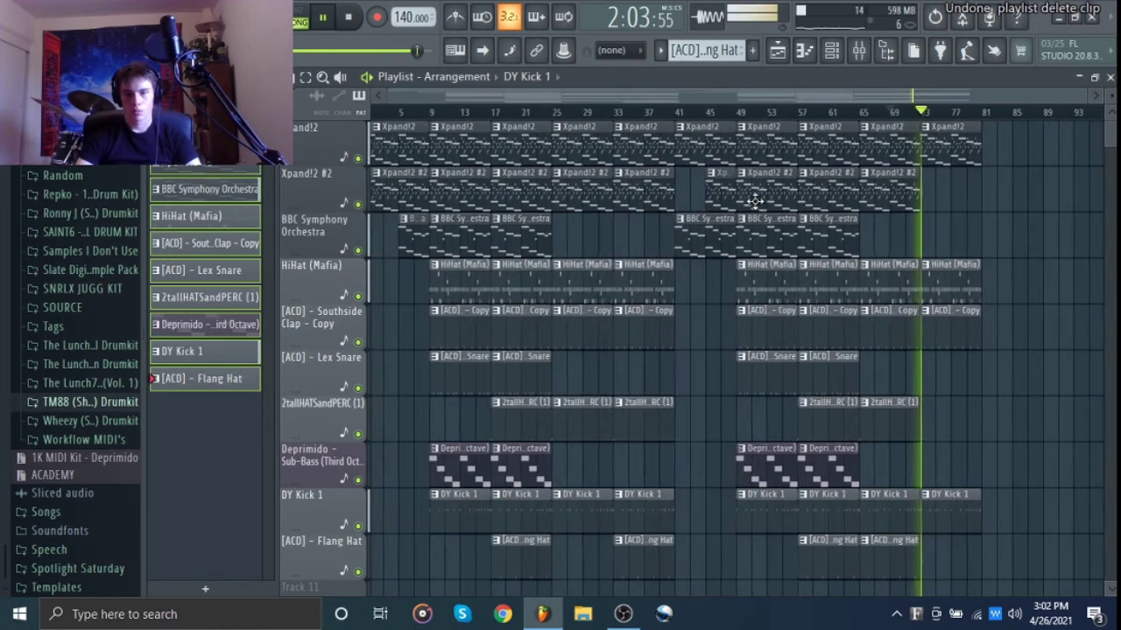
right_click(604, 203)
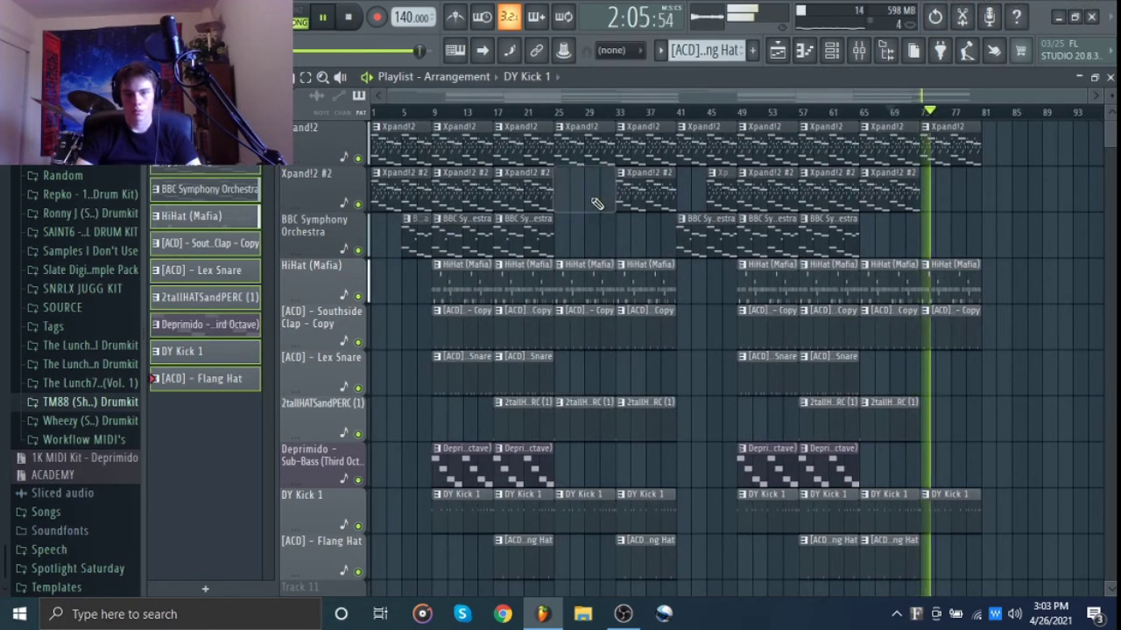
right_click(639, 197)
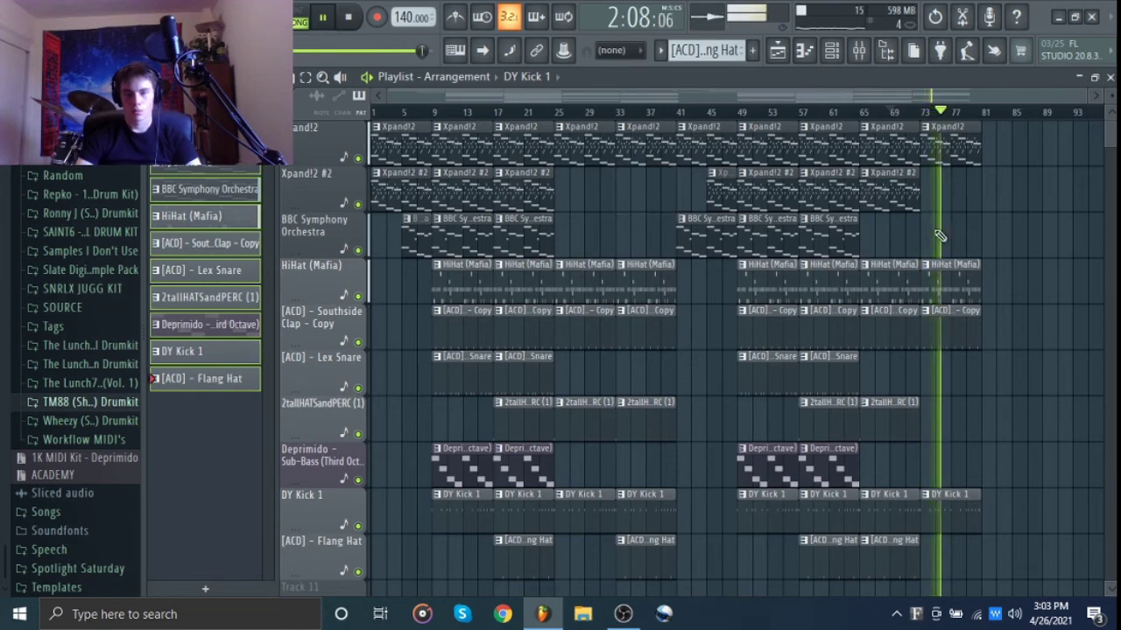
Duplicate all clips between bars 49 and 65 and place the copies from bar 81 onward
scroll(901, 333, right, 1)
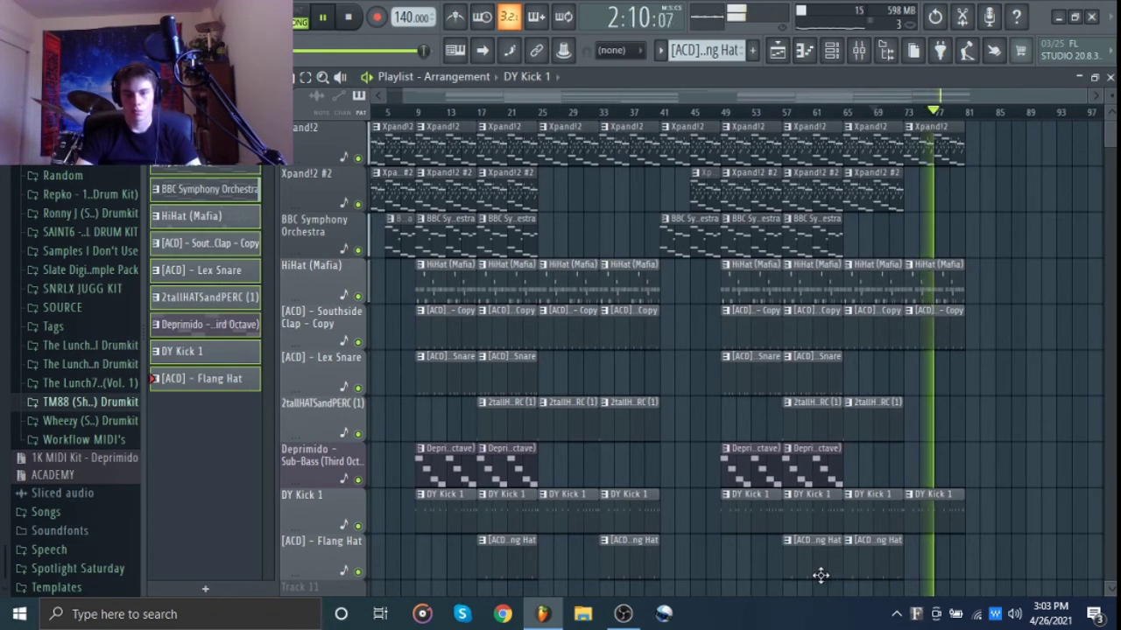
drag(820, 575, 998, 138)
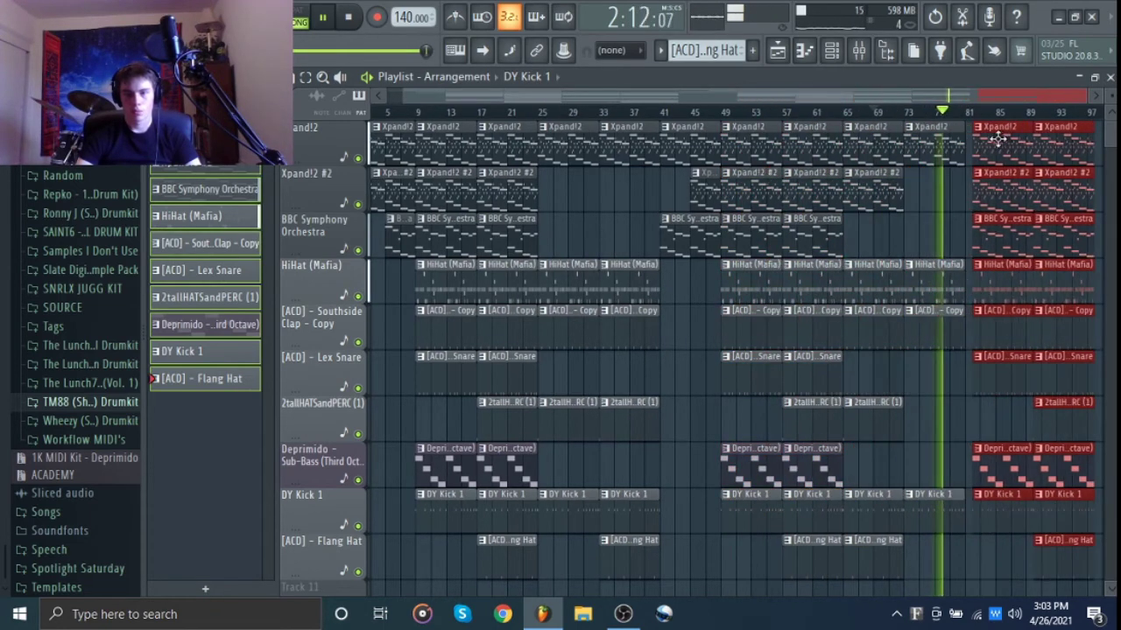
Trim the HiHat (Mafia), Xpand!2 and DY Kick 1 clips that start at bar 73 to end about half a bar before bar 81
scroll(915, 430, up, 7)
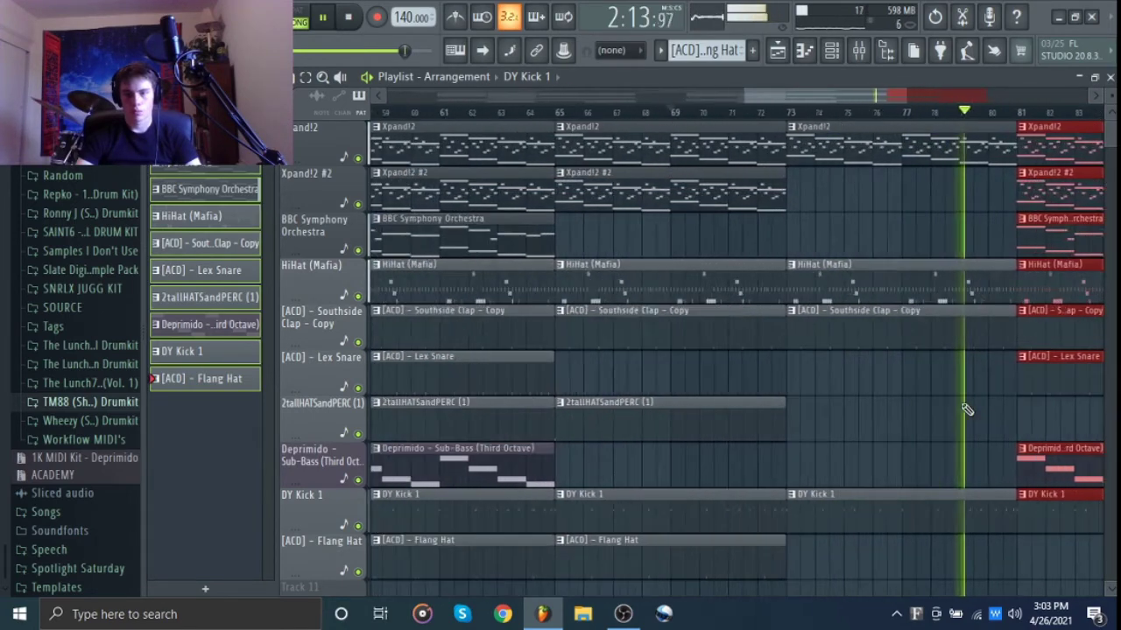
click(972, 404)
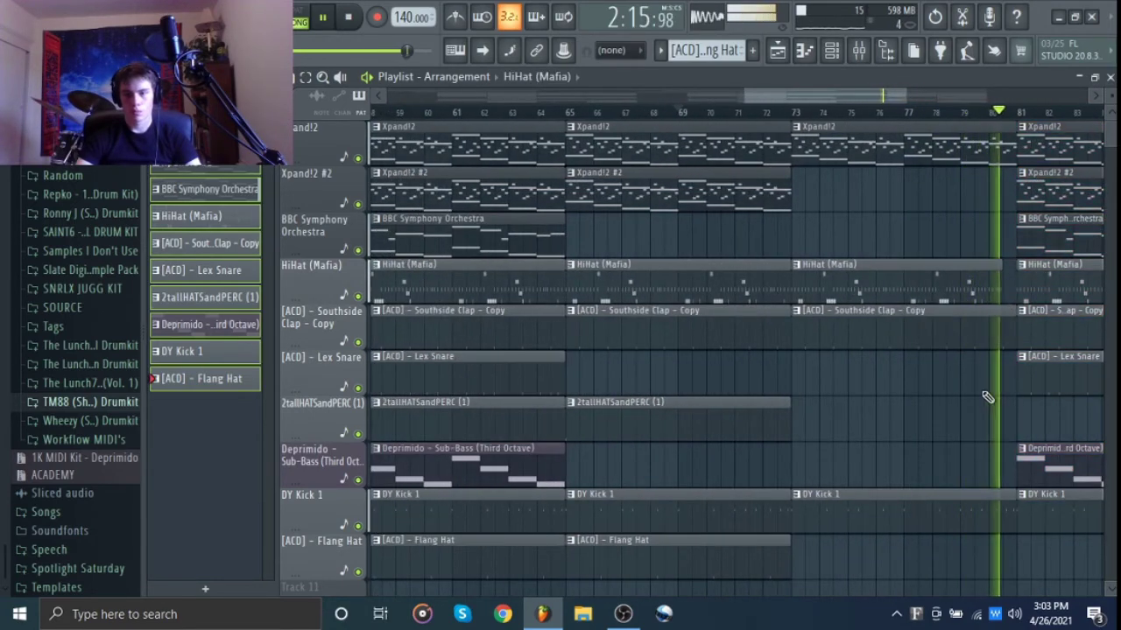
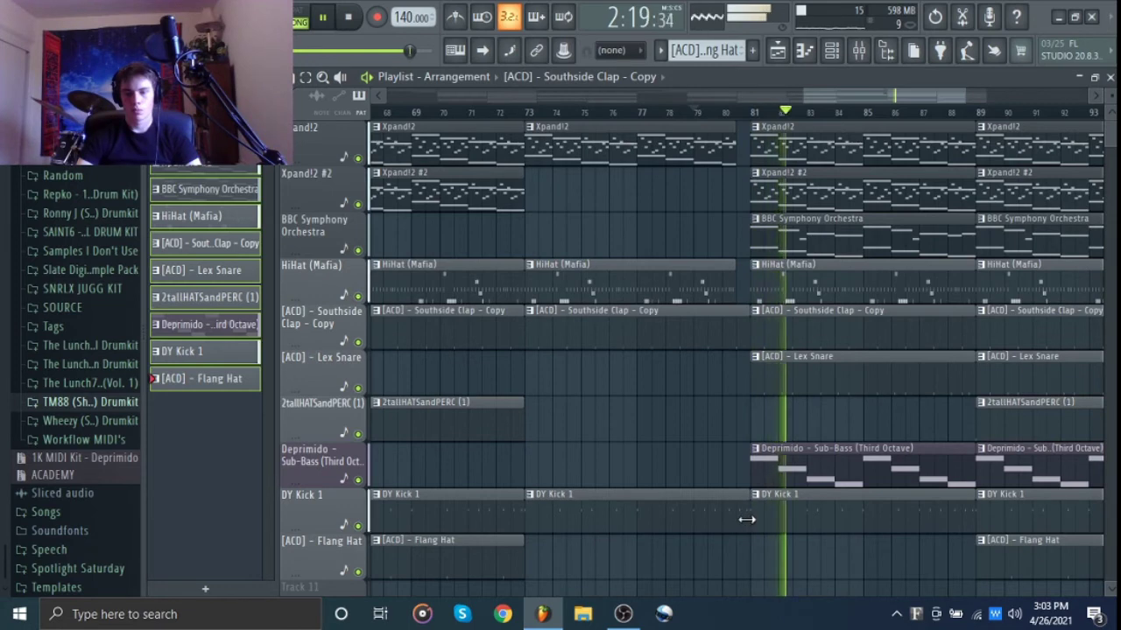
drag(747, 520, 736, 519)
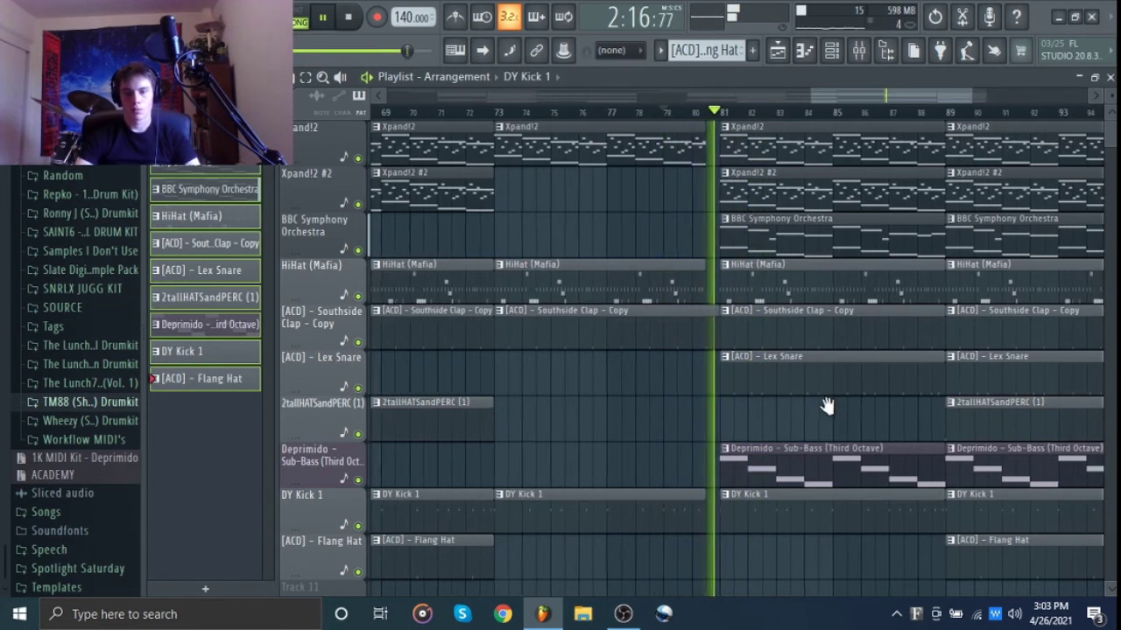
At bar 97, add an Xpand!2 clip and duplicate bar 89's BBC Symphony Orchestra, HiHat, Southside Clap, Sub-Bass and DY Kick 1 clips
ctrl+scroll(838, 380, down, 6)
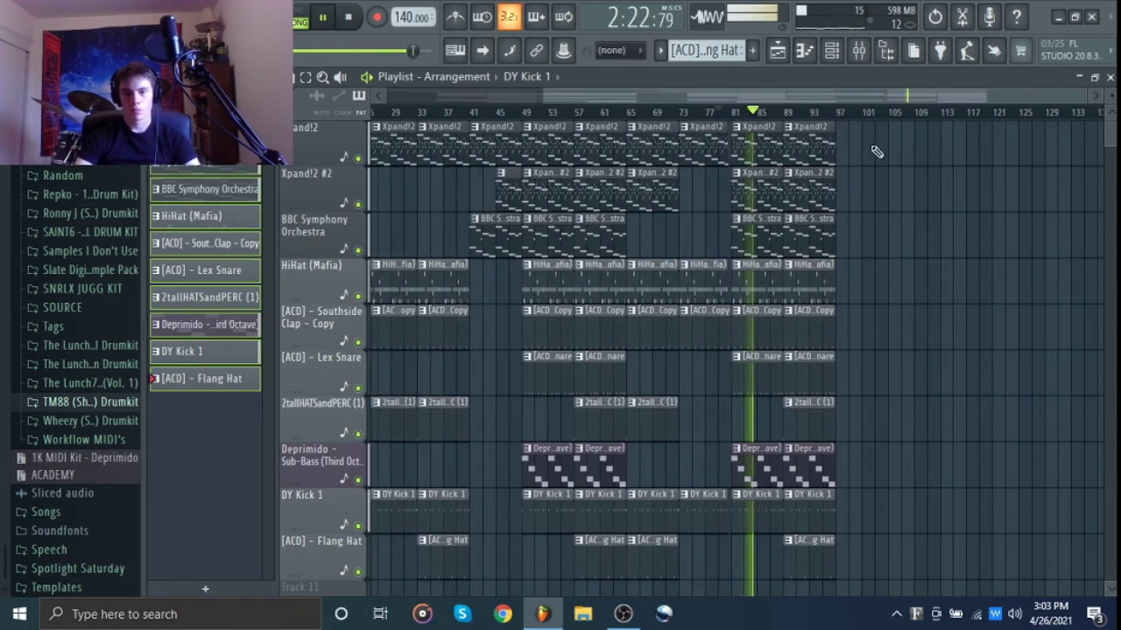
right_click(833, 155)
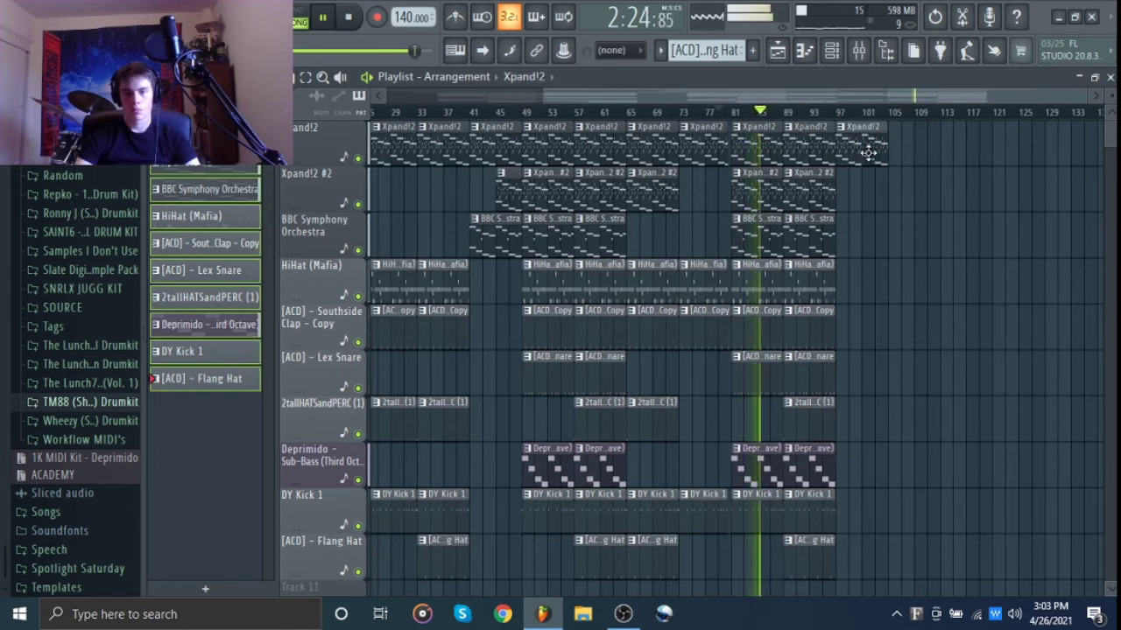
drag(865, 153, 869, 154)
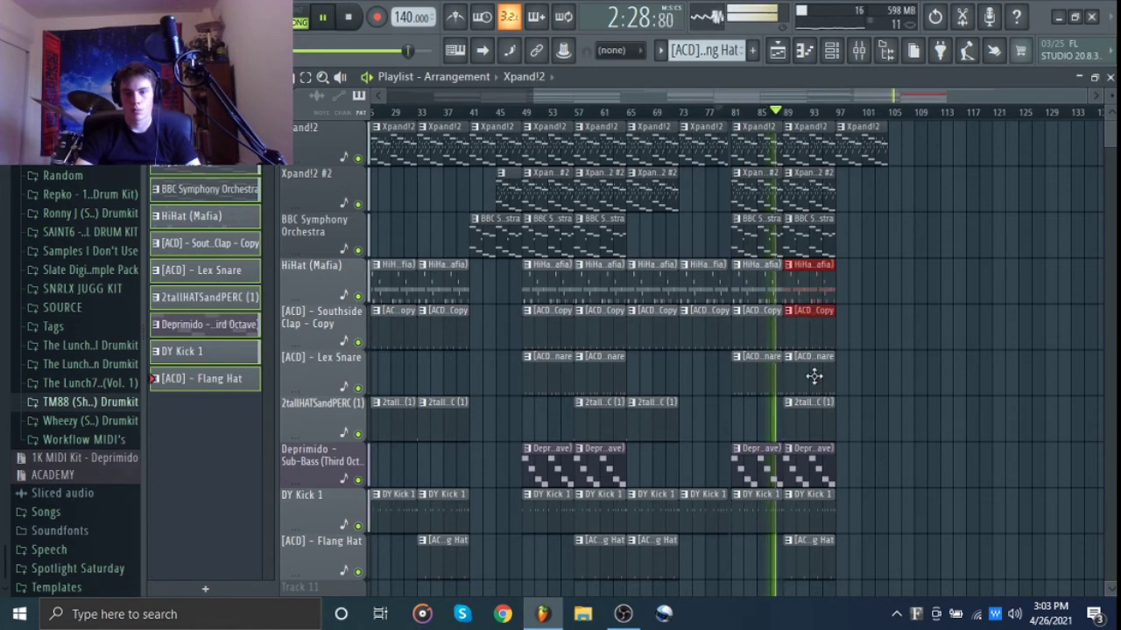
shift+click(823, 480)
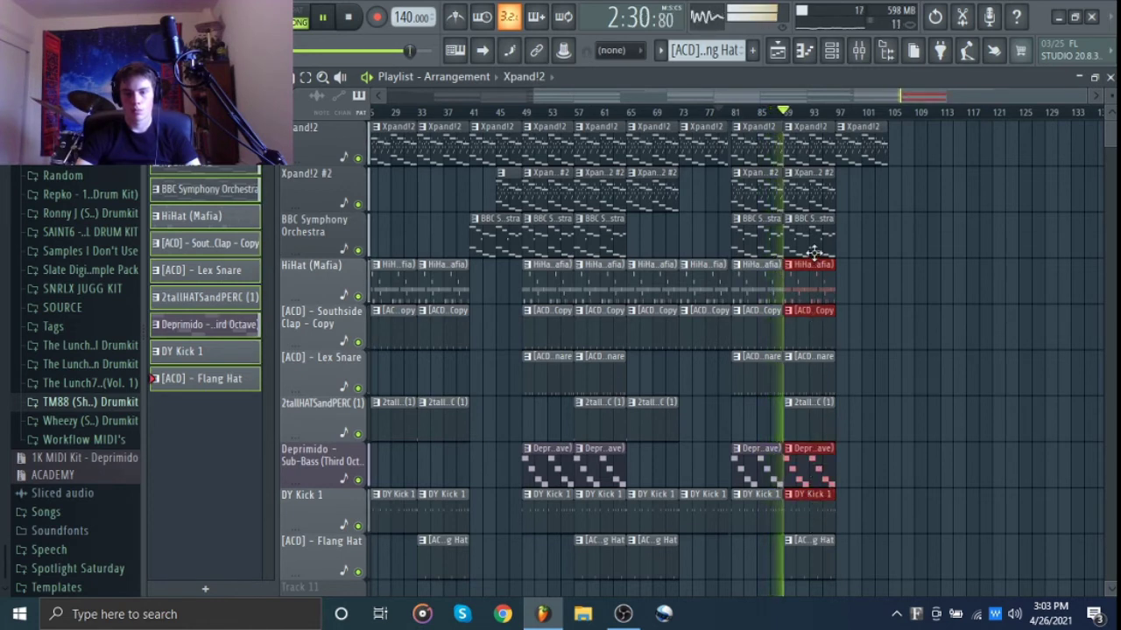
key(ctrl+b)
click(951, 250)
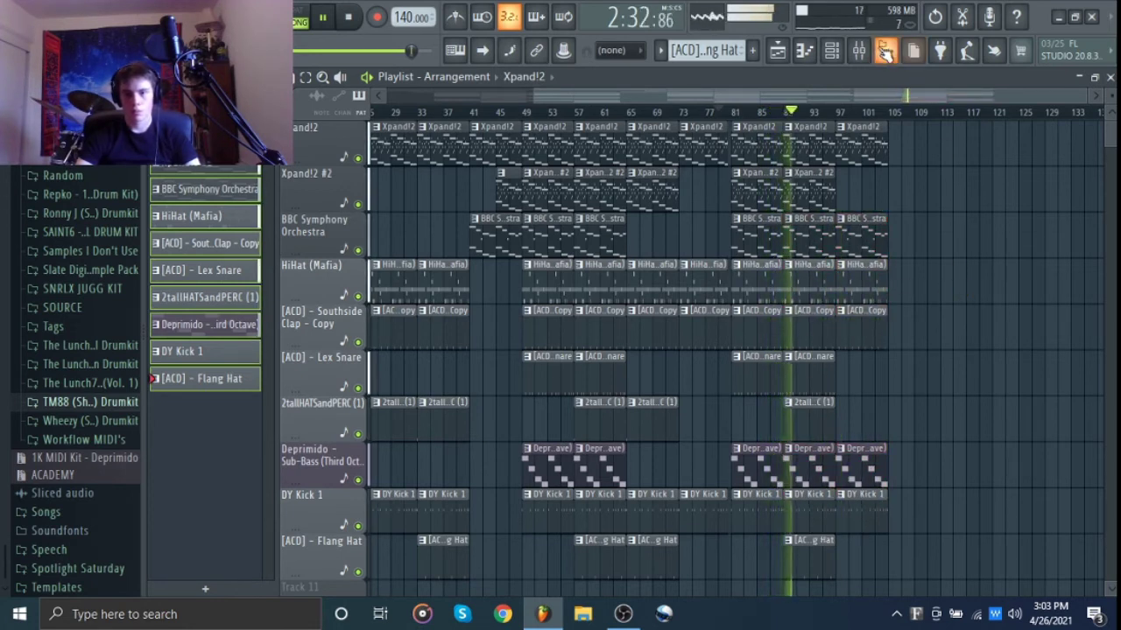
Create an automation clip for the Master track's volume in the mixer and close the mixer
click(870, 53)
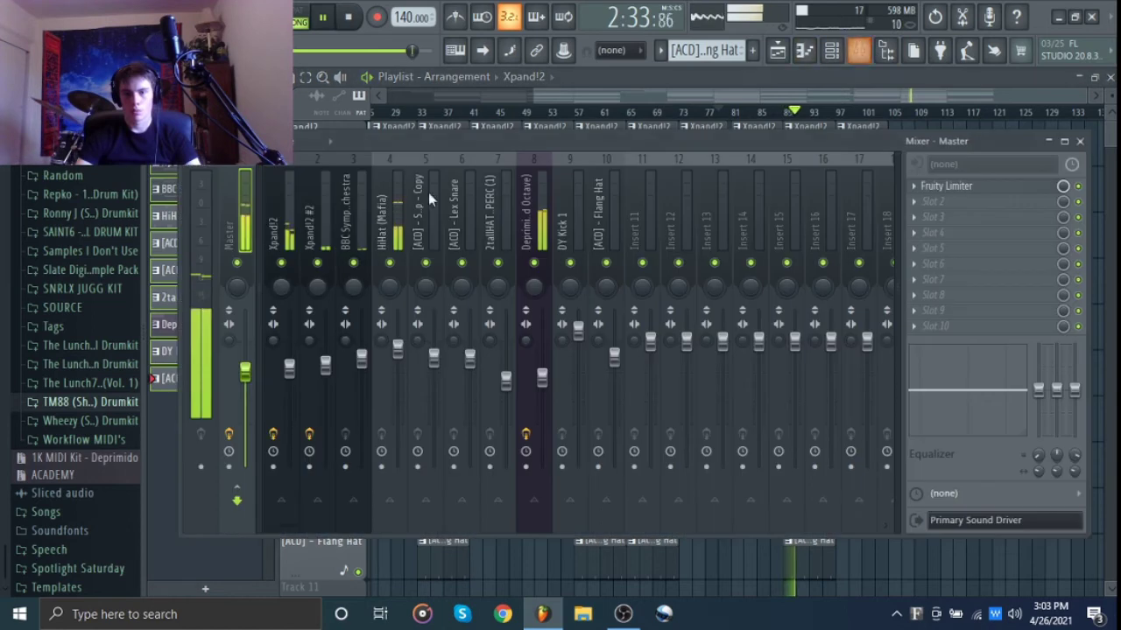
right_click(247, 375)
click(290, 453)
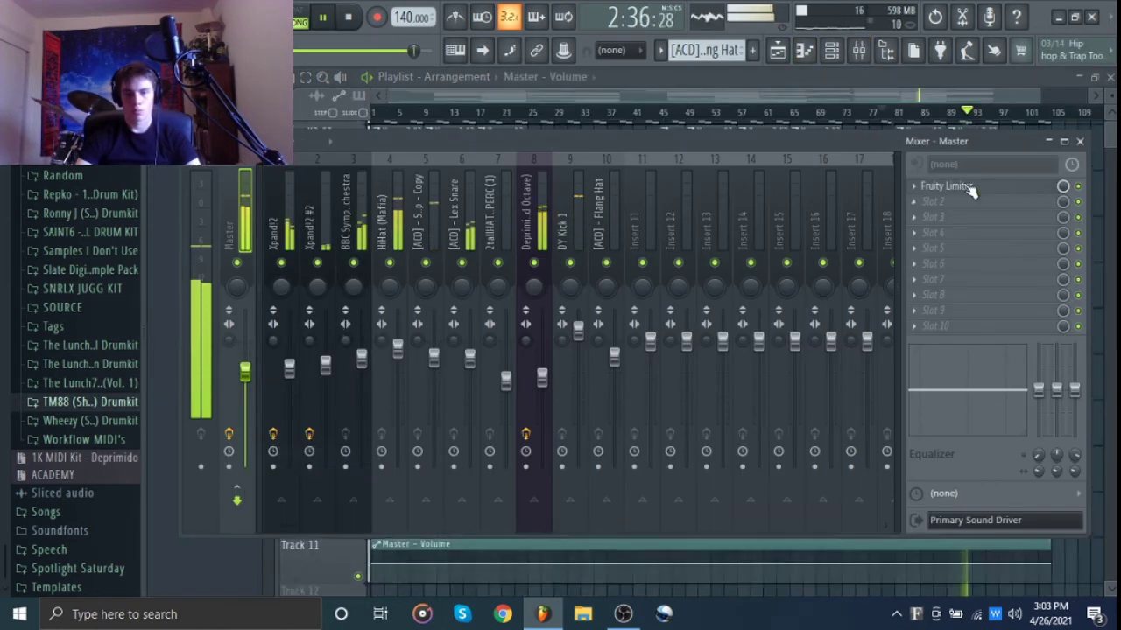
click(1082, 140)
Add a point at bar 97 of the Master volume automation with the end point's copied 61% value, and lower the end point to fade out
right_click(1054, 564)
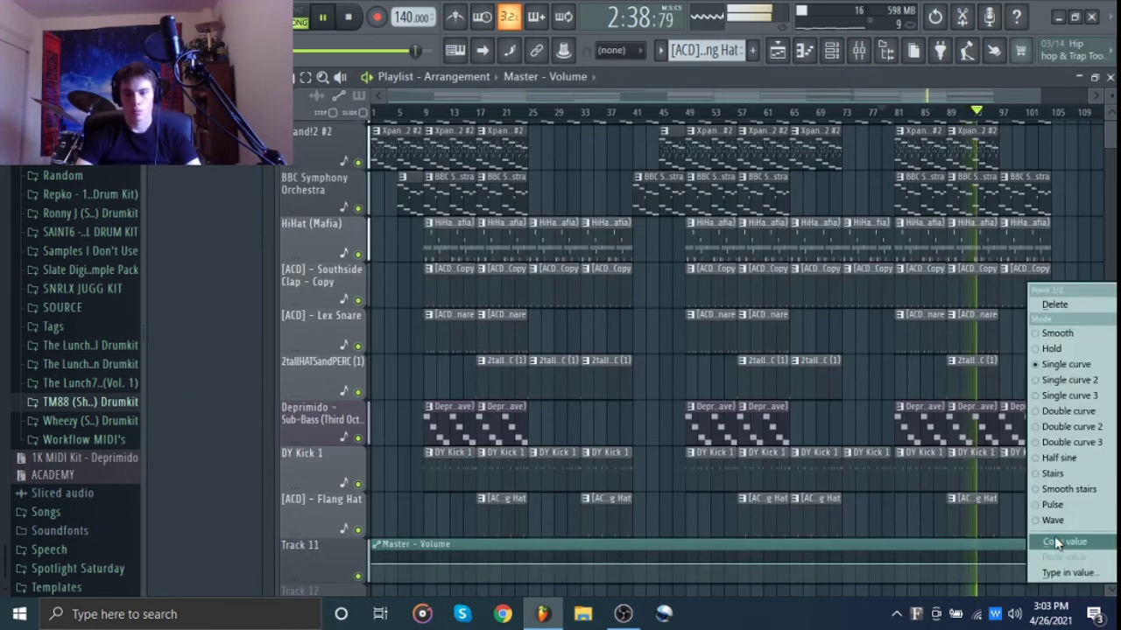
click(1054, 536)
right_click(1002, 571)
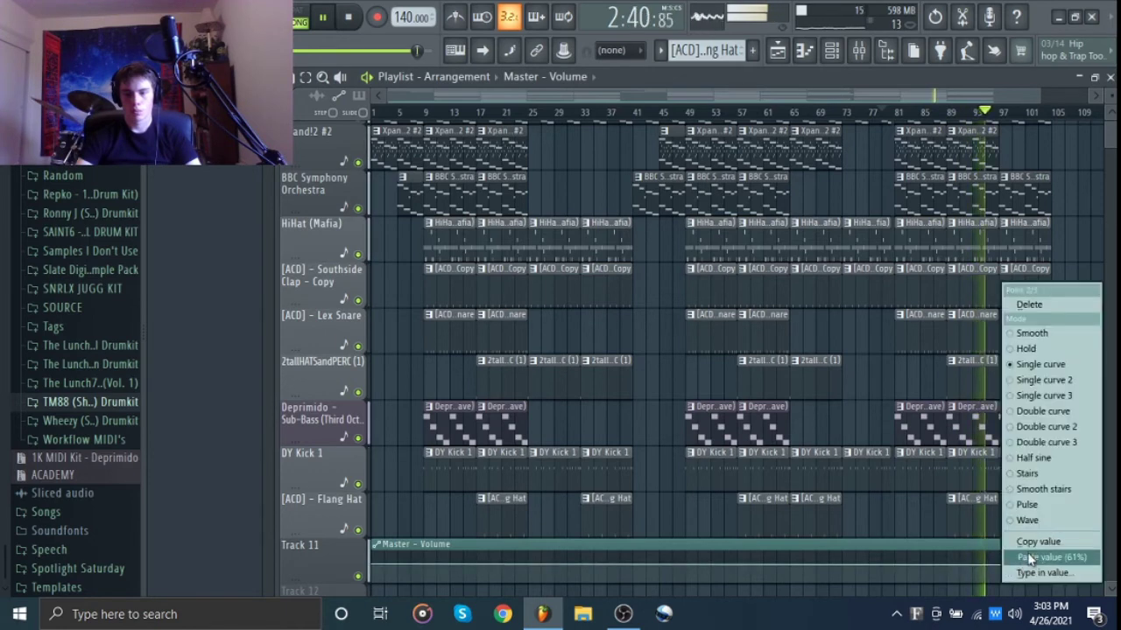
click(1029, 558)
scroll(1050, 573, up, 5)
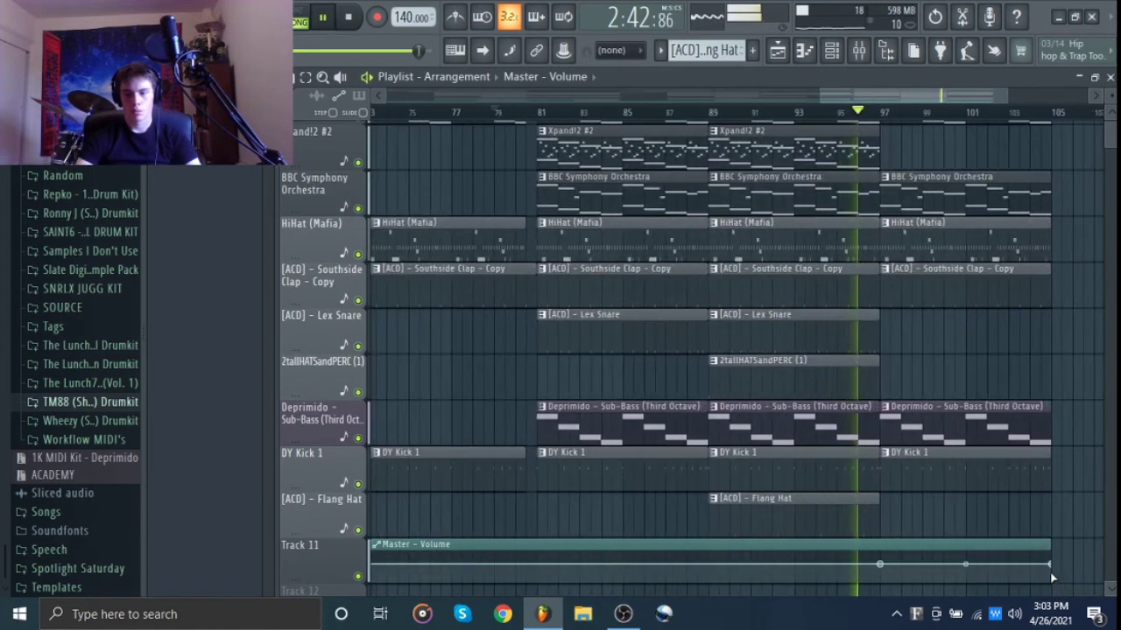
scroll(1049, 572, up, 1)
drag(1042, 564, 1038, 581)
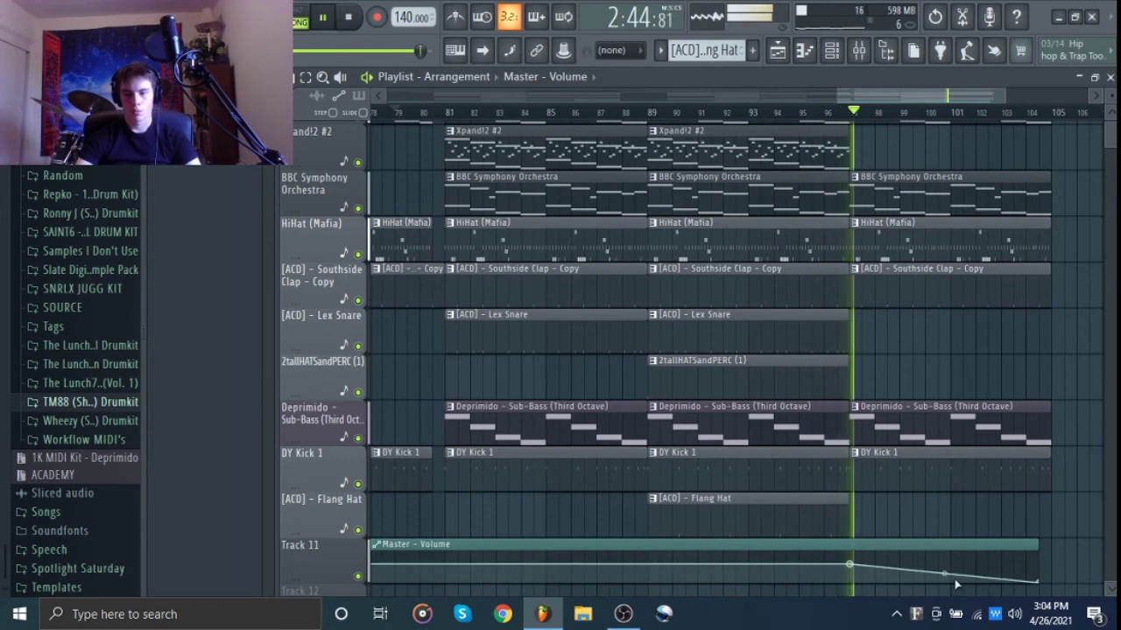
Audition the fade-out from bar 97 and delete the BBC Symphony Orchestra clip at bar 97
click(854, 114)
scroll(908, 207, down, 6)
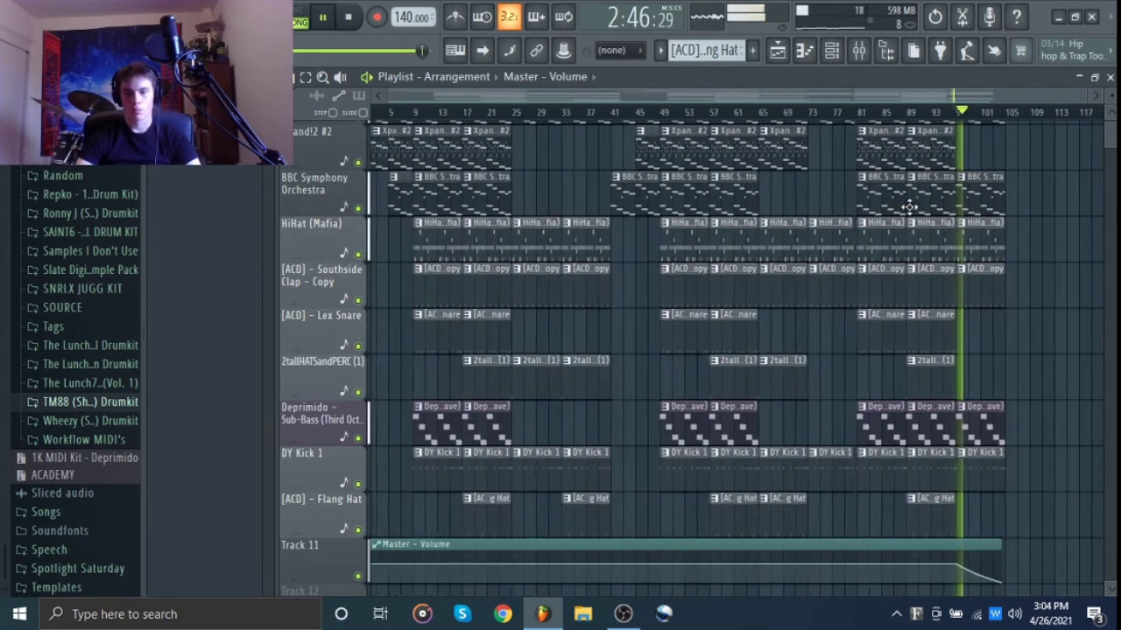
scroll(908, 207, down, 1)
scroll(901, 207, up, 1)
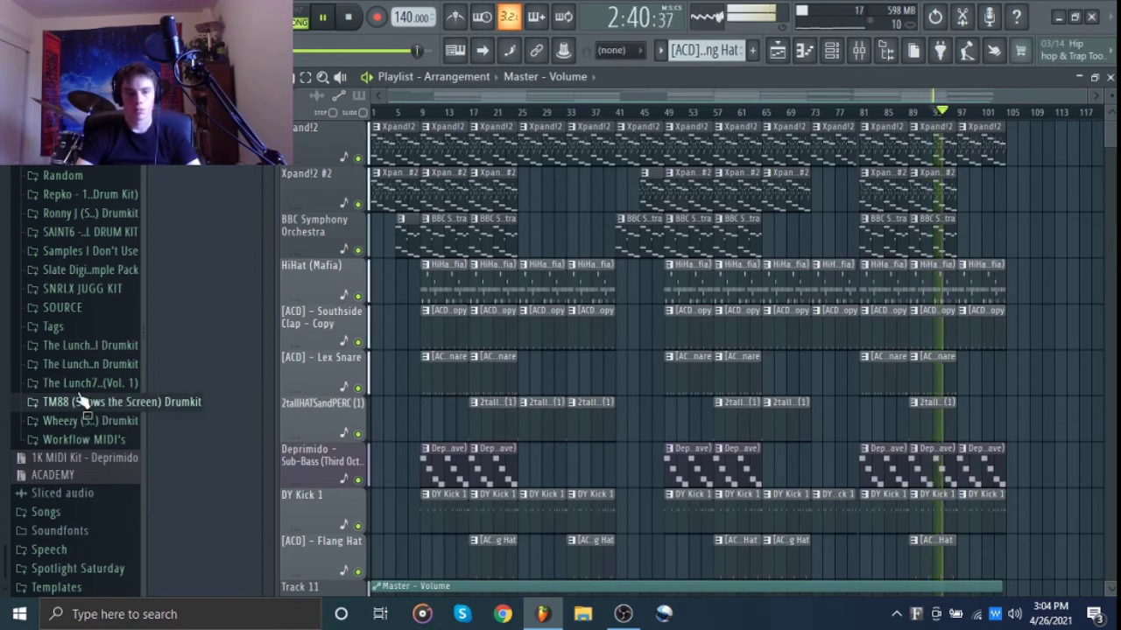
Place the "How Did Deprimido Make This Slap So Hard" sample from the Best tags folder on Track 12 at bar 5
click(79, 325)
click(65, 288)
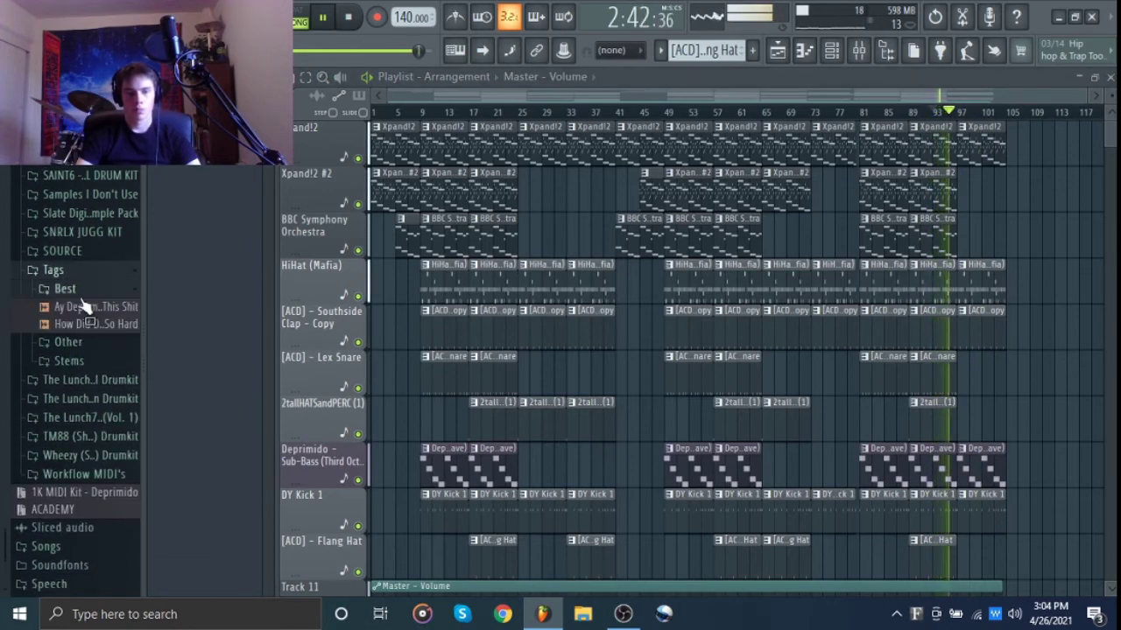
scroll(475, 393, down, 2)
drag(334, 518, 385, 553)
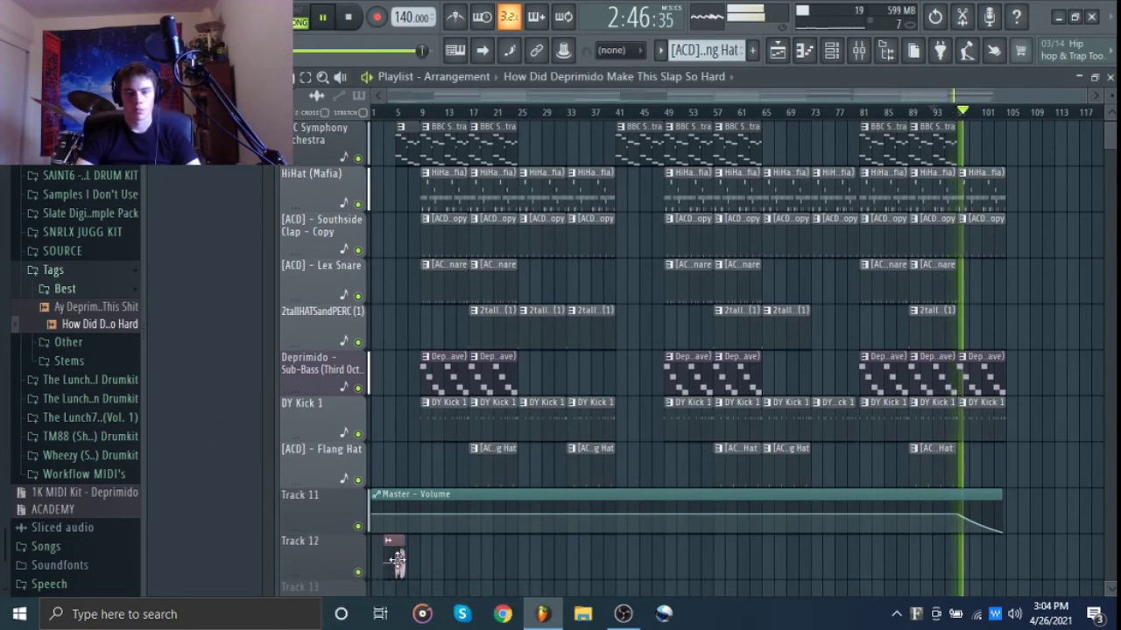
scroll(413, 564, up, 6)
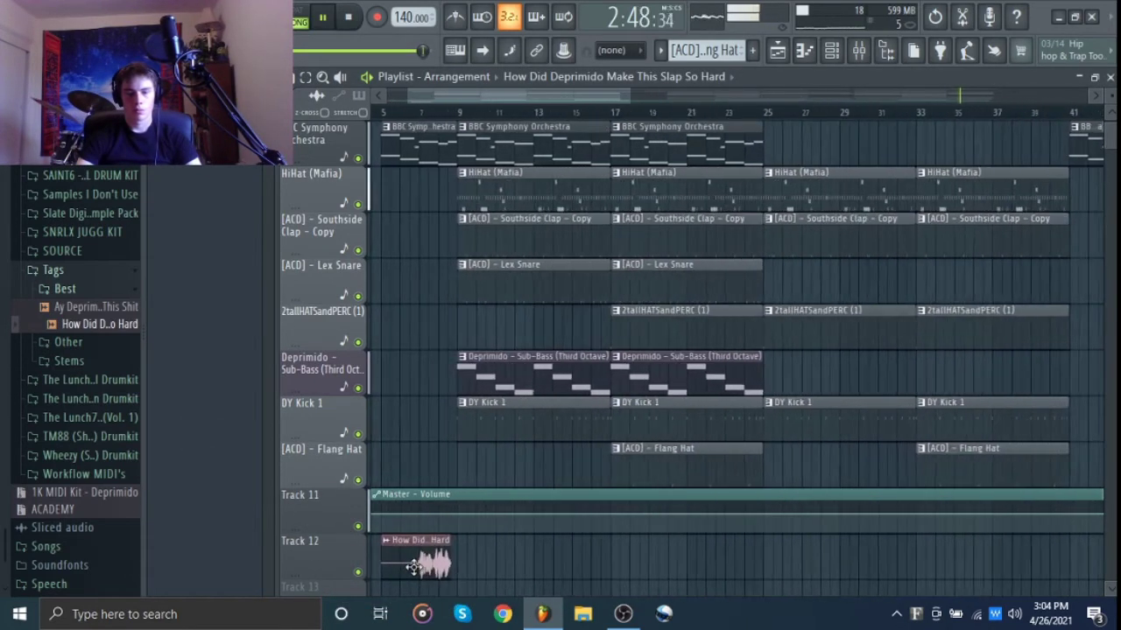
scroll(413, 565, up, 5)
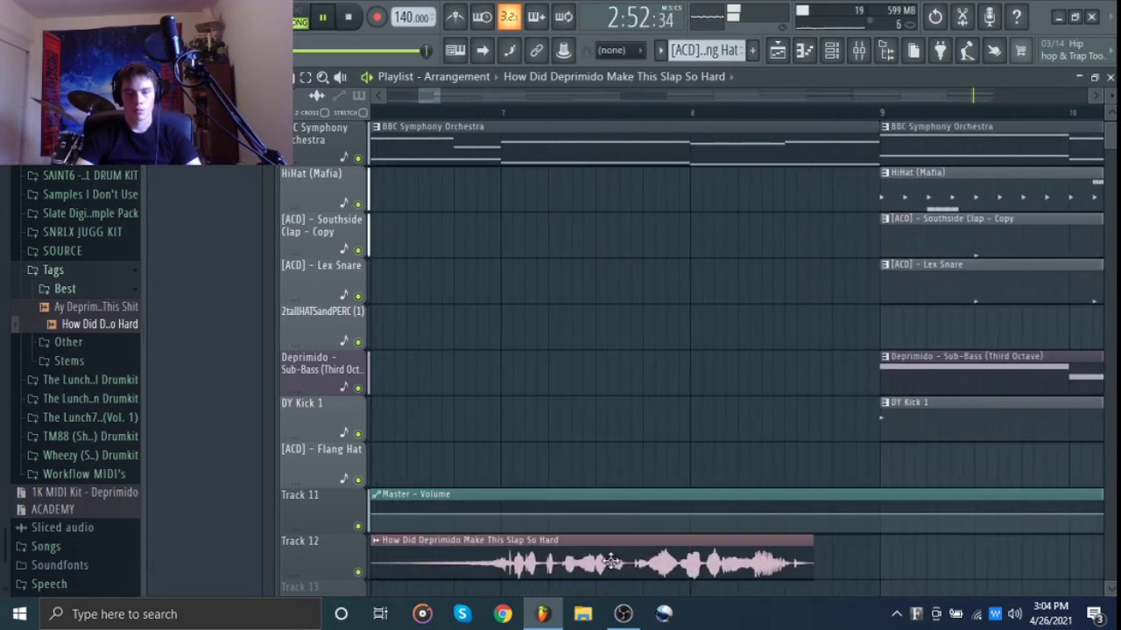
scroll(610, 561, down, 7)
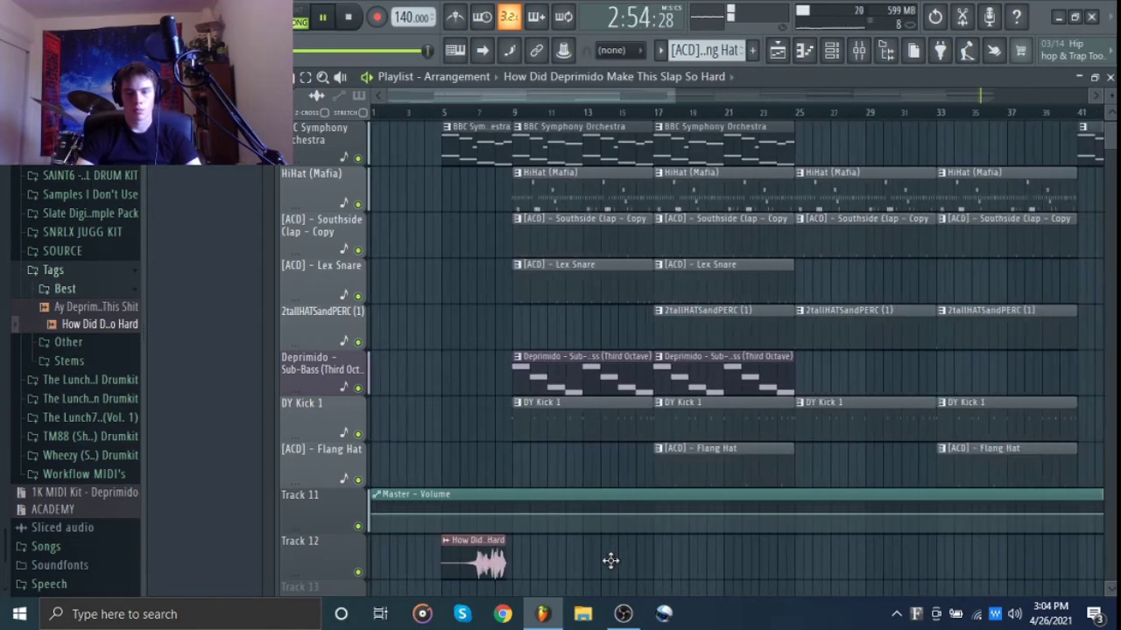
scroll(610, 561, down, 5)
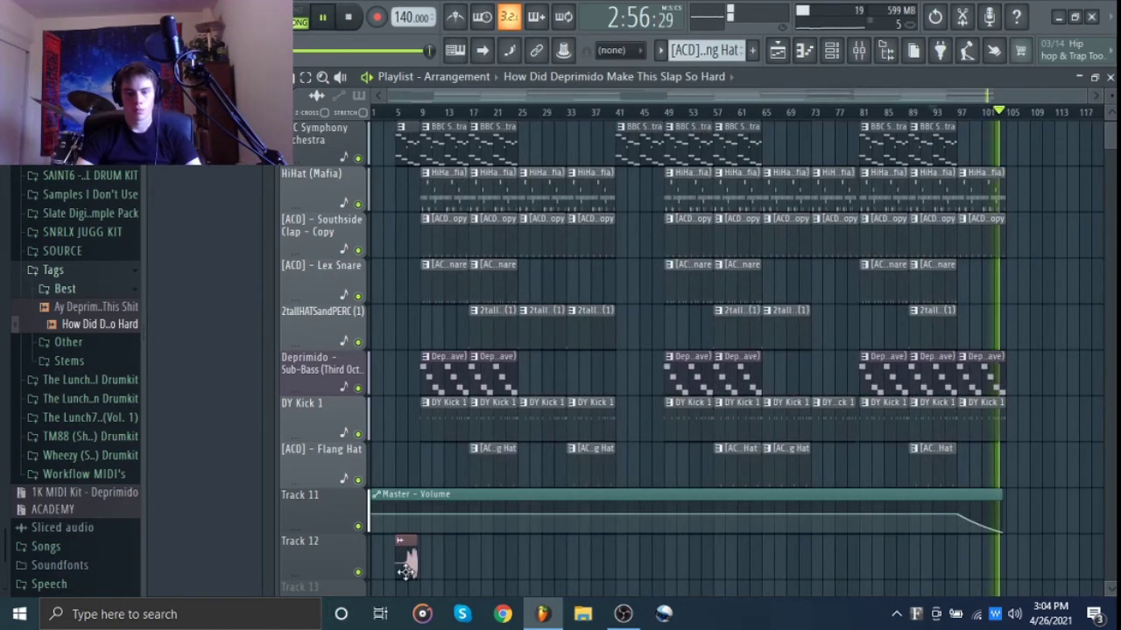
Stop playback, check the tag sample's channel settings, and play the song from the start to hear the tag
double_click(406, 571)
key(space)
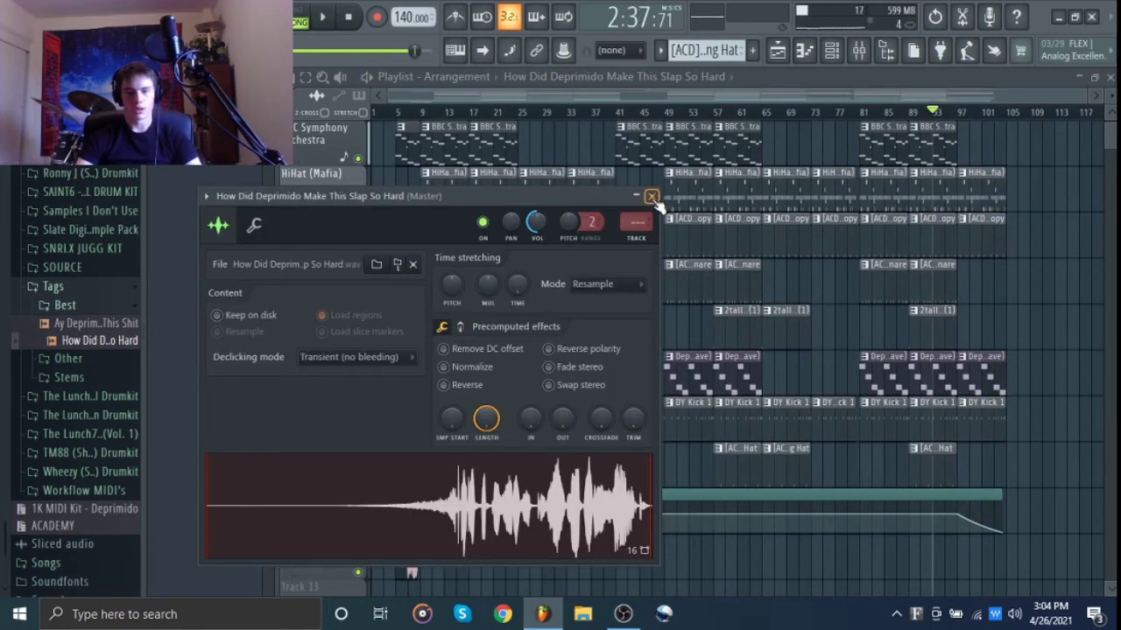
click(651, 196)
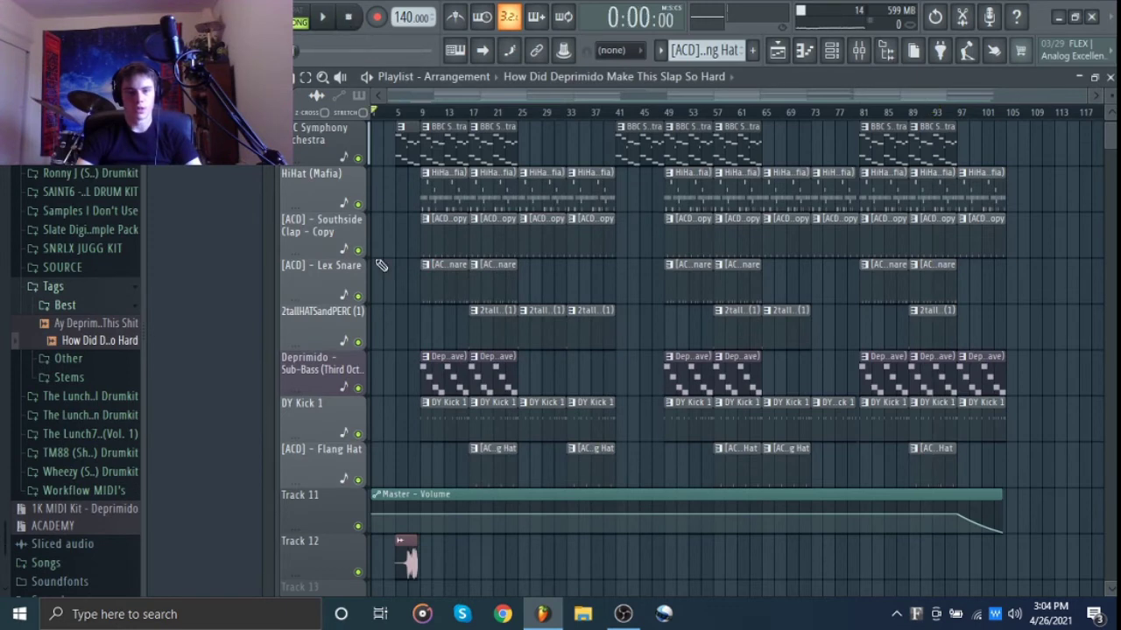
double_click(405, 560)
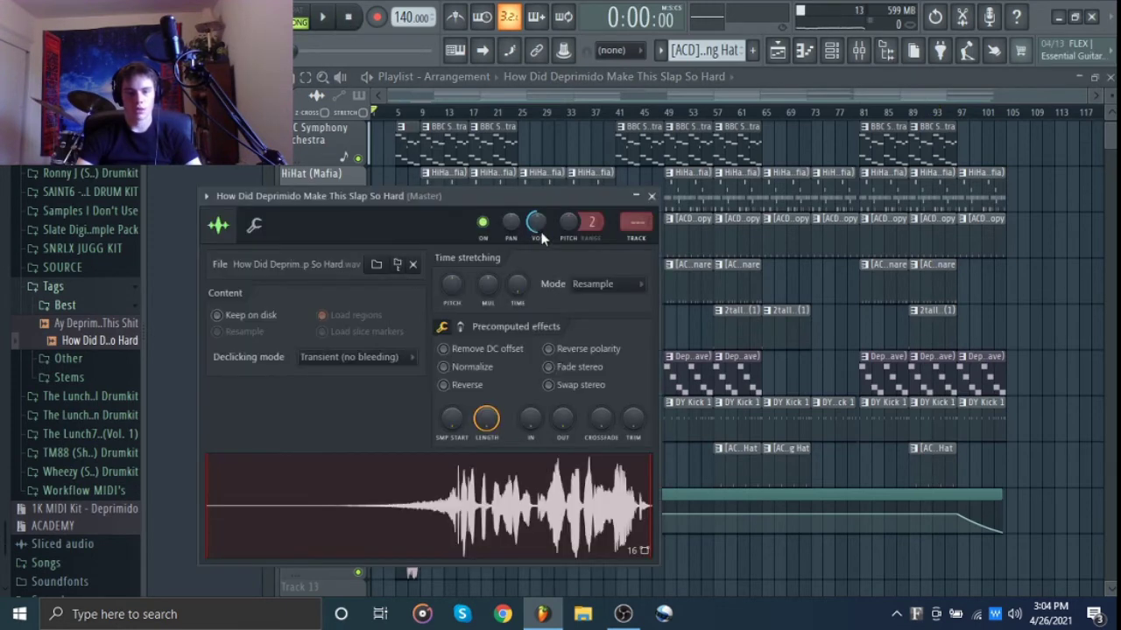
click(651, 196)
key(space)
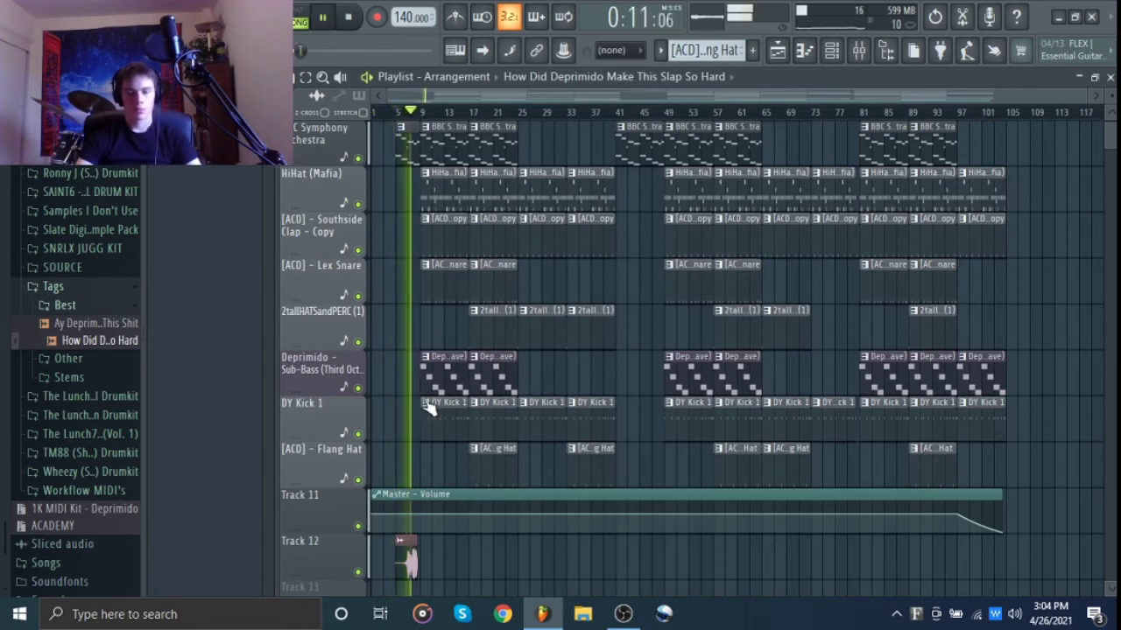
Adjust the tag sample's volume in its channel settings and add a 2tallHATSandPERC (1) clip at bar 9
double_click(407, 569)
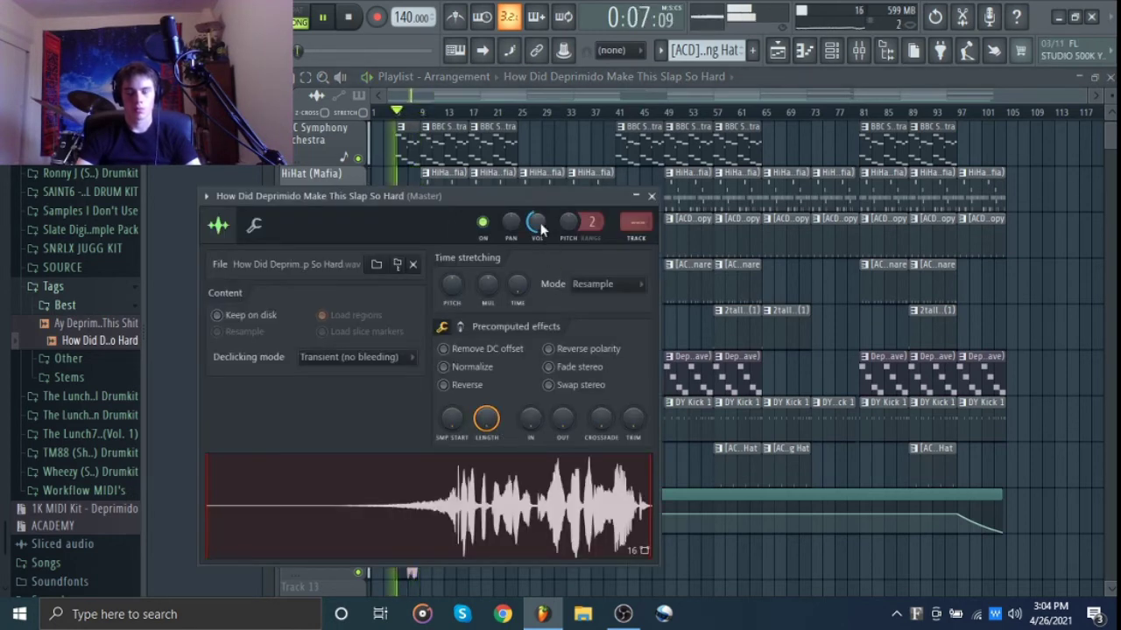
click(650, 197)
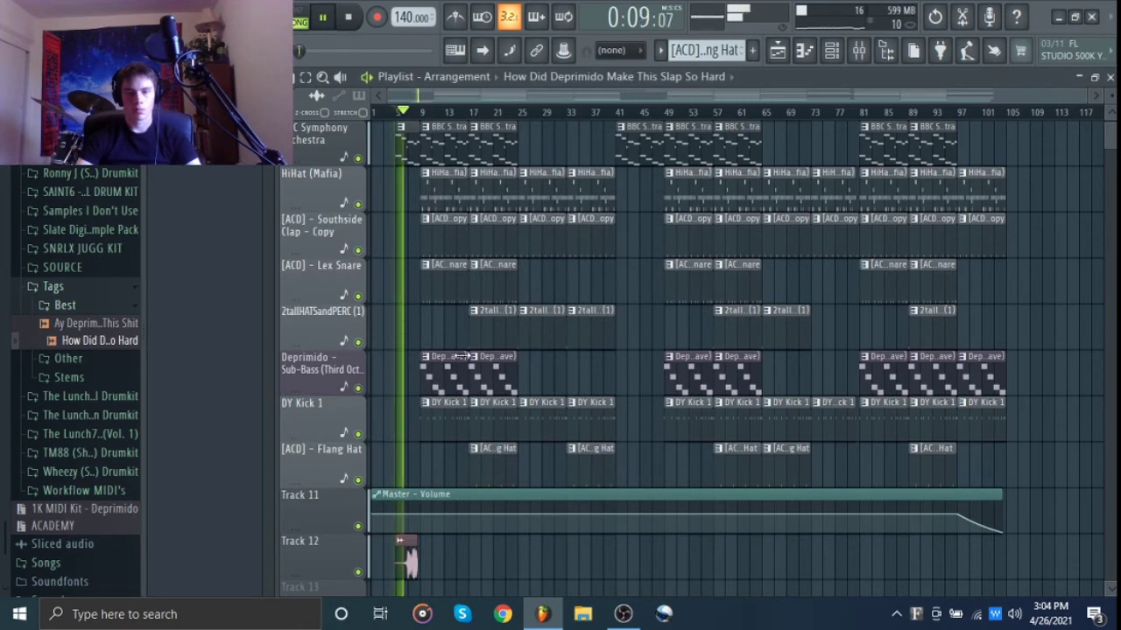
click(488, 326)
click(444, 332)
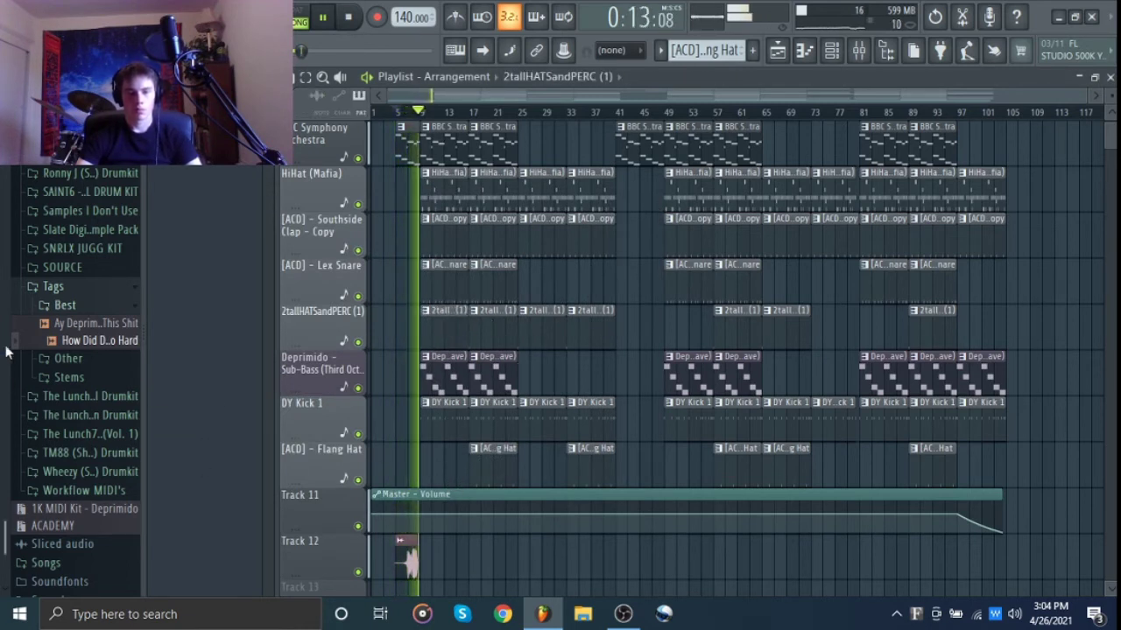
Stop playback, collapse the Tags folder, and open the Transition FX's folder of the Cxdy - Ghostbuster (Drum Kit) in the browser
click(62, 292)
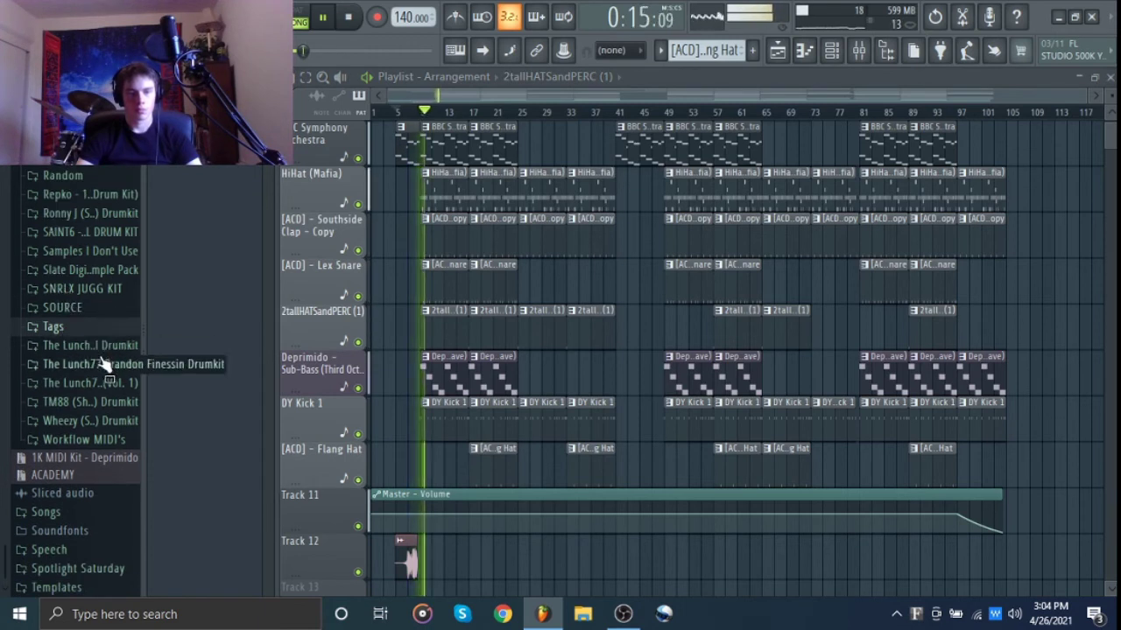
scroll(101, 360, up, 5)
key(space)
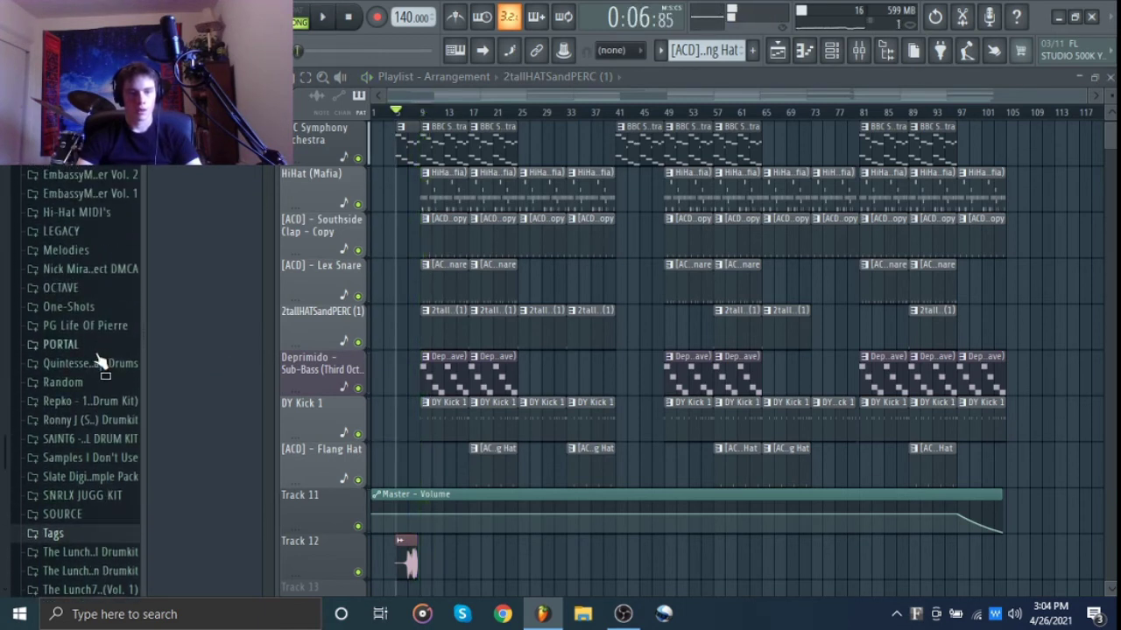
scroll(100, 361, up, 4)
click(84, 237)
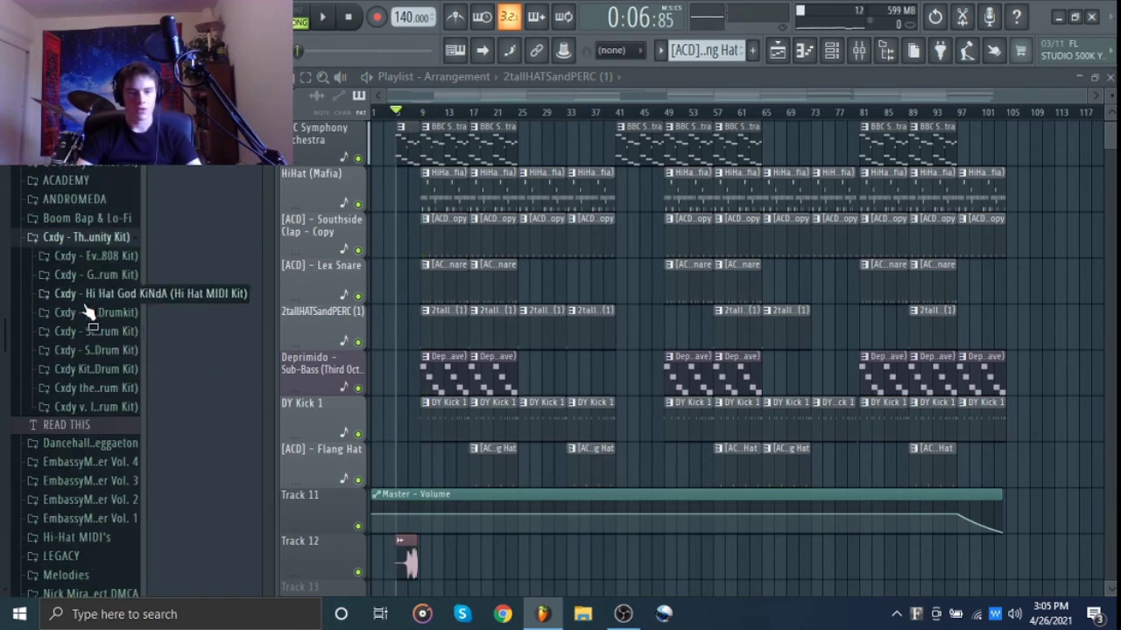
click(93, 254)
click(93, 253)
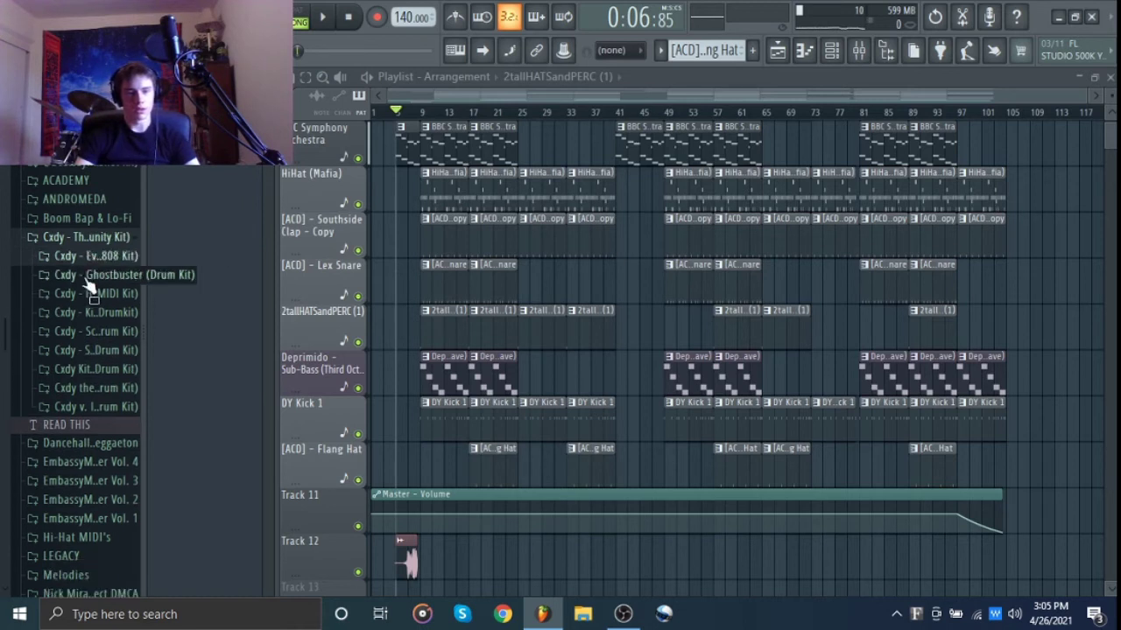
click(89, 275)
click(83, 481)
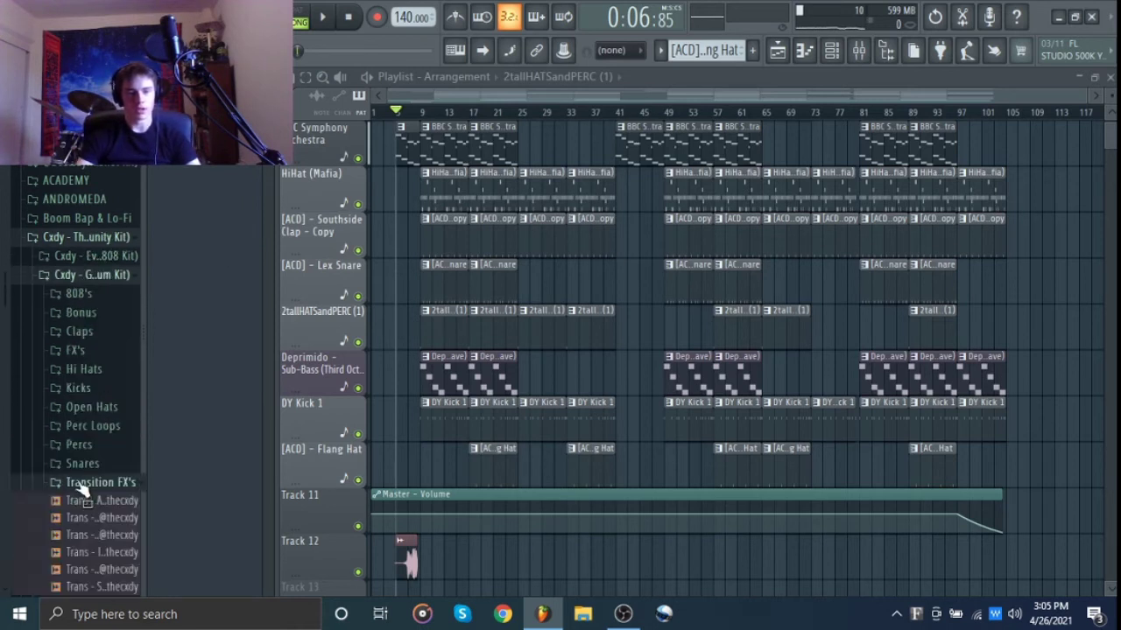
scroll(81, 536, down, 2)
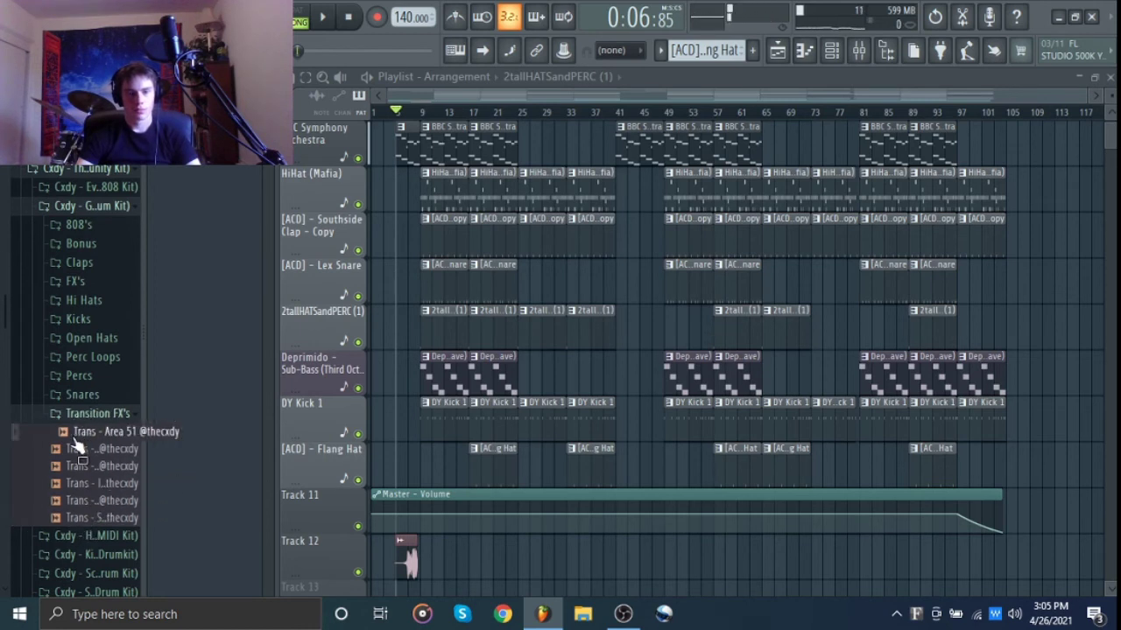
drag(79, 525, 429, 552)
scroll(439, 514, down, 4)
drag(435, 383, 425, 432)
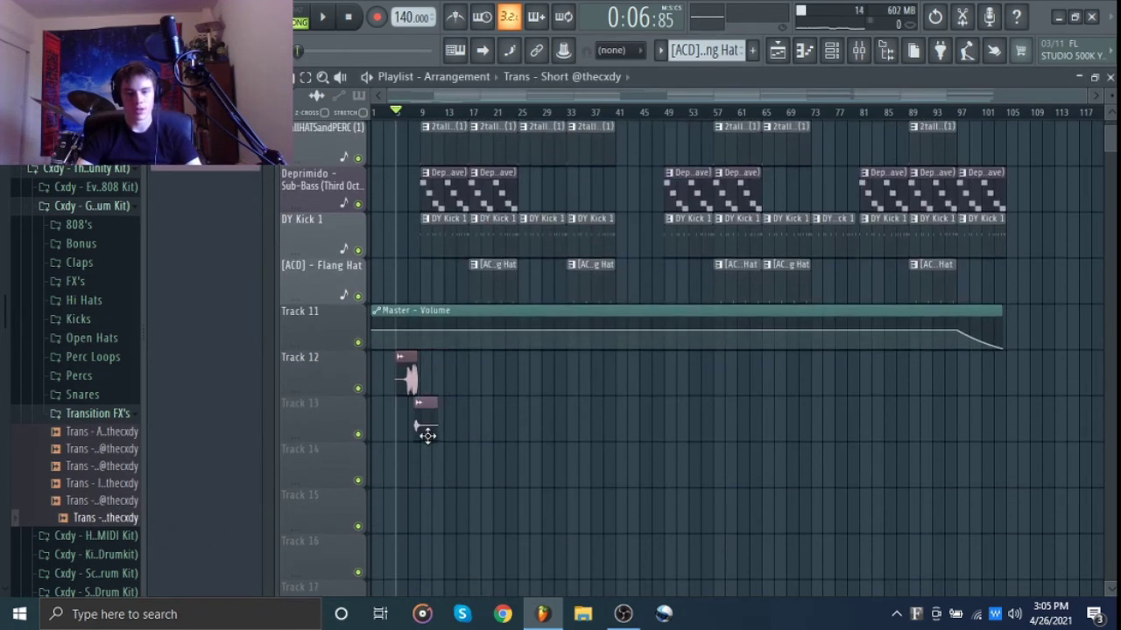
ctrl+scroll(422, 477, up, 2)
ctrl+scroll(422, 477, up, 4)
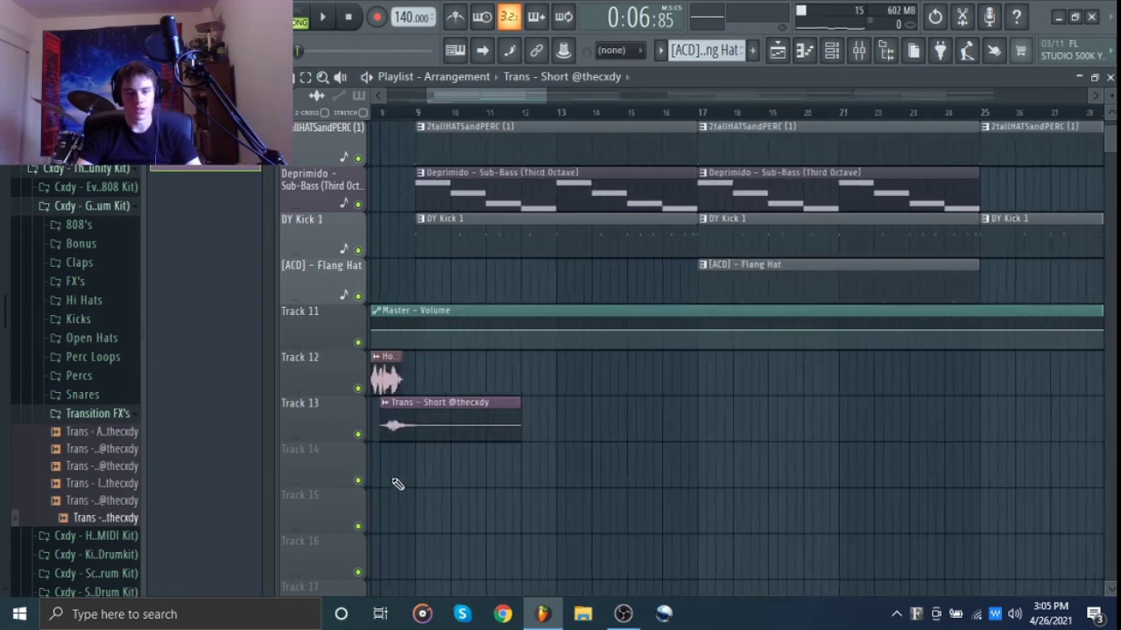
ctrl+scroll(525, 499, up, 5)
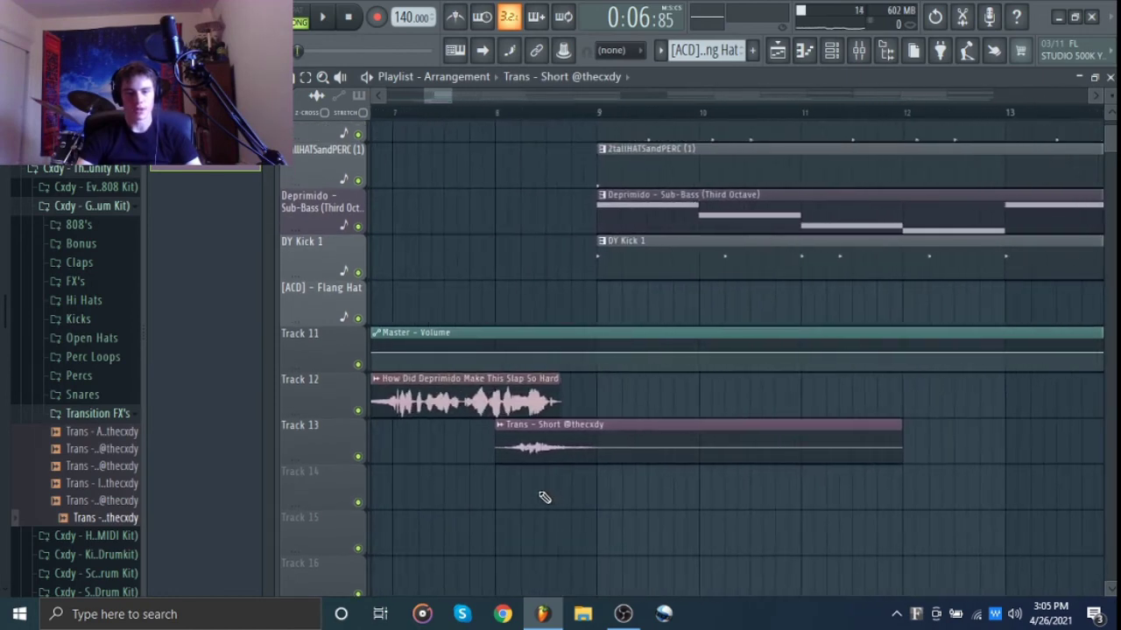
drag(575, 461, 910, 448)
Audition the transition from just before bar 7 and nudge its clip slightly earlier, against the end of the tag sample
ctrl+scroll(570, 192, down, 2)
click(429, 112)
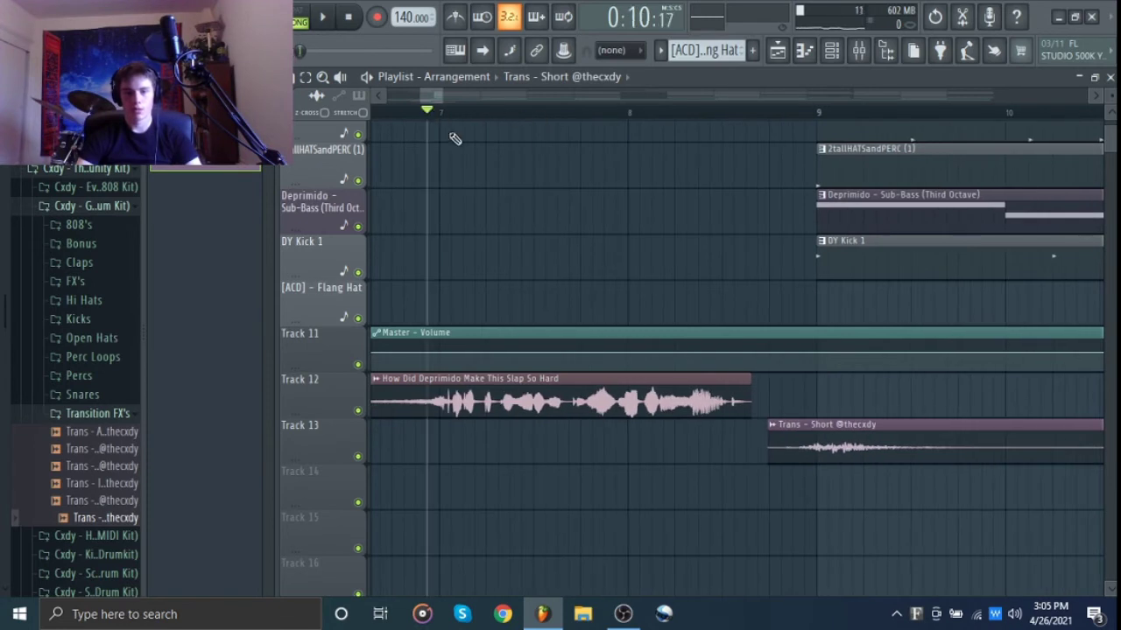
ctrl+scroll(545, 240, down, 3)
scroll(658, 255, up, 1)
scroll(601, 288, right, 1)
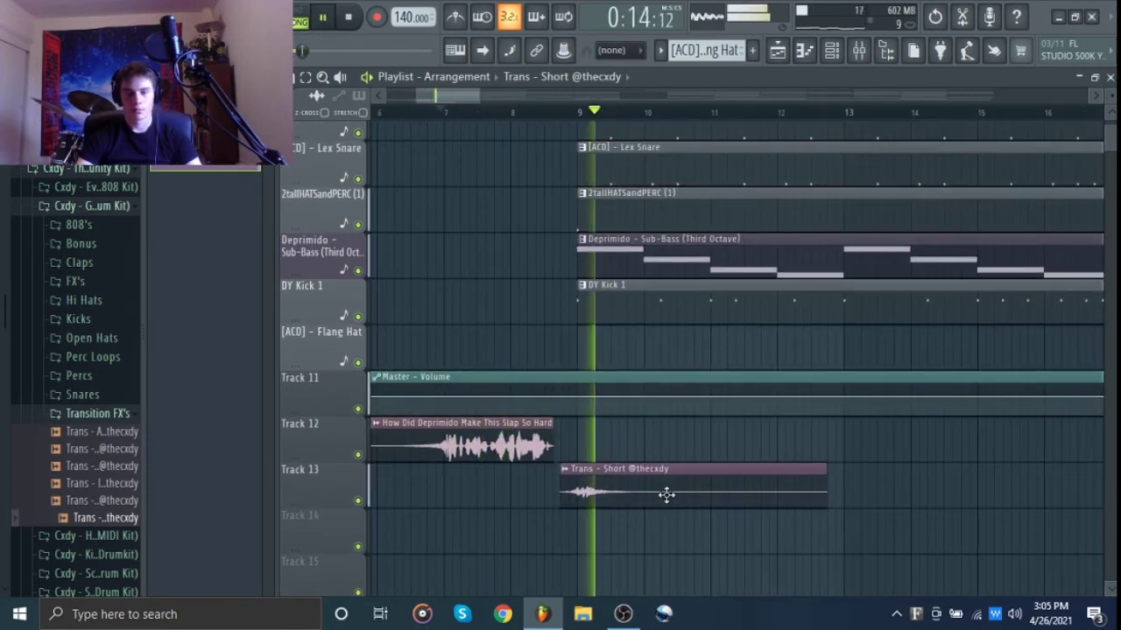
key(space)
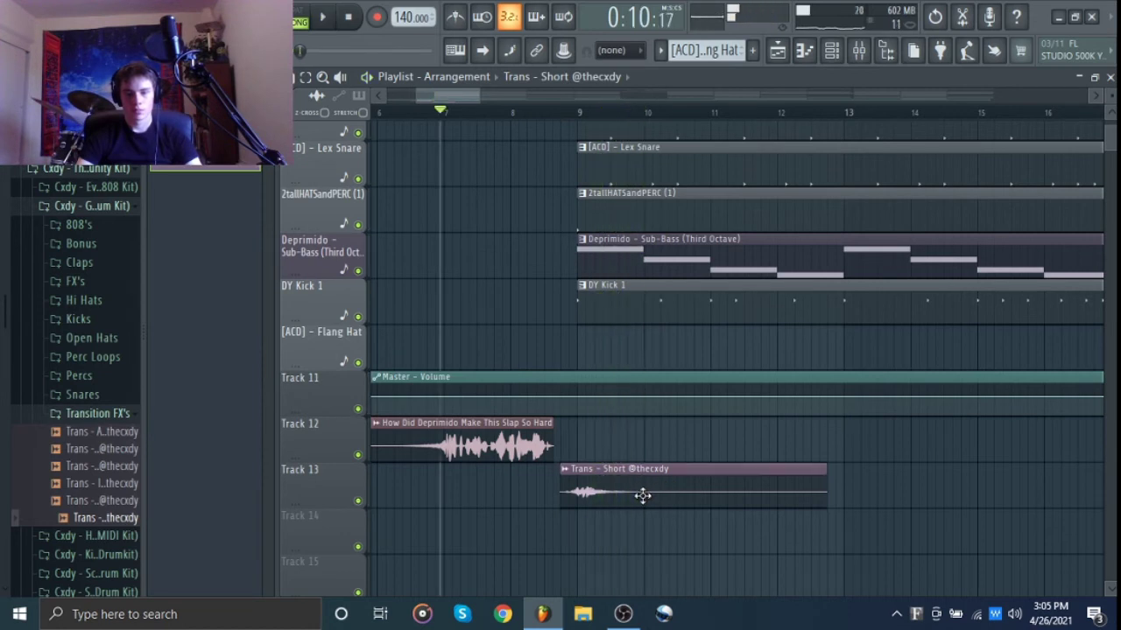
key(space)
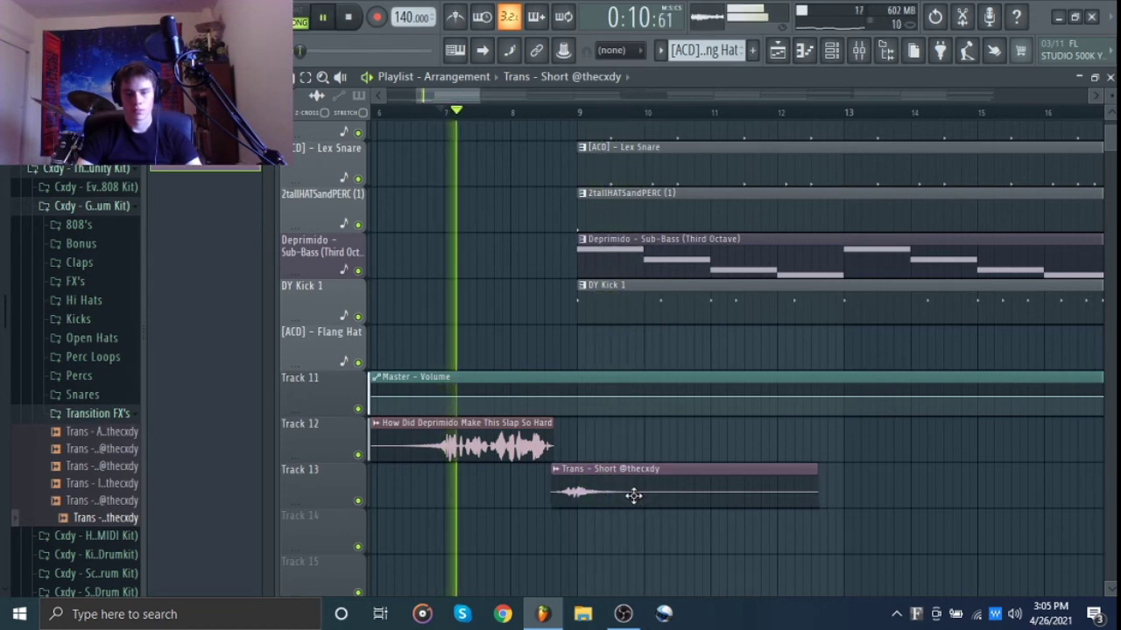
Check the transition sample's channel settings, fine-tune its clip to start right after the tag sample, and replay the passage
double_click(632, 496)
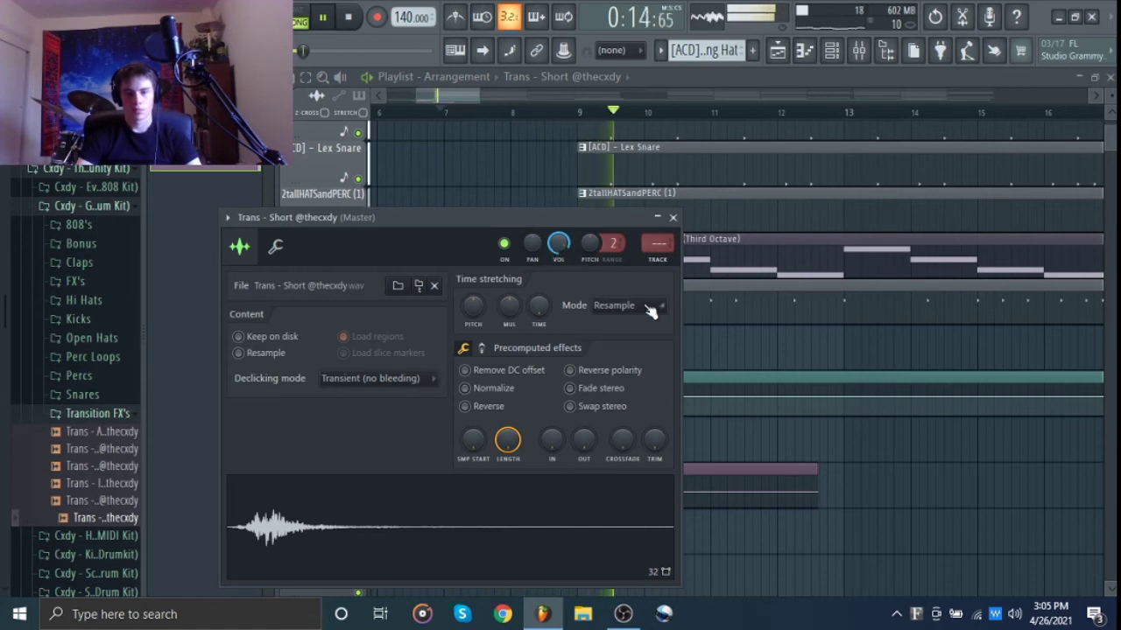
click(673, 217)
key(space)
scroll(623, 373, up, 3)
mouse_move(631, 493)
mouse_down()
mouse_move(600, 494)
mouse_move(613, 493)
mouse_up()
key(space)
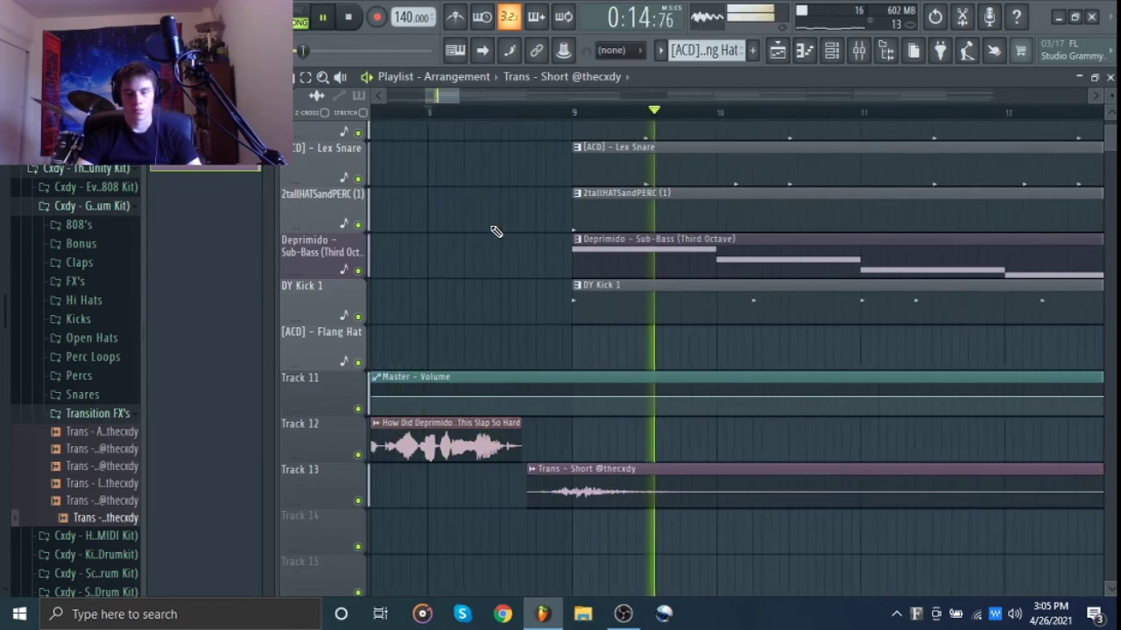
Copy the Track 13 transition clip to just before bars 49 and 81
scroll(495, 231, down, 2)
scroll(494, 231, down, 5)
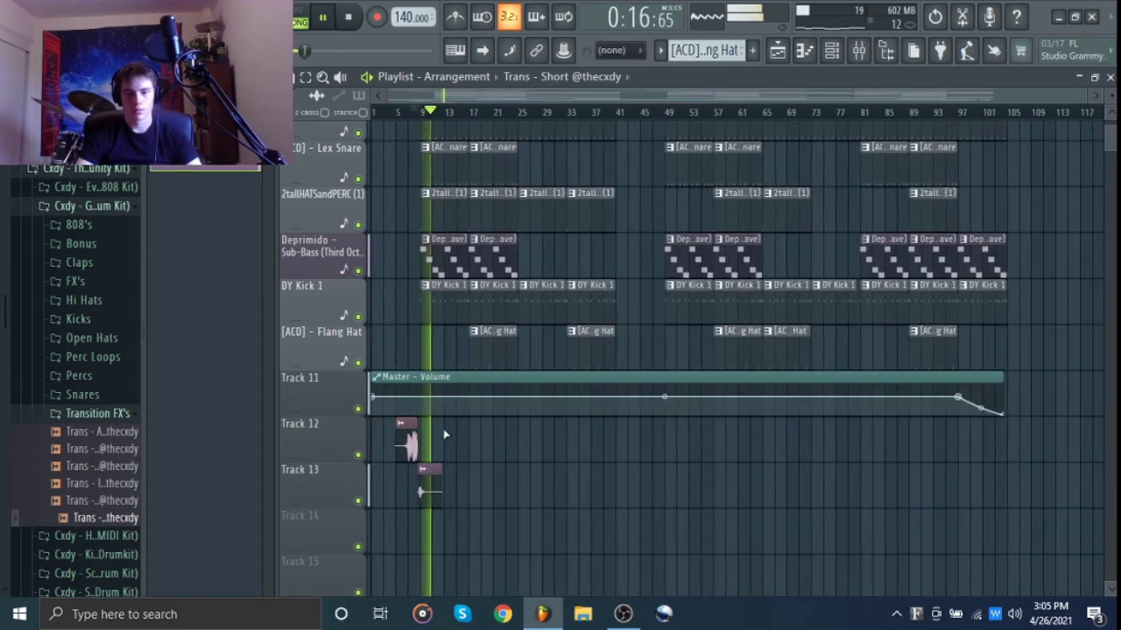
drag(425, 493, 865, 476)
Audition the copied transition clips leading into bar 49 and bar 81
click(647, 111)
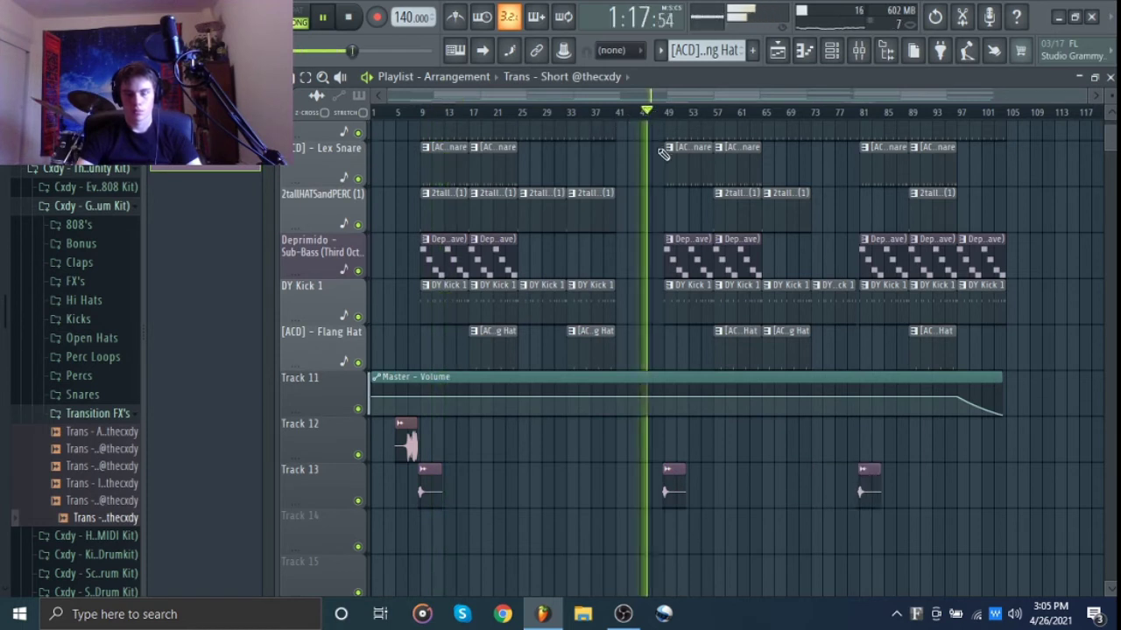
scroll(695, 333, up, 1)
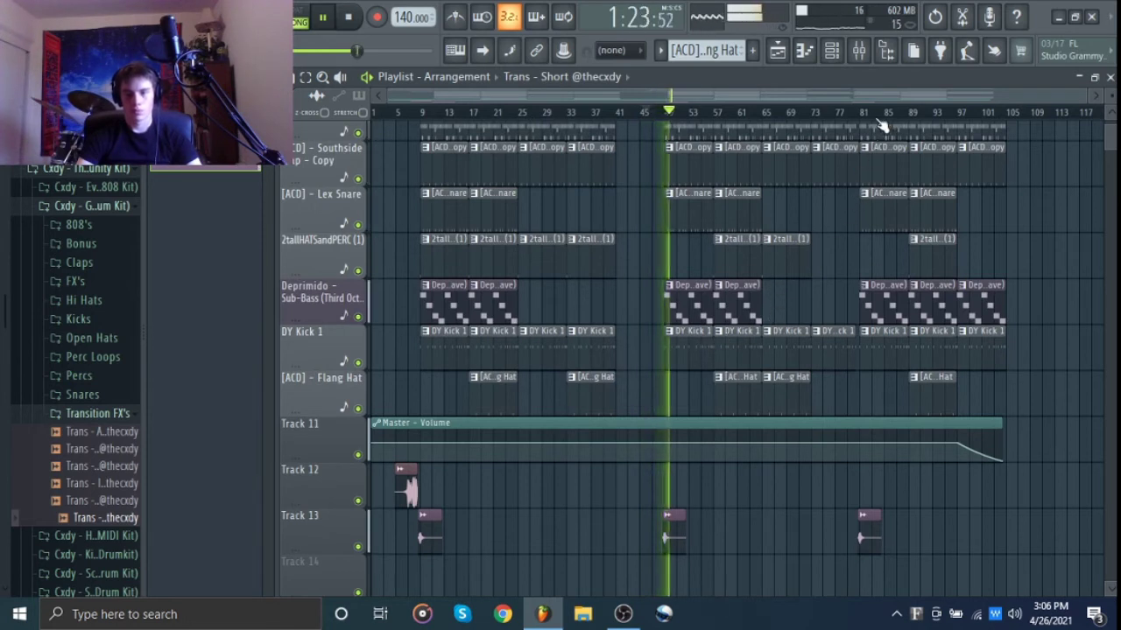
click(847, 113)
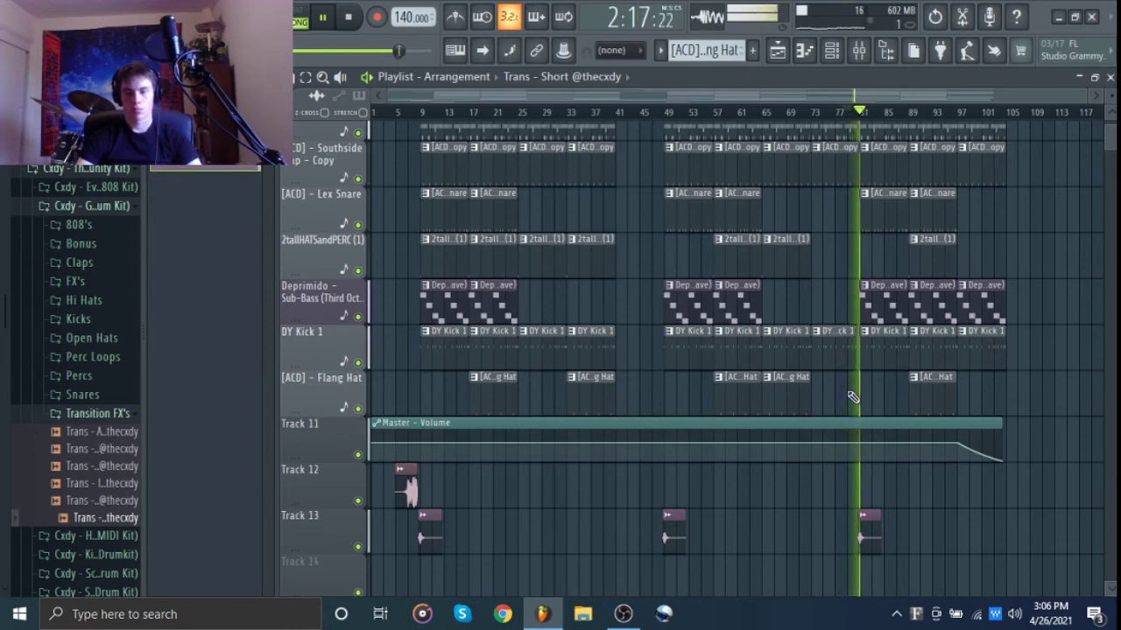
scroll(853, 397, up, 4)
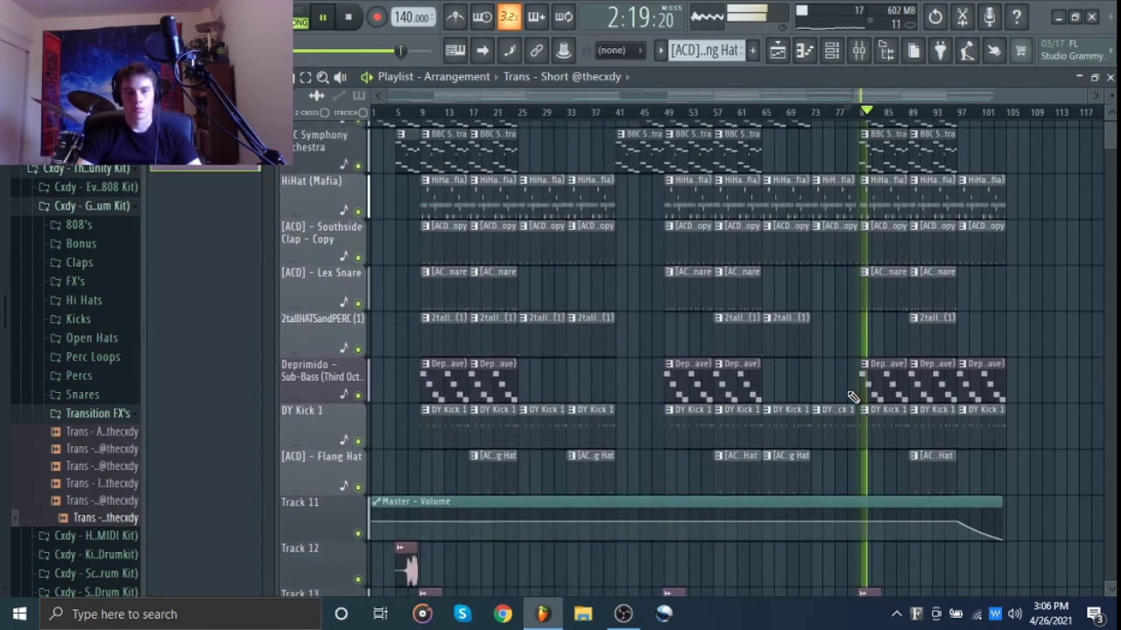
key(space)
Adjust the transition sample's volume in its channel settings and replay the transitions into bars 81 and 49
scroll(853, 397, down, 4)
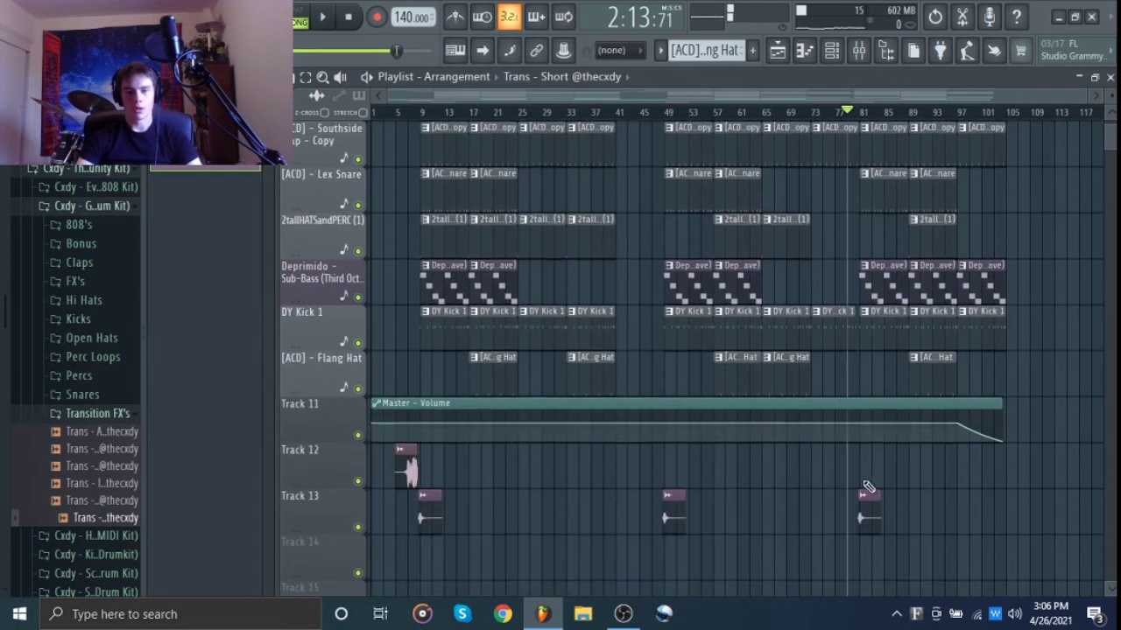
double_click(864, 516)
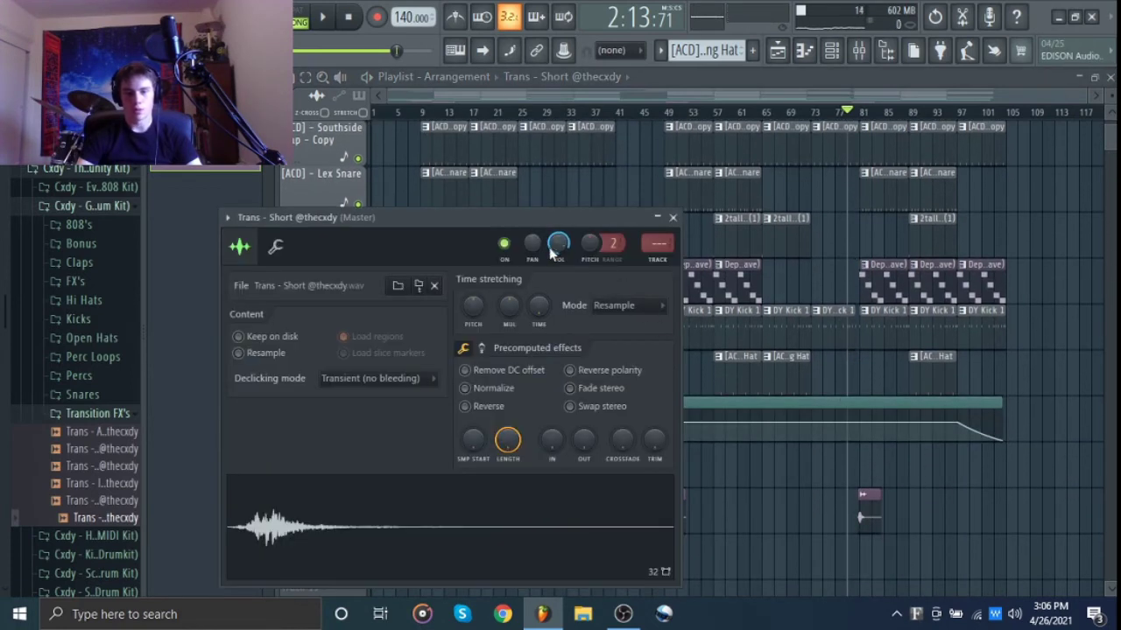
key(space)
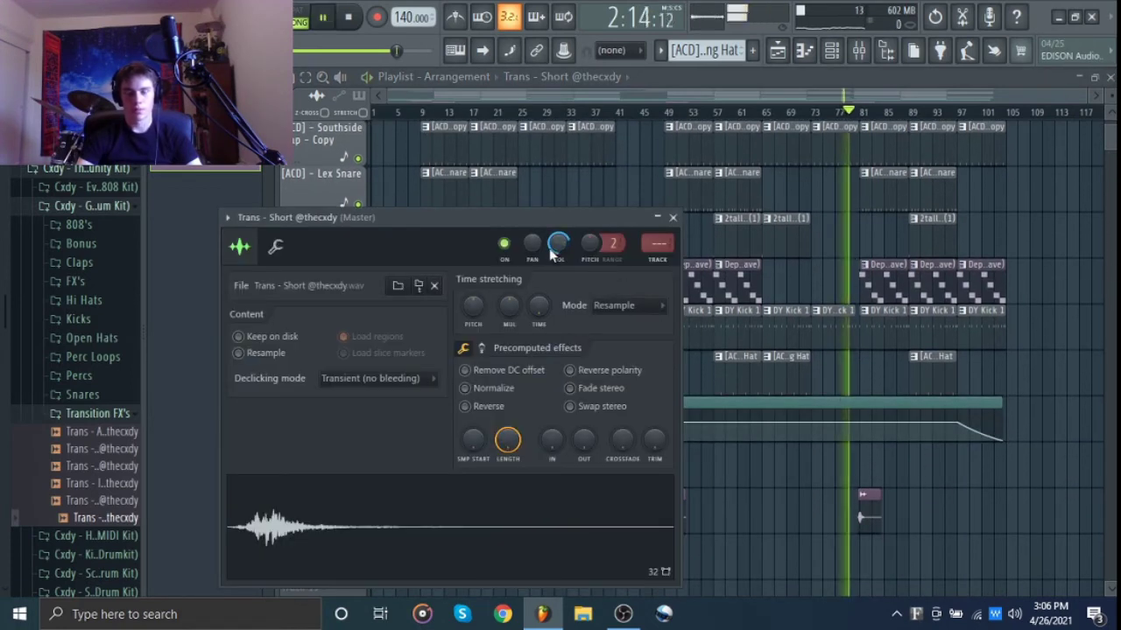
click(672, 218)
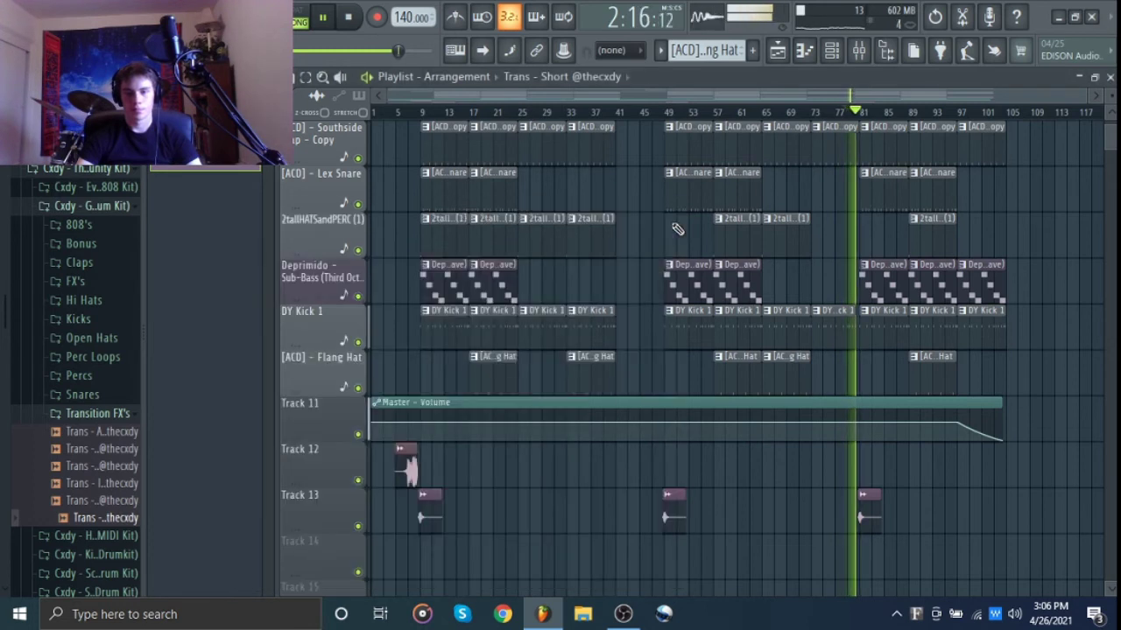
click(643, 112)
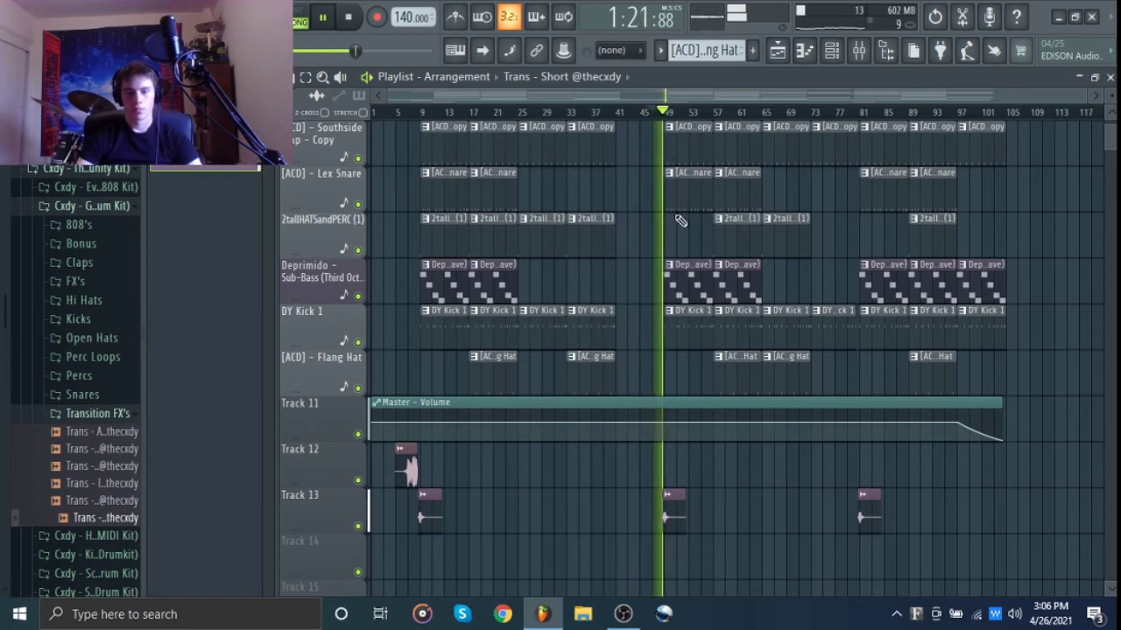
key(space)
Return the song position to the start and play the full arrangement from the beginning
scroll(665, 224, up, 4)
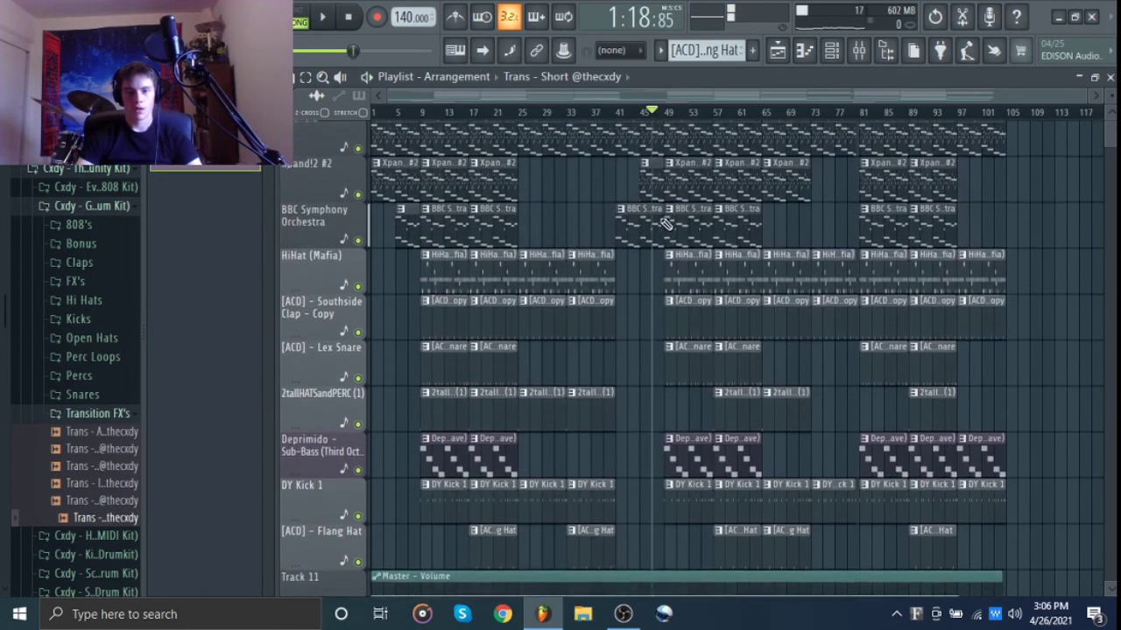
click(349, 19)
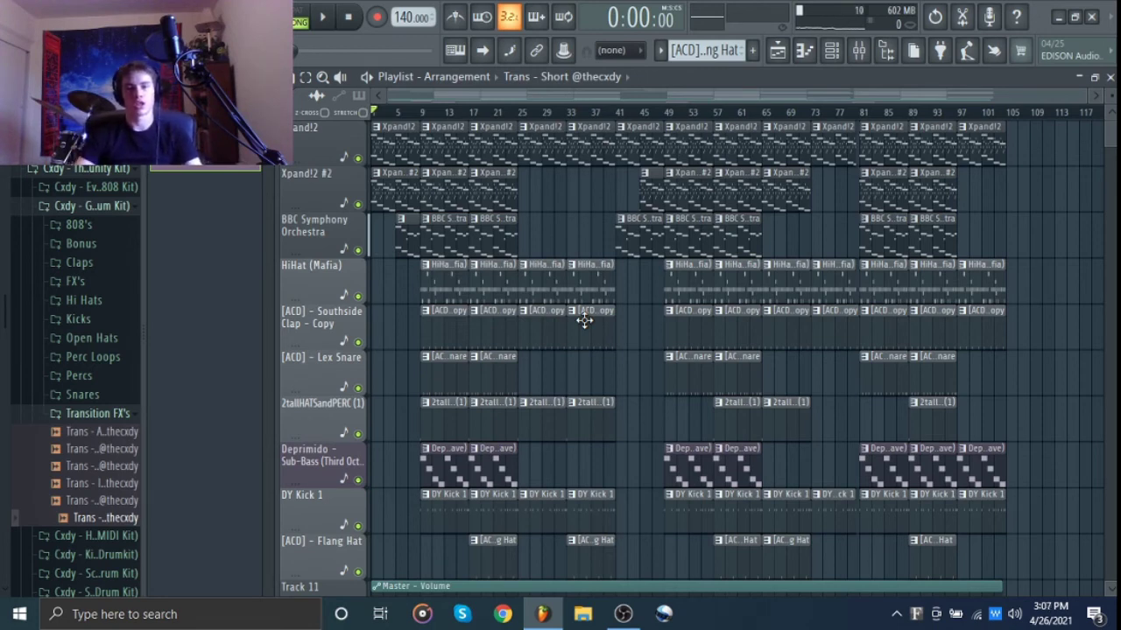
key(space)
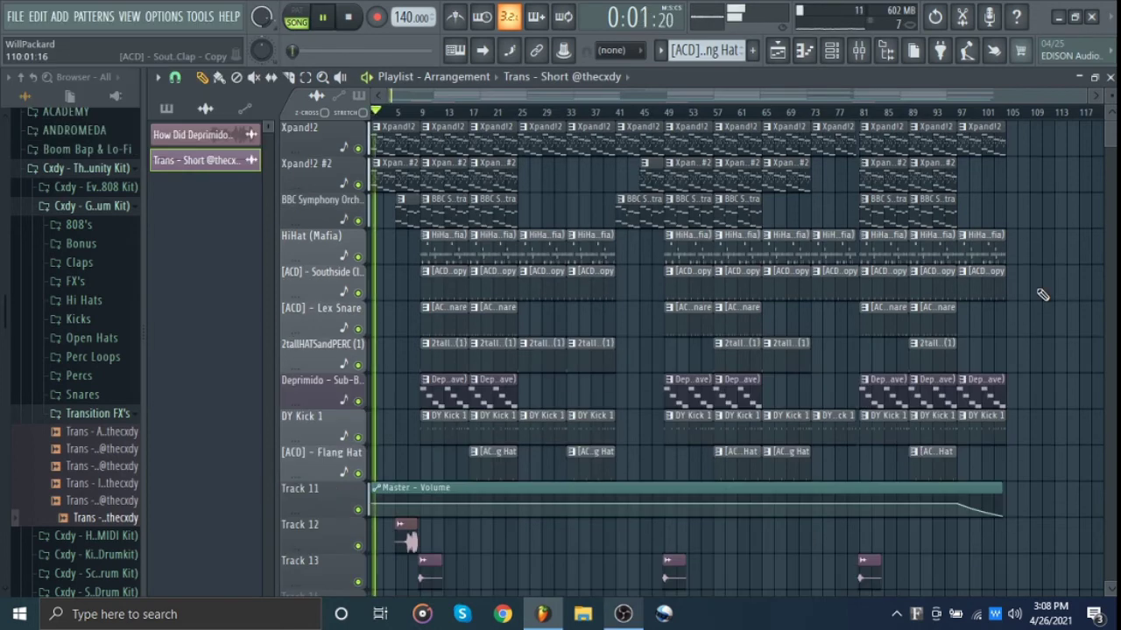